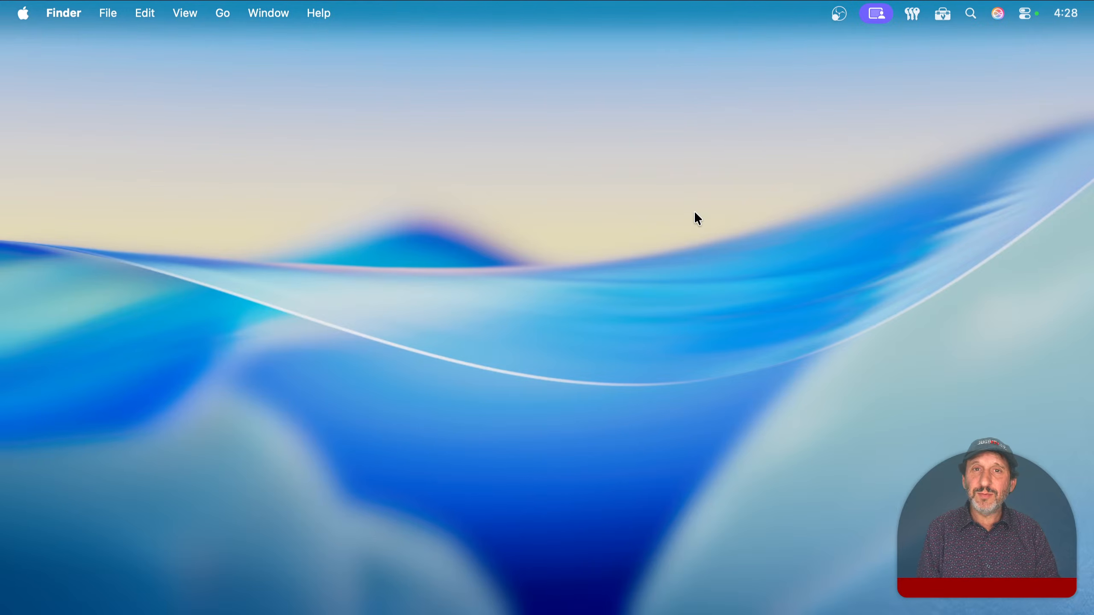
Open Spotlight's list of actions and view the fields of the Send Message action.
{"action": "key", "text": "super+space"}
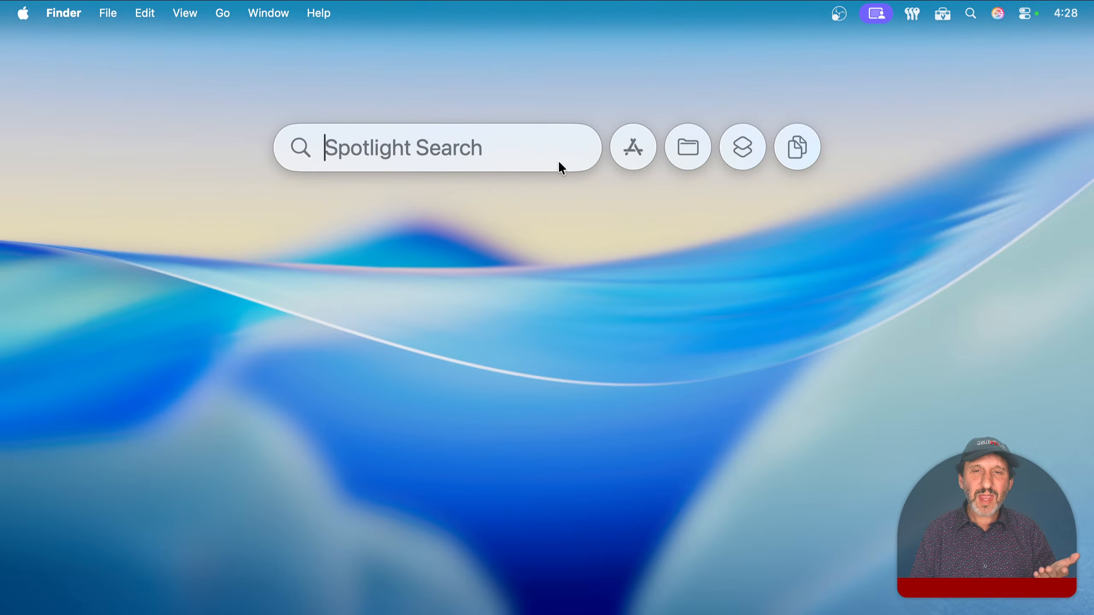
{"action": "left_click", "coordinate": [747, 148]}
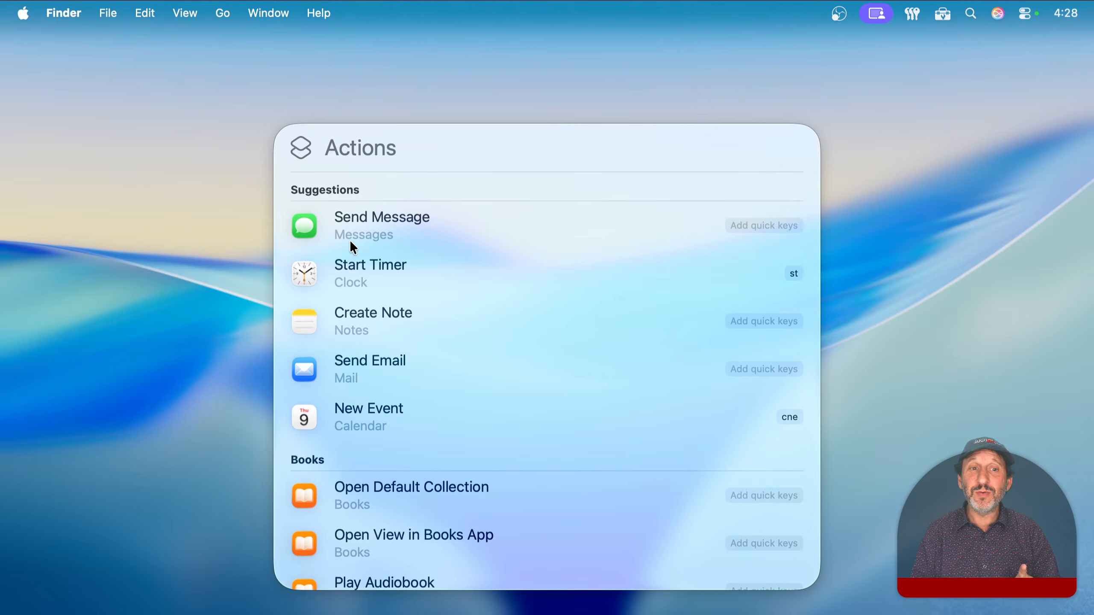
{"action": "left_click", "coordinate": [359, 229]}
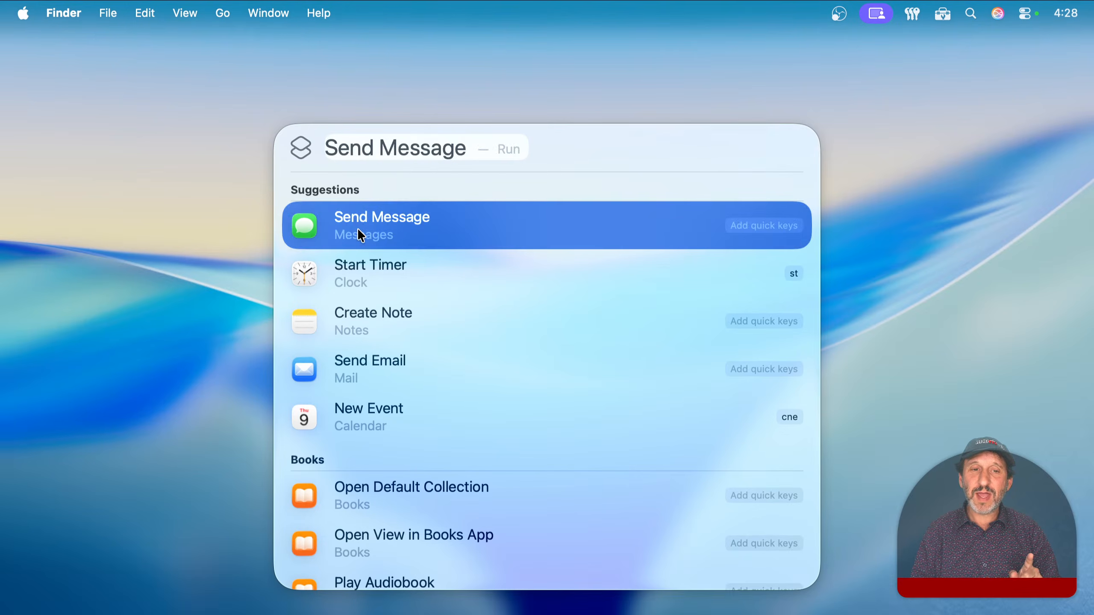
{"action": "left_click", "coordinate": [357, 228]}
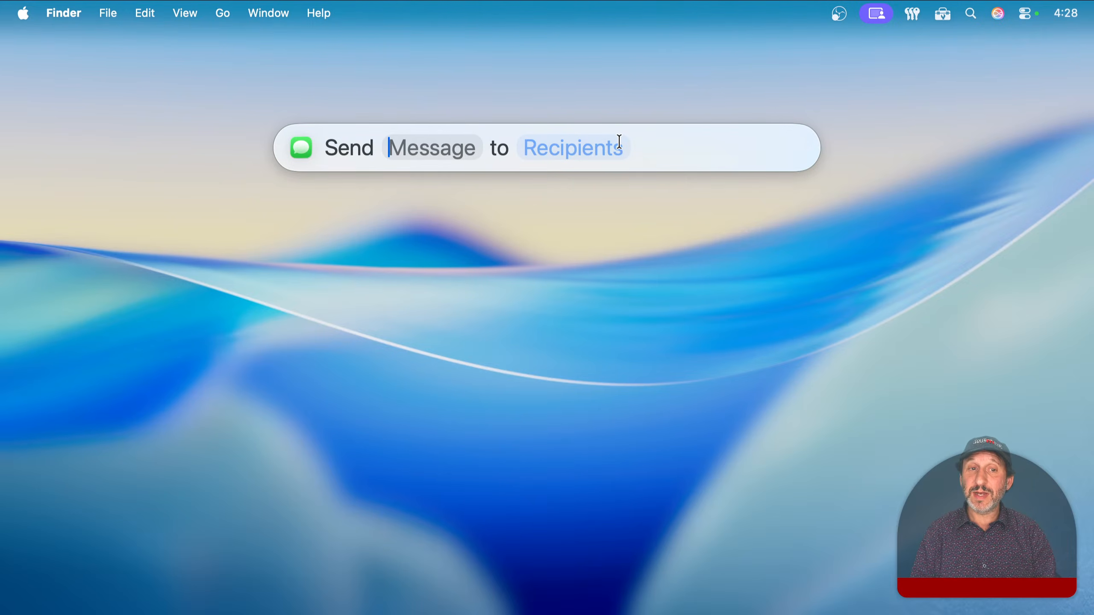
{"action": "key", "text": "Escape"}
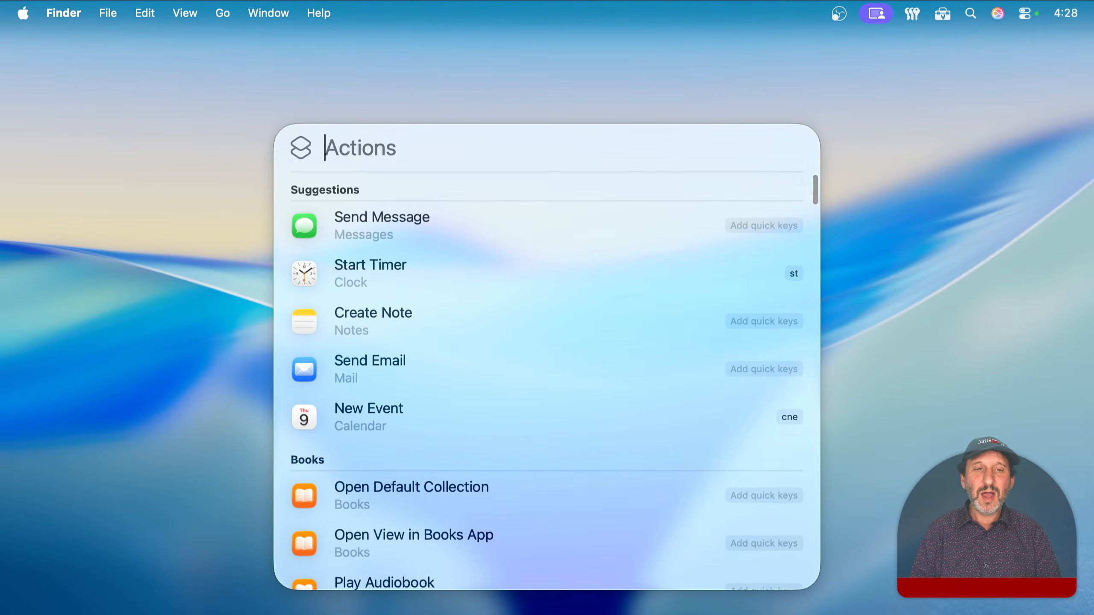
View the input fields of the Create Note and New Event actions, returning to the actions list.
{"action": "left_click", "coordinate": [358, 326]}
{"action": "left_click", "coordinate": [357, 325]}
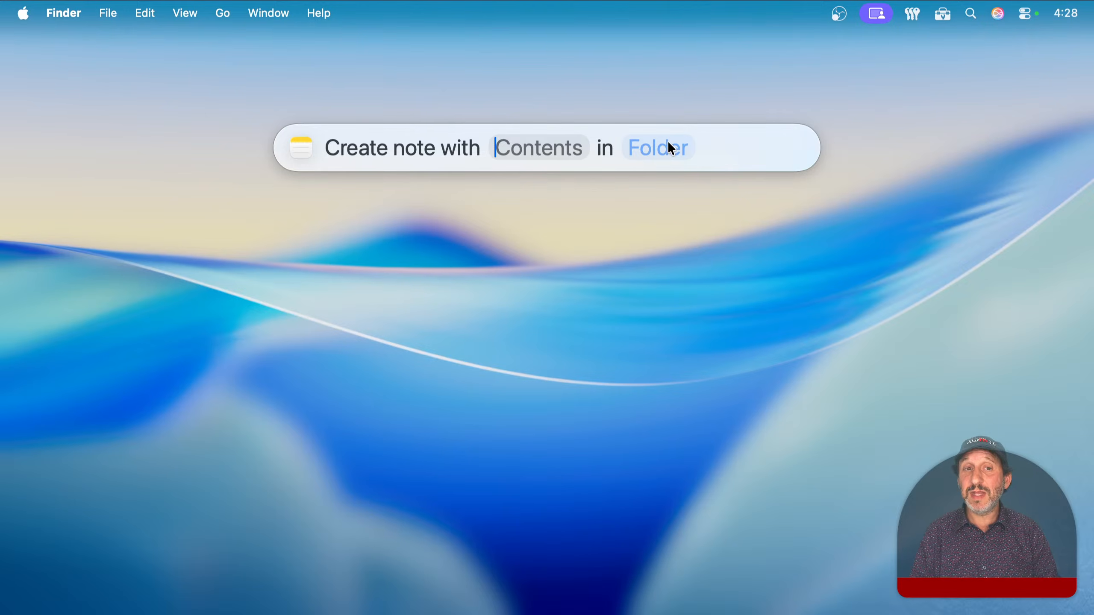
{"action": "key", "text": "Escape"}
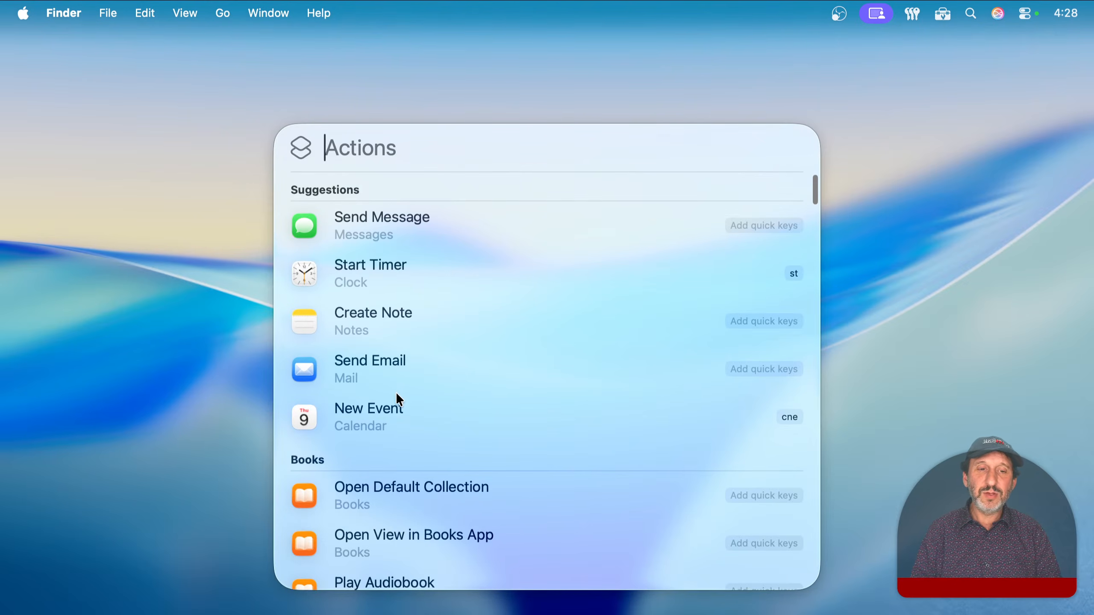
{"action": "left_click", "coordinate": [352, 415]}
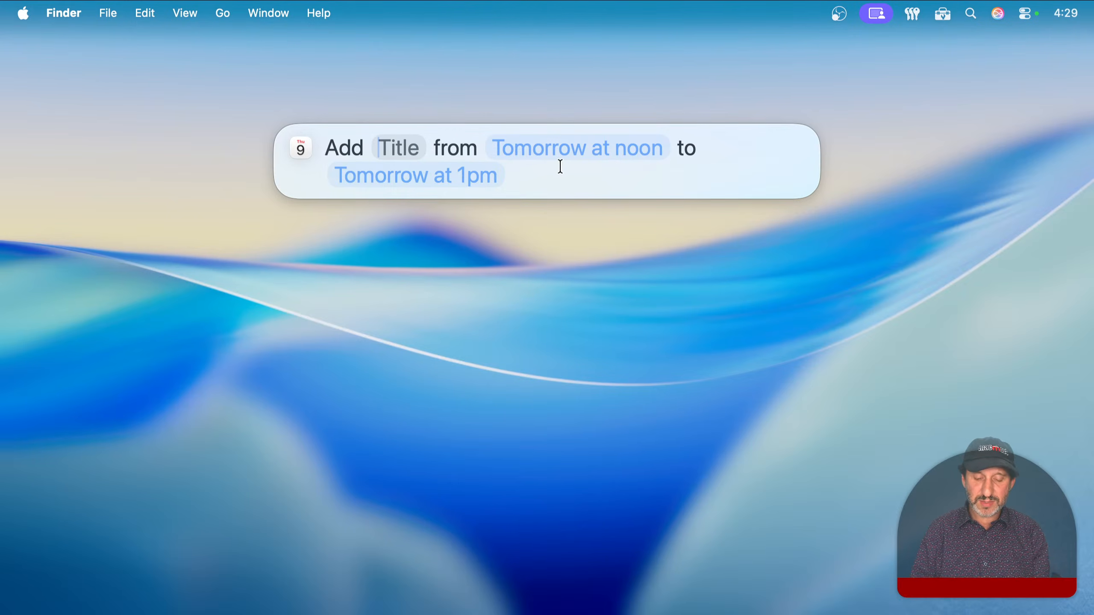
{"action": "key", "text": "Escape"}
Run Calculator's Random Number action with minimum 5 and maximum 45, and return to the actions list.
{"action": "scroll", "coordinate": [462, 407], "scroll_direction": "down", "scroll_amount": 10}
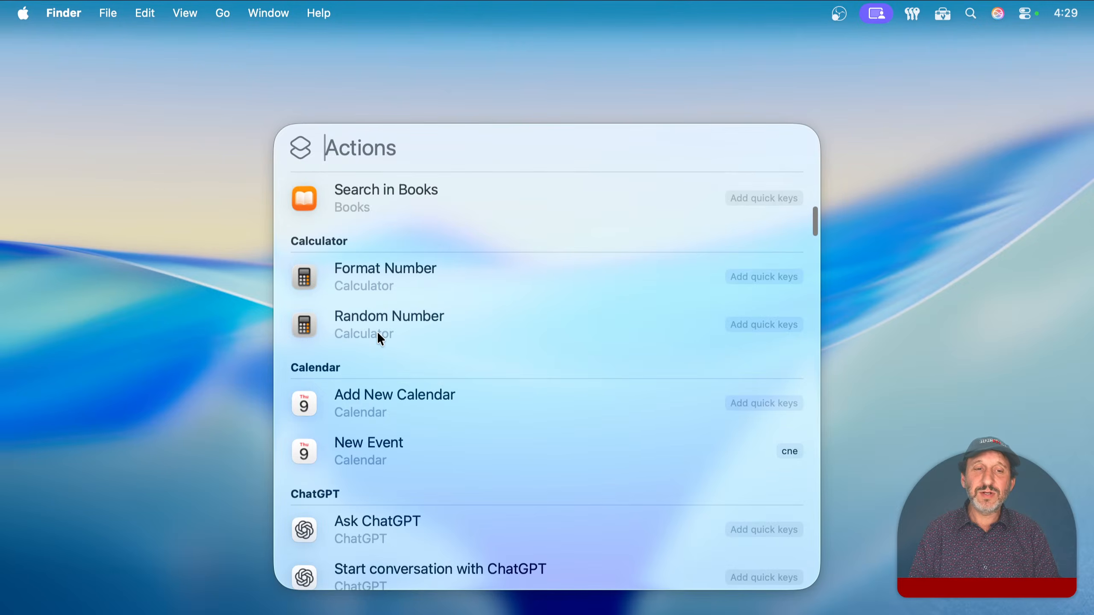
{"action": "left_click", "coordinate": [377, 328]}
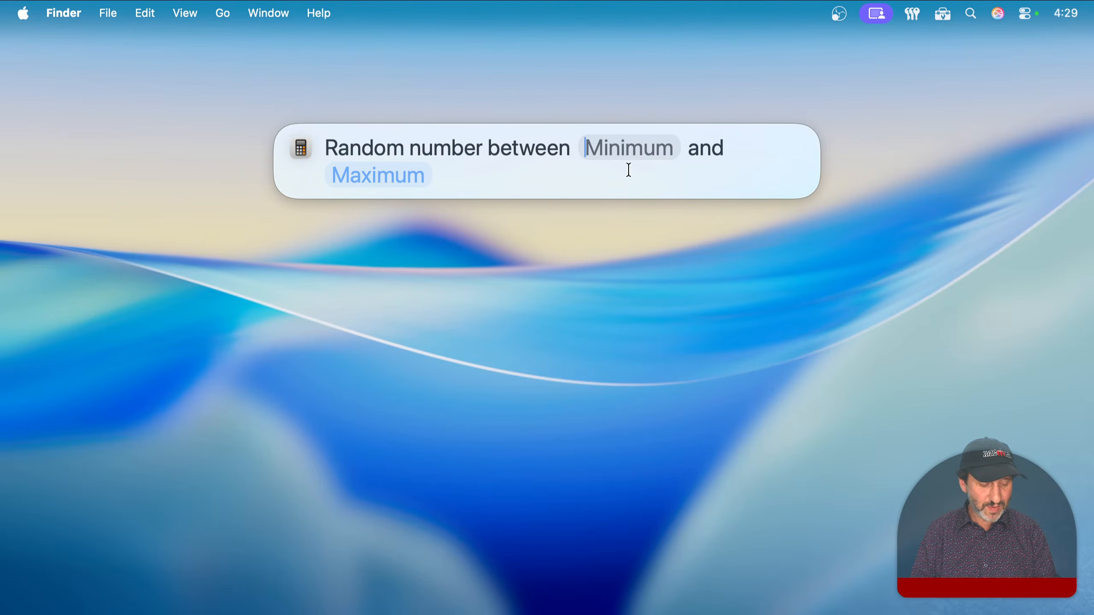
{"action": "type", "text": "5"}
{"action": "key", "text": "Tab"}
{"action": "type", "text": "45"}
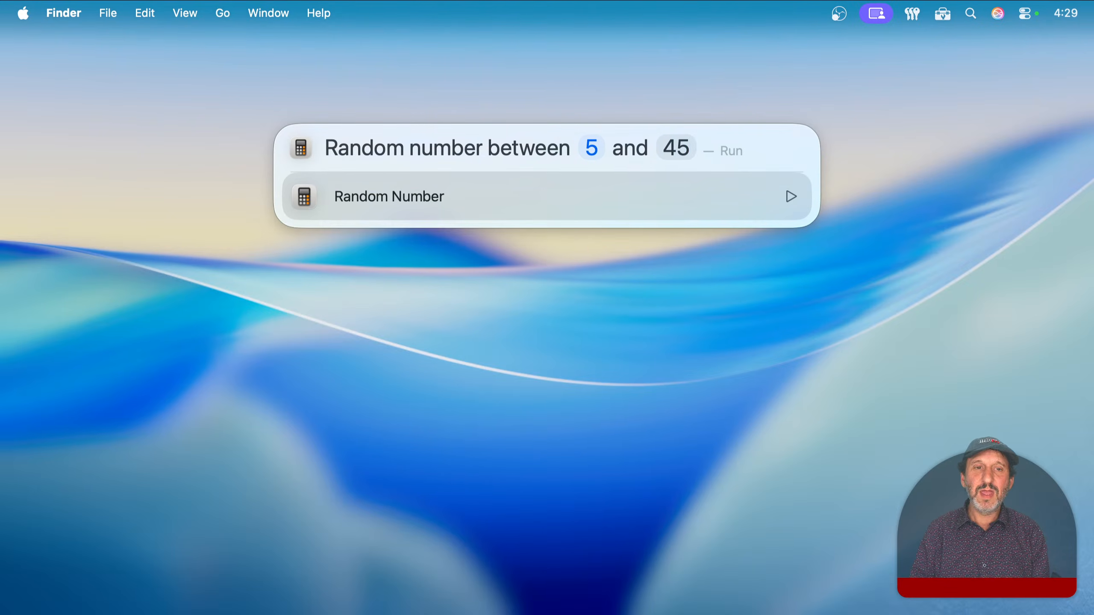
{"action": "key", "text": "Return"}
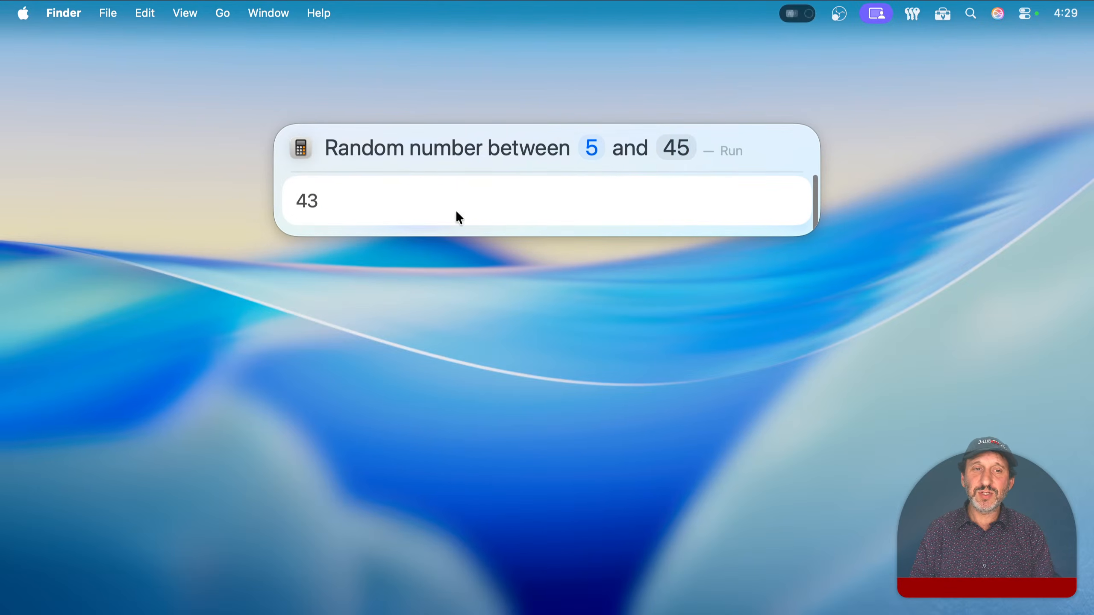
{"action": "key", "text": "Escape"}
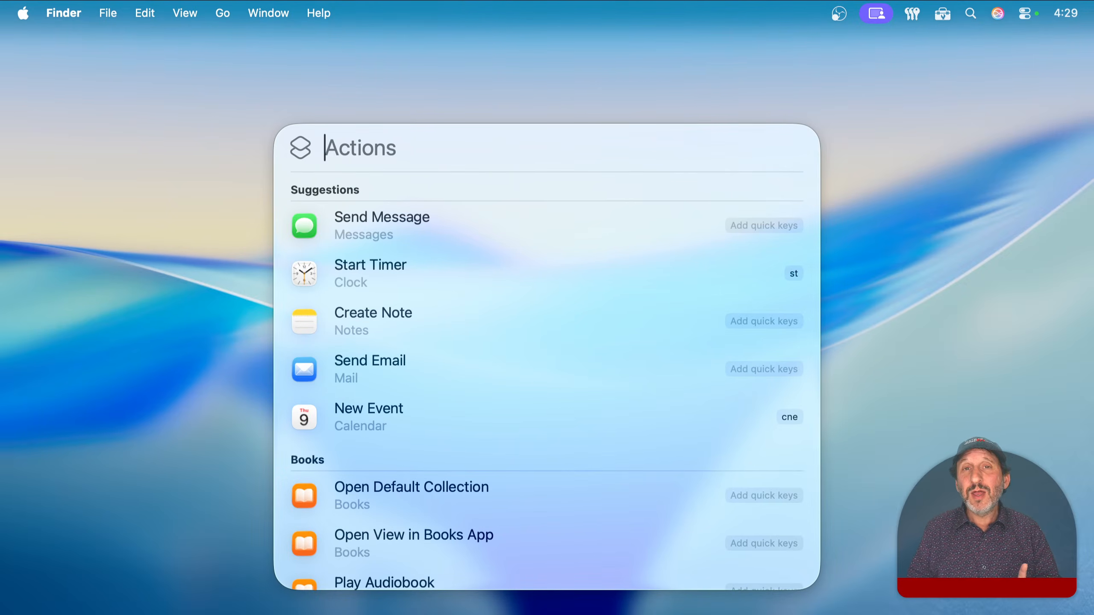
Browse the available Spotlight actions and close Spotlight.
{"action": "scroll", "coordinate": [485, 356], "scroll_direction": "down", "scroll_amount": 5}
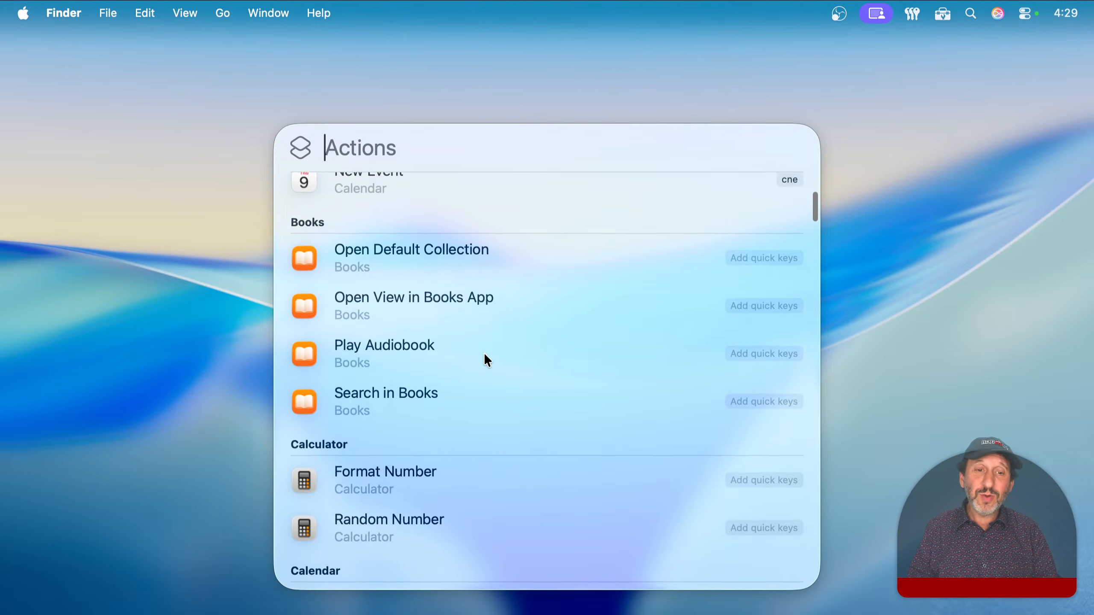
{"action": "scroll", "coordinate": [486, 356], "scroll_direction": "up", "scroll_amount": 2}
{"action": "scroll", "coordinate": [484, 352], "scroll_direction": "up", "scroll_amount": 3}
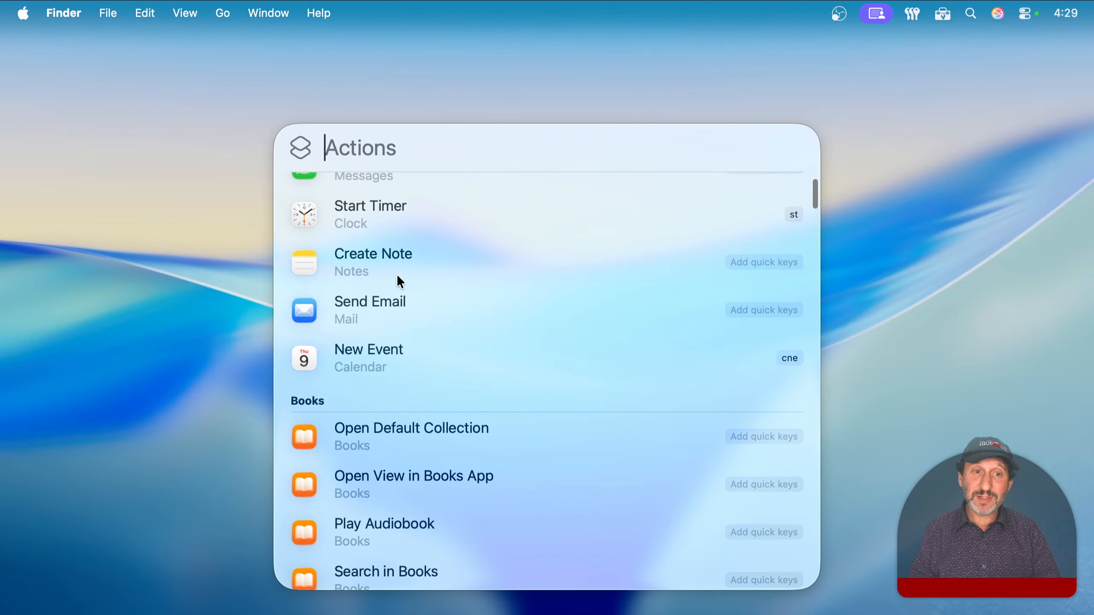
{"action": "key", "text": "Escape"}
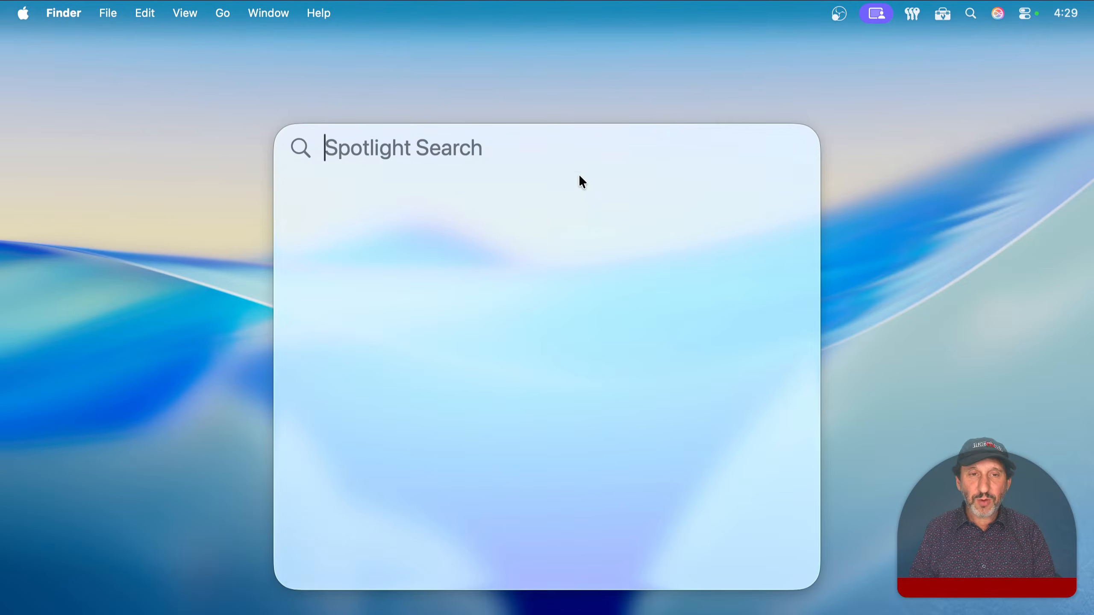
{"action": "key", "text": "Escape"}
Switch to the Shortcuts app and create a new shortcut in the Spotlight Examples folder.
{"action": "mouse_move", "coordinate": [710, 586]}
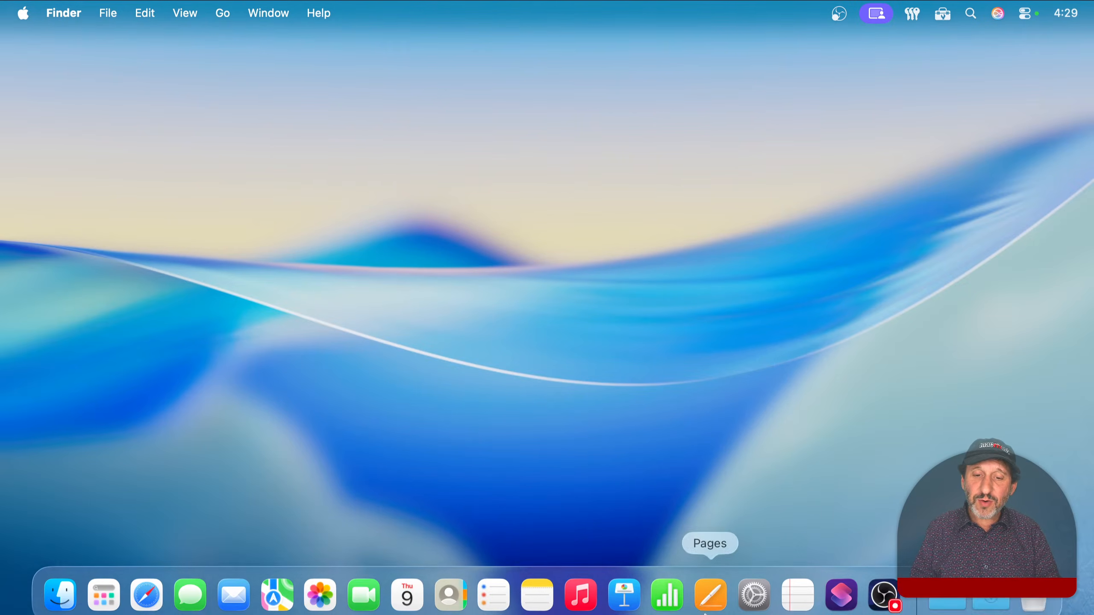
{"action": "left_click", "coordinate": [844, 582]}
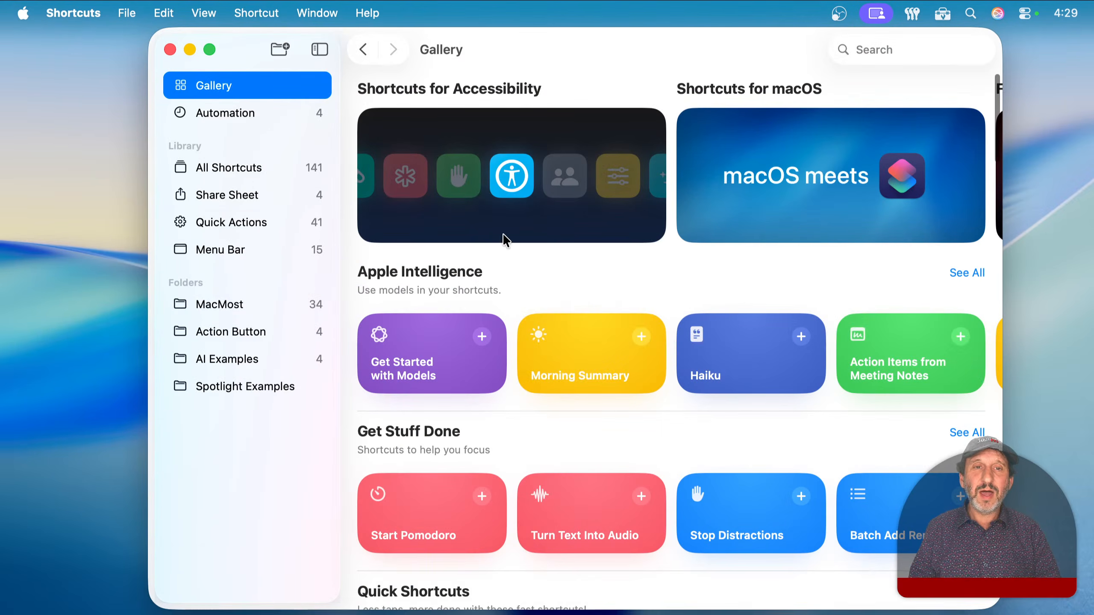
{"action": "left_click", "coordinate": [232, 388]}
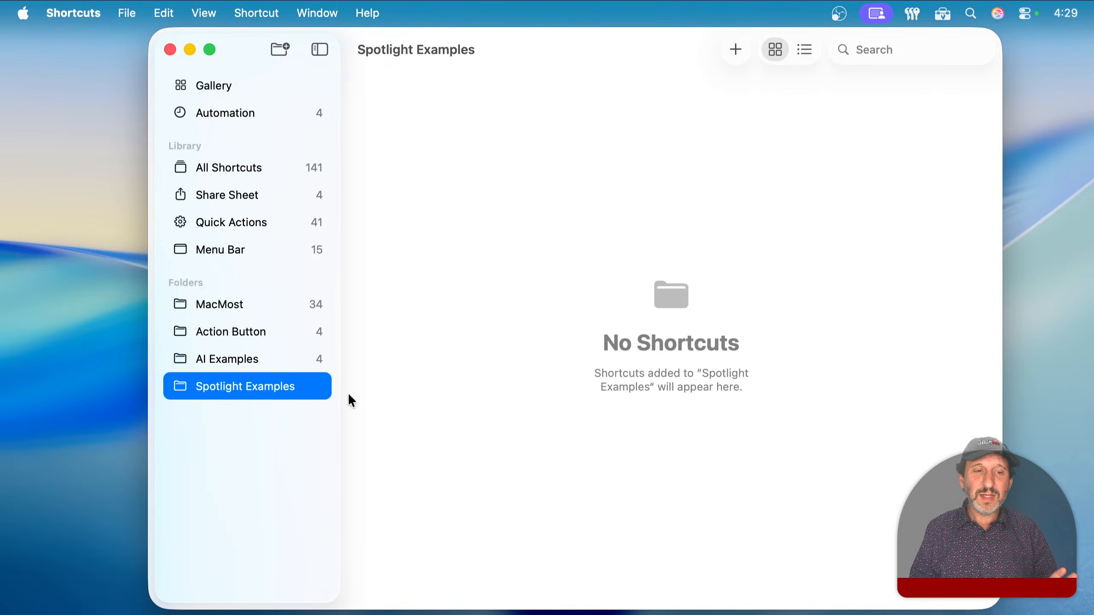
{"action": "left_click", "coordinate": [723, 44]}
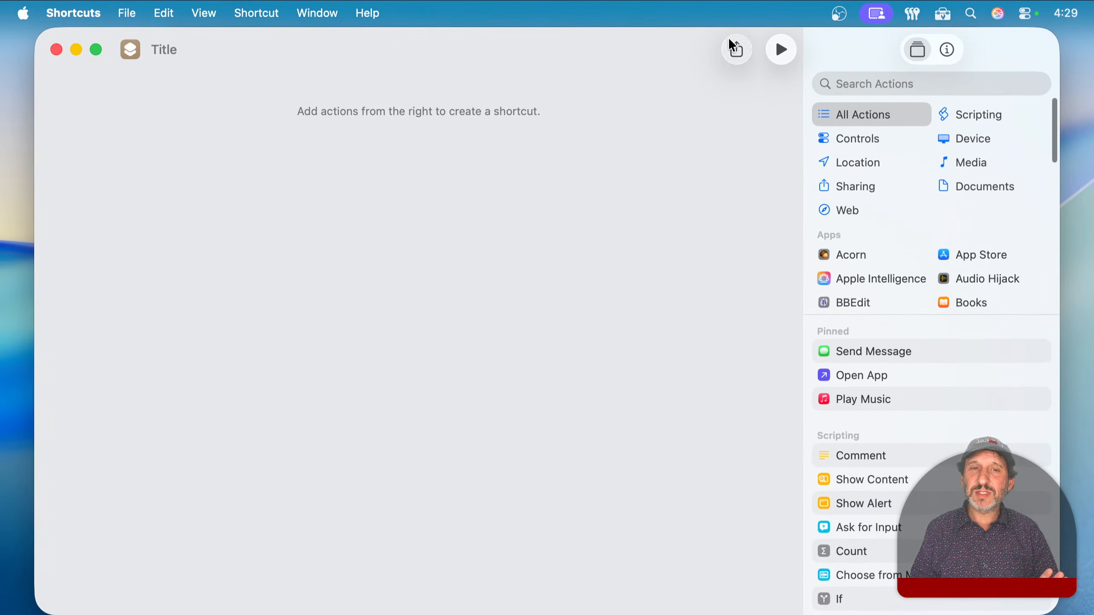
Find and add the Open URLs action to the shortcut, with macmost.com as its URL.
{"action": "left_click", "coordinate": [862, 83]}
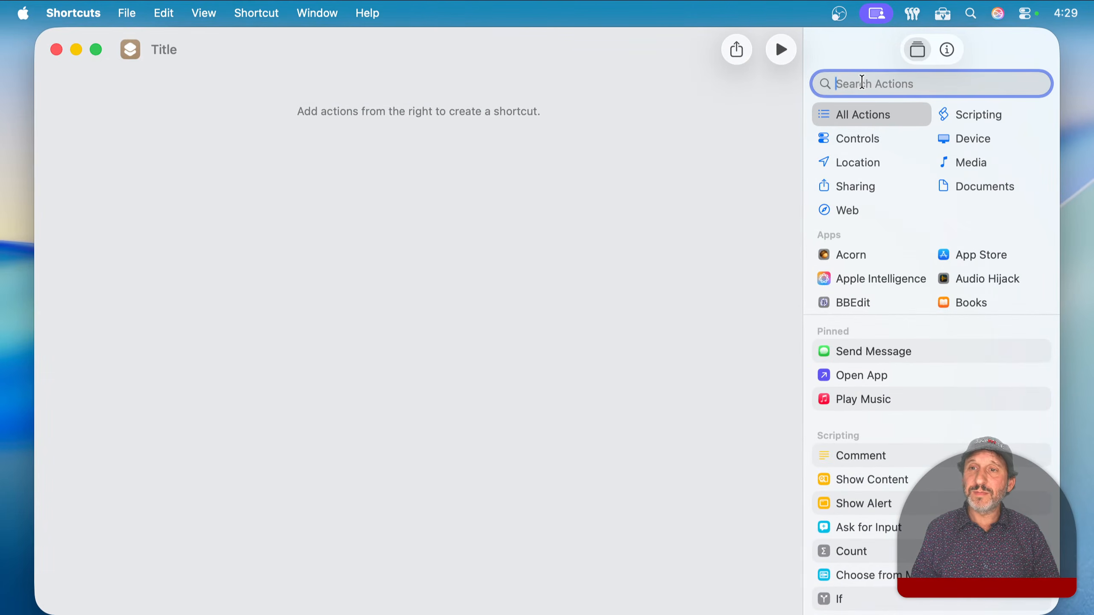
{"action": "type", "text": "url"}
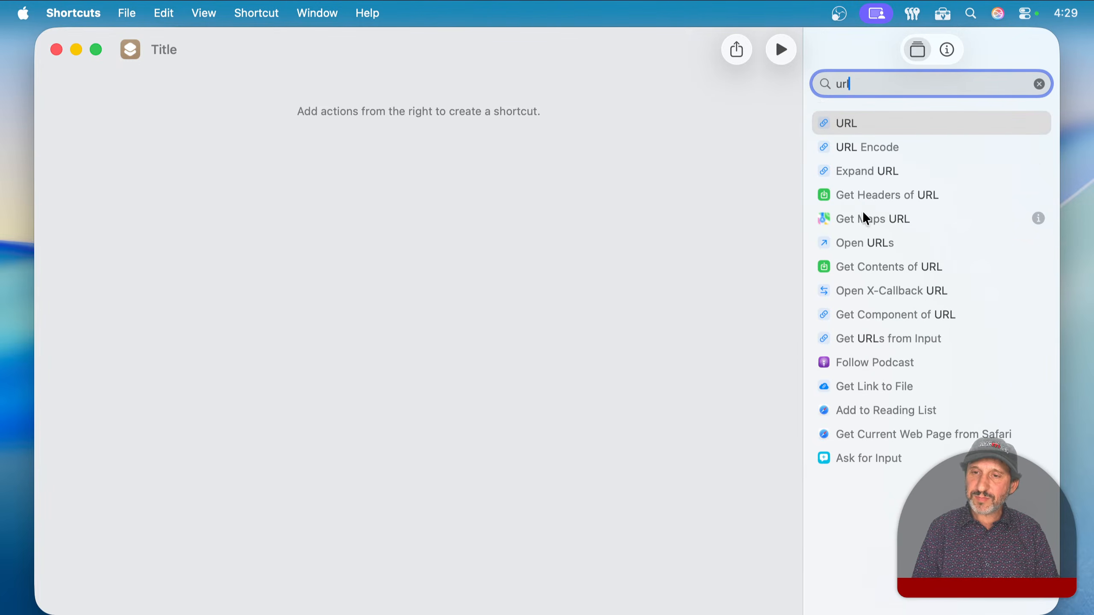
{"action": "double_click", "coordinate": [856, 245]}
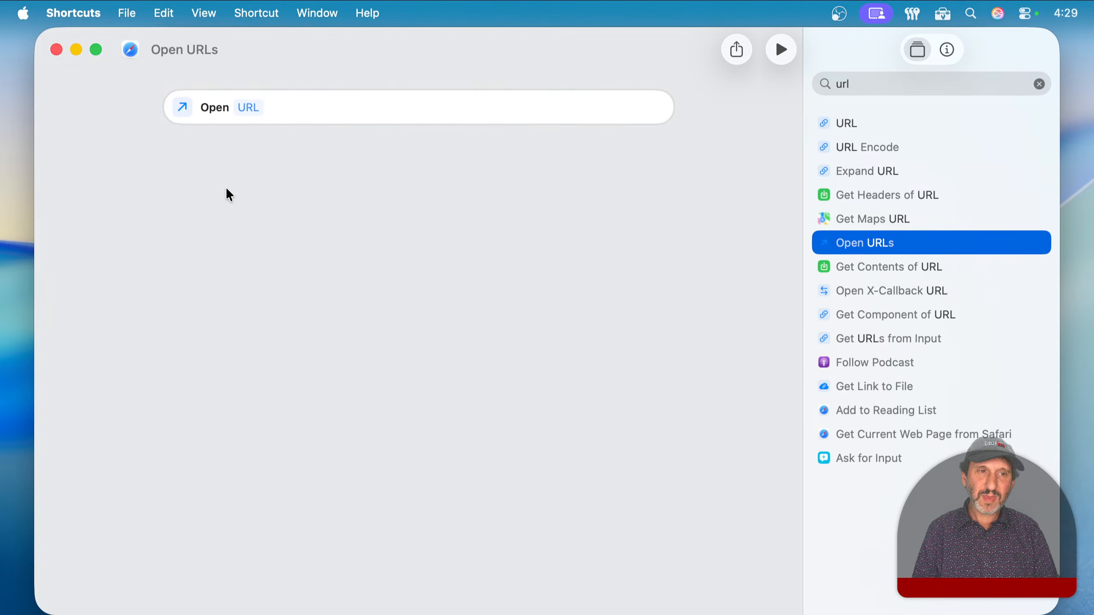
{"action": "left_click", "coordinate": [248, 110]}
{"action": "type", "text": "ma"}
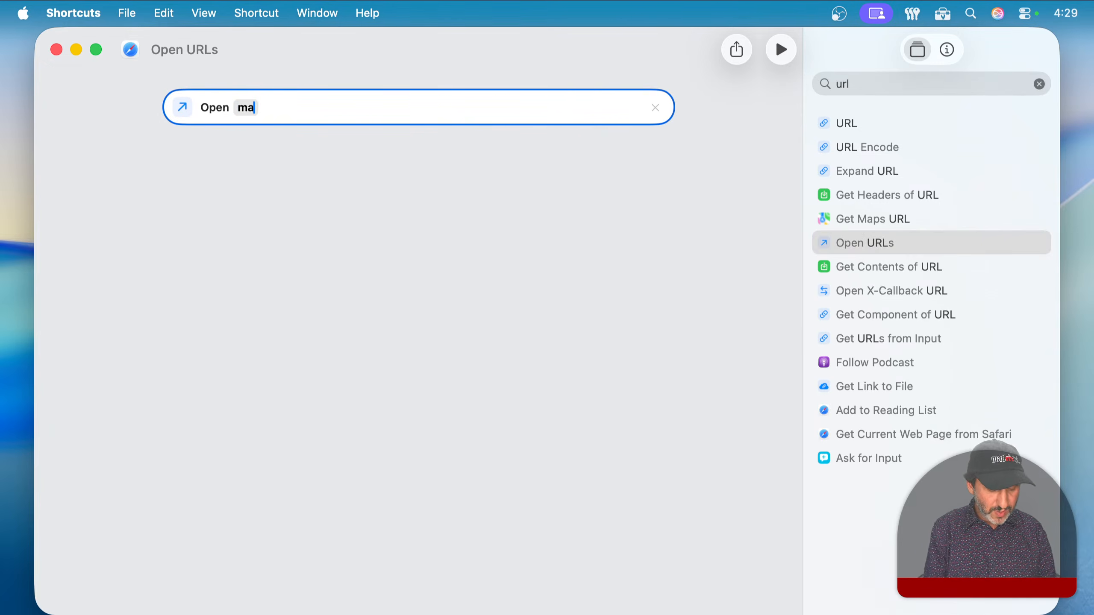
{"action": "type", "text": "cmost.com"}
{"action": "key", "text": "Return"}
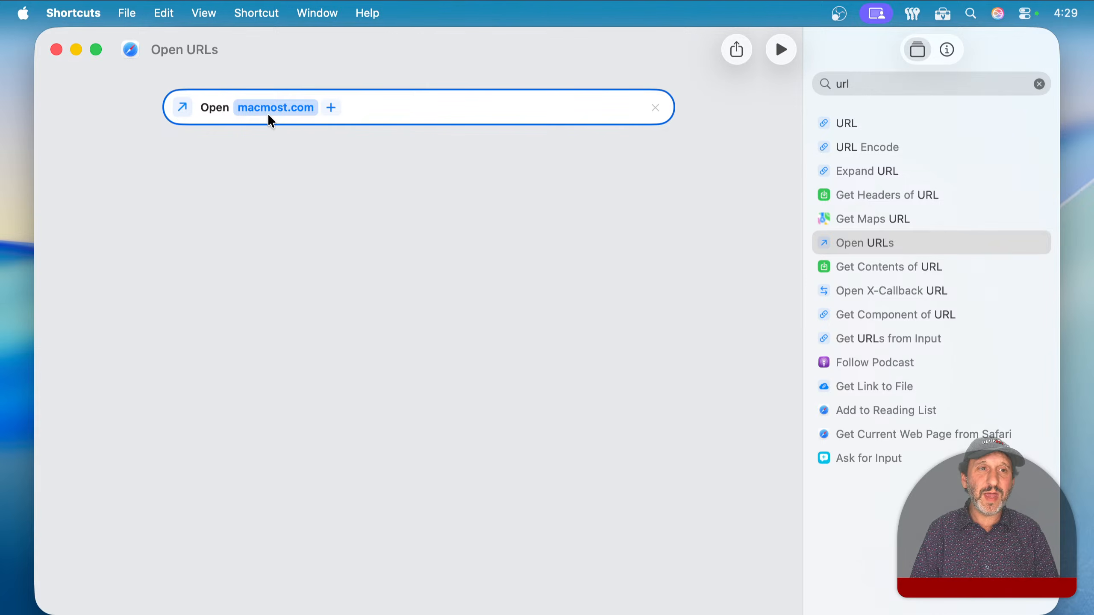
Name the shortcut "Go To MacMost.com".
{"action": "left_click", "coordinate": [180, 50]}
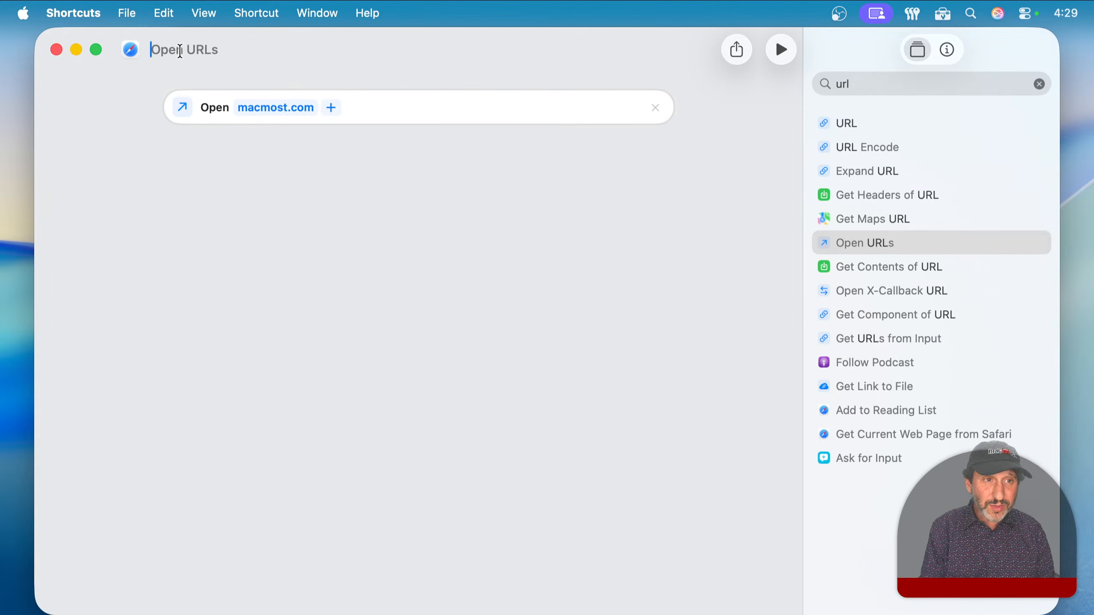
{"action": "type", "text": "Go To"}
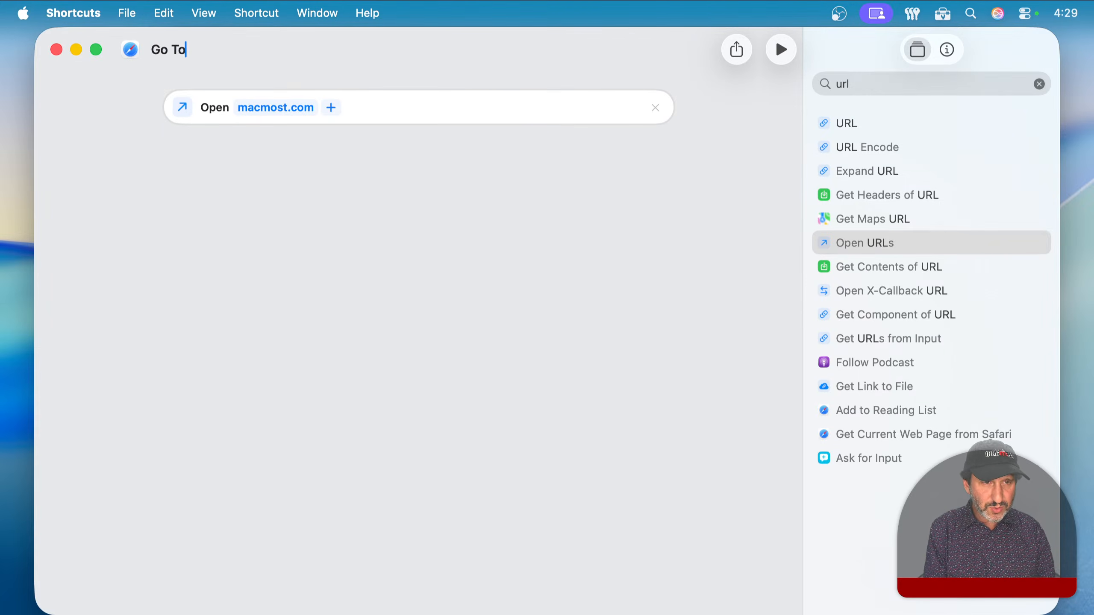
{"action": "type", "text": " MacMost.com"}
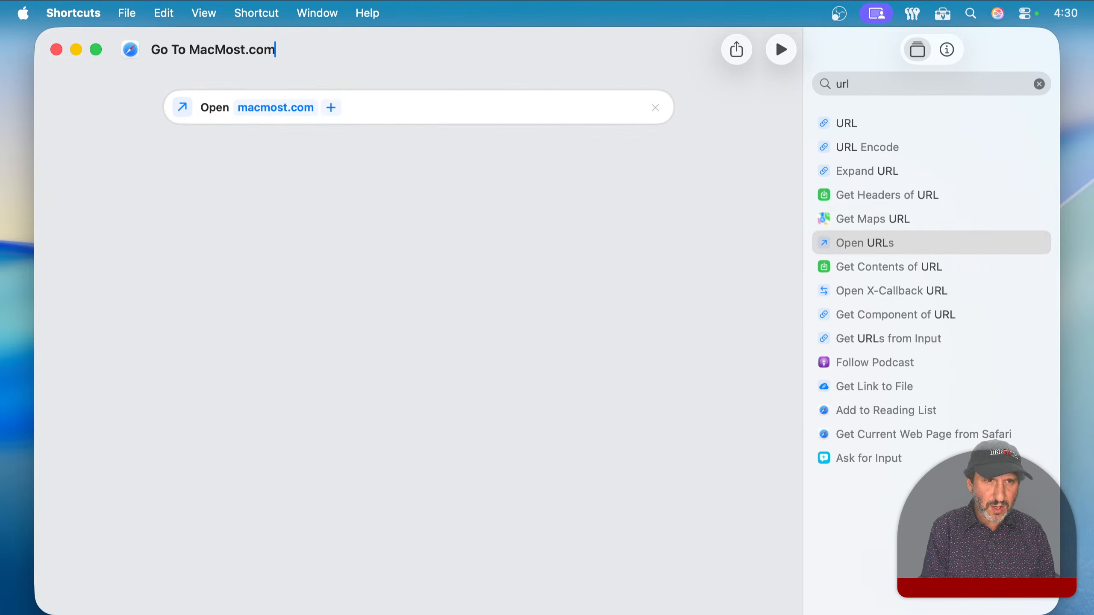
{"action": "key", "text": "Return"}
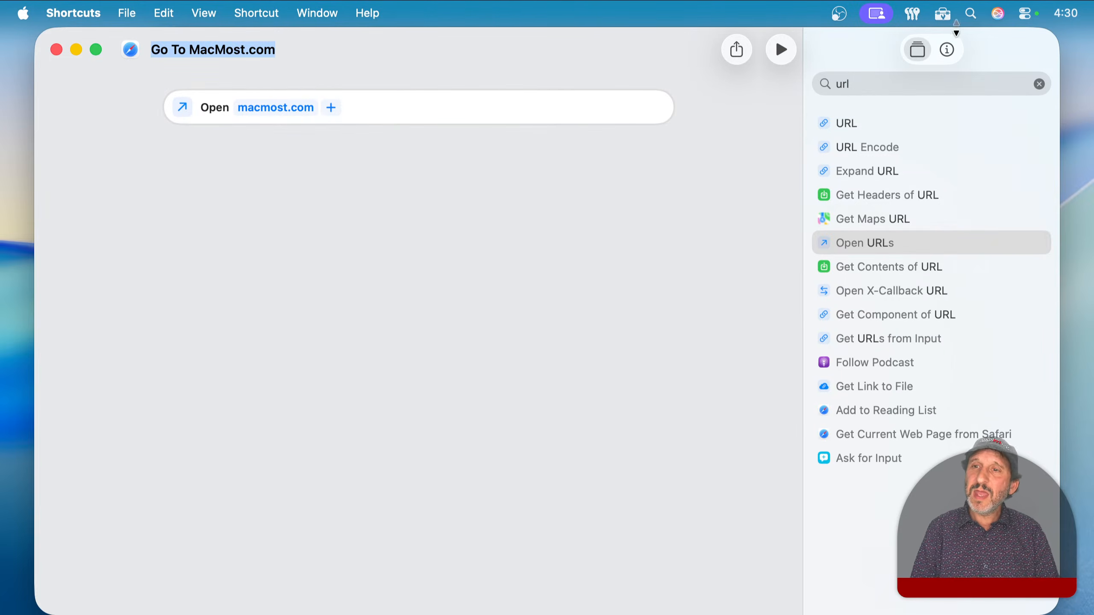
Check the shortcut's Show in Spotlight option in its details and quit Shortcuts.
{"action": "left_click", "coordinate": [947, 47]}
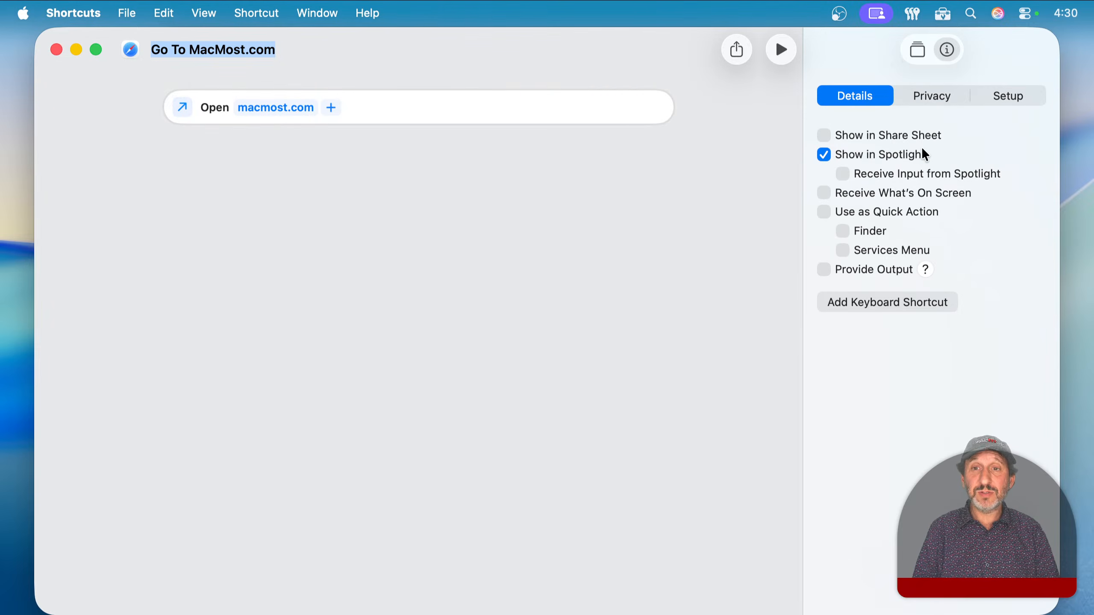
{"action": "key", "text": "cmd+q"}
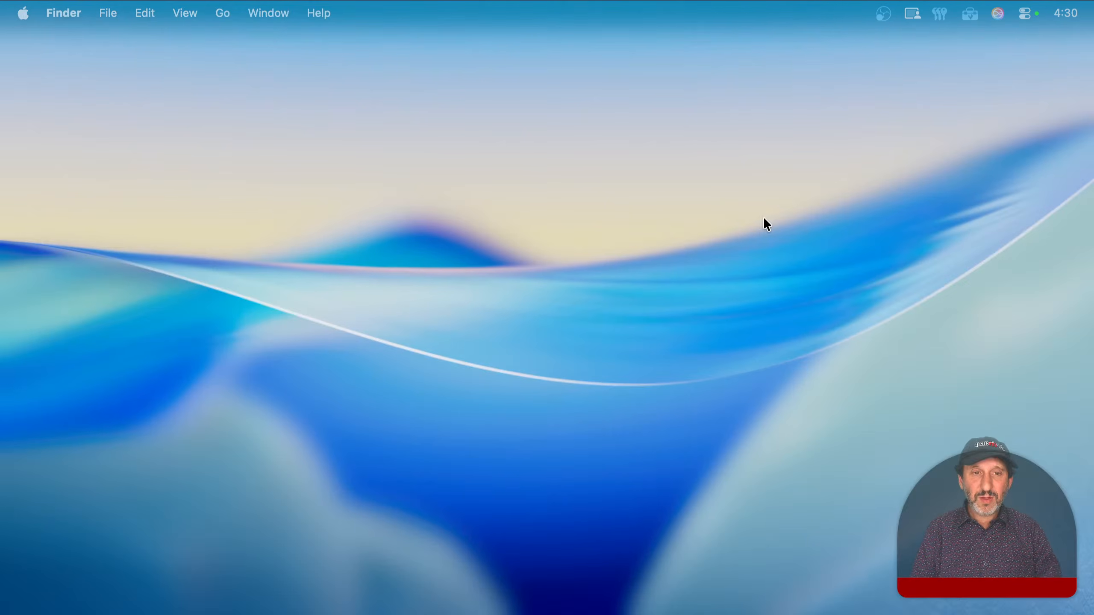
Search Spotlight for Go to MacMost.com and clear the quick keys of the first matching shortcut.
{"action": "key", "text": "super+space"}
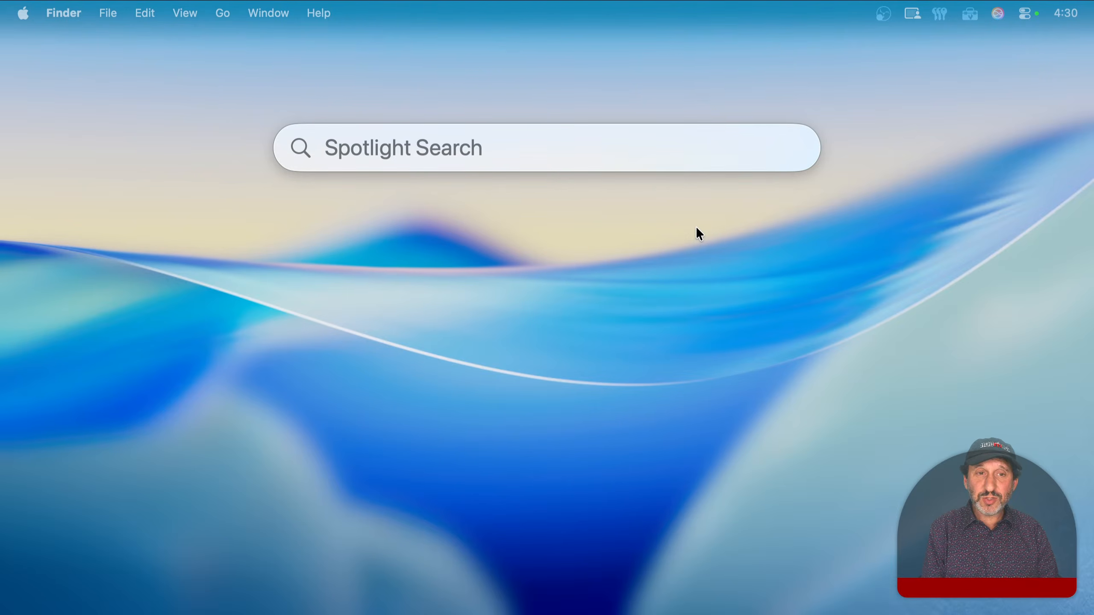
{"action": "type", "text": "Go to "}
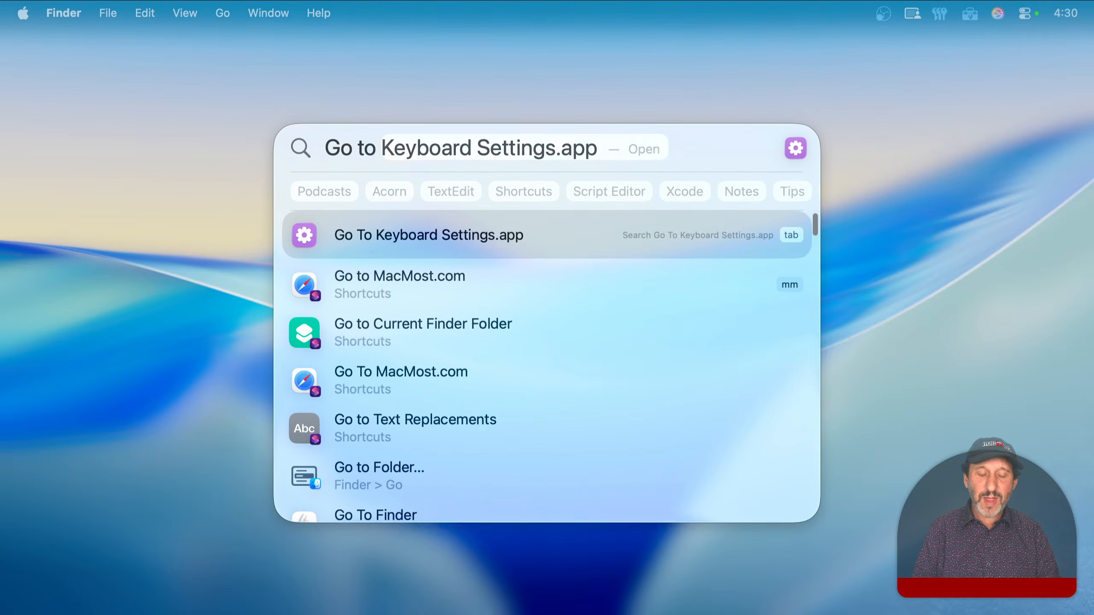
{"action": "type", "text": "MacMost.com"}
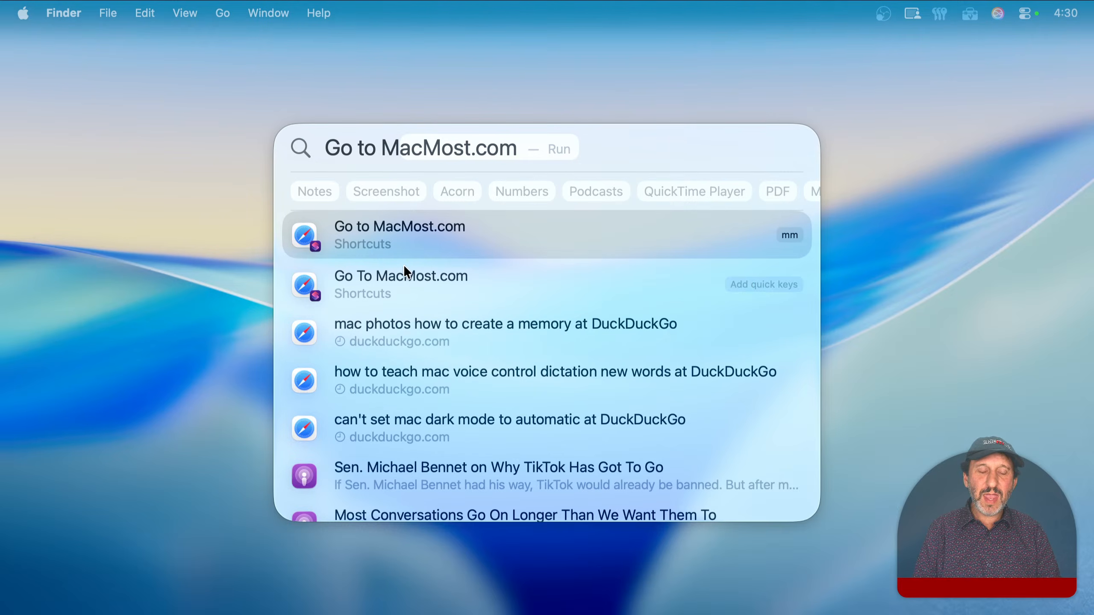
{"action": "left_click", "coordinate": [790, 232]}
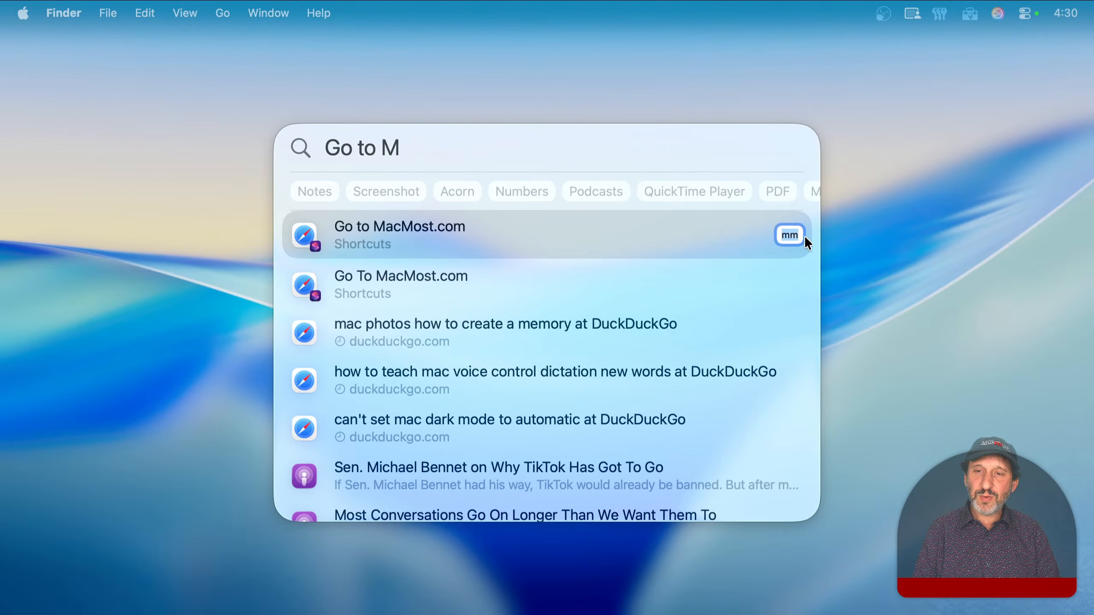
{"action": "key", "text": "BackSpace"}
{"action": "key", "text": "Return"}
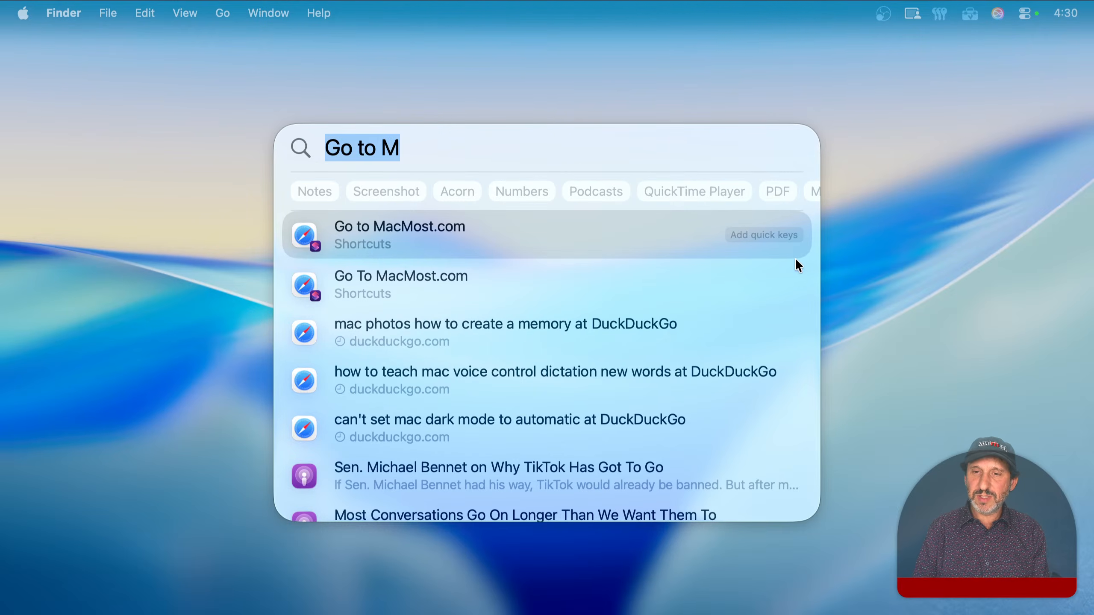
Assign the quick keys mm to the first Go to MacMost.com shortcut in the Spotlight results.
{"action": "left_click", "coordinate": [760, 234]}
{"action": "type", "text": "mm"}
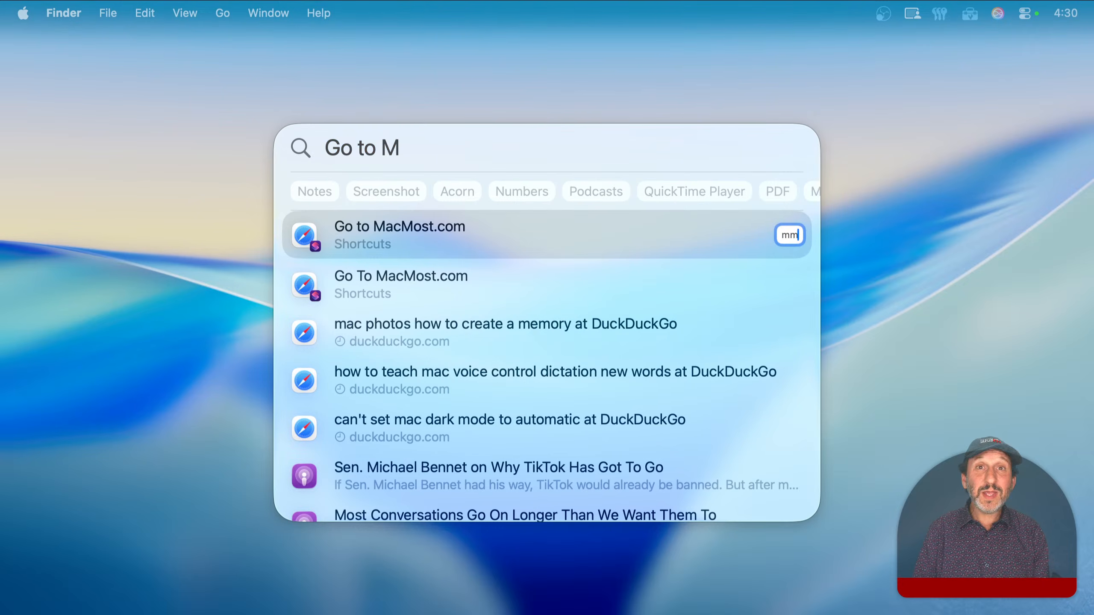
{"action": "key", "text": "Return"}
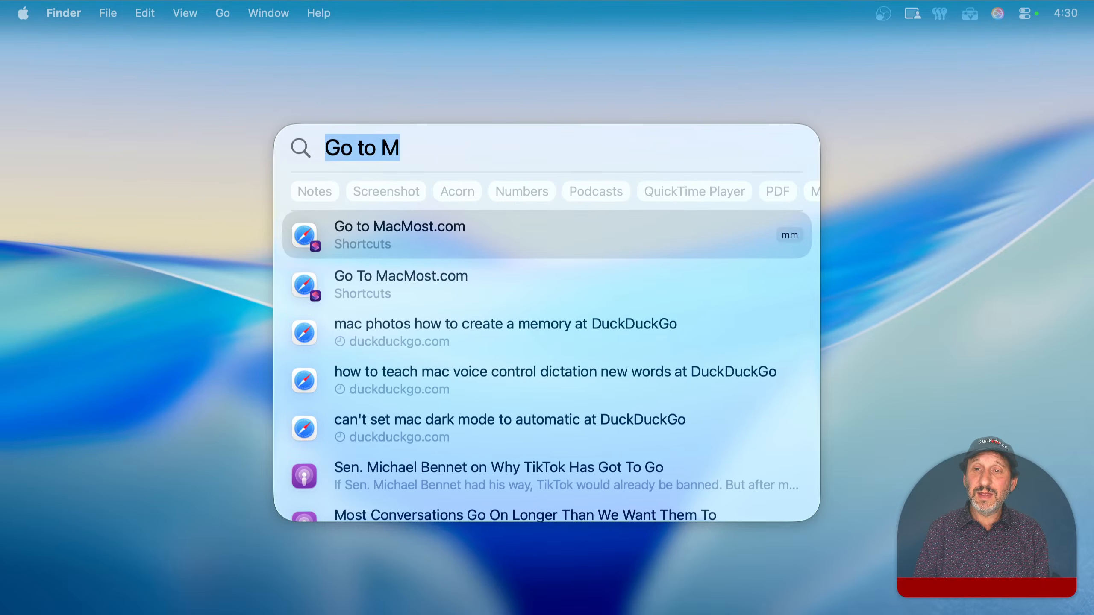
Run the Go to MacMost.com shortcut from the Spotlight results, and quit Safari after viewing the website.
{"action": "left_click", "coordinate": [415, 248]}
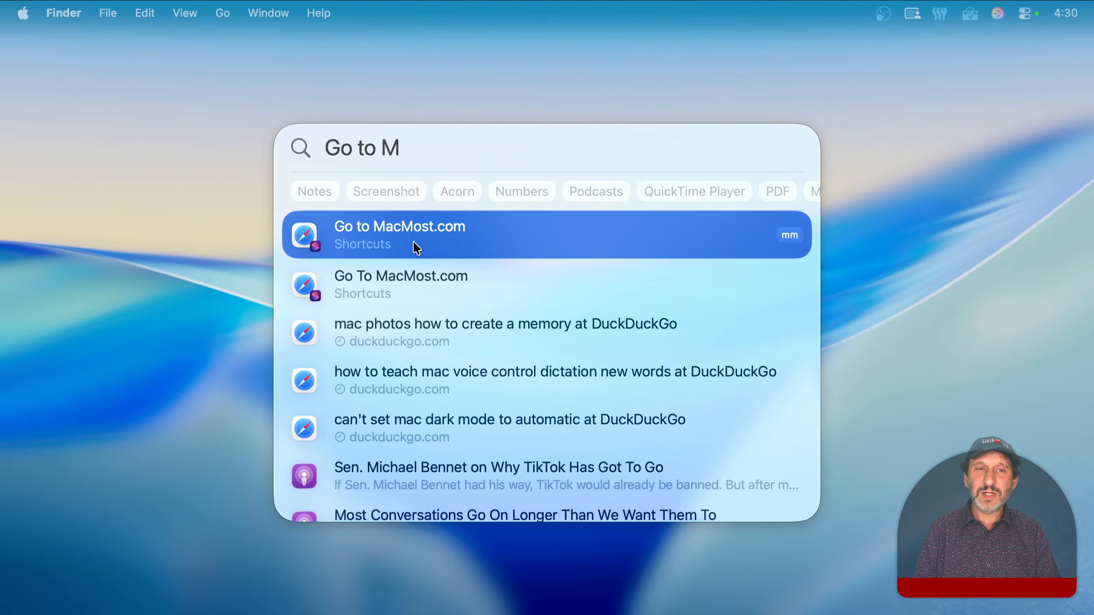
{"action": "key", "text": "Return"}
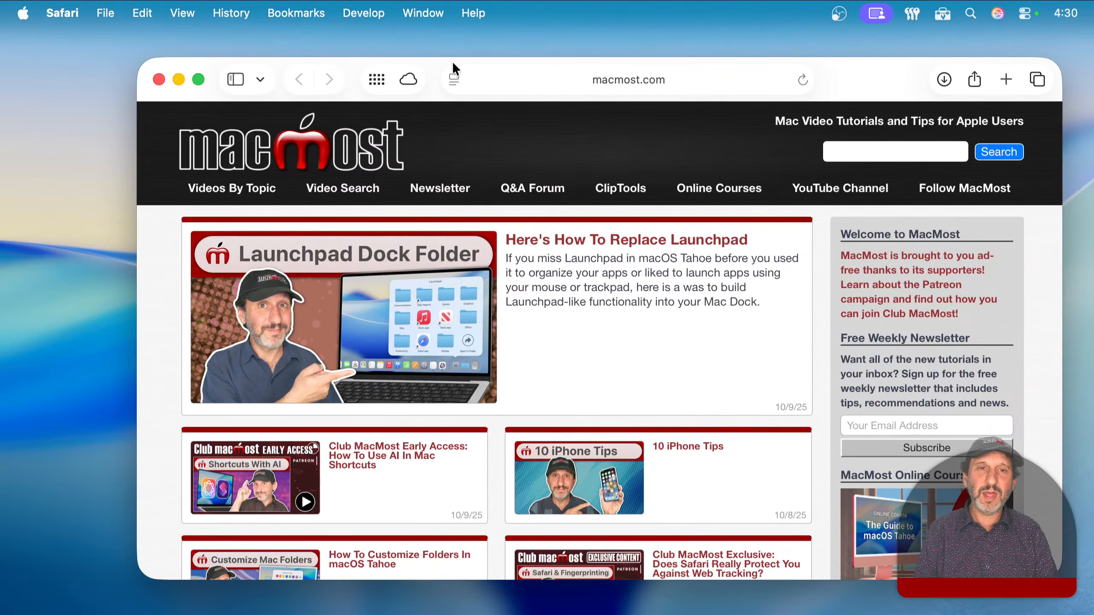
{"action": "double_click", "coordinate": [427, 62]}
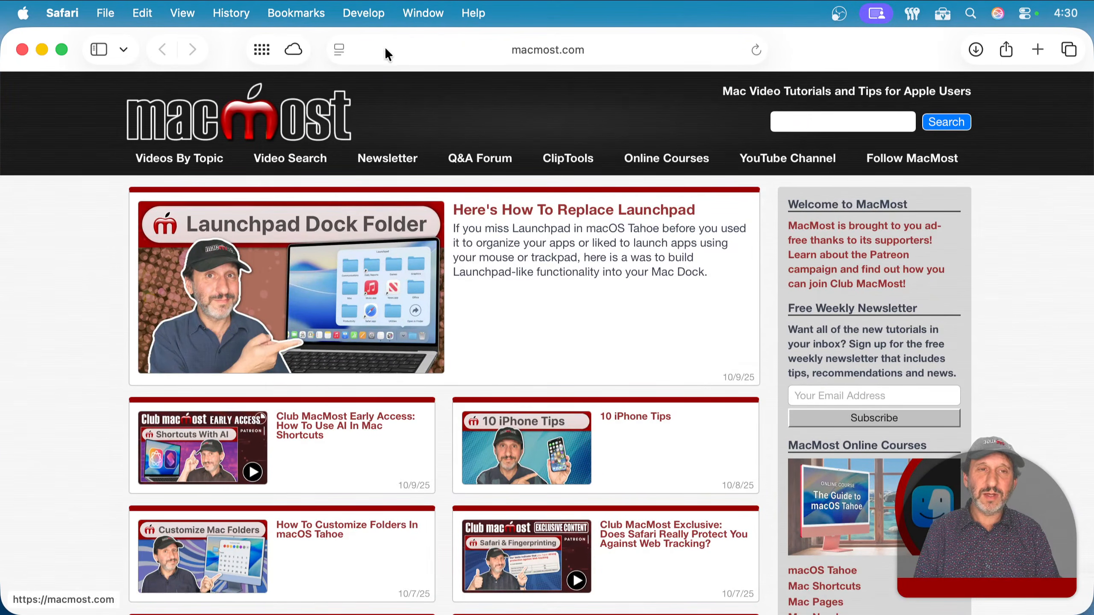
{"action": "left_click", "coordinate": [409, 43]}
{"action": "key", "text": "super+q"}
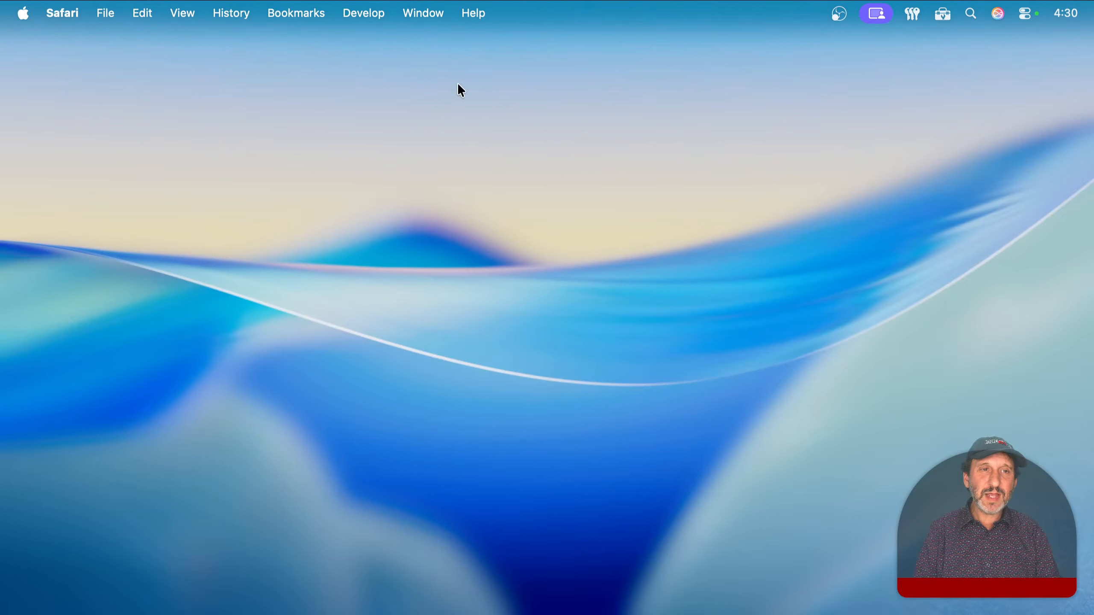
Run the Go to MacMost.com shortcut from Spotlight with its quick keys mm, and close the website.
{"action": "key", "text": "super+space"}
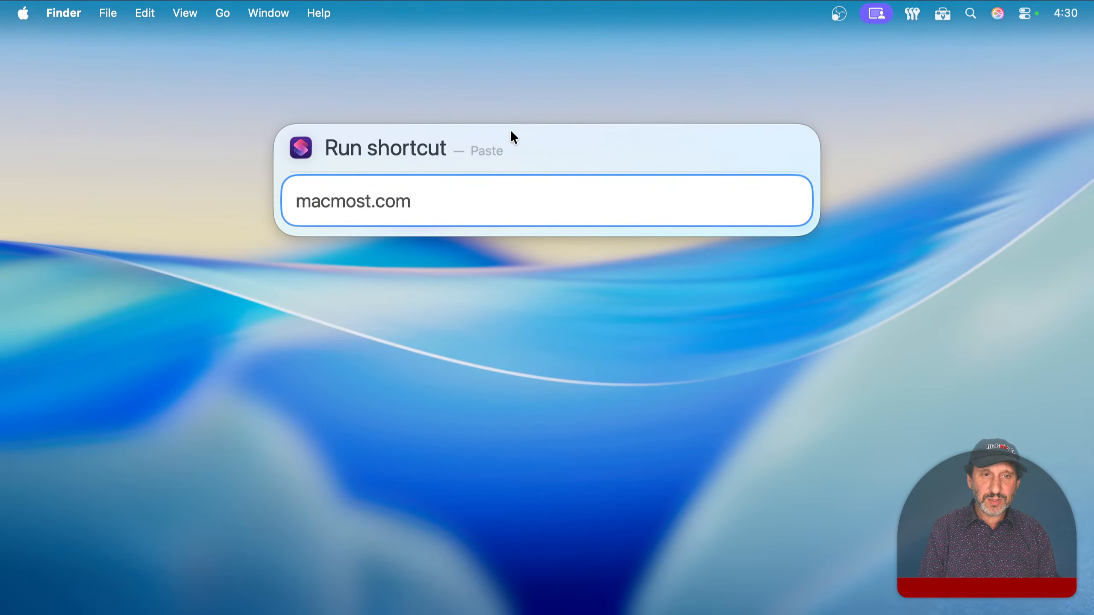
{"action": "key", "text": "Escape"}
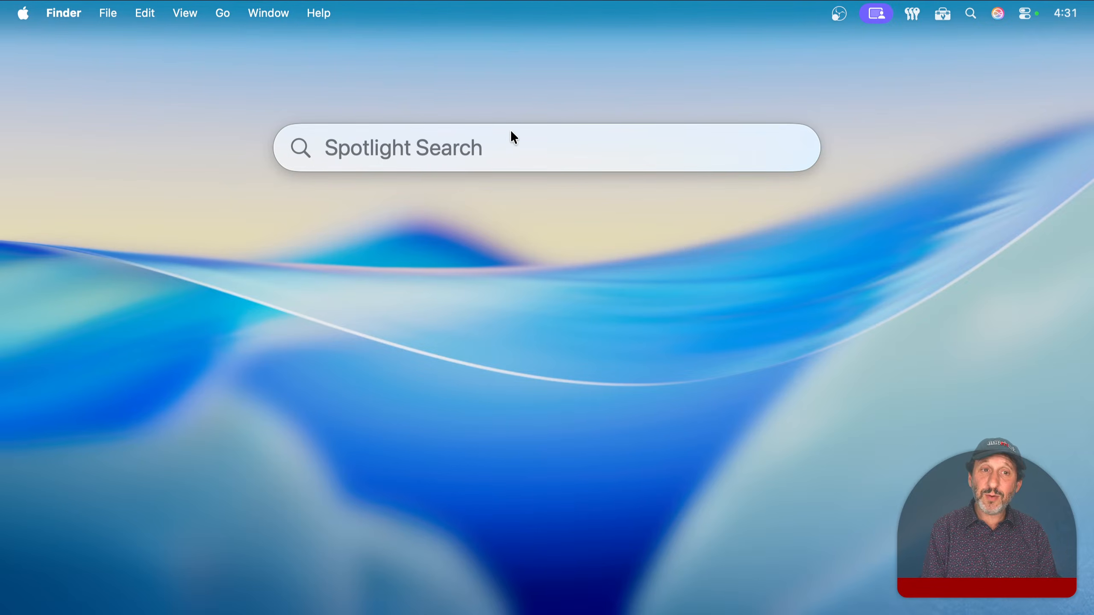
{"action": "type", "text": "mm"}
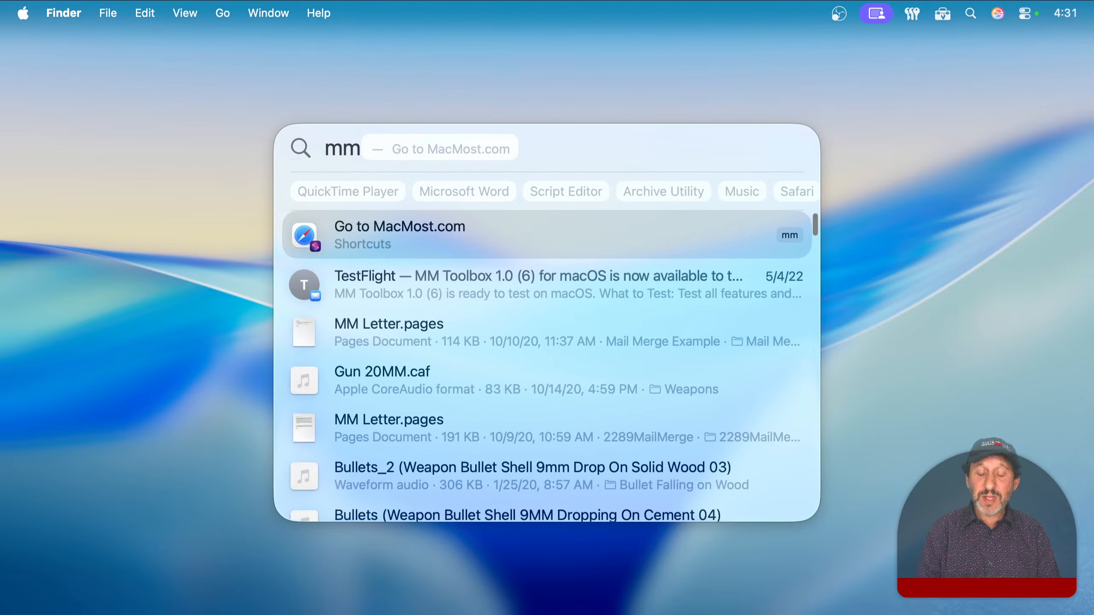
{"action": "key", "text": "Return"}
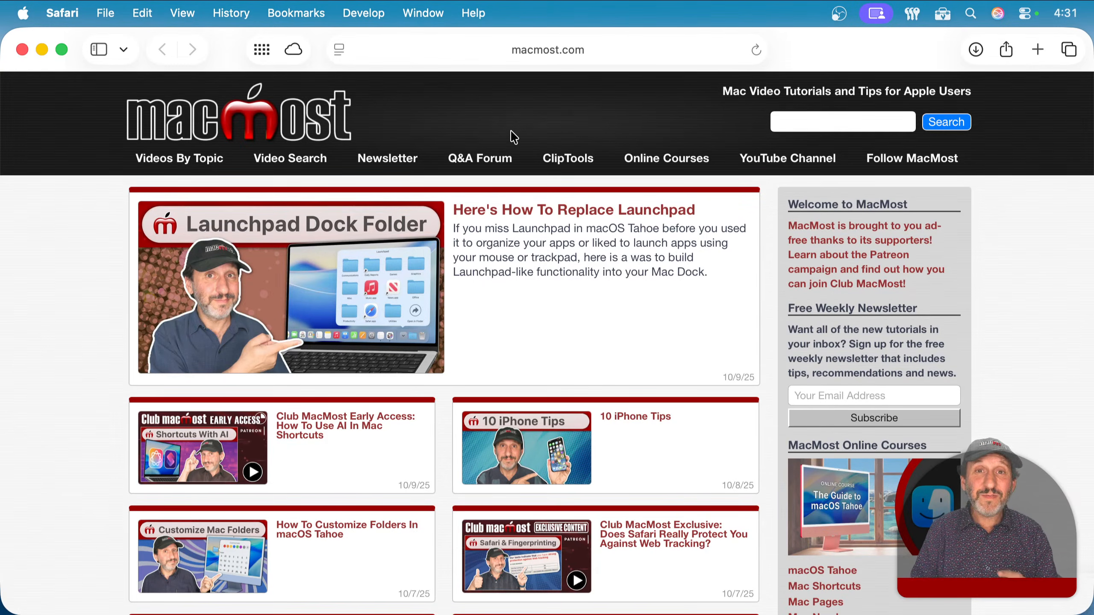
{"action": "left_click", "coordinate": [590, 47]}
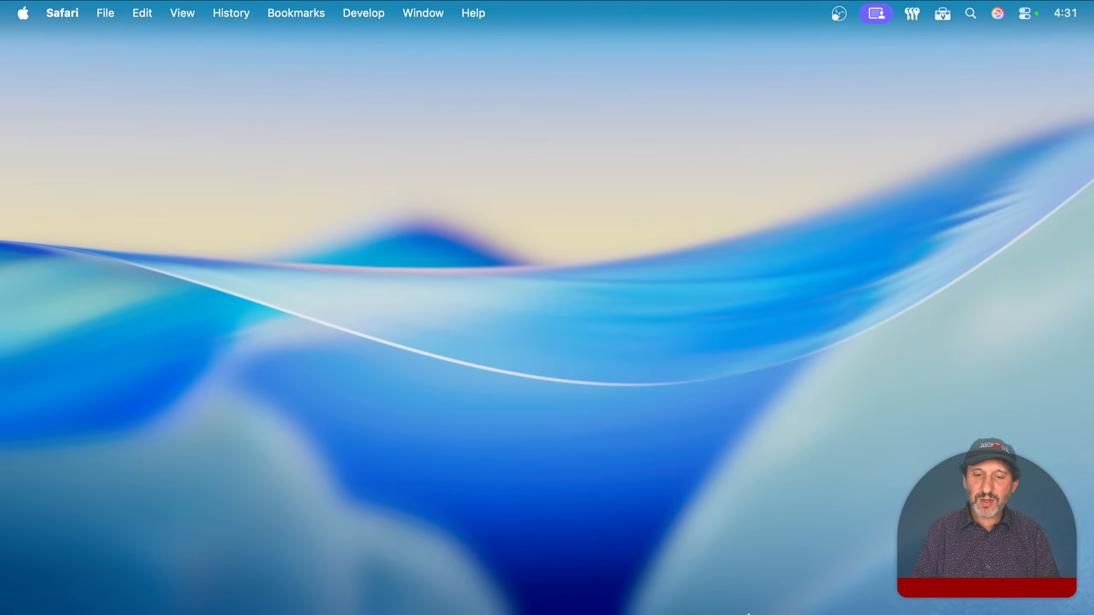
Switch to Shortcuts to review the URL in the Go To MacMost.com shortcut, and close its editor.
{"action": "left_click", "coordinate": [838, 578]}
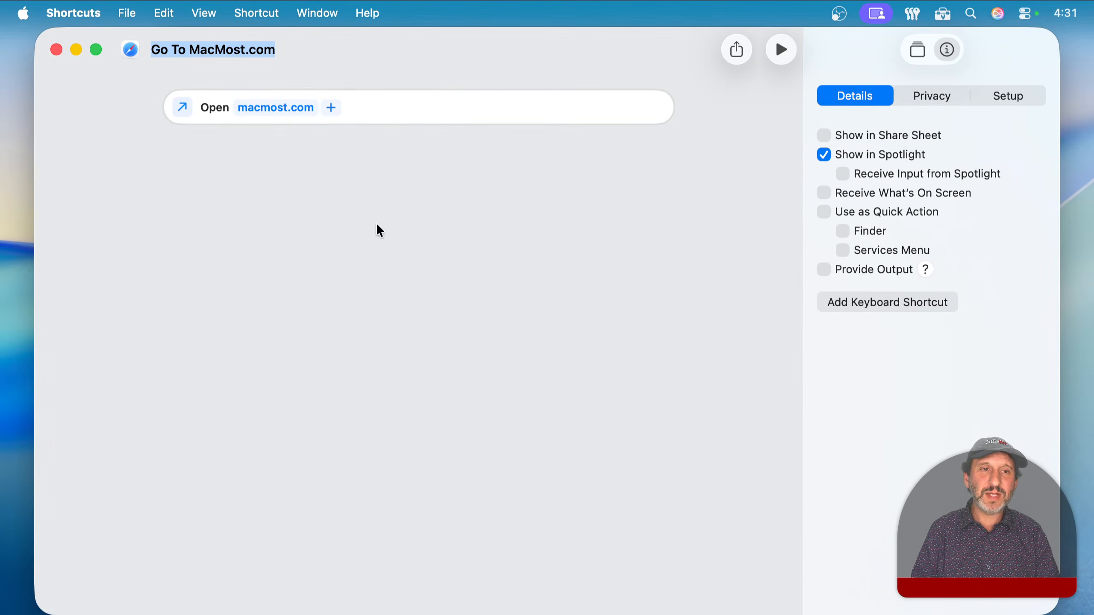
{"action": "left_click", "coordinate": [264, 107]}
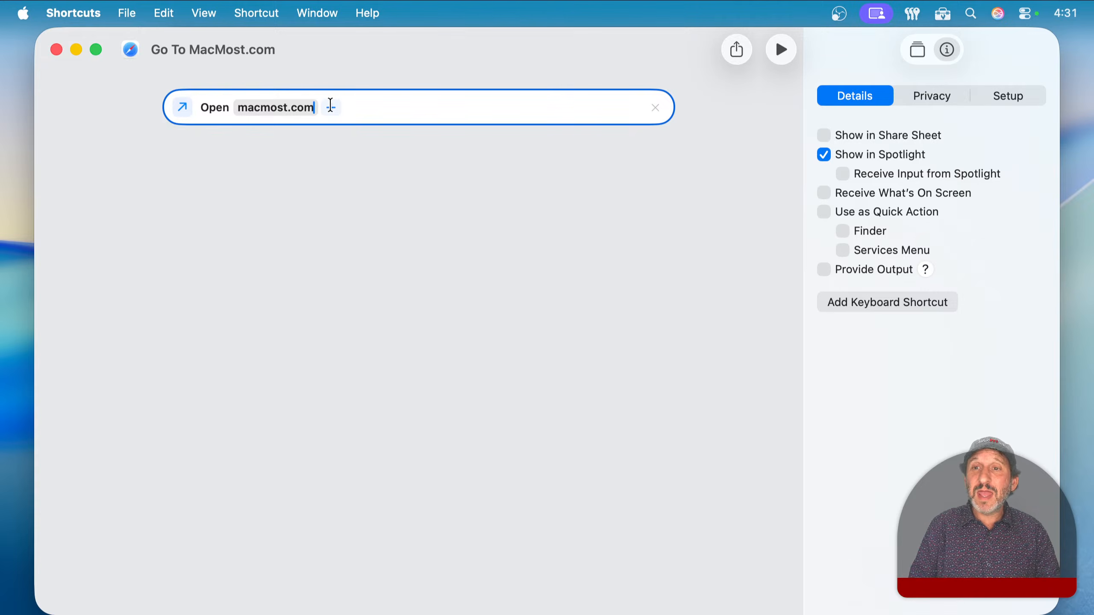
{"action": "key", "text": "super+w"}
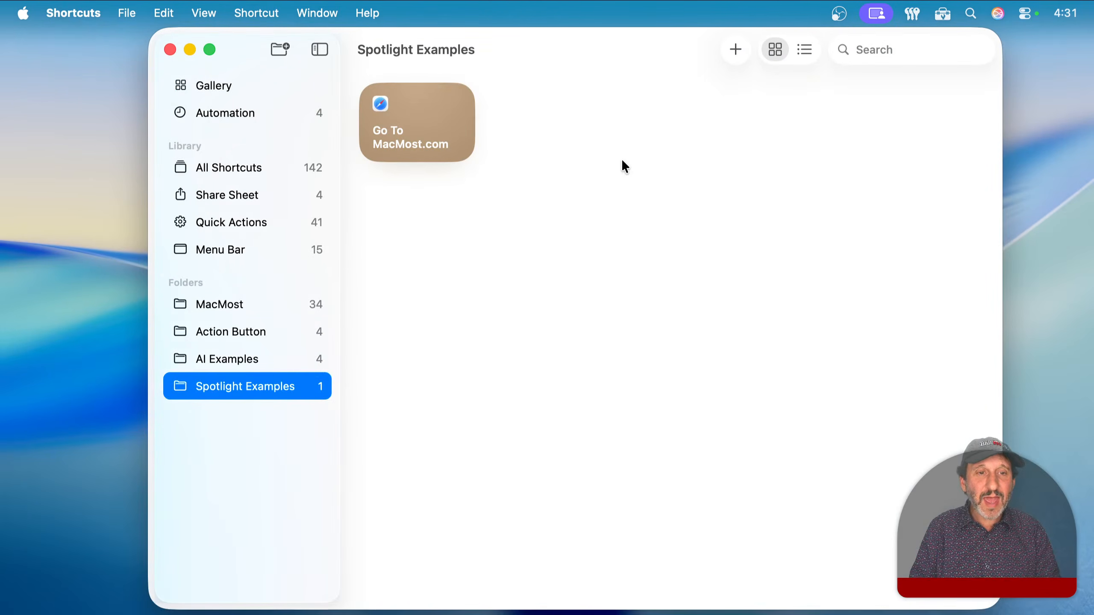
{"action": "left_click", "coordinate": [459, 184]}
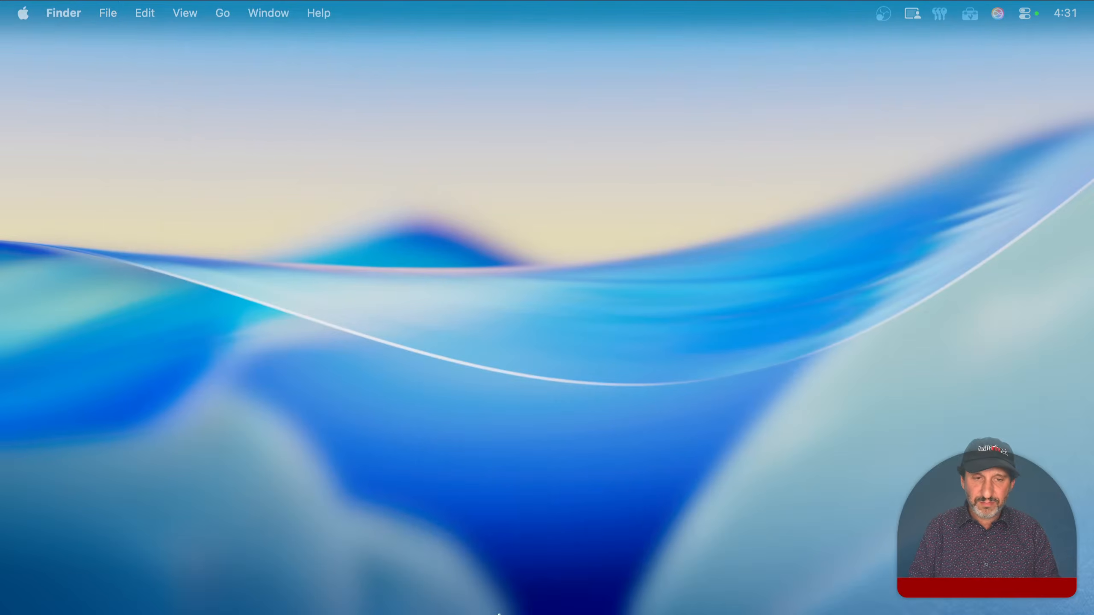
Look up the quick keys mm in Spotlight, open their field on Go to MacMost.com, and clear the search.
{"action": "key", "text": "super+space"}
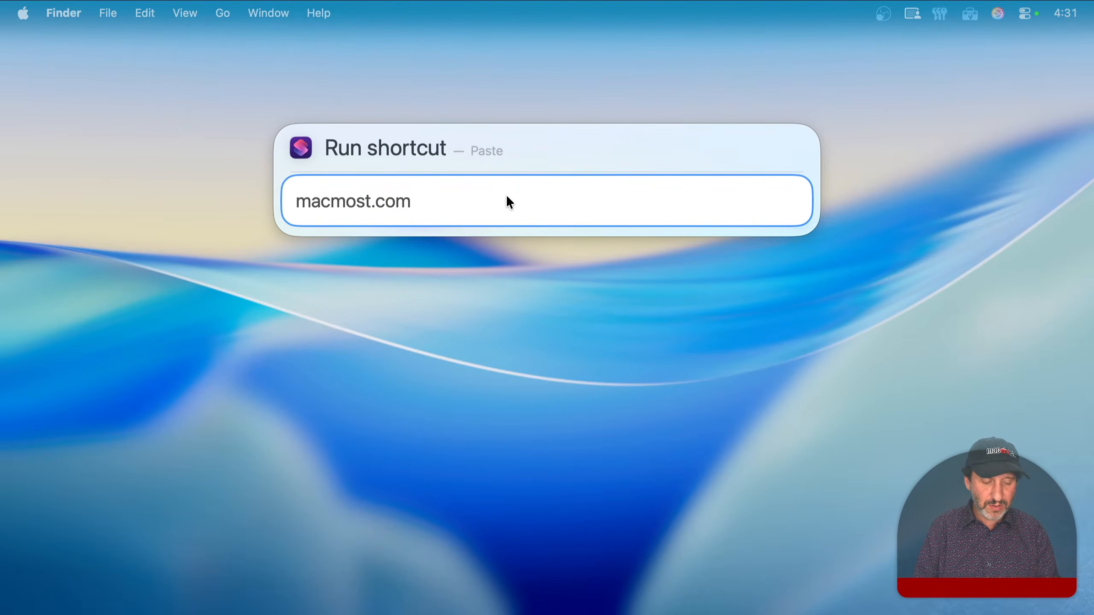
{"action": "key", "text": "Escape"}
{"action": "key", "text": "super+3"}
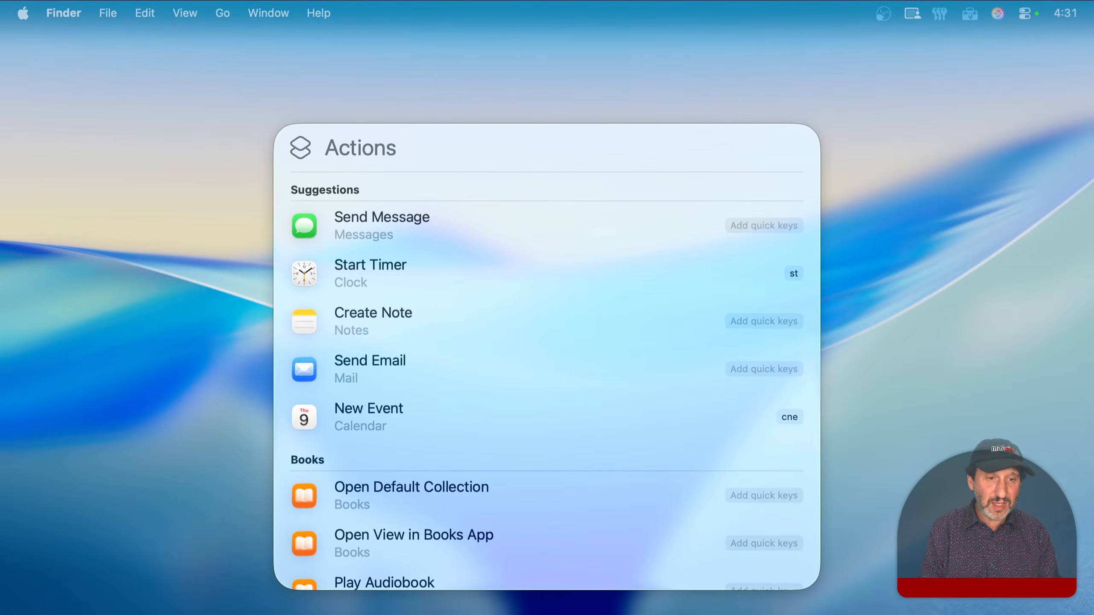
{"action": "key", "text": "Escape"}
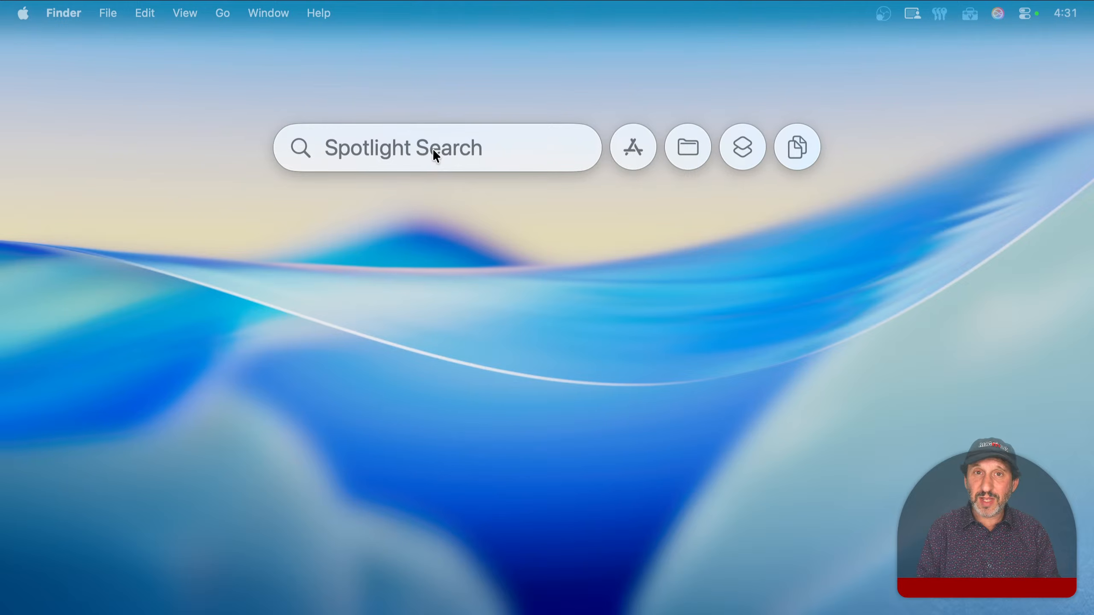
{"action": "type", "text": "mm"}
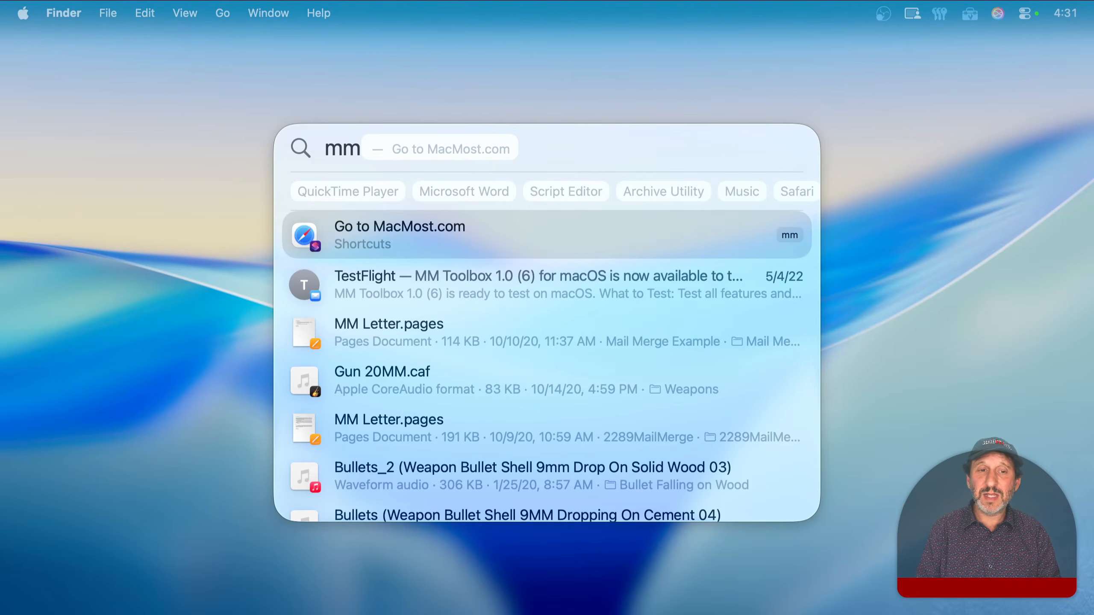
{"action": "left_click", "coordinate": [790, 237]}
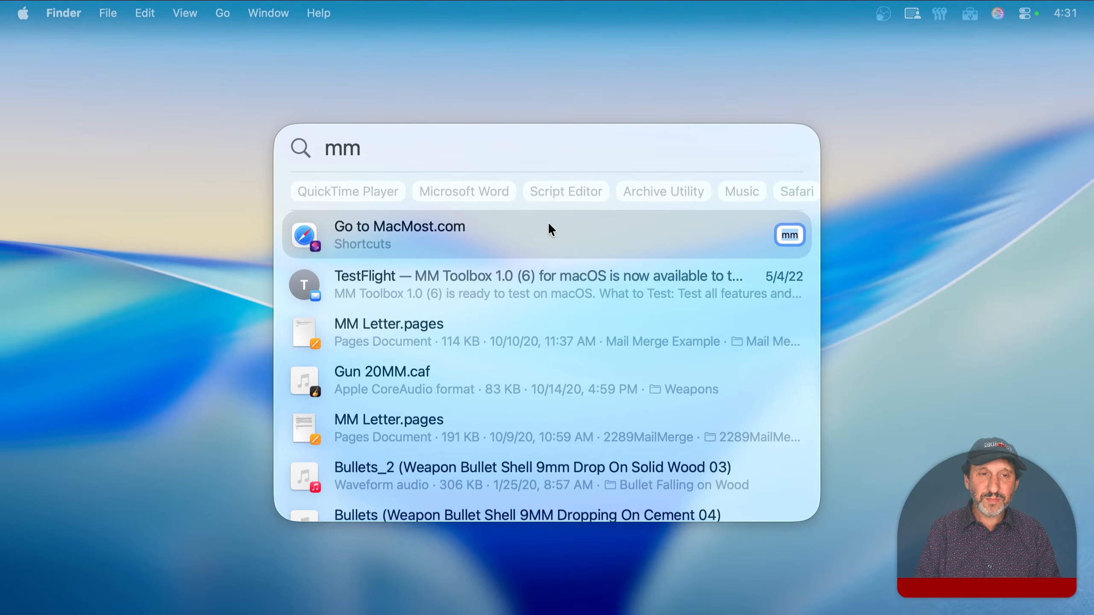
{"action": "double_click", "coordinate": [360, 155]}
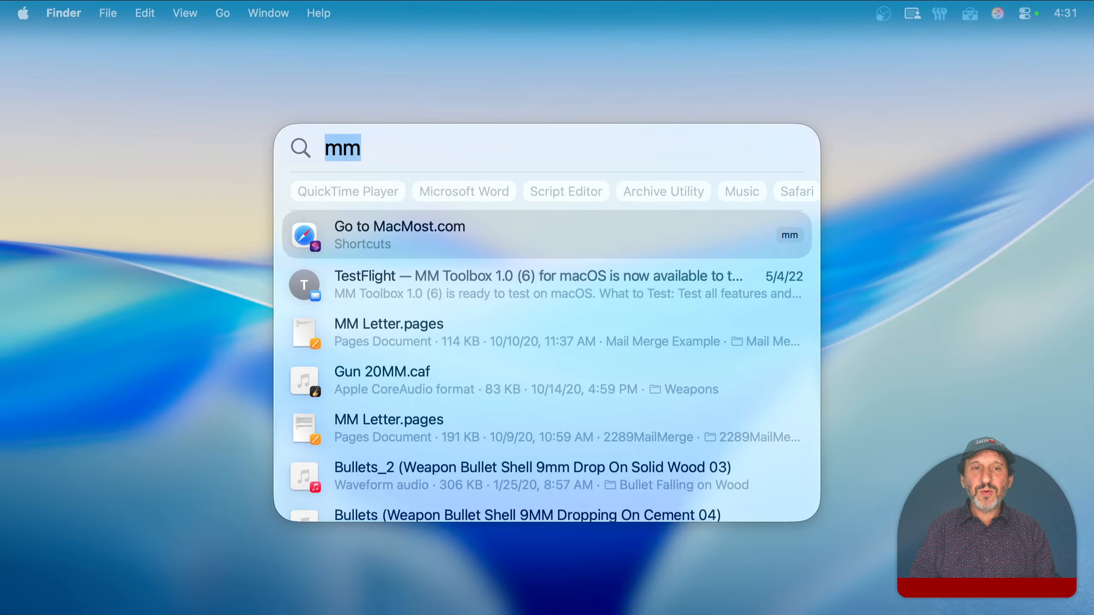
{"action": "key", "text": "BackSpace"}
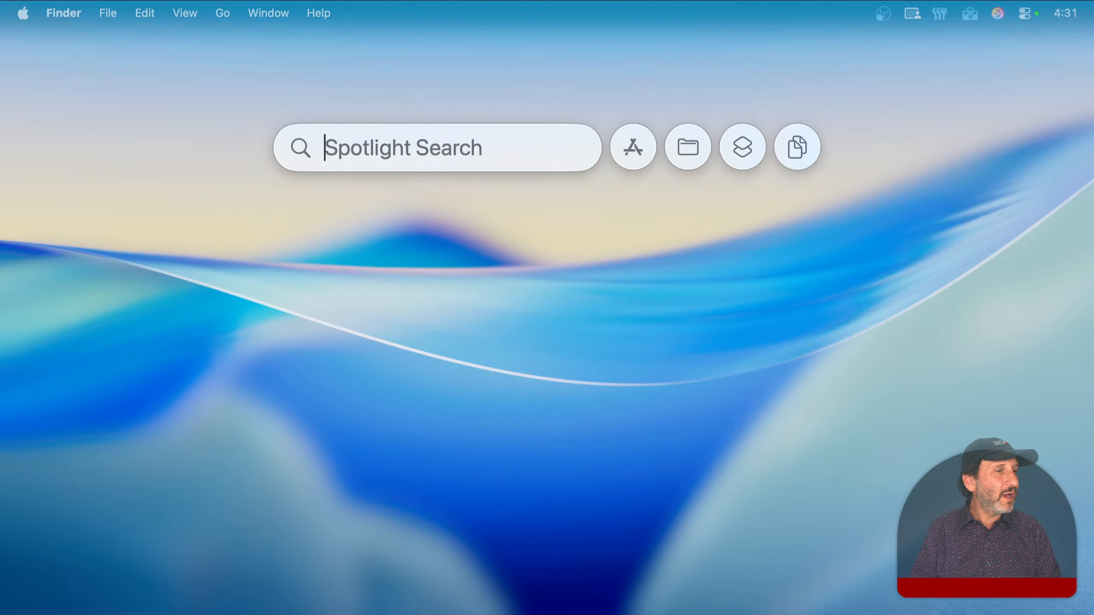
Switch to Shortcuts and create a new shortcut in the Spotlight Examples folder.
{"action": "mouse_move", "coordinate": [712, 601]}
{"action": "left_click", "coordinate": [846, 588]}
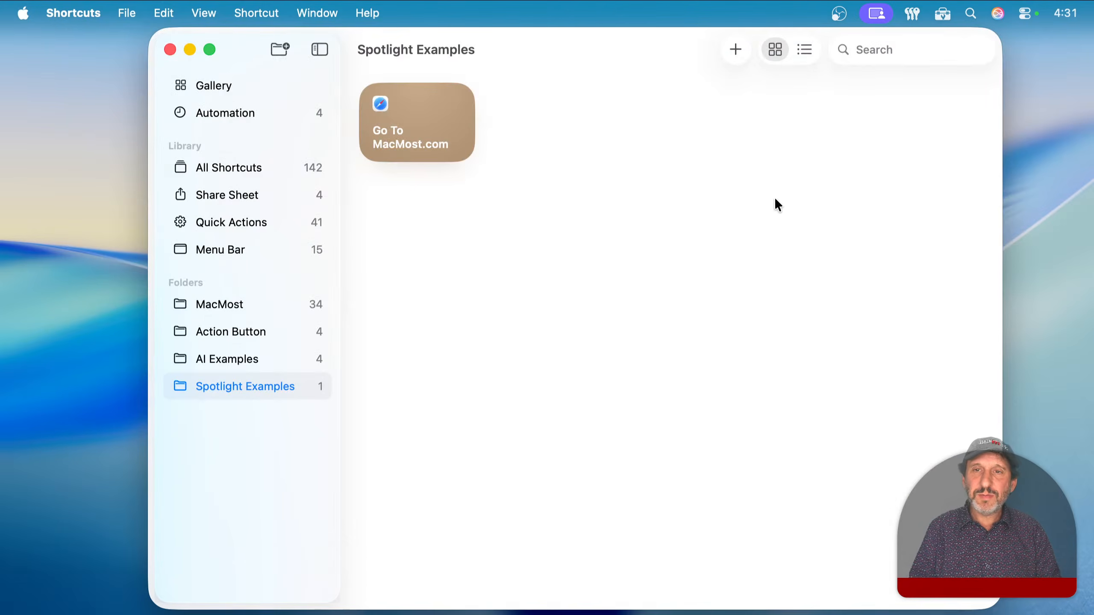
{"action": "left_click", "coordinate": [735, 47]}
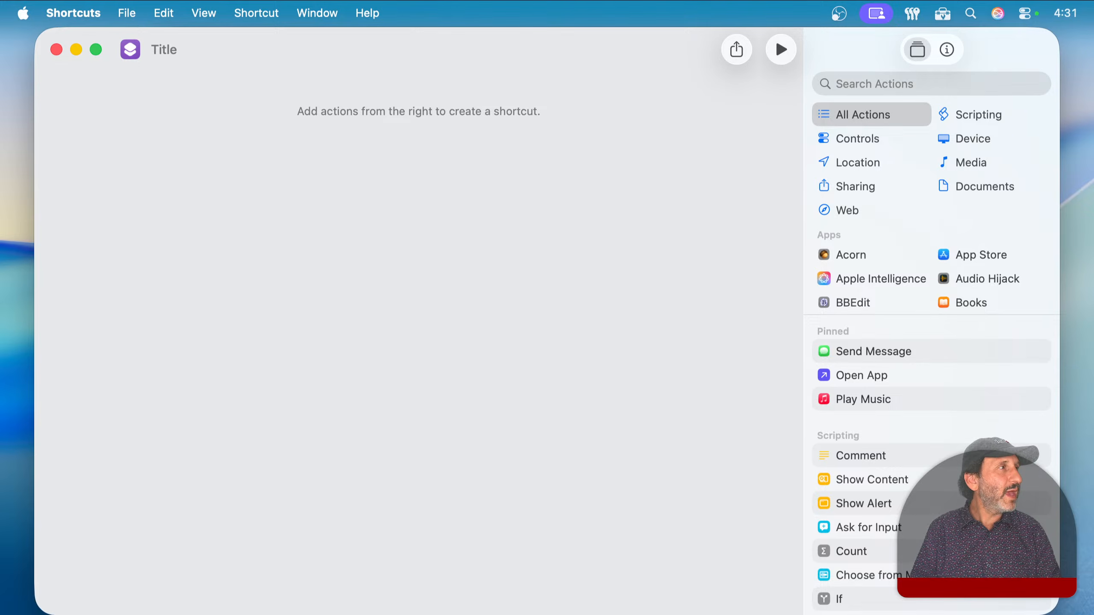
{"action": "key", "text": "super+Tab"}
{"action": "key", "text": "super+Tab"}
{"action": "key", "text": "super+Tab"}
{"action": "key", "text": "super+Tab"}
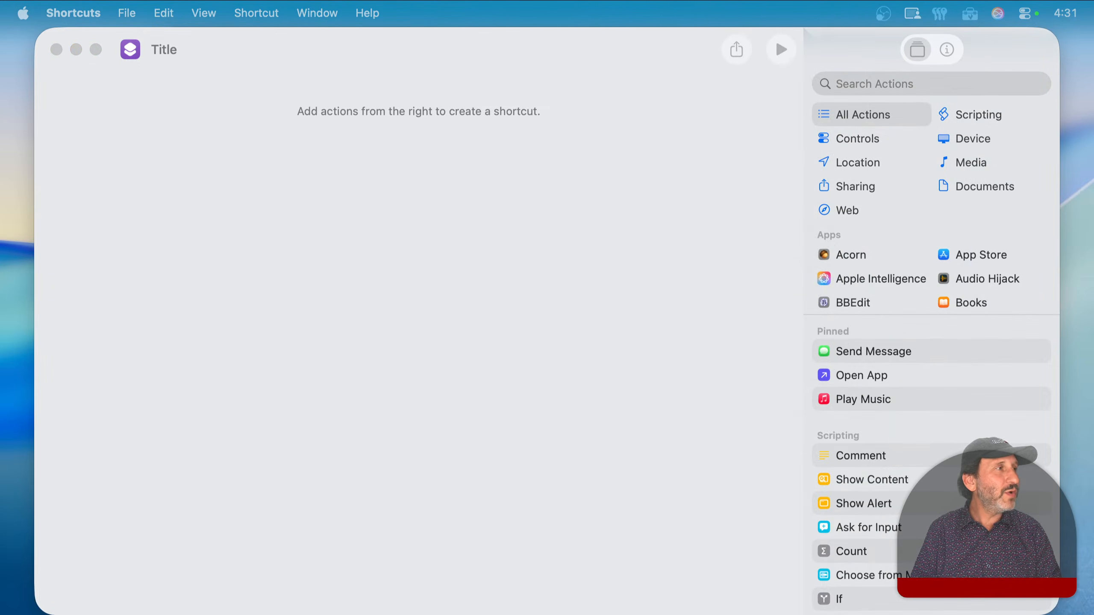
{"action": "left_click", "coordinate": [378, 139]}
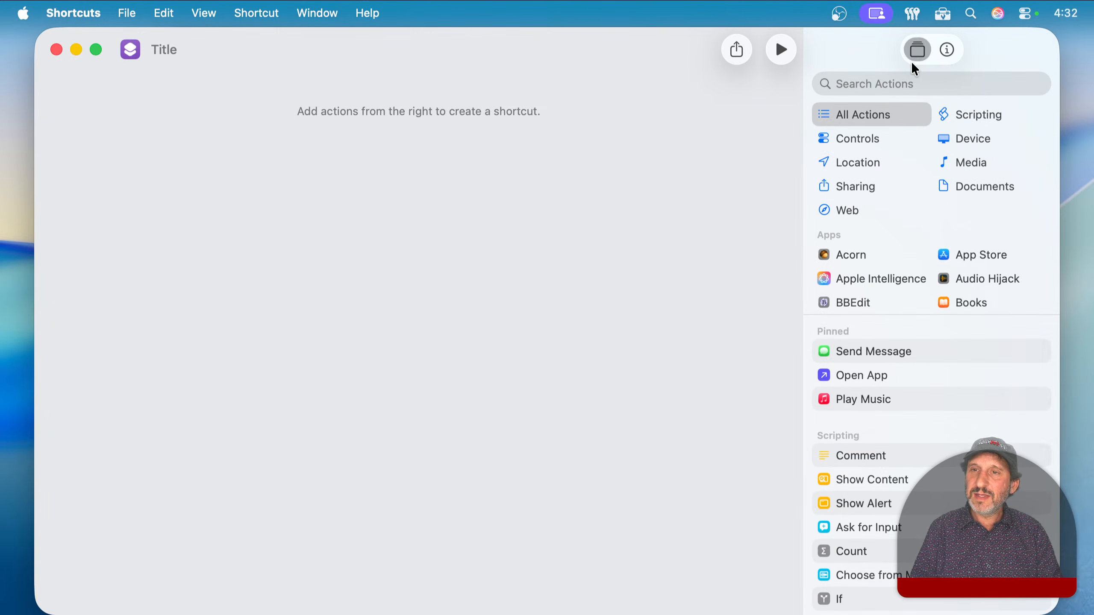
Find the Format Date action, add it to the new shortcut and open its Date value for editing.
{"action": "left_click", "coordinate": [876, 83]}
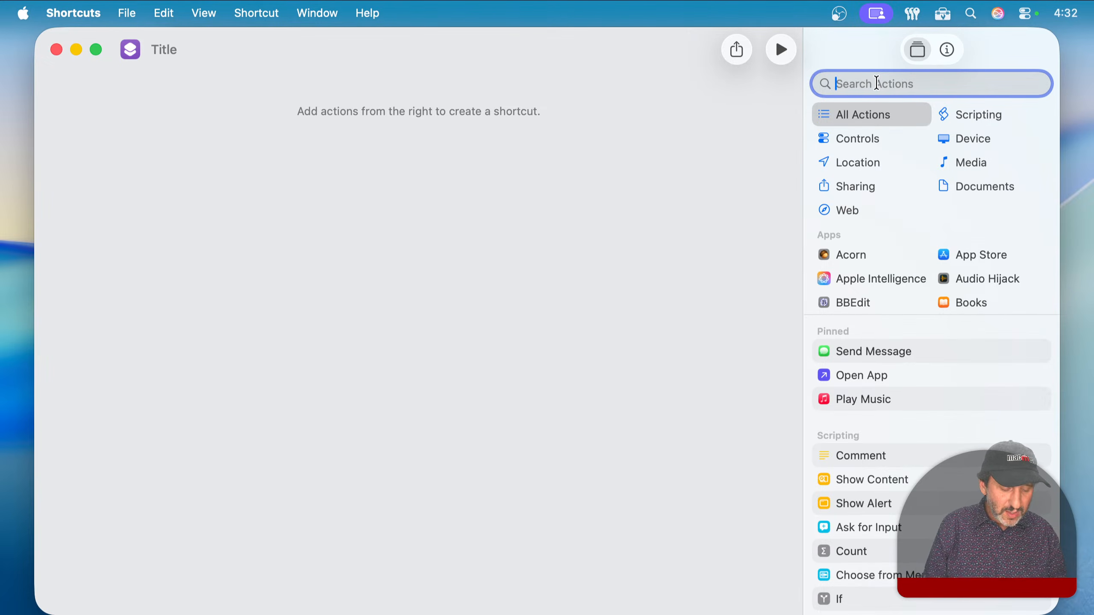
{"action": "type", "text": "forma"}
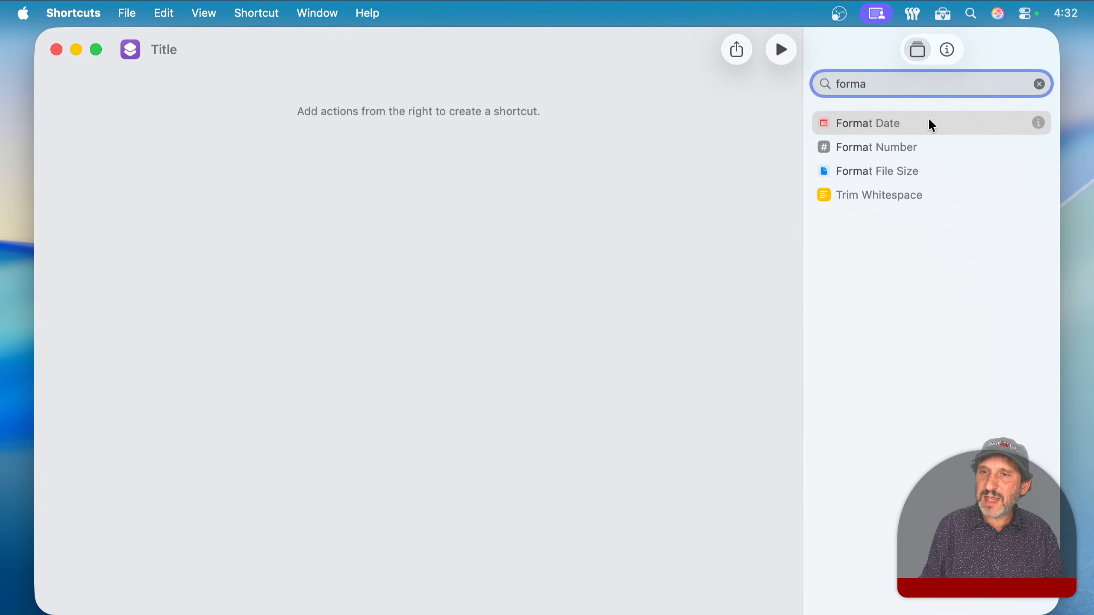
{"action": "left_click", "coordinate": [906, 125]}
{"action": "double_click", "coordinate": [906, 123]}
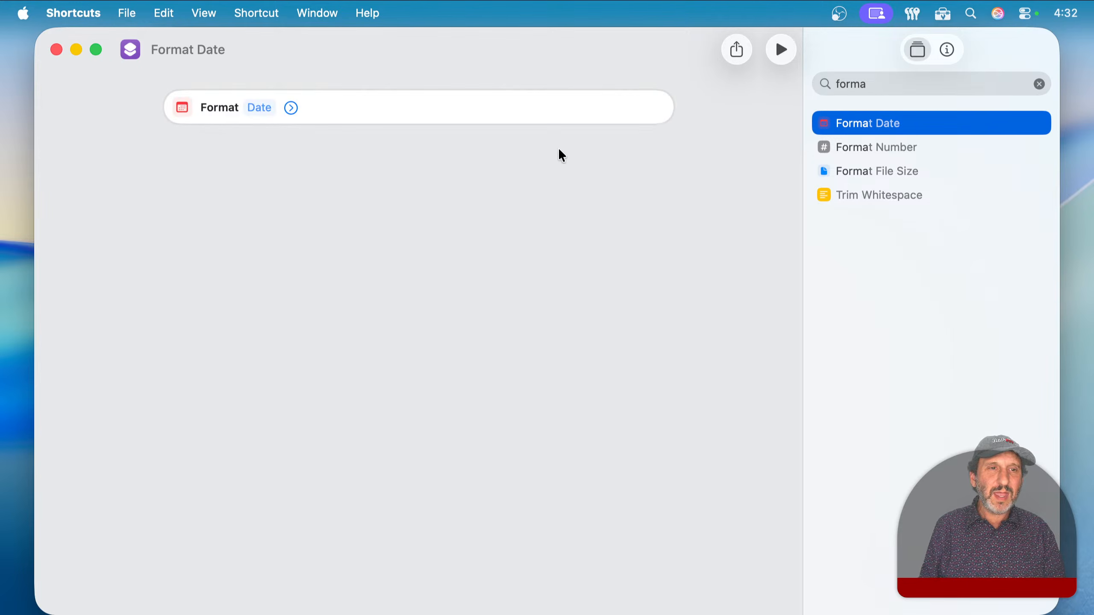
{"action": "left_click", "coordinate": [258, 108]}
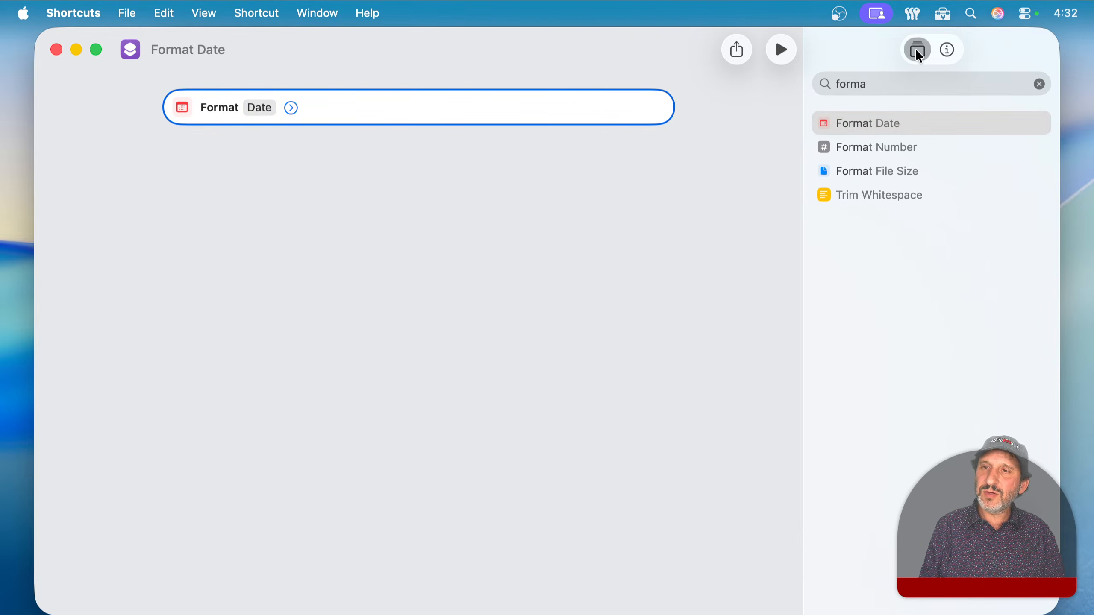
Let the shortcut receive input from Spotlight and limit the accepted input types to Text only.
{"action": "left_click", "coordinate": [946, 50]}
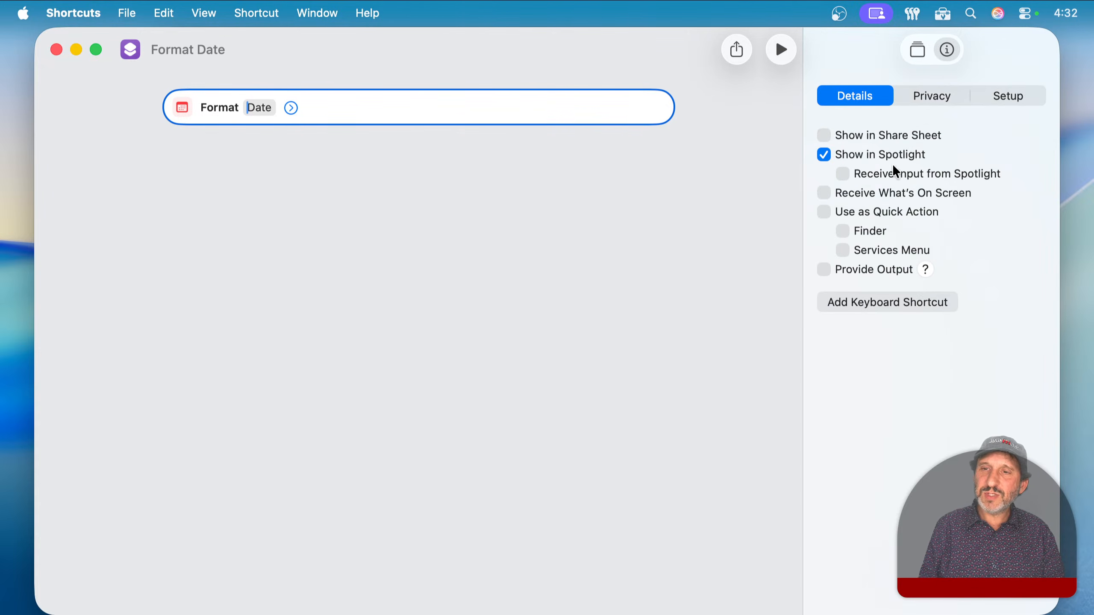
{"action": "left_click", "coordinate": [842, 176]}
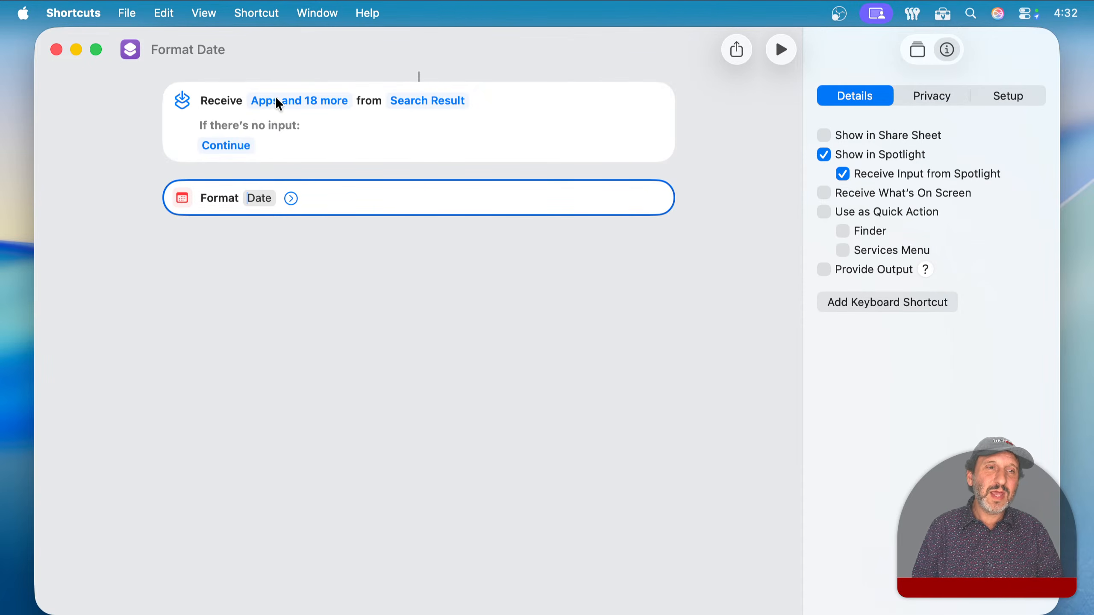
{"action": "left_click", "coordinate": [314, 102]}
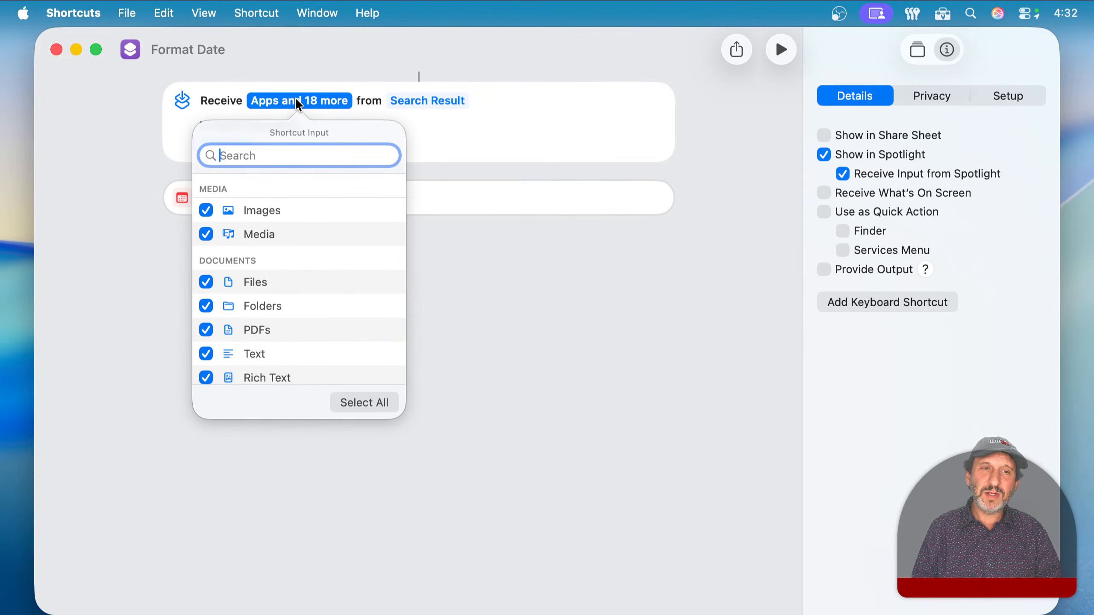
{"action": "left_click", "coordinate": [369, 400]}
{"action": "left_click", "coordinate": [372, 403]}
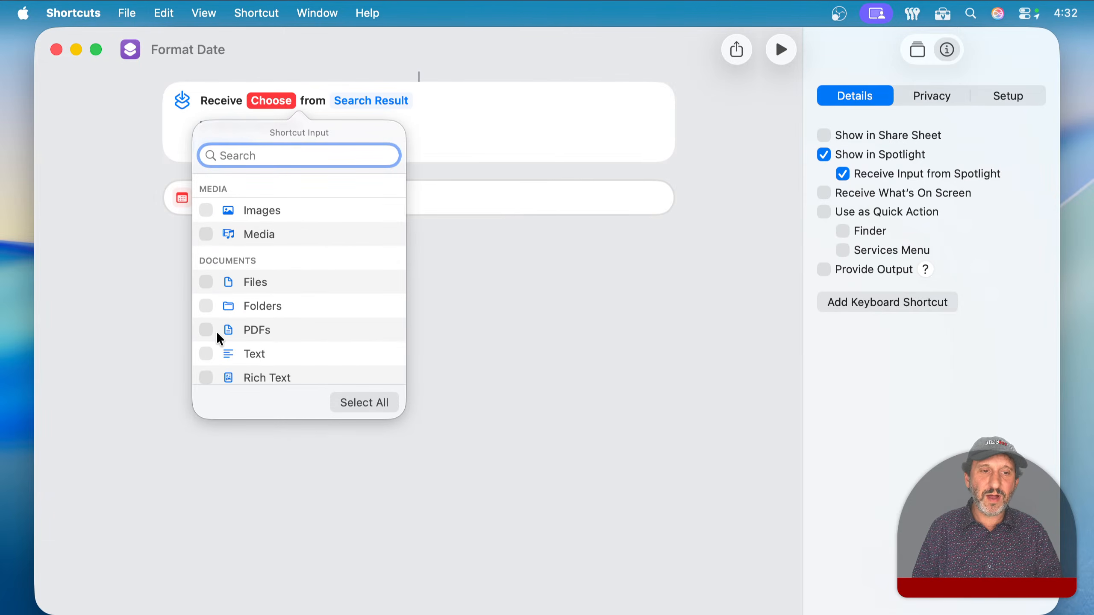
{"action": "left_click", "coordinate": [208, 352]}
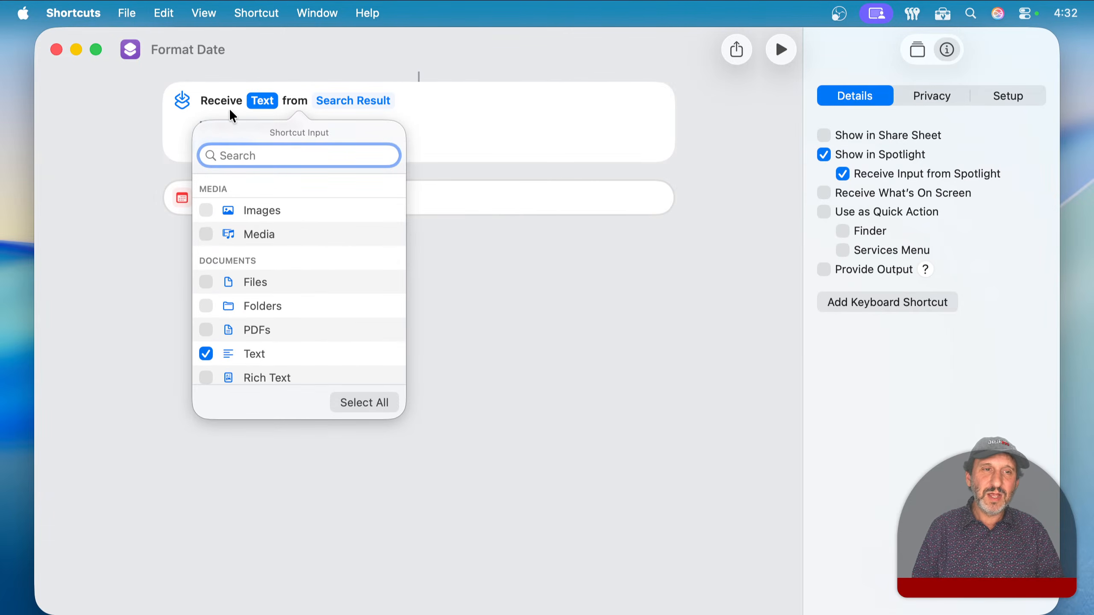
{"action": "left_click", "coordinate": [461, 96]}
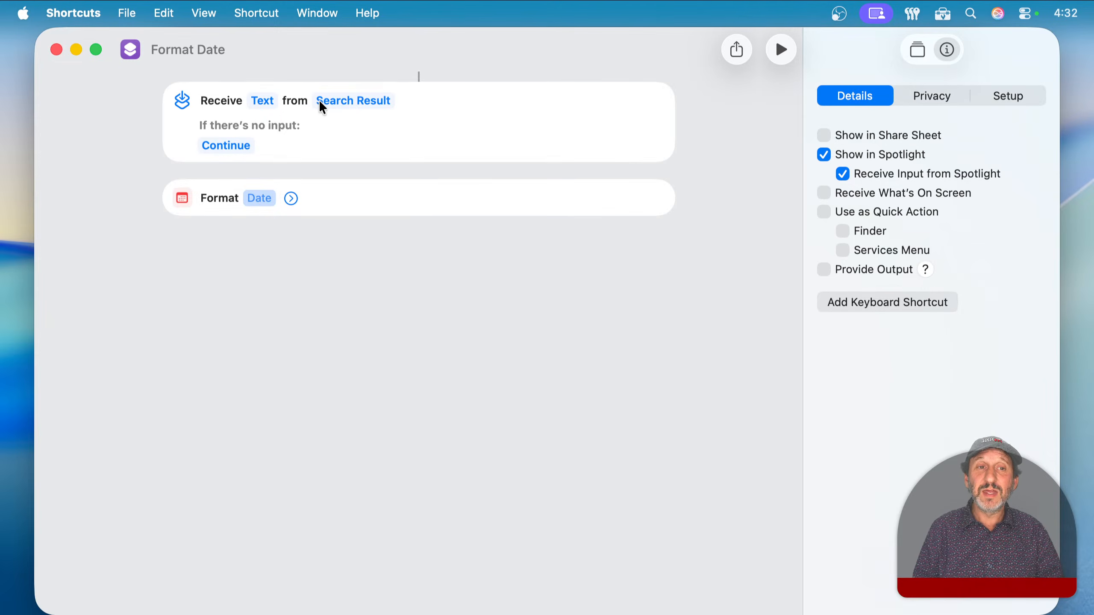
Use Shortcut Input as the date to format, with both the date format and time format set to Long.
{"action": "left_click", "coordinate": [266, 200]}
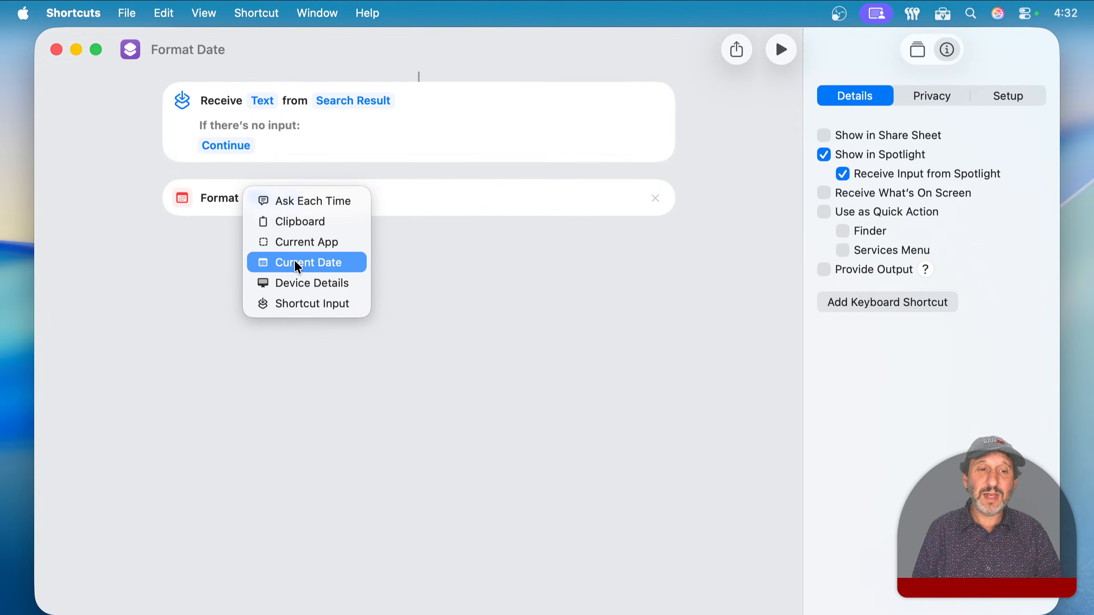
{"action": "left_click", "coordinate": [296, 304]}
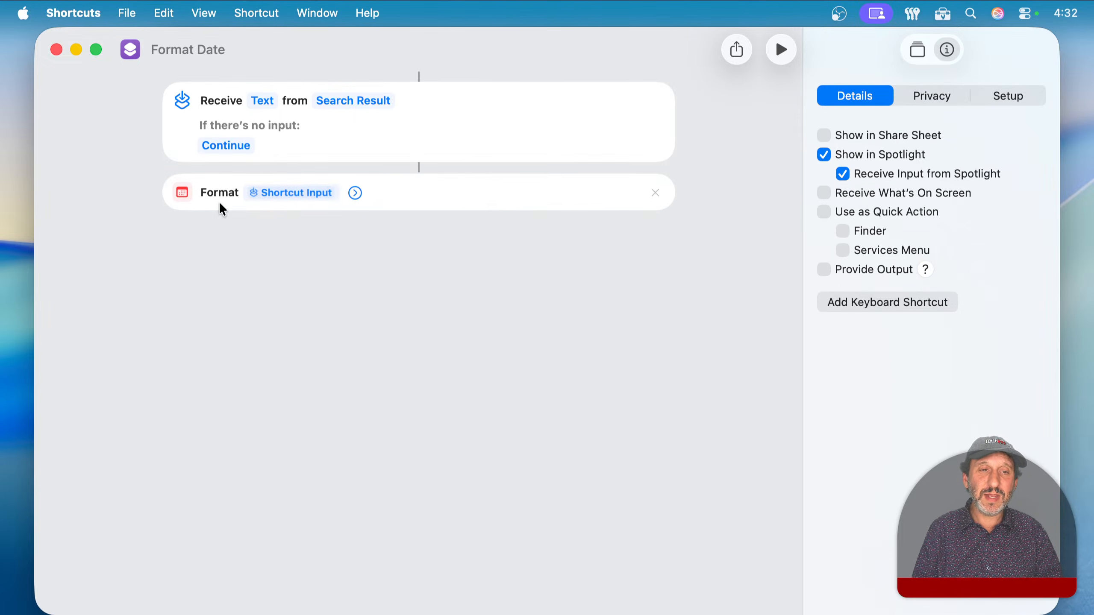
{"action": "left_click", "coordinate": [354, 191]}
{"action": "left_click", "coordinate": [354, 235]}
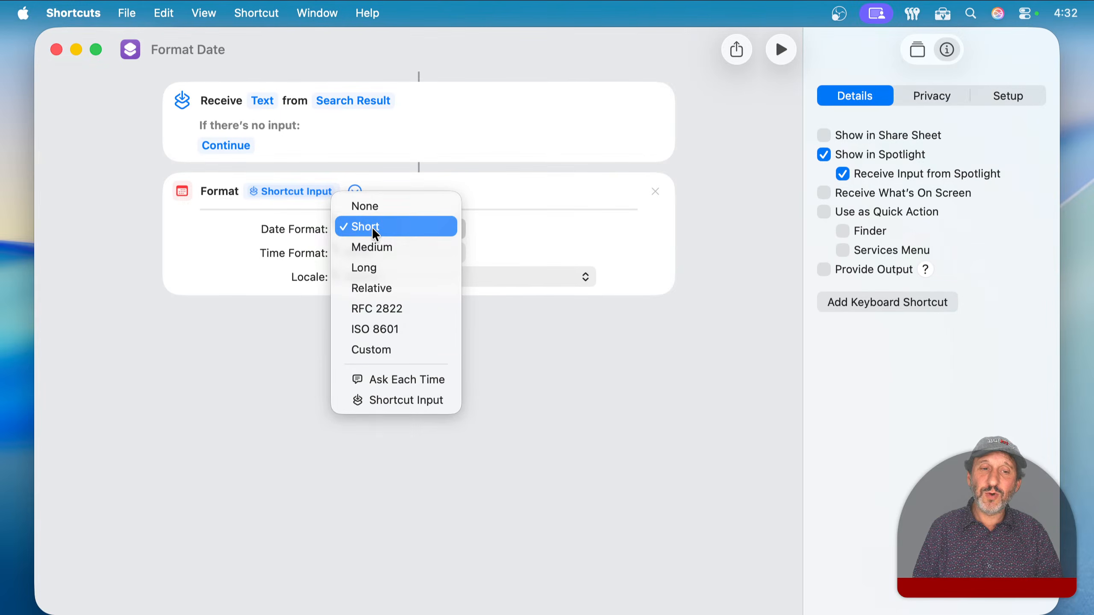
{"action": "left_click", "coordinate": [371, 268]}
{"action": "left_click", "coordinate": [371, 260]}
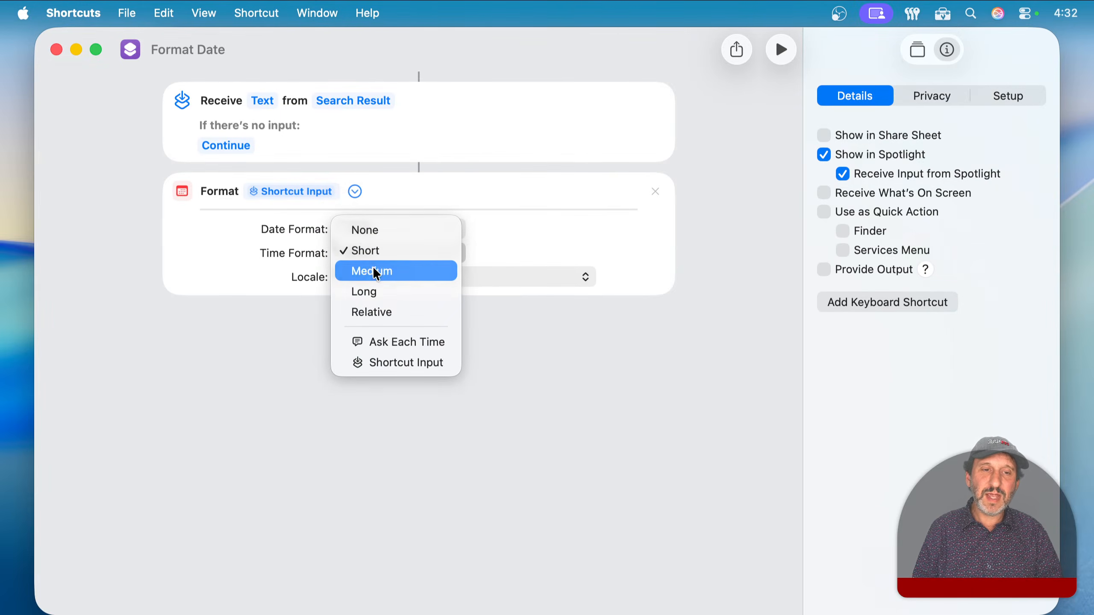
{"action": "left_click", "coordinate": [373, 290]}
Review the time and date format choices, try the Custom date format, and restore Long.
{"action": "left_click", "coordinate": [358, 252]}
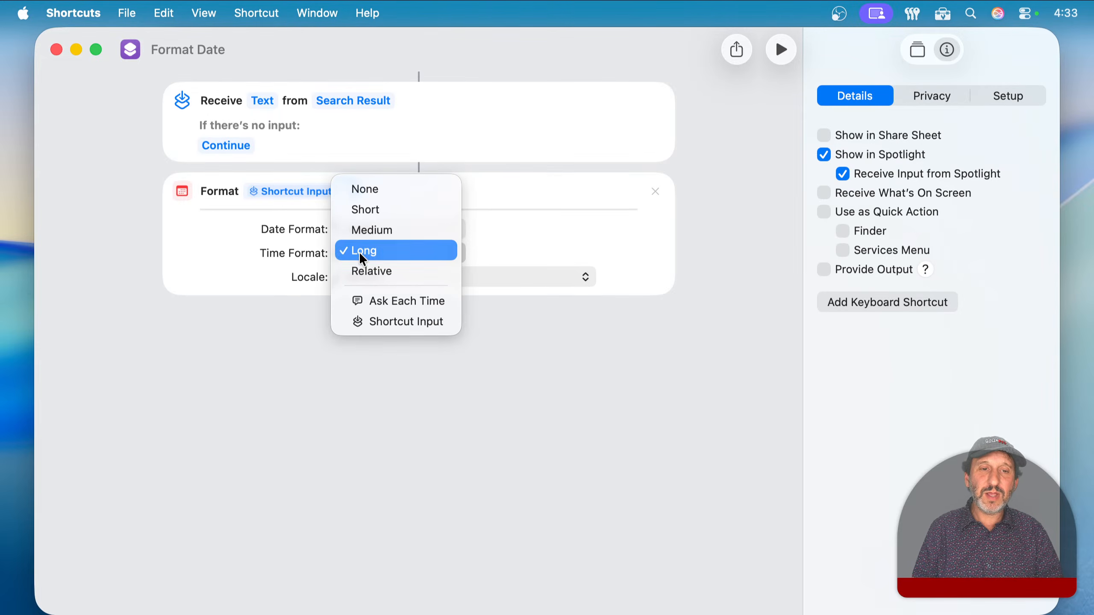
{"action": "left_click", "coordinate": [269, 250]}
{"action": "left_click", "coordinate": [372, 229]}
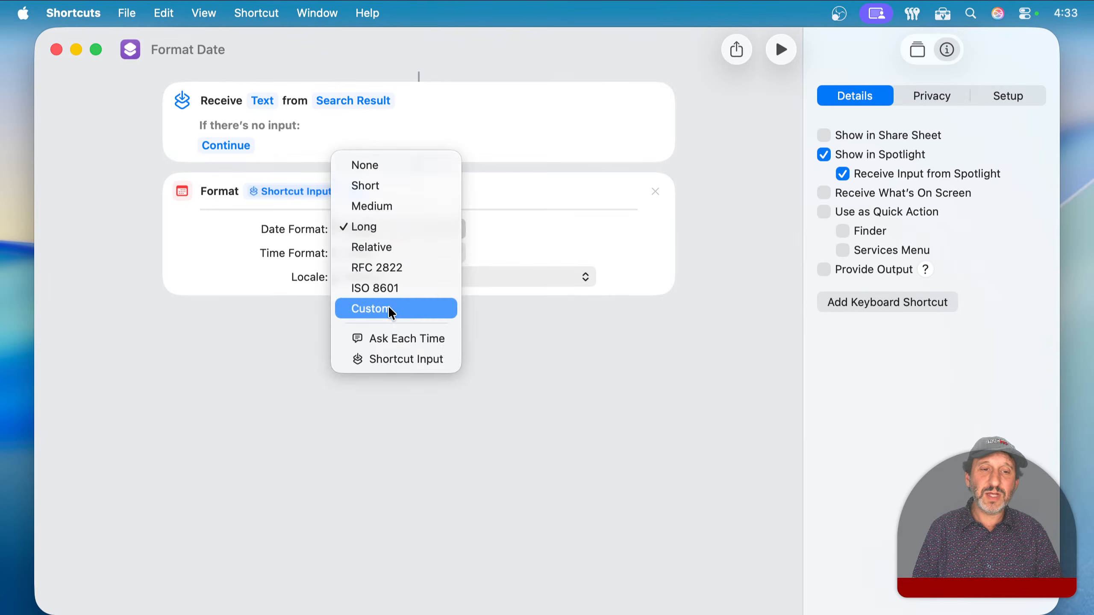
{"action": "left_click", "coordinate": [252, 280]}
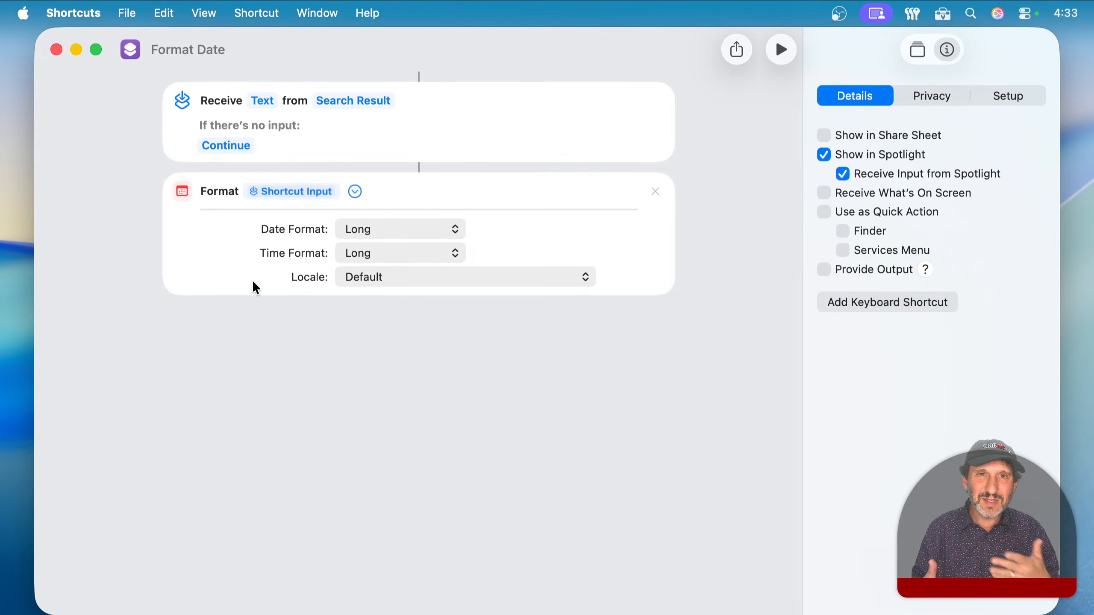
{"action": "left_click", "coordinate": [358, 227]}
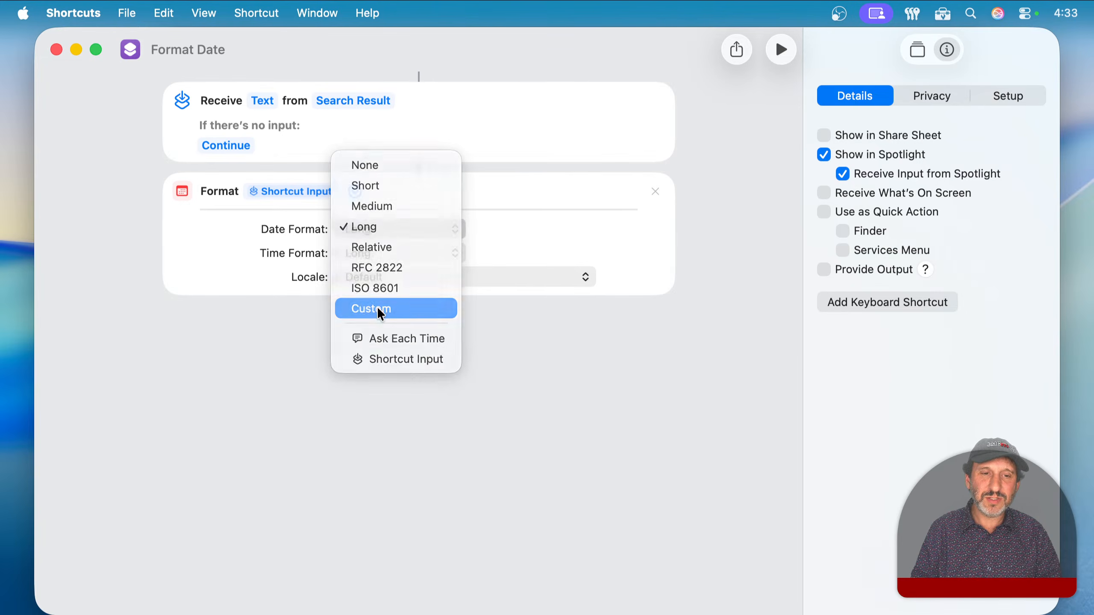
{"action": "left_click", "coordinate": [377, 307]}
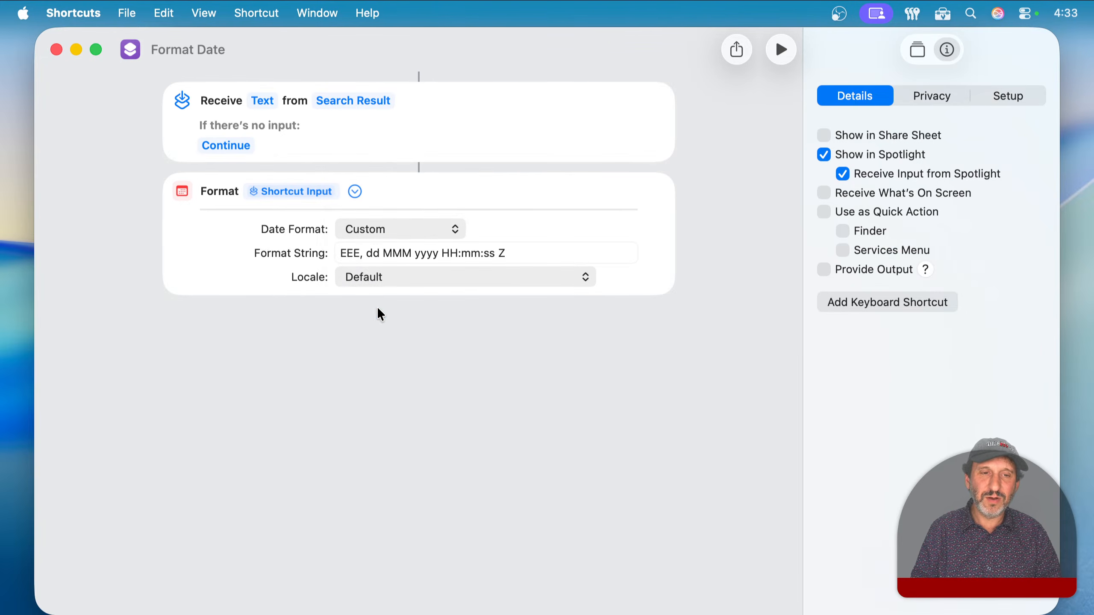
{"action": "left_click", "coordinate": [383, 231]}
{"action": "left_click", "coordinate": [366, 144]}
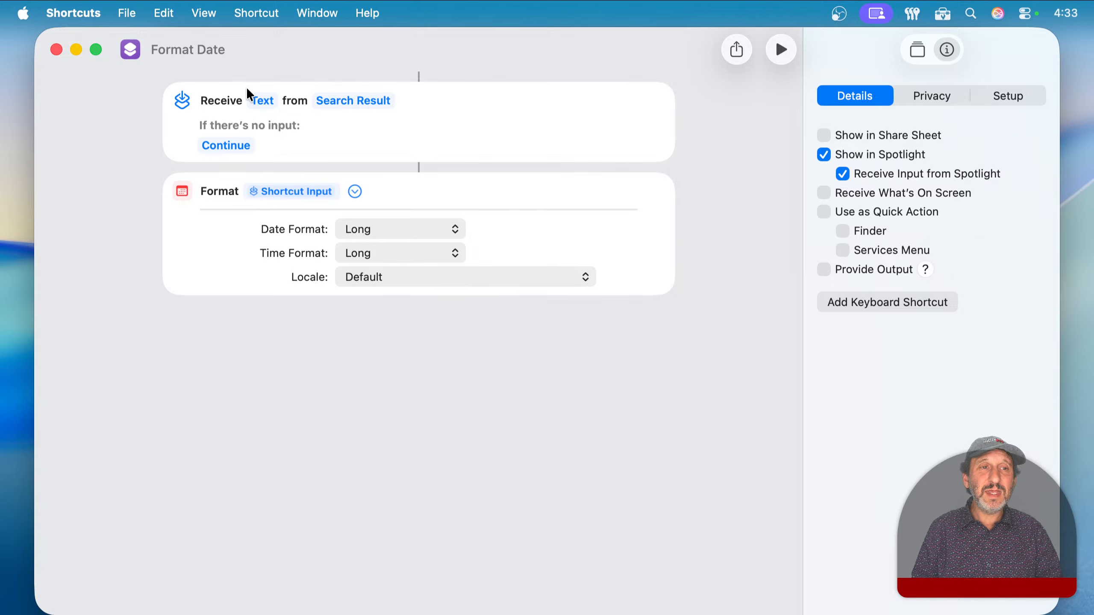
Rename the shortcut to Format A Date.
{"action": "left_click", "coordinate": [154, 54]}
{"action": "type", "text": "Format"}
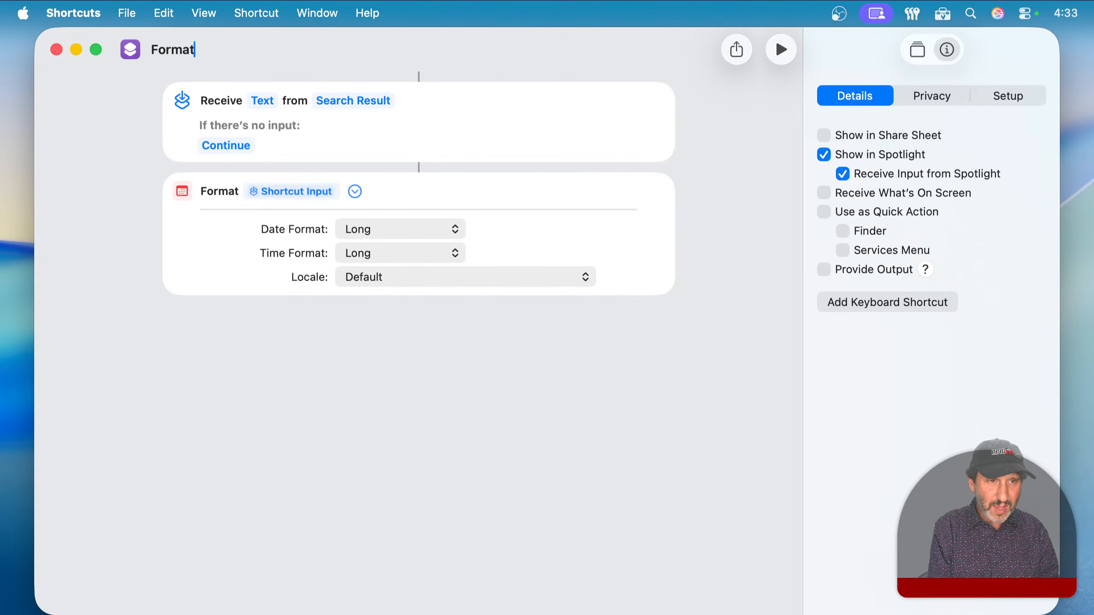
{"action": "type", "text": " A Date"}
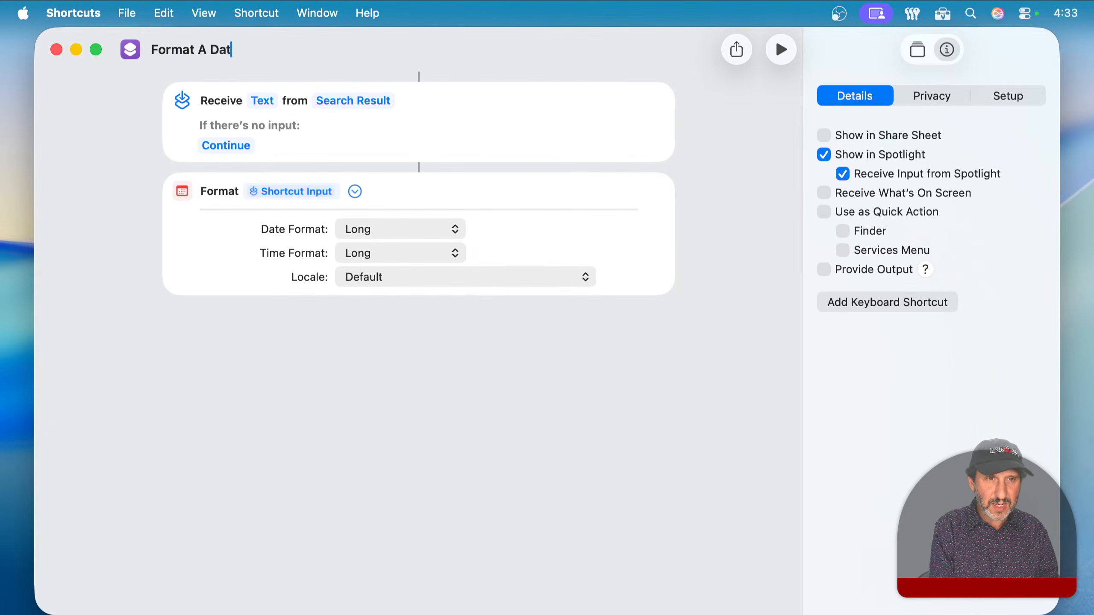
{"action": "key", "text": "Return"}
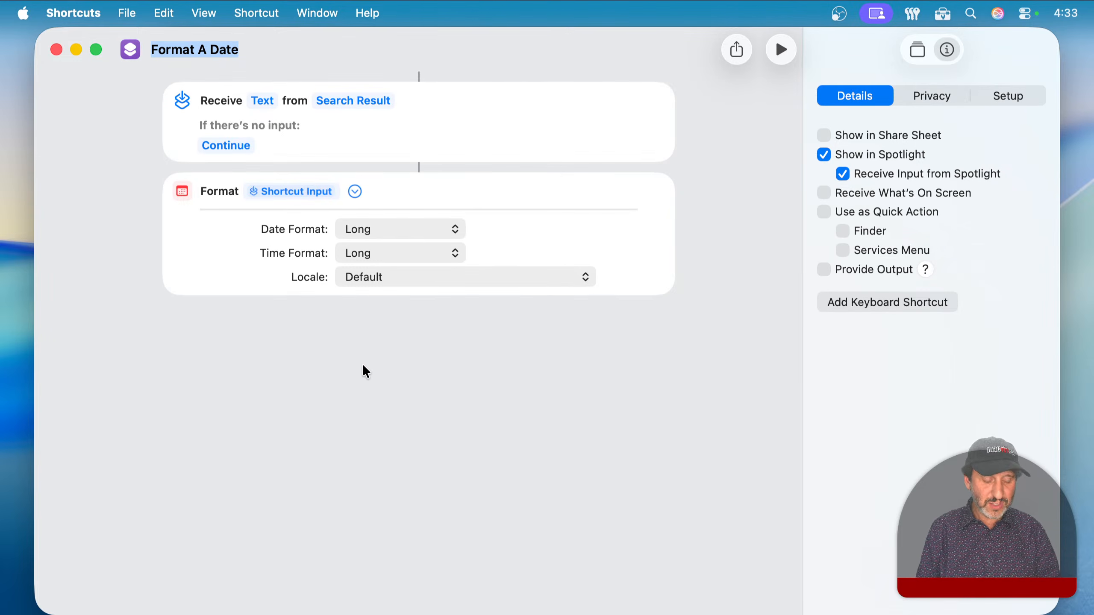
Quit Shortcuts, find Format A Date in Spotlight, and assign it the quick keys fad.
{"action": "key", "text": "super+q"}
{"action": "left_click", "coordinate": [738, 299]}
{"action": "key", "text": "super+space"}
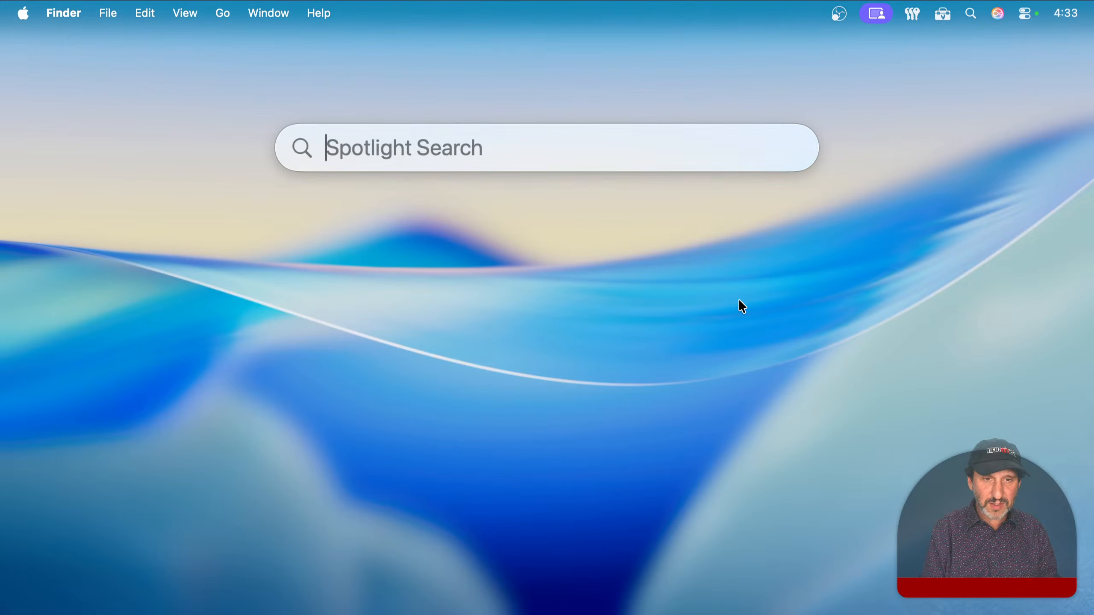
{"action": "type", "text": "format a date"}
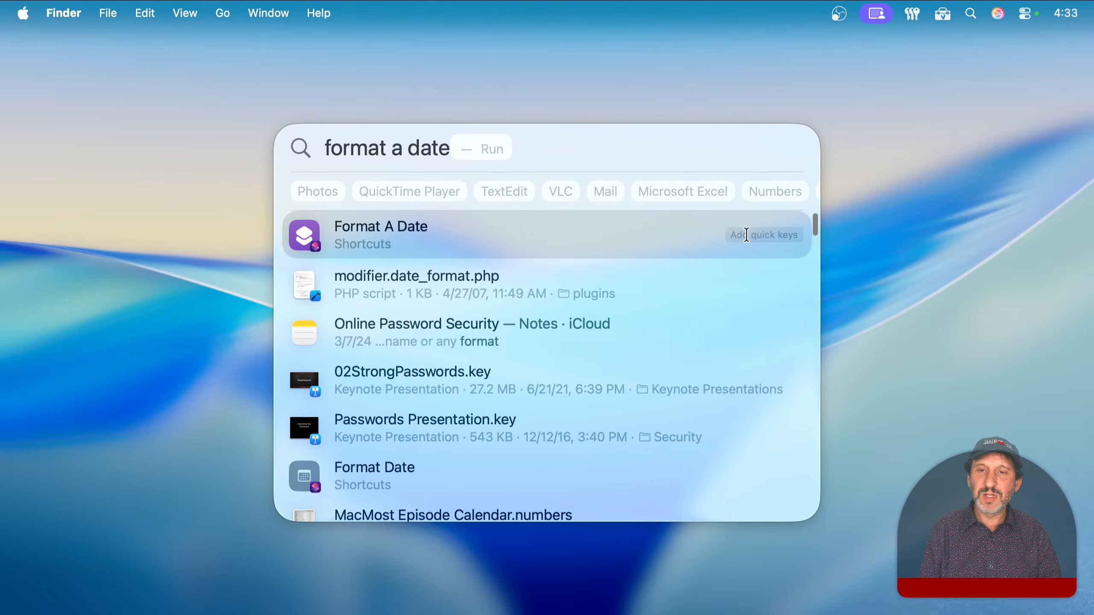
{"action": "left_click", "coordinate": [736, 235]}
{"action": "type", "text": "fad"}
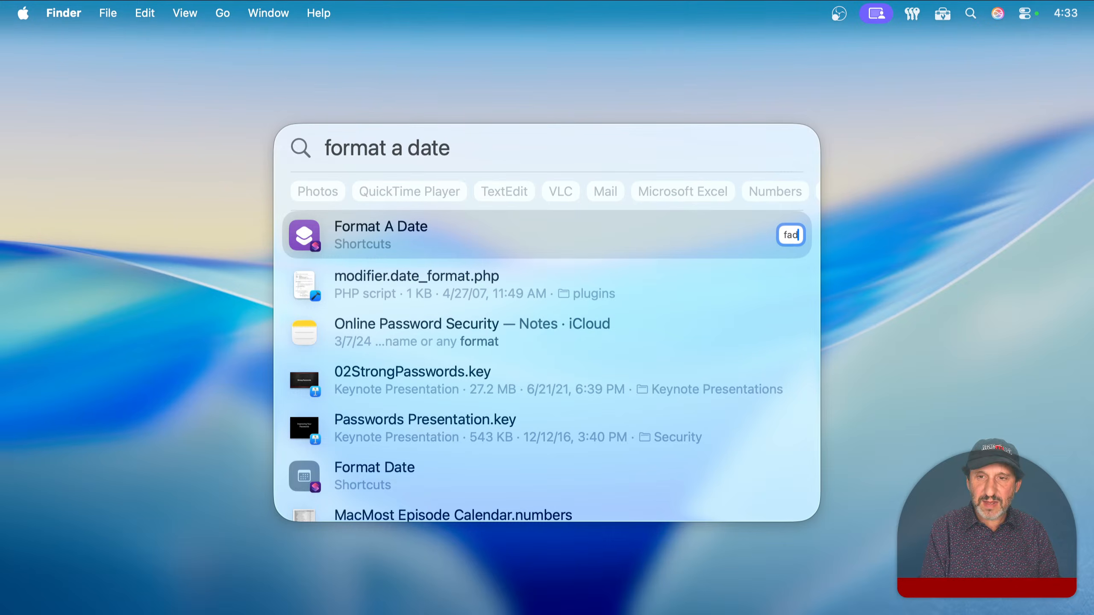
{"action": "key", "text": "Return"}
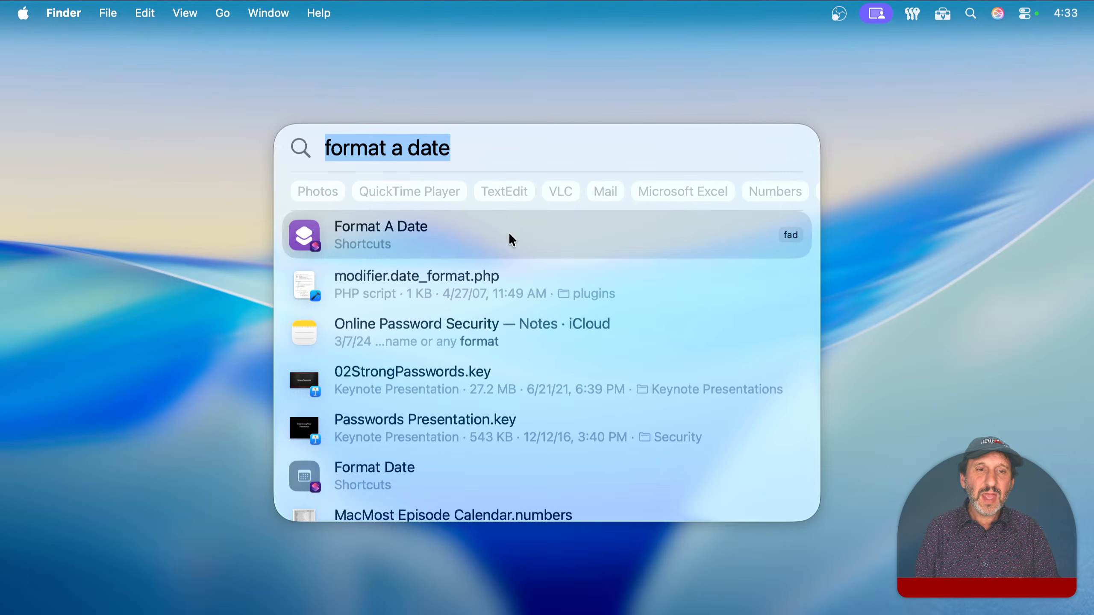
Run Format A Date from Spotlight with the input 10/31/2025, and dismiss Spotlight.
{"action": "left_click", "coordinate": [391, 236]}
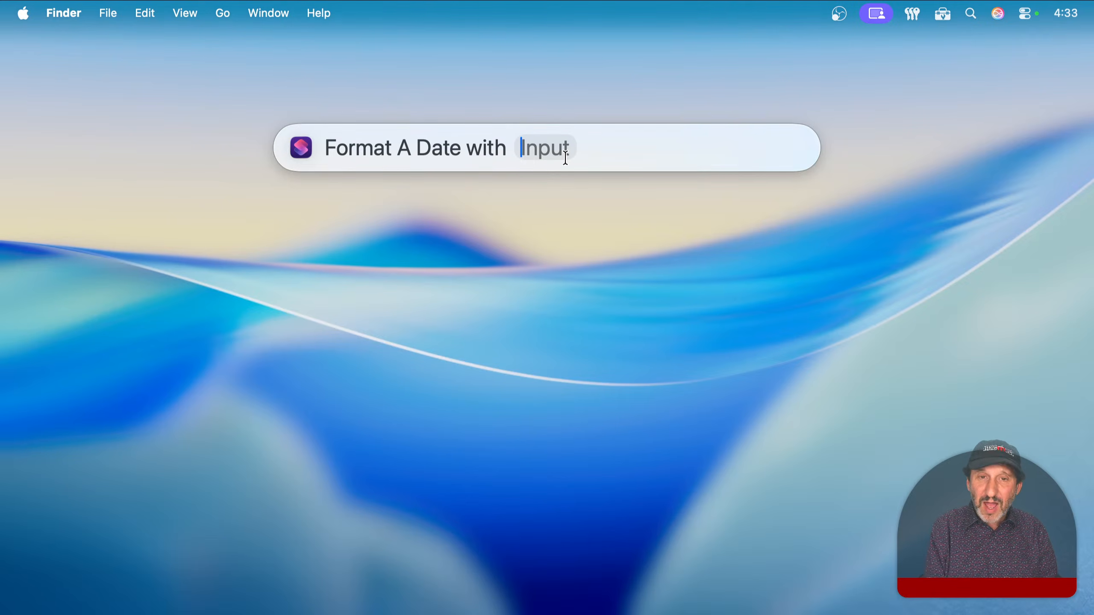
{"action": "type", "text": "10/31/"}
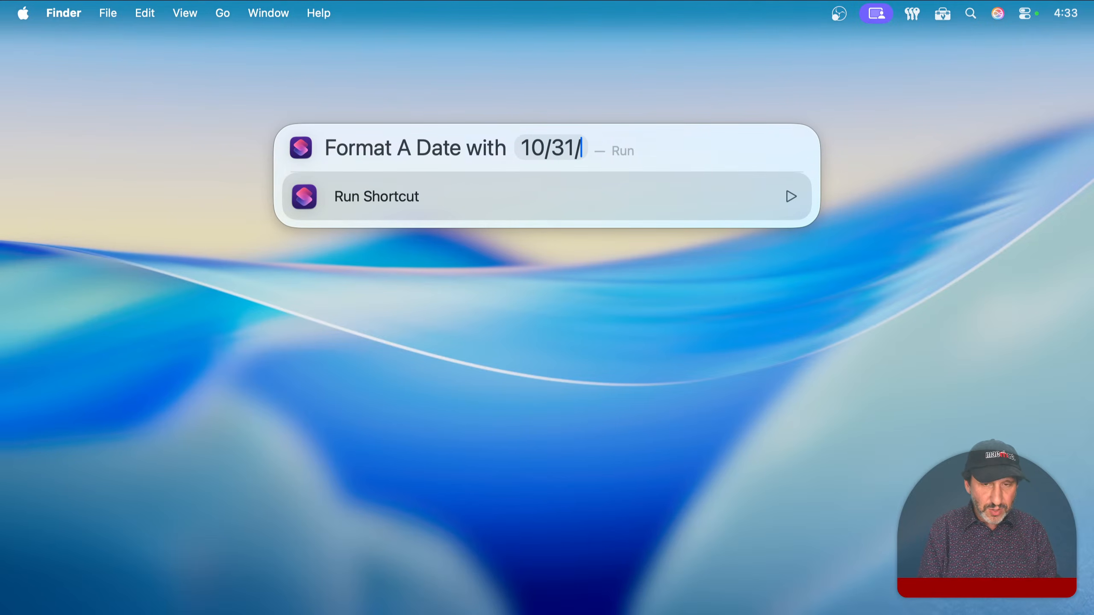
{"action": "type", "text": "2025"}
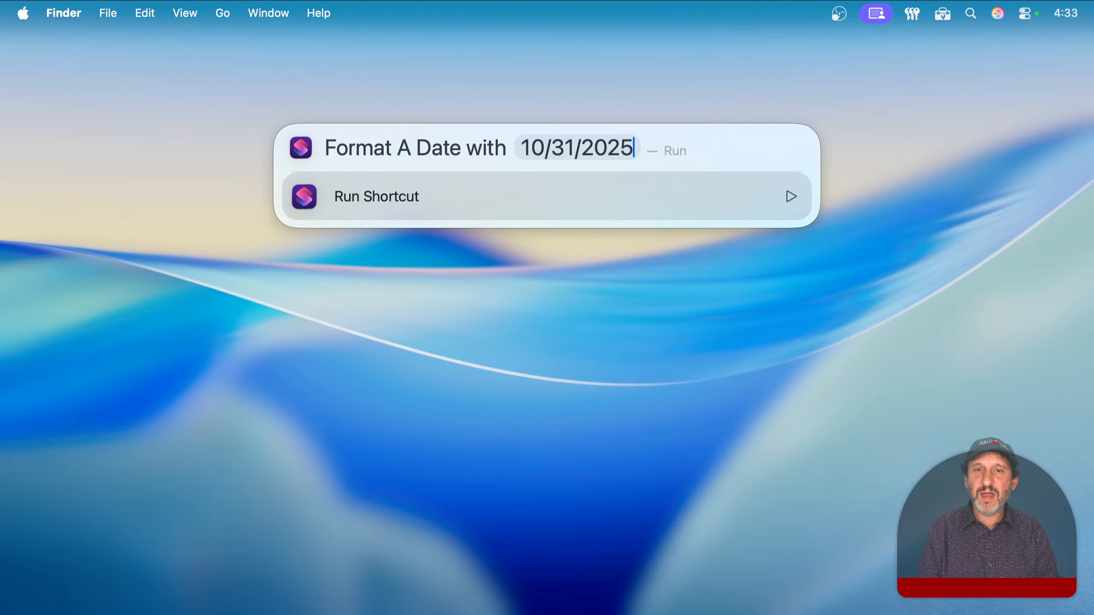
{"action": "key", "text": "Return"}
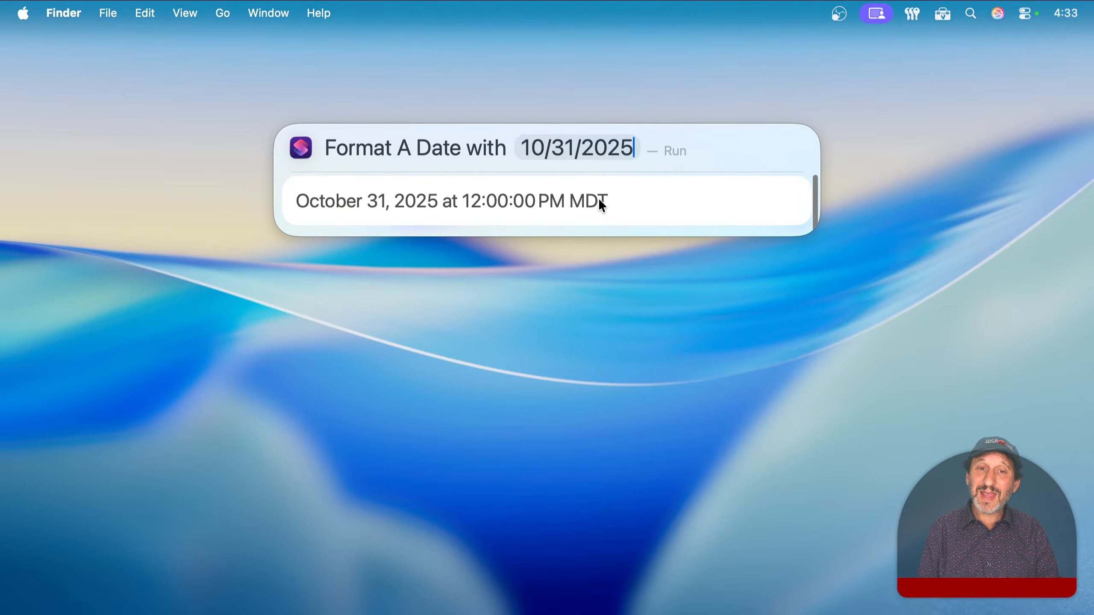
{"action": "left_click", "coordinate": [589, 267]}
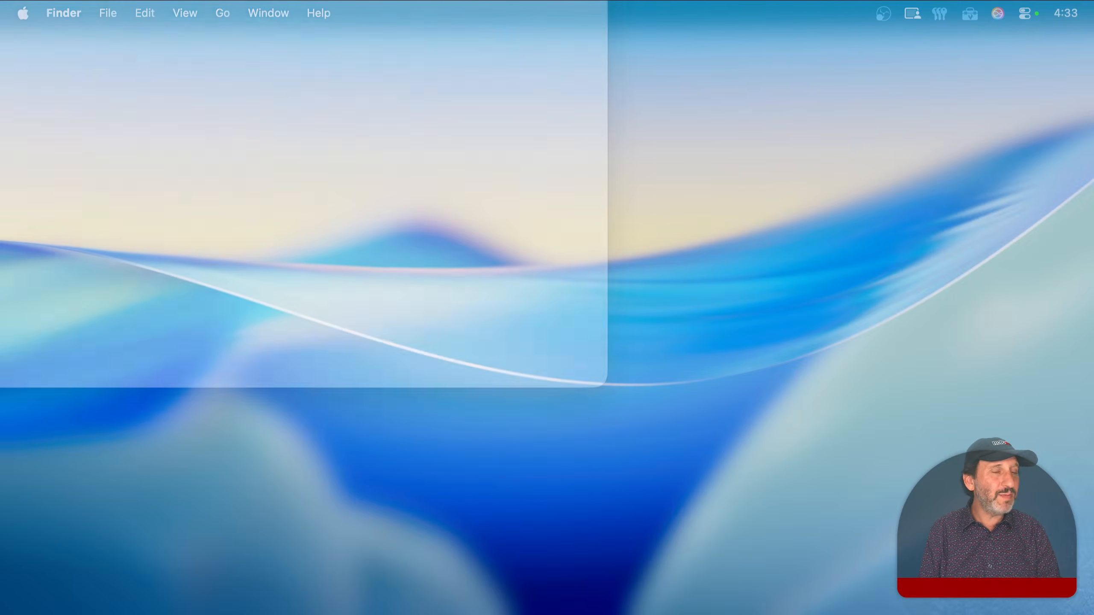
Switch to a blank TextEdit document and enter the lines My document and Stuff, followed by a blank line.
{"action": "left_click_drag", "start_coordinate": [0, 0], "coordinate": [398, 36]}
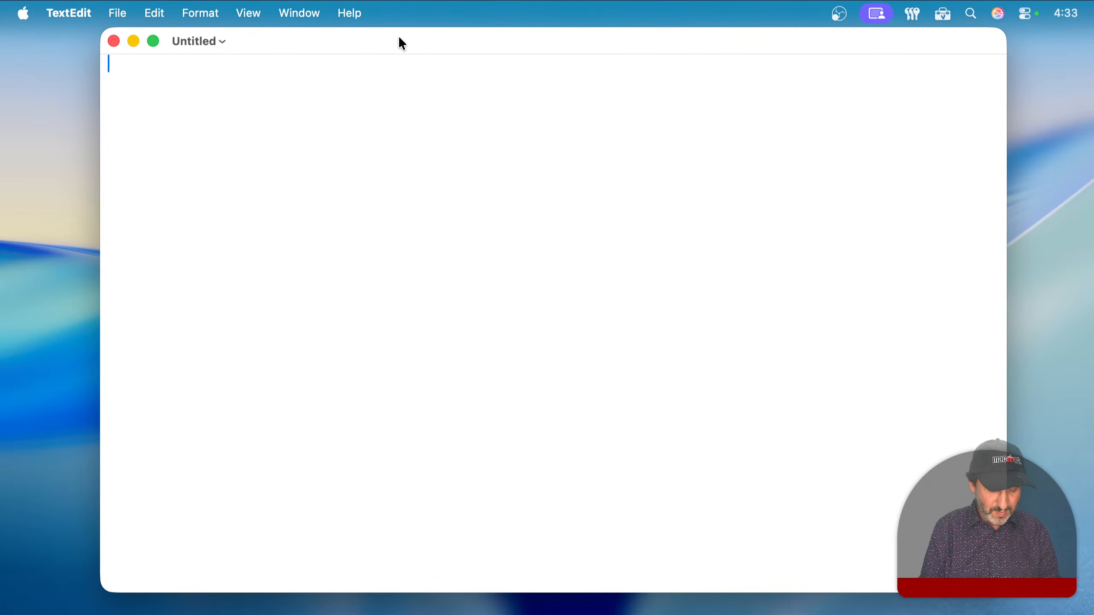
{"action": "type", "text": "My document"}
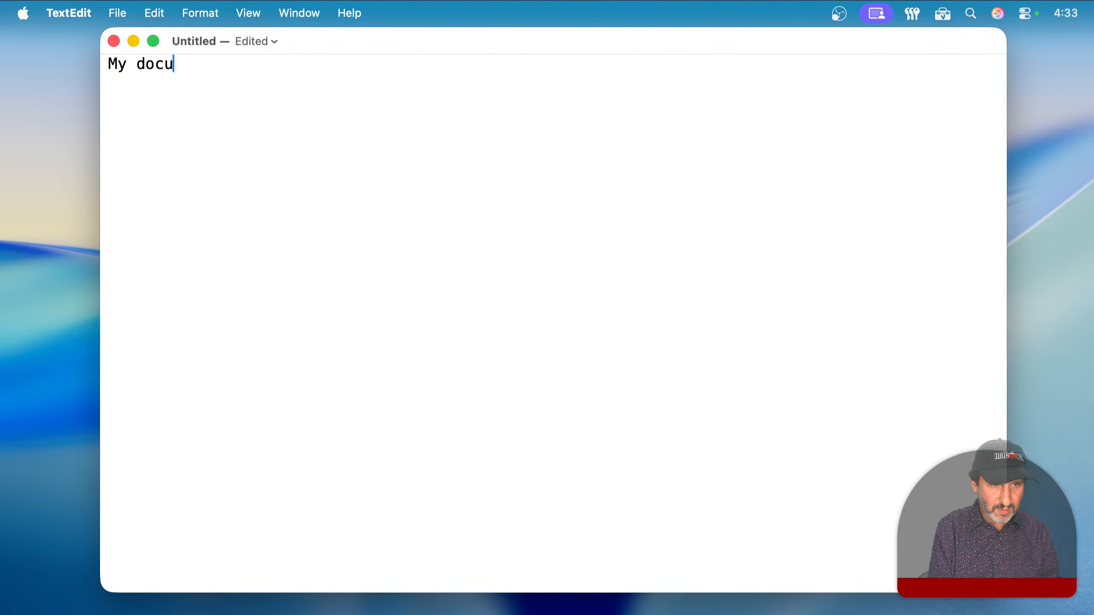
{"action": "key", "text": "Return"}
{"action": "type", "text": "stuff"}
{"action": "key", "text": "Return"}
{"action": "key", "text": "Return"}
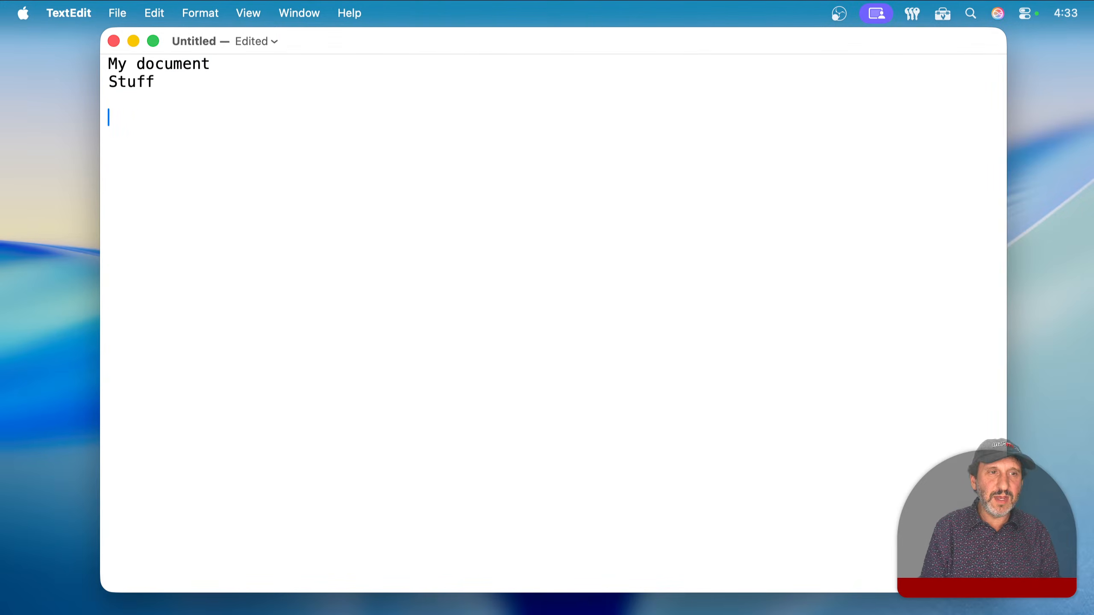
Run Format A Date from Spotlight using the quick keys fad with the input 10/31, and paste the result into the document.
{"action": "key", "text": "super+space"}
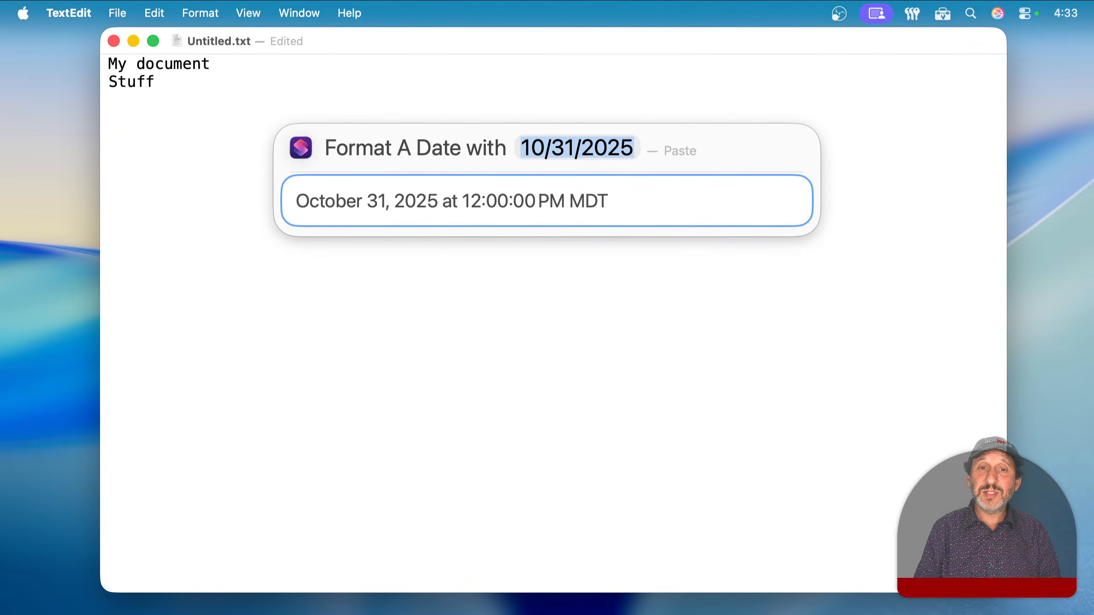
{"action": "key", "text": "BackSpace"}
{"action": "key", "text": "BackSpace"}
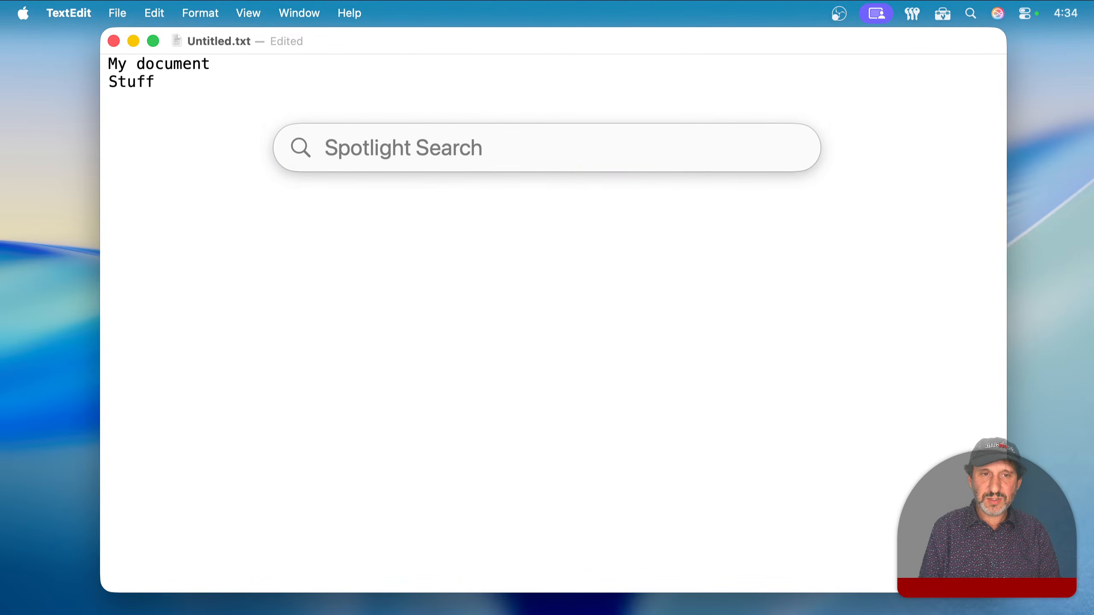
{"action": "type", "text": "fad"}
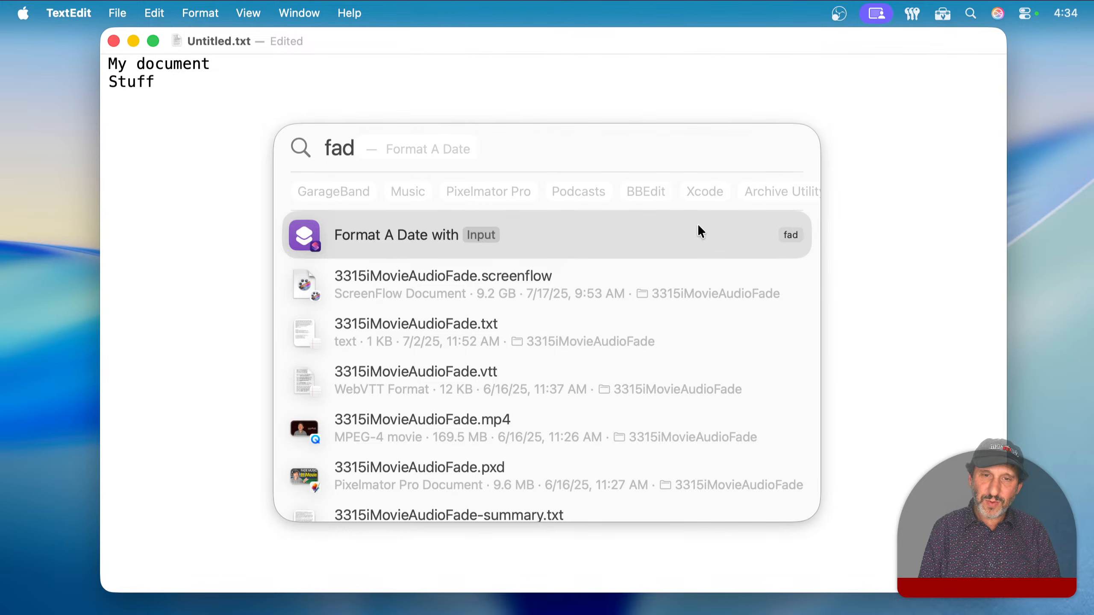
{"action": "left_click", "coordinate": [370, 151]}
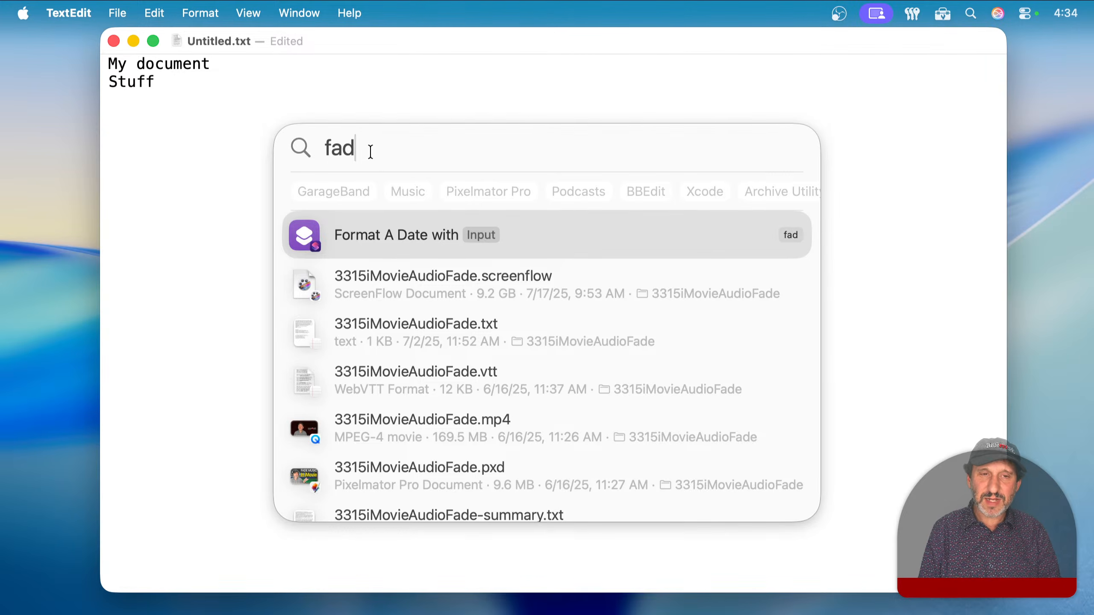
{"action": "key", "text": "Tab"}
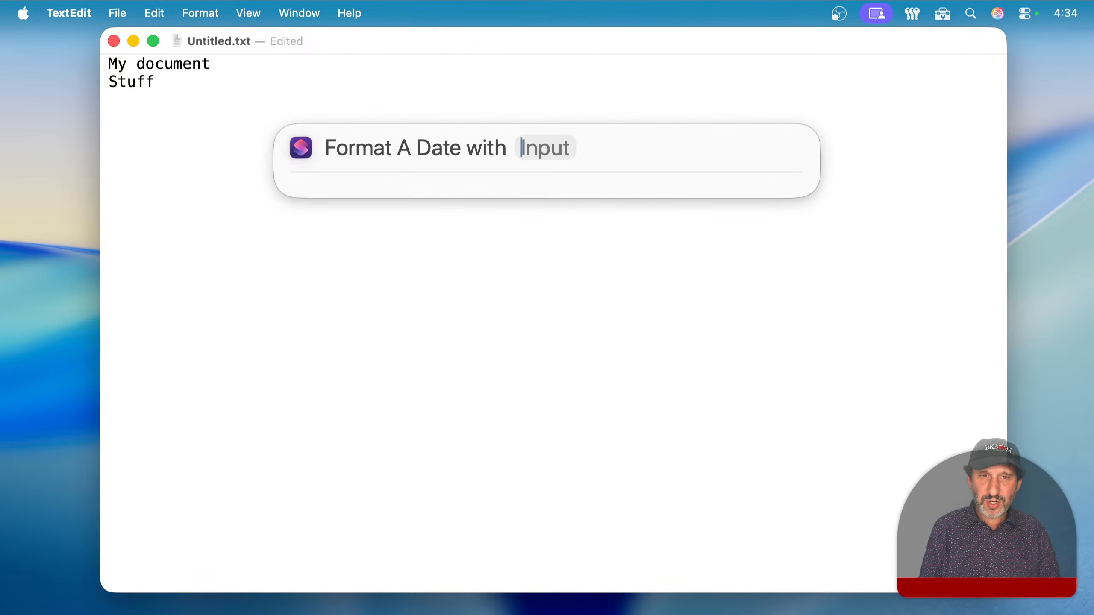
{"action": "type", "text": "10/31"}
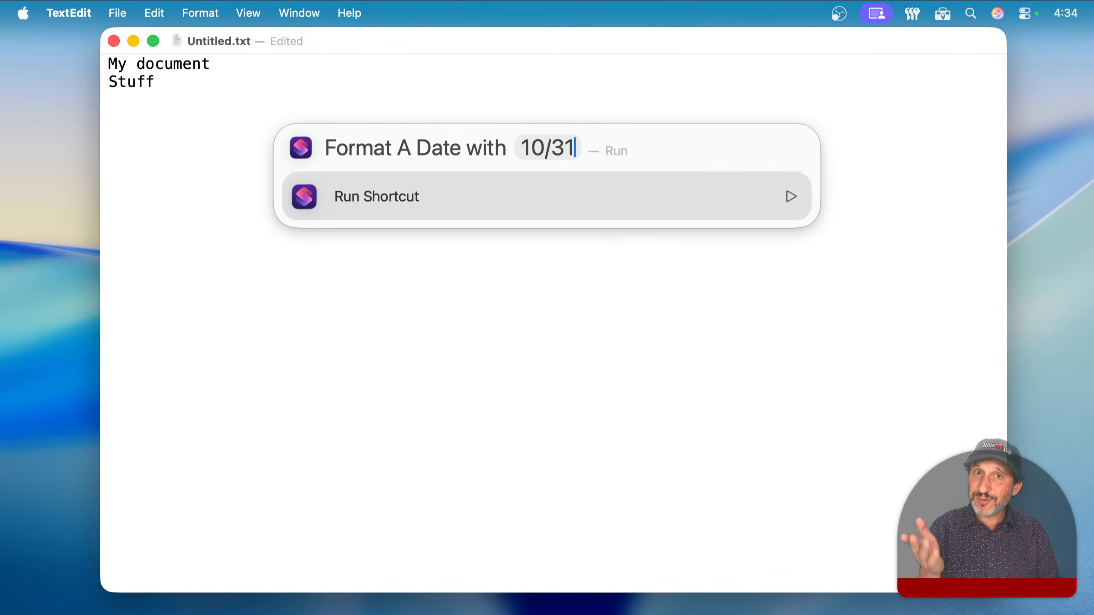
{"action": "key", "text": "Return"}
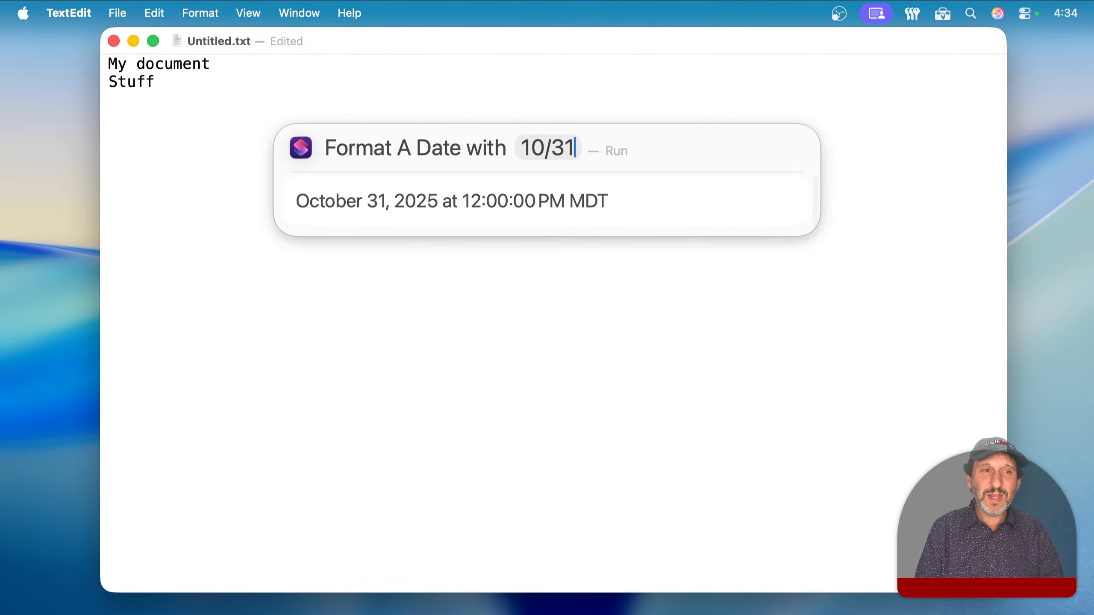
{"action": "key", "text": "Return"}
{"action": "left_click", "coordinate": [407, 208]}
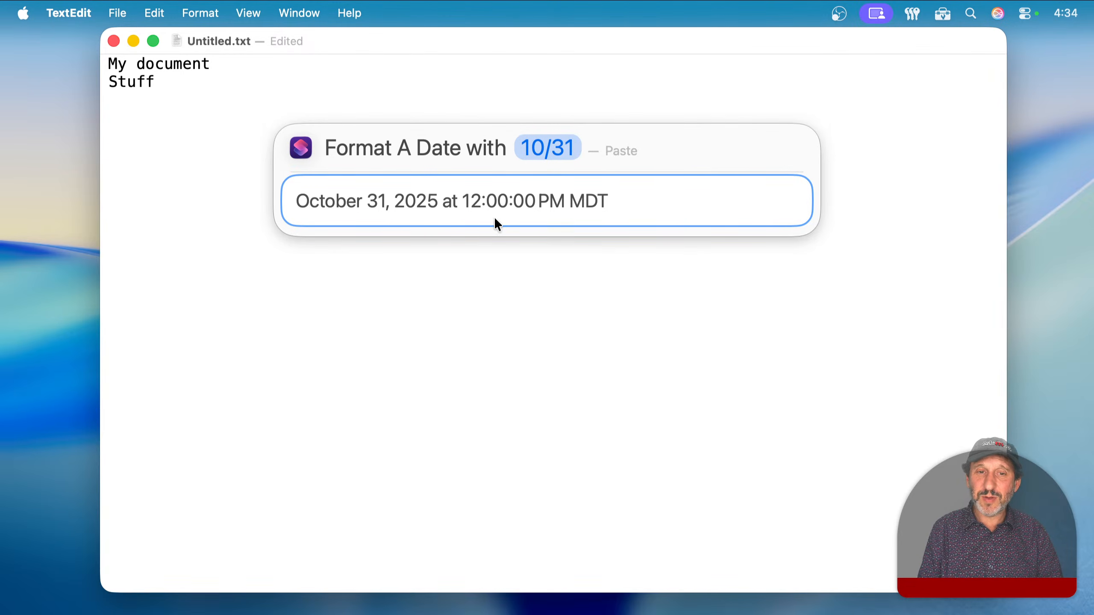
{"action": "left_click", "coordinate": [500, 202]}
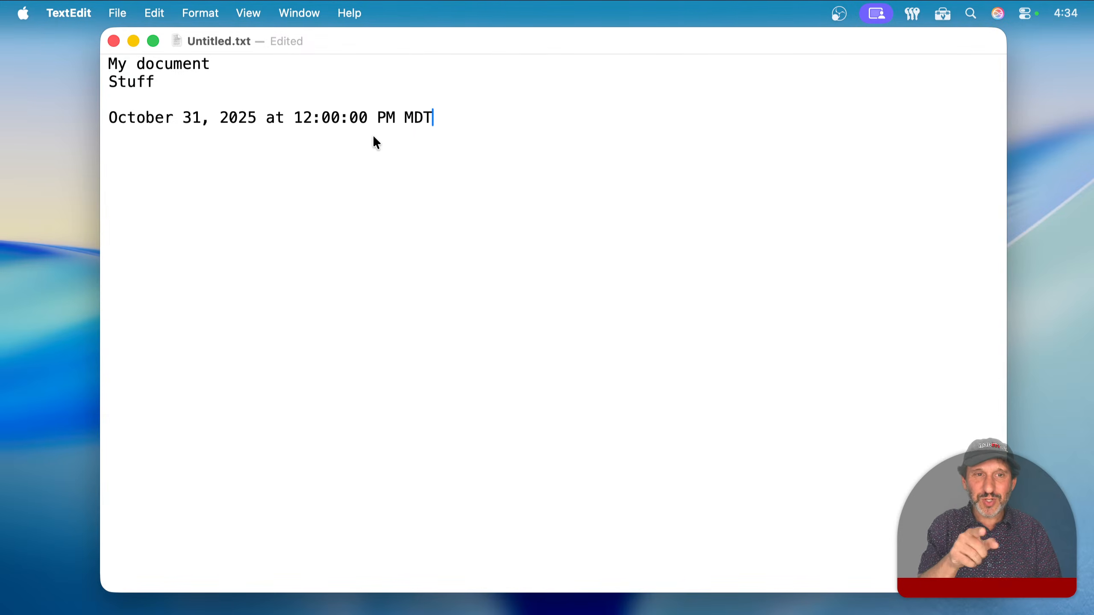
Add a blank line below the pasted date, and paste the 10/31 result from Spotlight two more times.
{"action": "key", "text": "Return"}
{"action": "key", "text": "Return"}
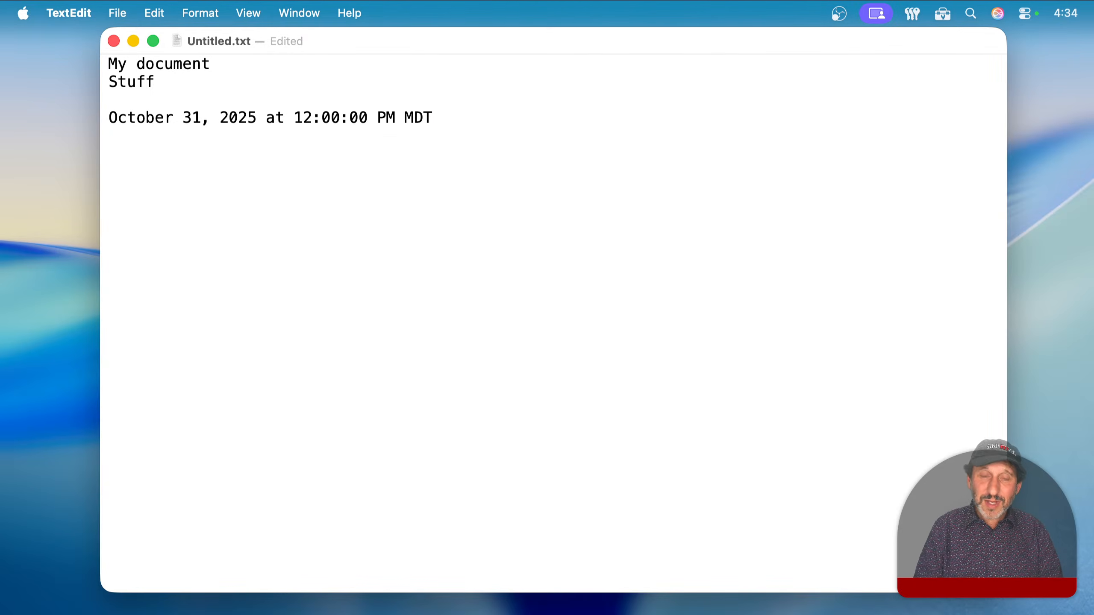
{"action": "key", "text": "super+space"}
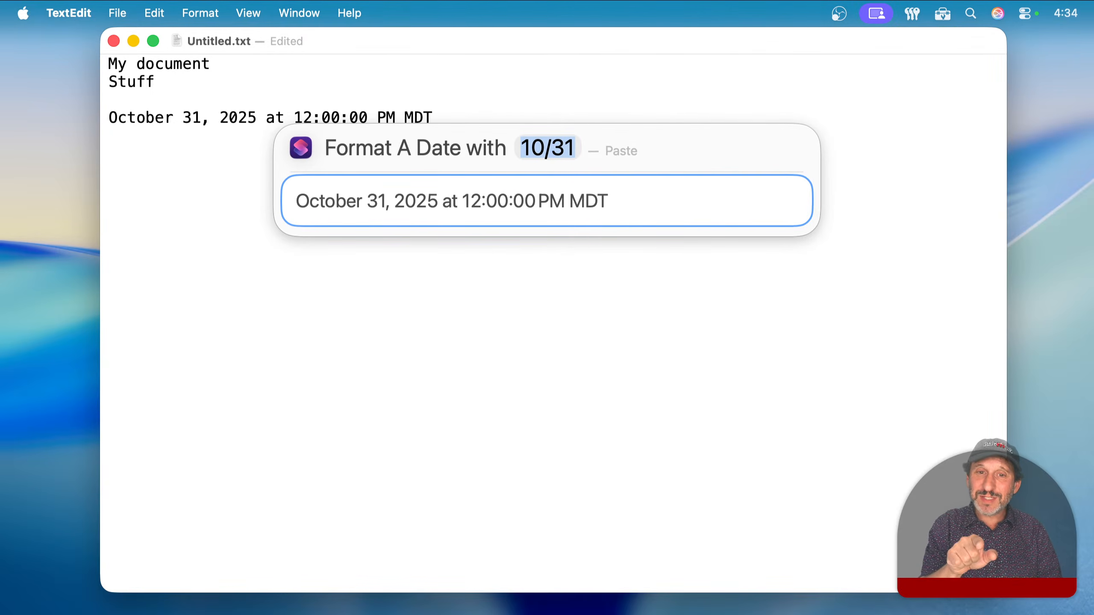
{"action": "key", "text": "Return"}
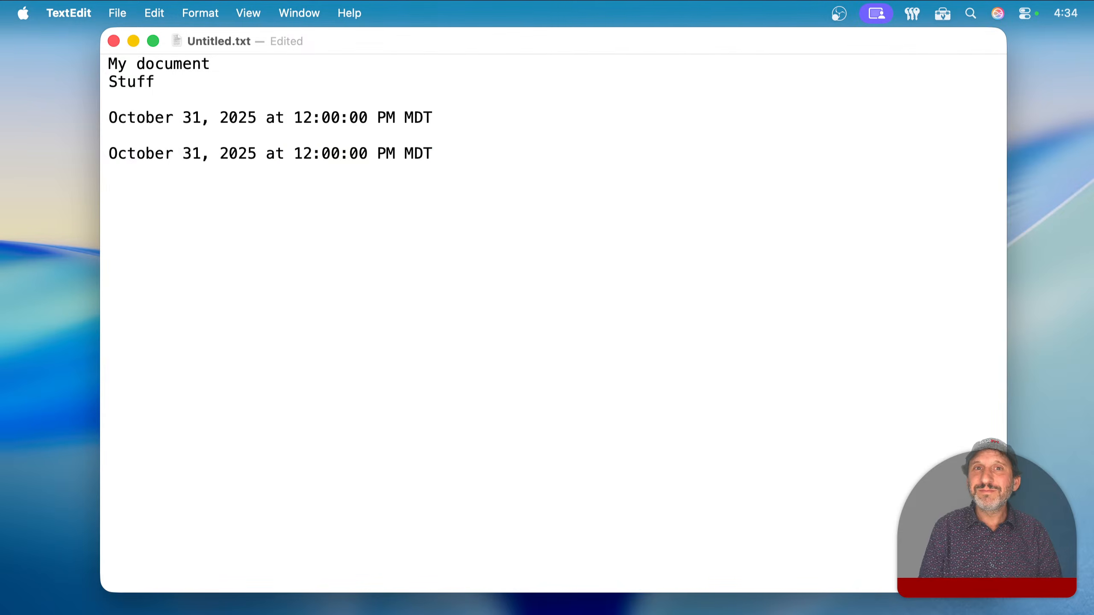
{"action": "key", "text": "super+space"}
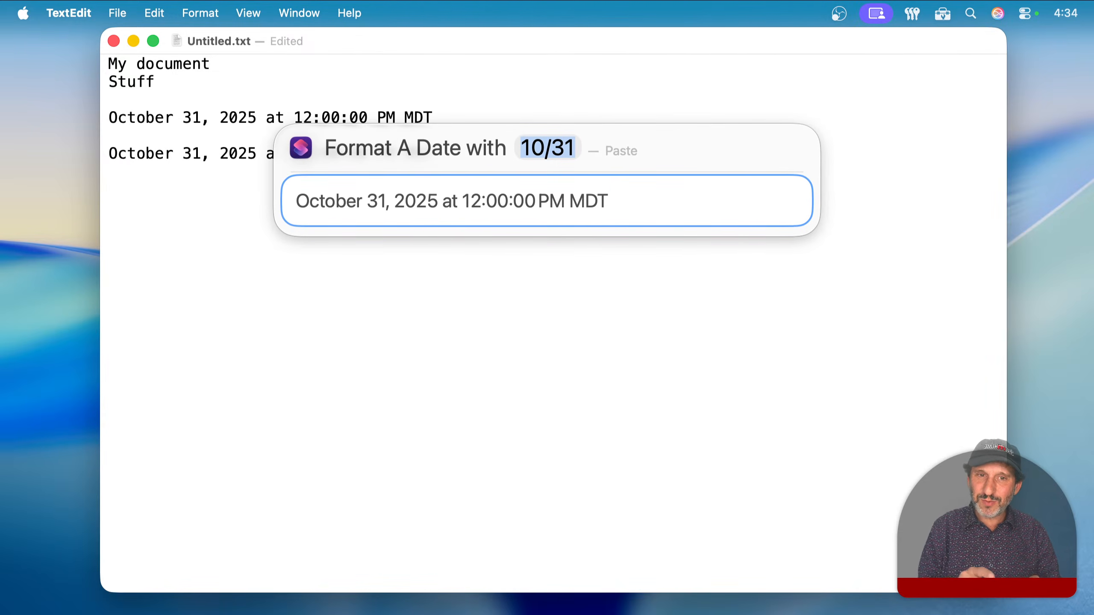
{"action": "key", "text": "Return"}
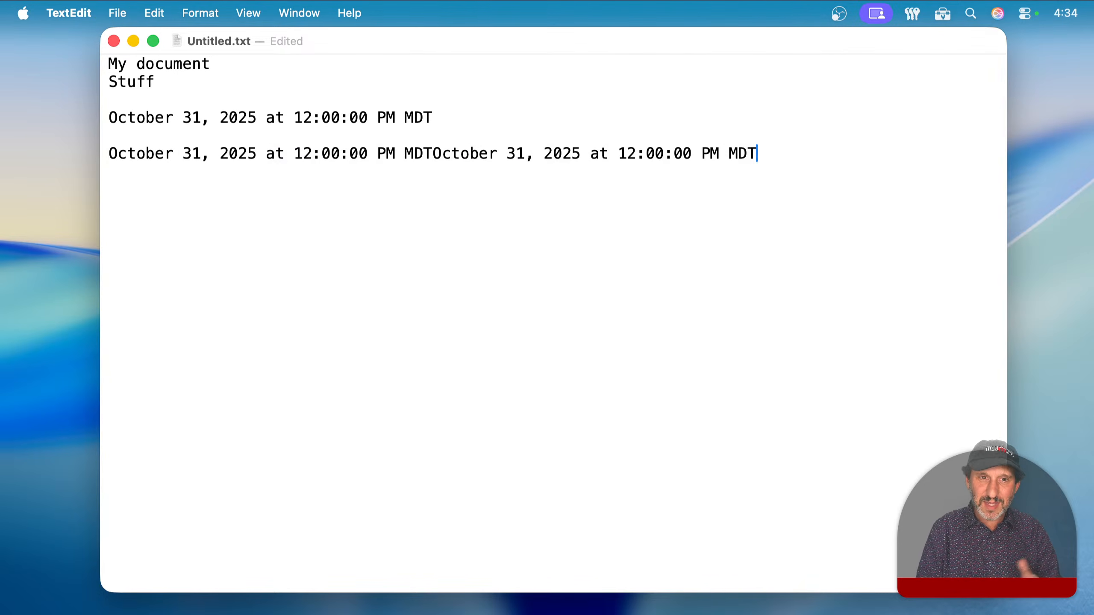
Run Format A Date from Spotlight again with the input 10/30, and paste the result below a blank line in the document.
{"action": "key", "text": "Return"}
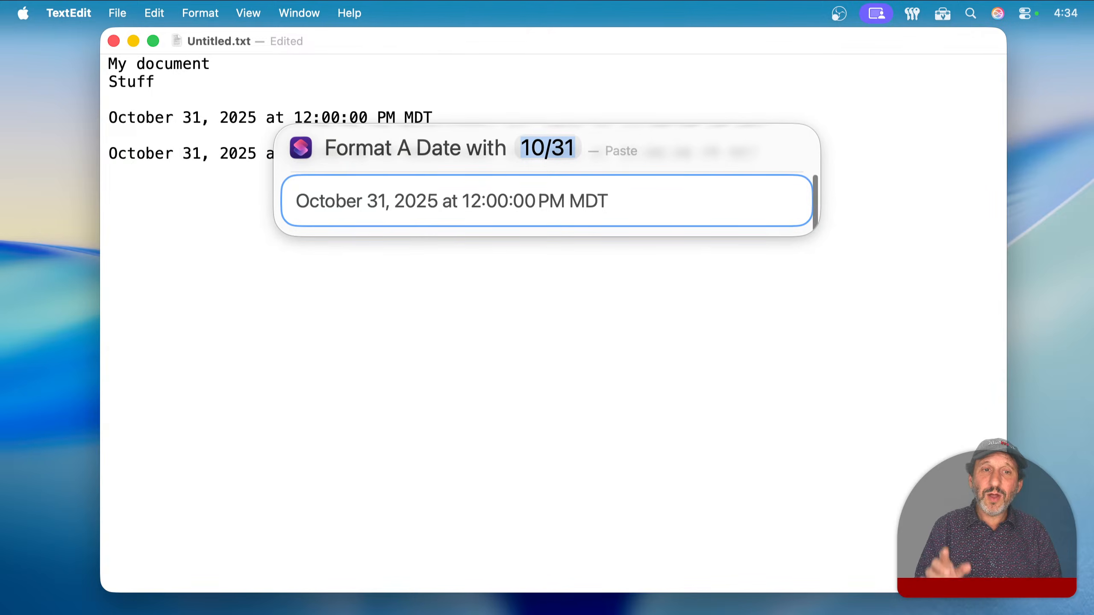
{"action": "type", "text": "10/"}
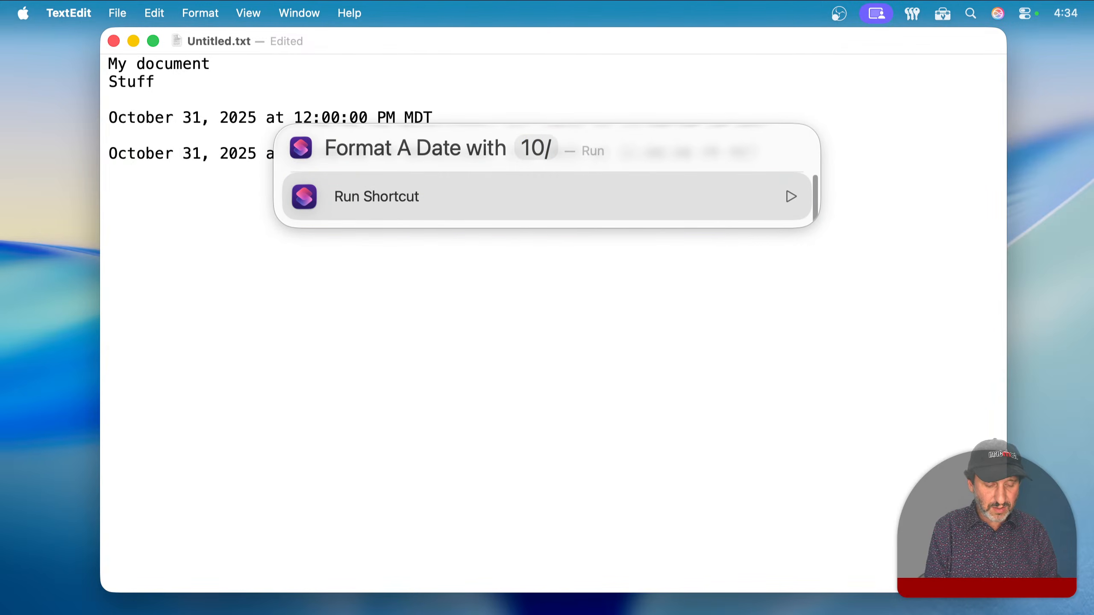
{"action": "type", "text": "30"}
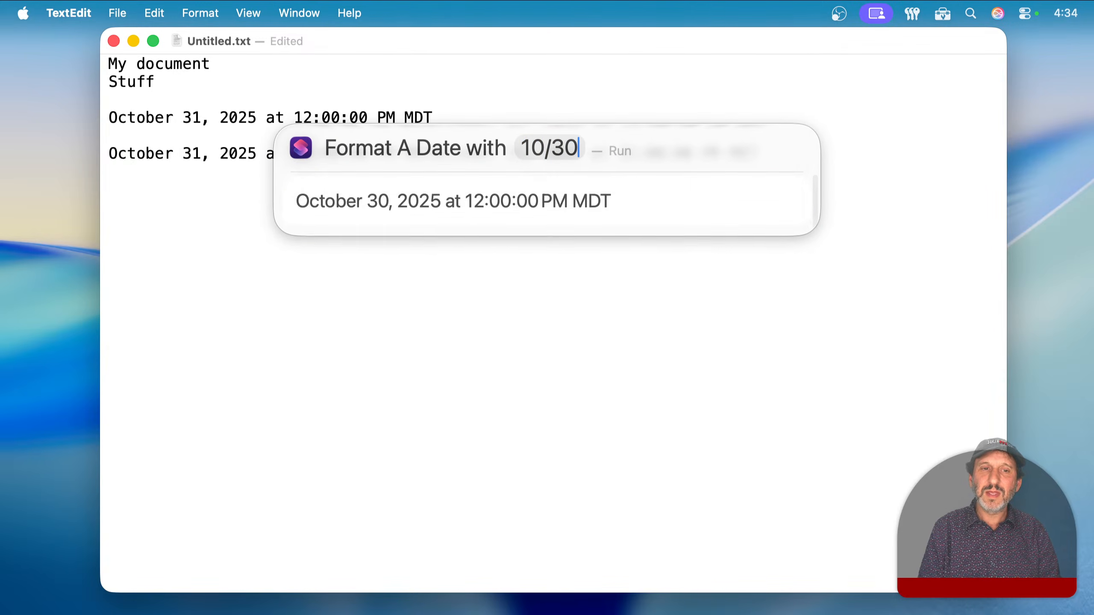
{"action": "key", "text": "Return"}
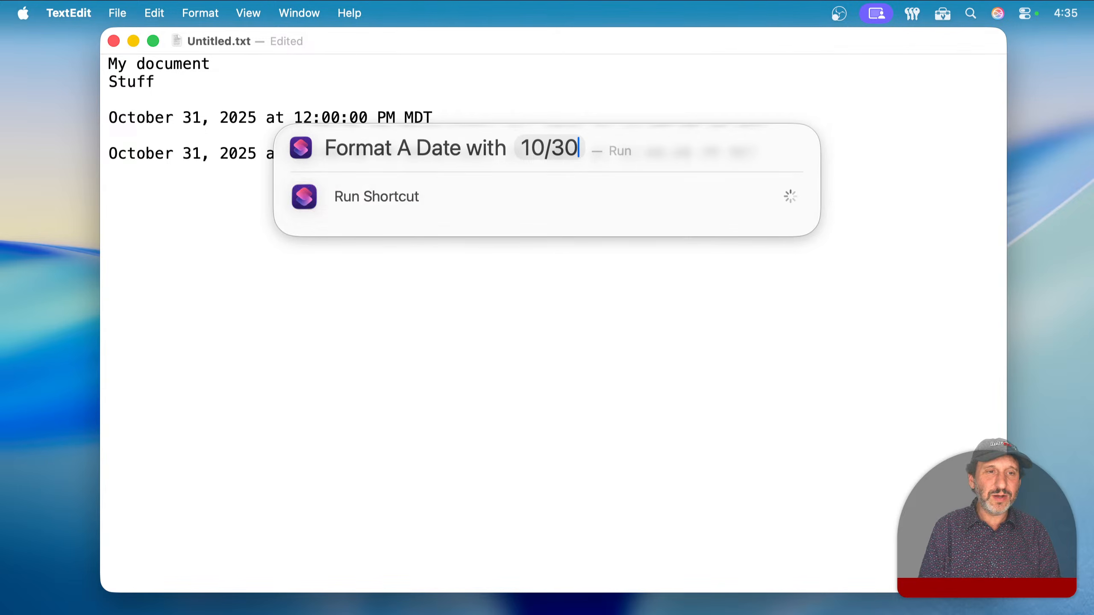
{"action": "left_click", "coordinate": [412, 191]}
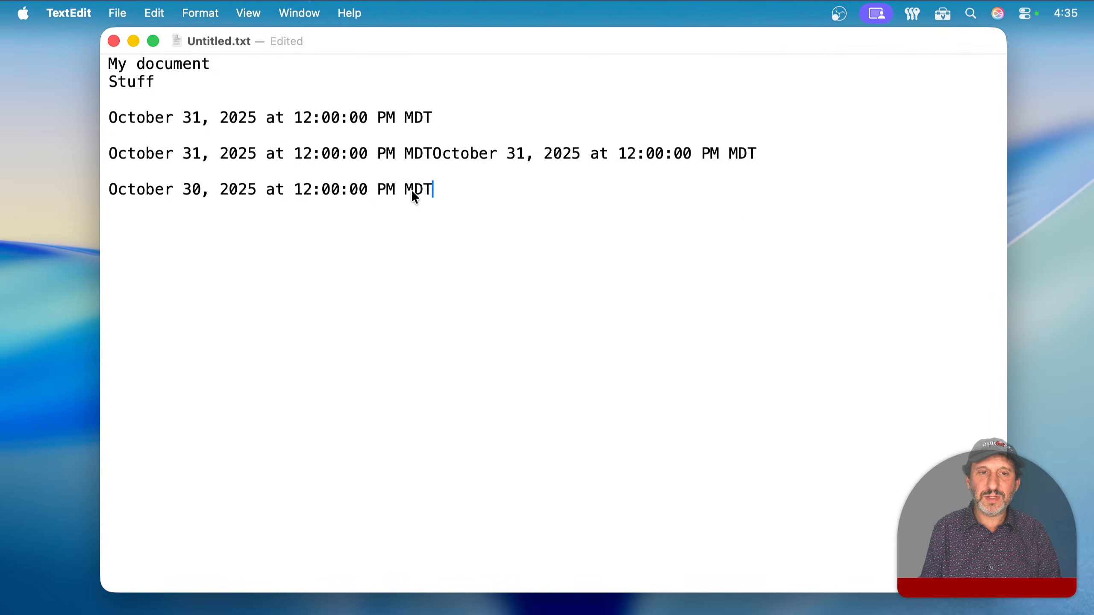
Delete all the pasted dates below the line Stuff.
{"action": "left_click_drag", "start_coordinate": [448, 187], "coordinate": [86, 113]}
{"action": "key", "text": "BackSpace"}
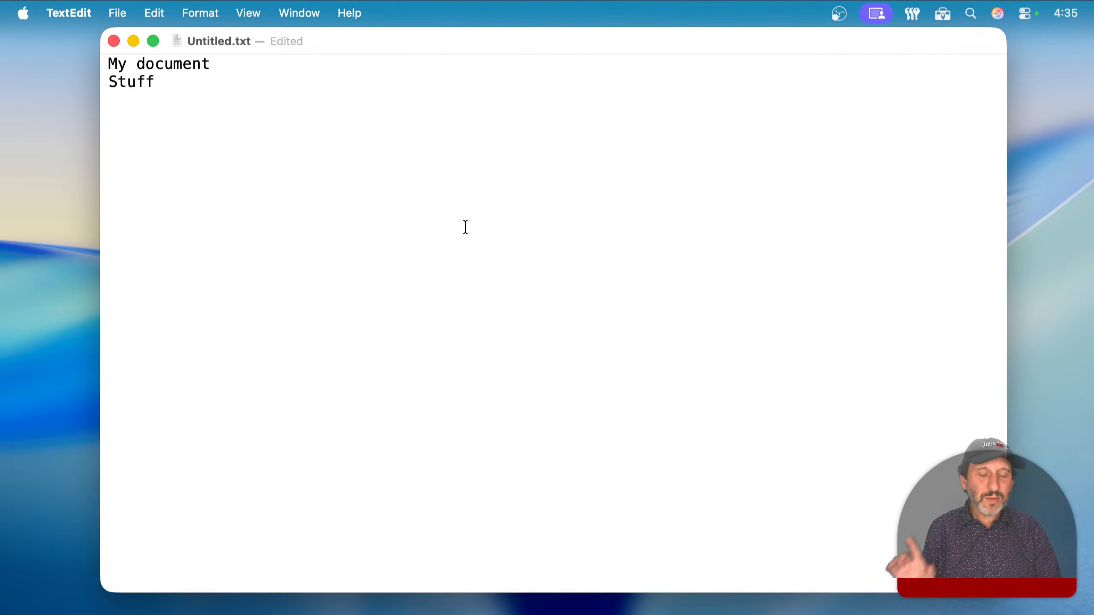
Run Format A Date from Spotlight with the single entry fad 11/8, and paste the result on the line below Stuff.
{"action": "key", "text": "super+space"}
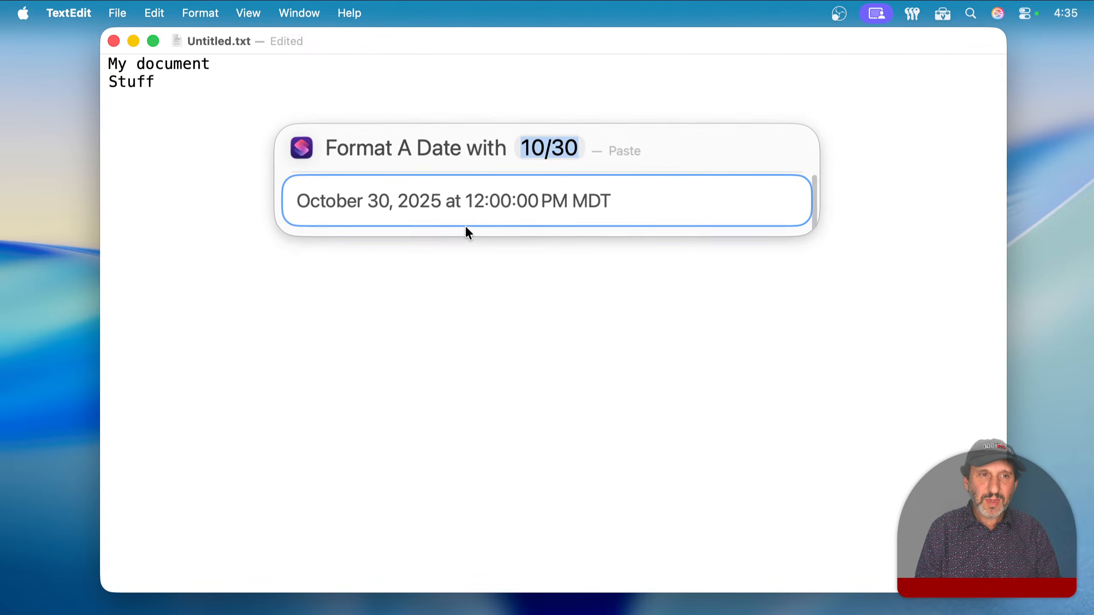
{"action": "key", "text": "BackSpace"}
{"action": "key", "text": "Escape"}
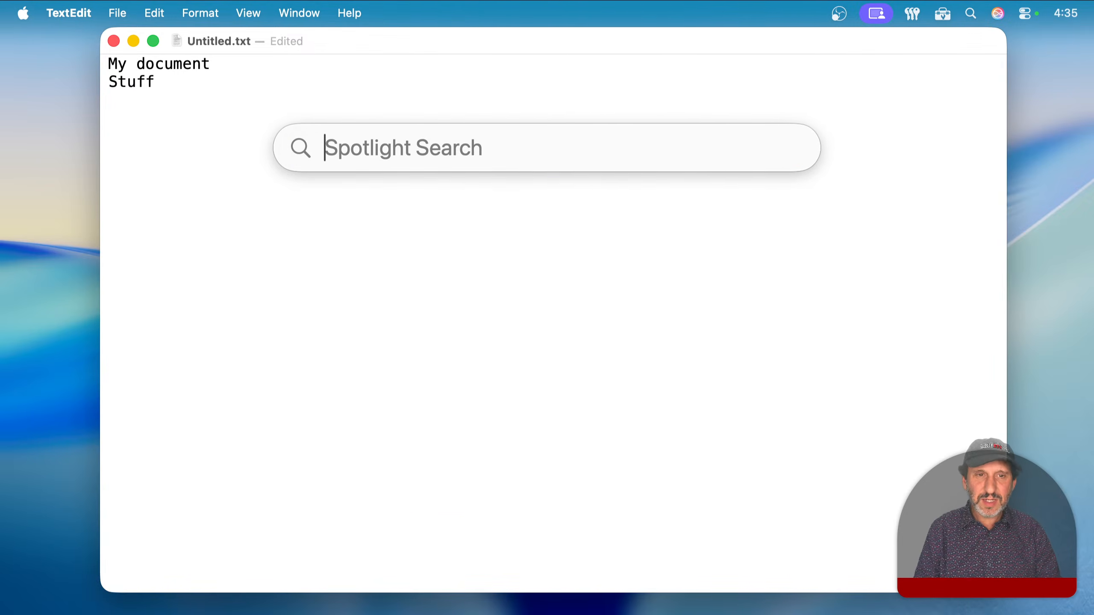
{"action": "type", "text": "fad"}
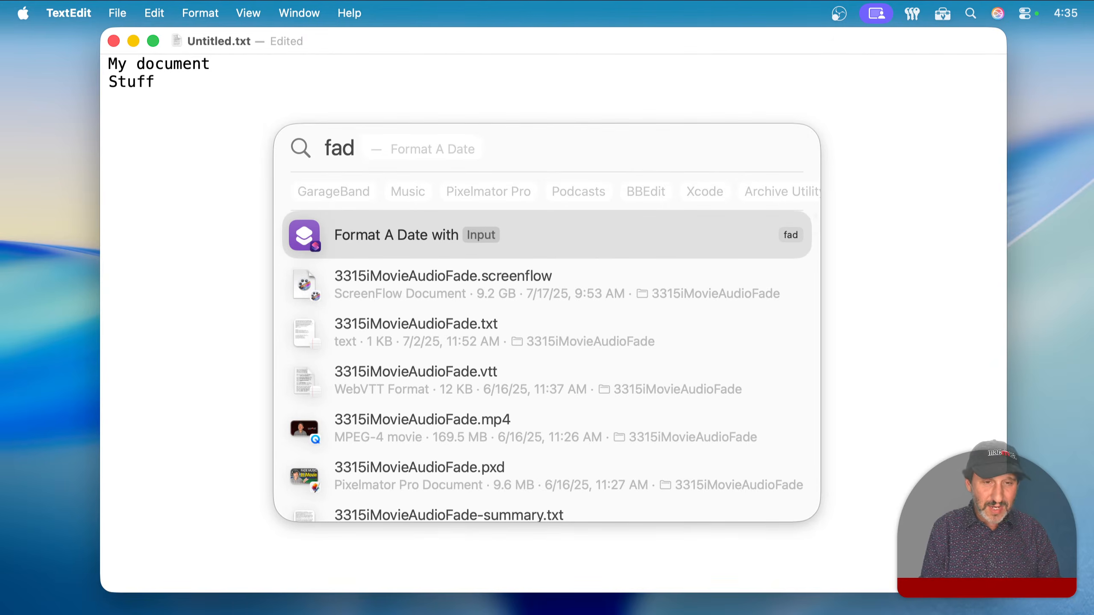
{"action": "type", "text": " 11/8"}
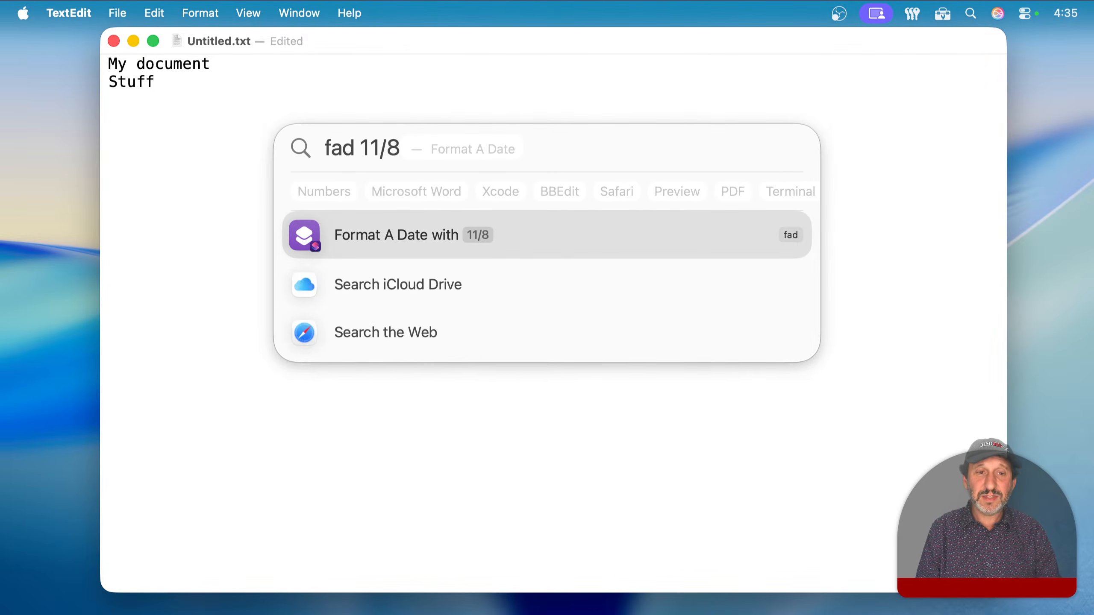
{"action": "key", "text": "Return"}
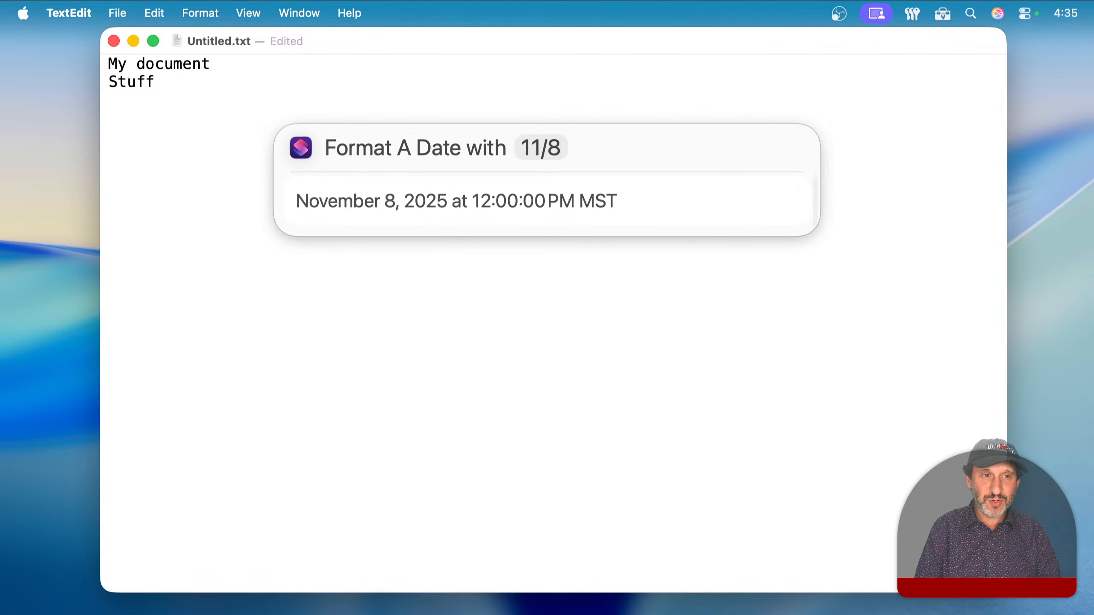
{"action": "left_click", "coordinate": [594, 197]}
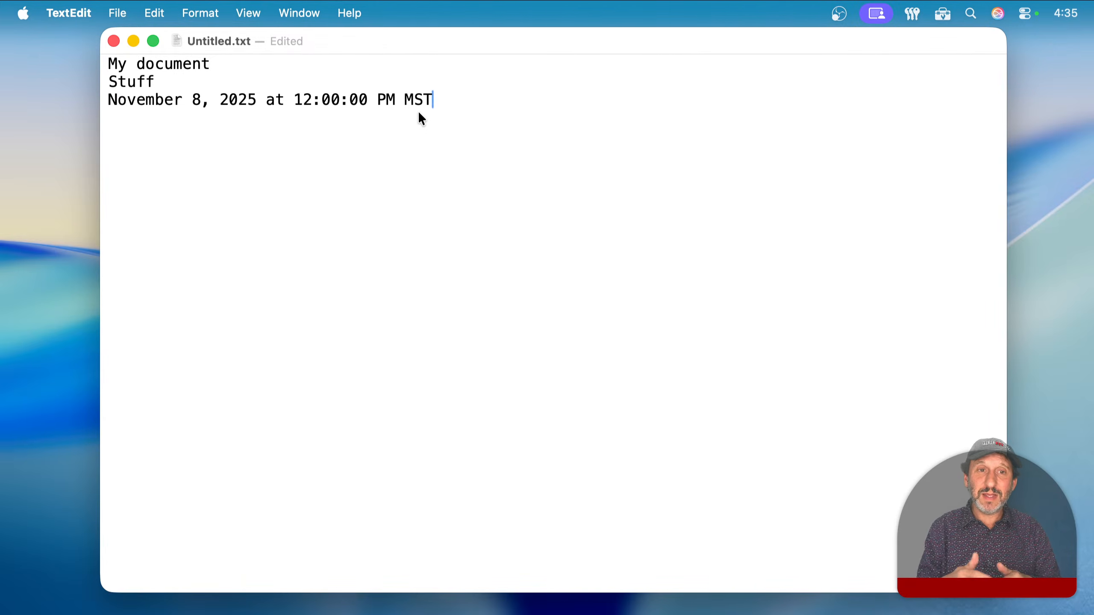
Switch to Shortcuts, close the Format A Date editor, and create a new shortcut in the Spotlight Examples folder.
{"action": "mouse_move", "coordinate": [710, 610]}
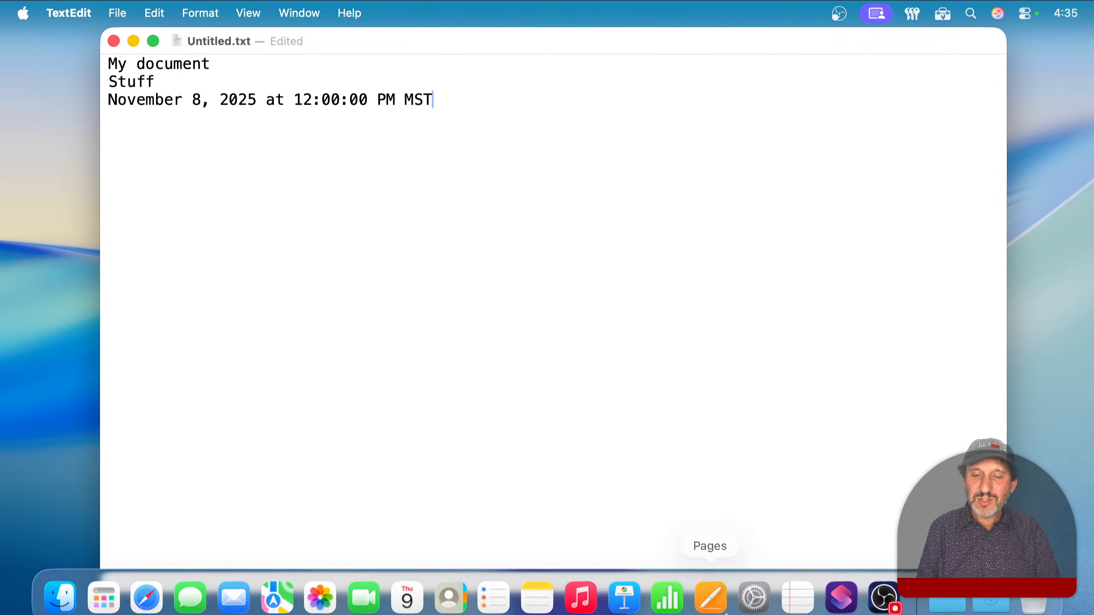
{"action": "left_click", "coordinate": [841, 586]}
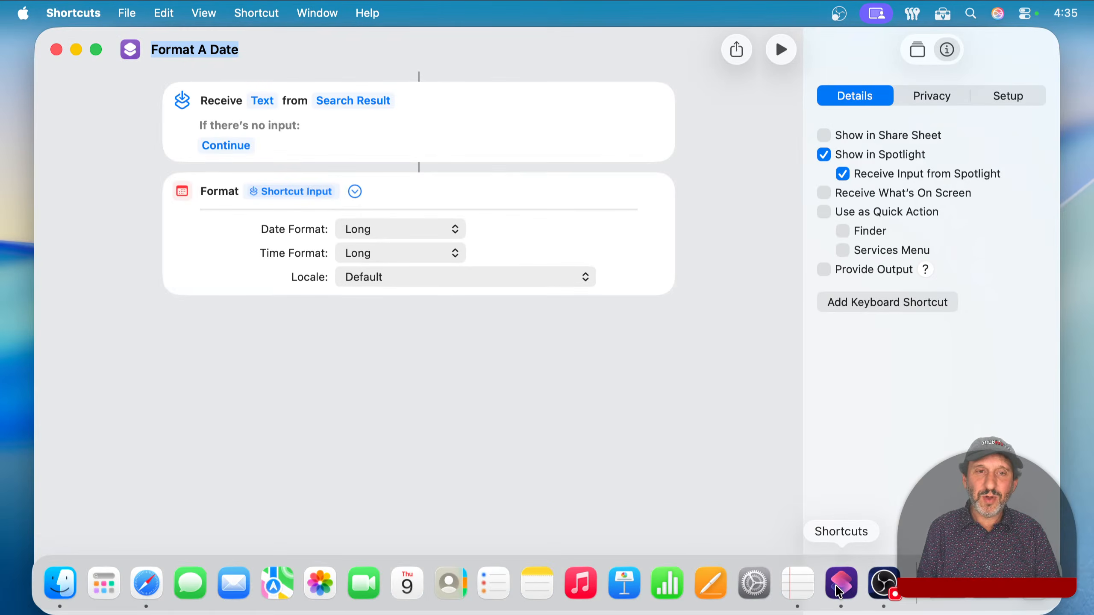
{"action": "left_click", "coordinate": [57, 49]}
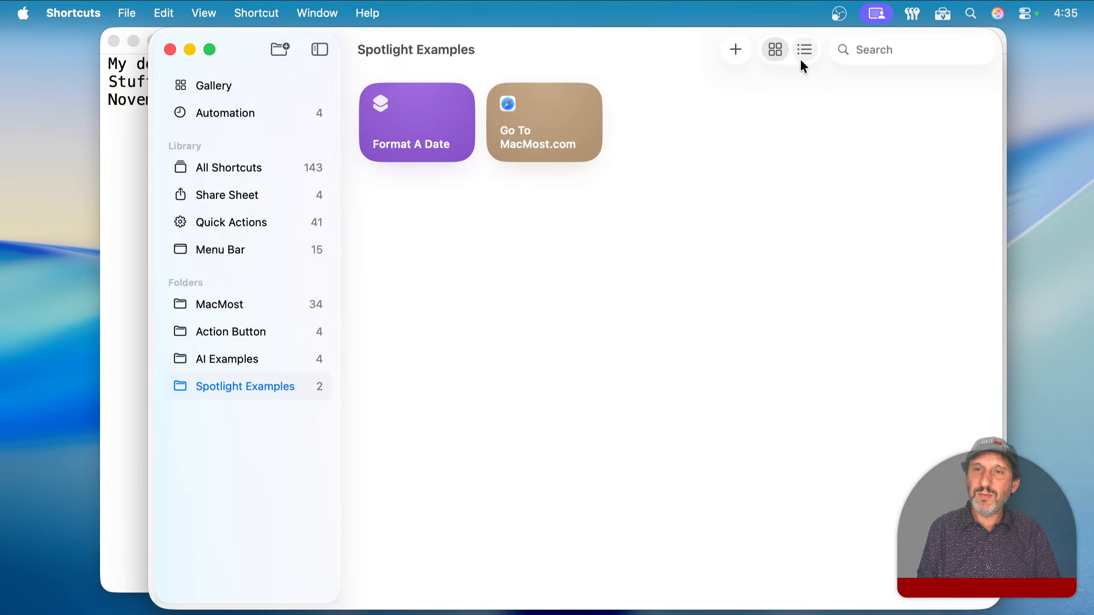
{"action": "left_click", "coordinate": [733, 51]}
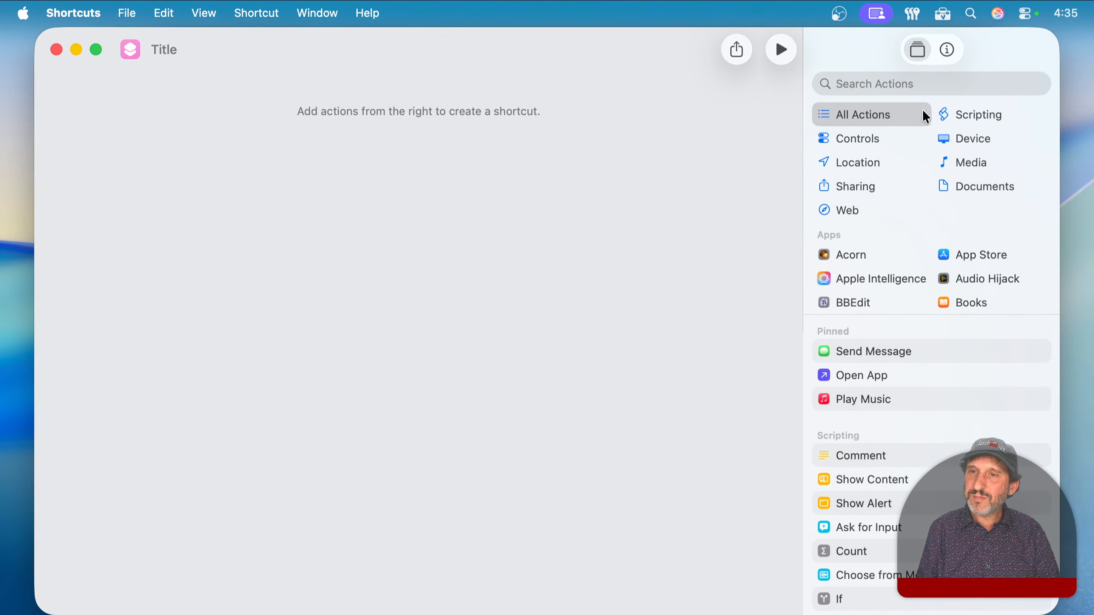
Let the new shortcut receive input from Spotlight, and restrict the accepted input type to Text only.
{"action": "left_click", "coordinate": [950, 48]}
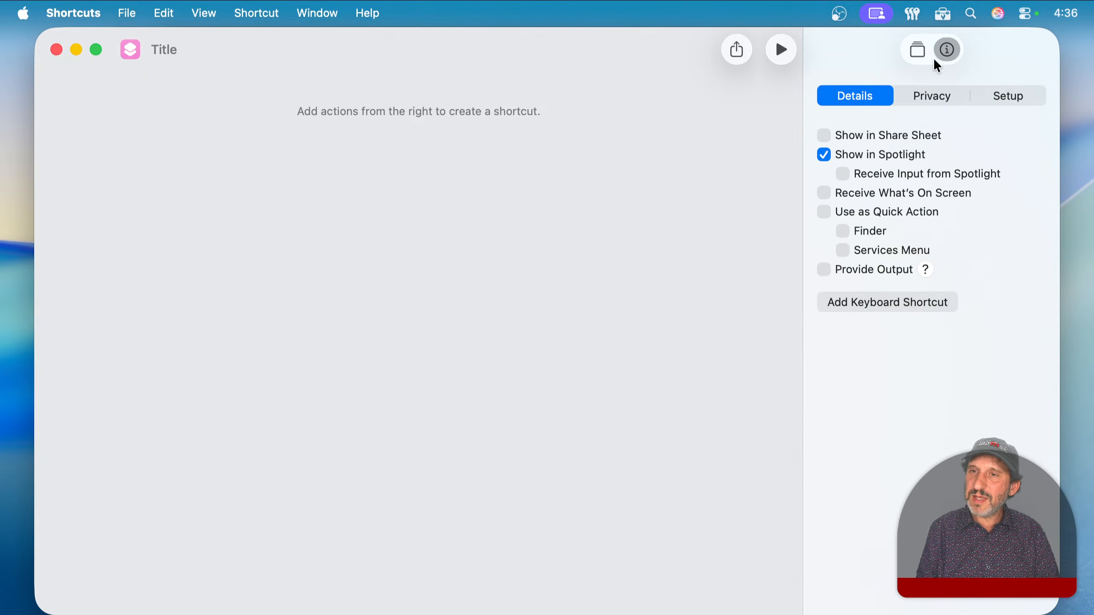
{"action": "left_click", "coordinate": [867, 174]}
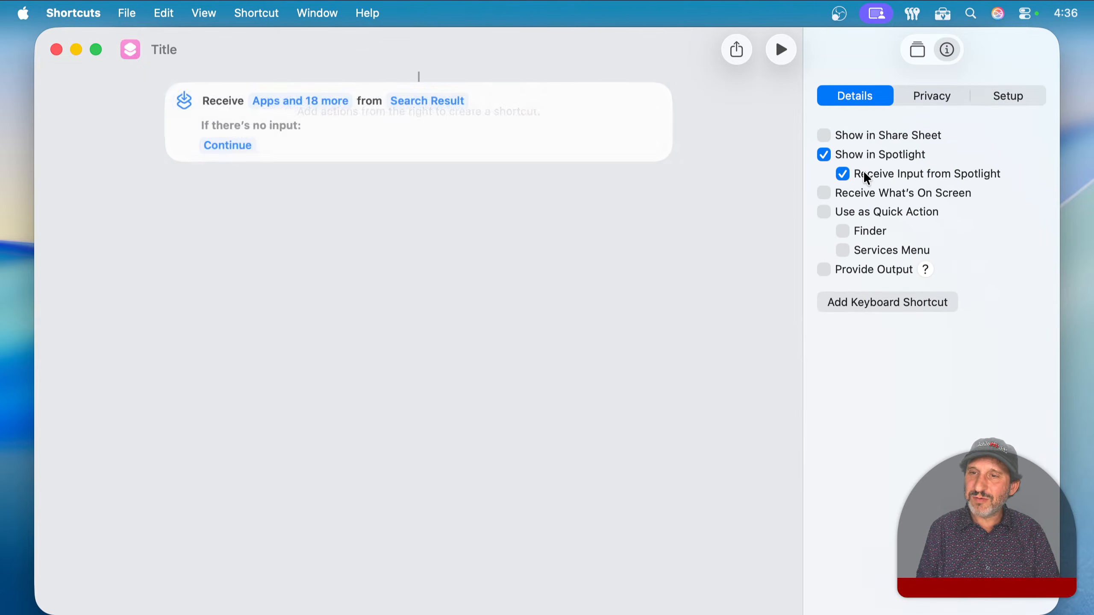
{"action": "left_click", "coordinate": [289, 100]}
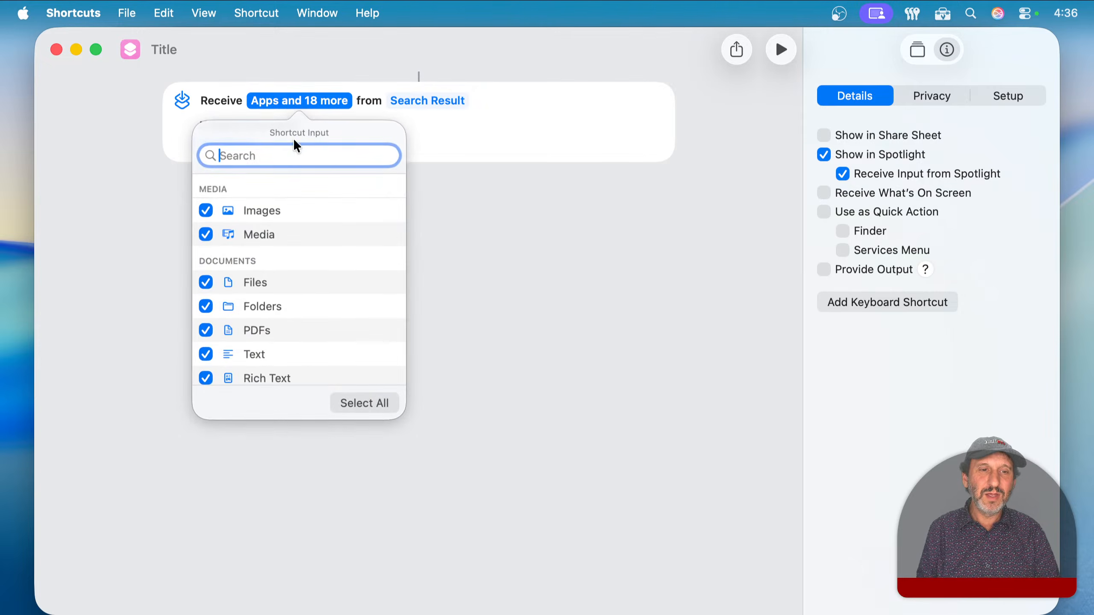
{"action": "left_click", "coordinate": [361, 397]}
{"action": "left_click", "coordinate": [361, 397]}
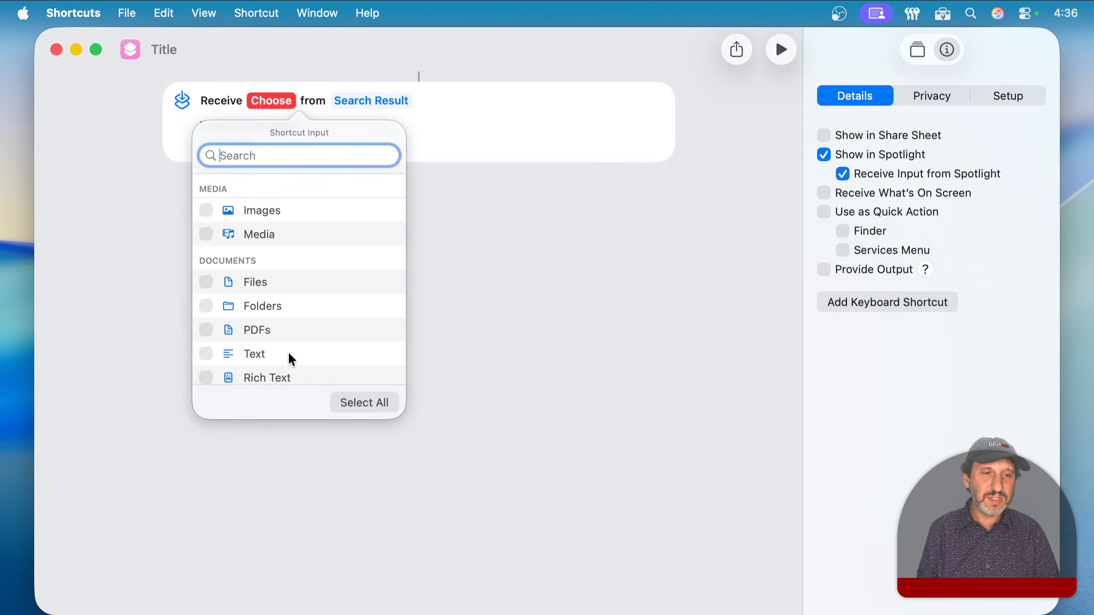
{"action": "left_click", "coordinate": [206, 354]}
{"action": "left_click", "coordinate": [499, 230]}
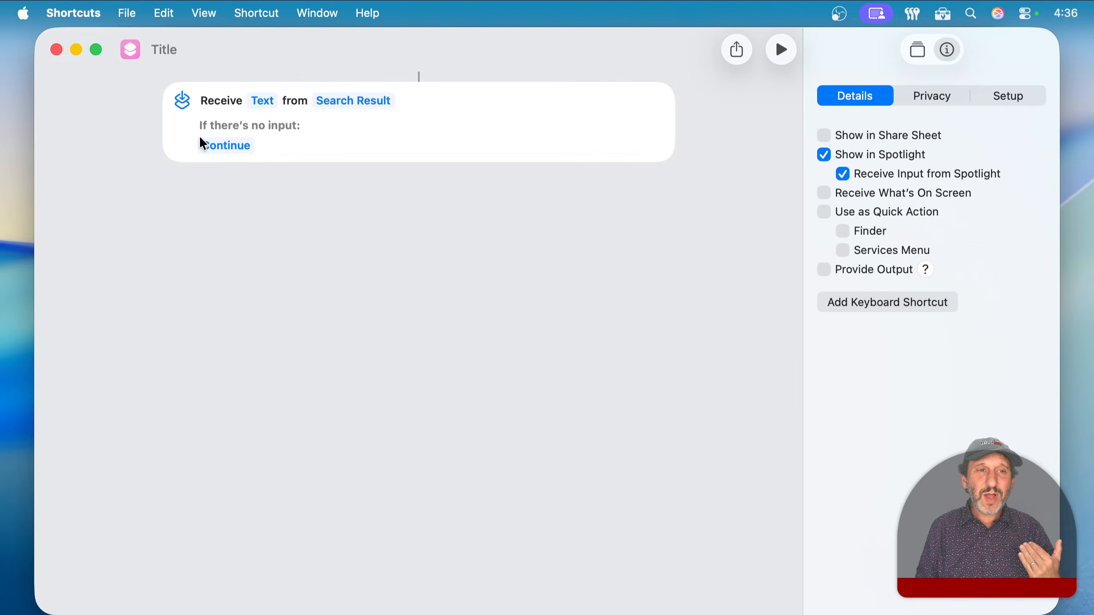
{"action": "left_click", "coordinate": [222, 148]}
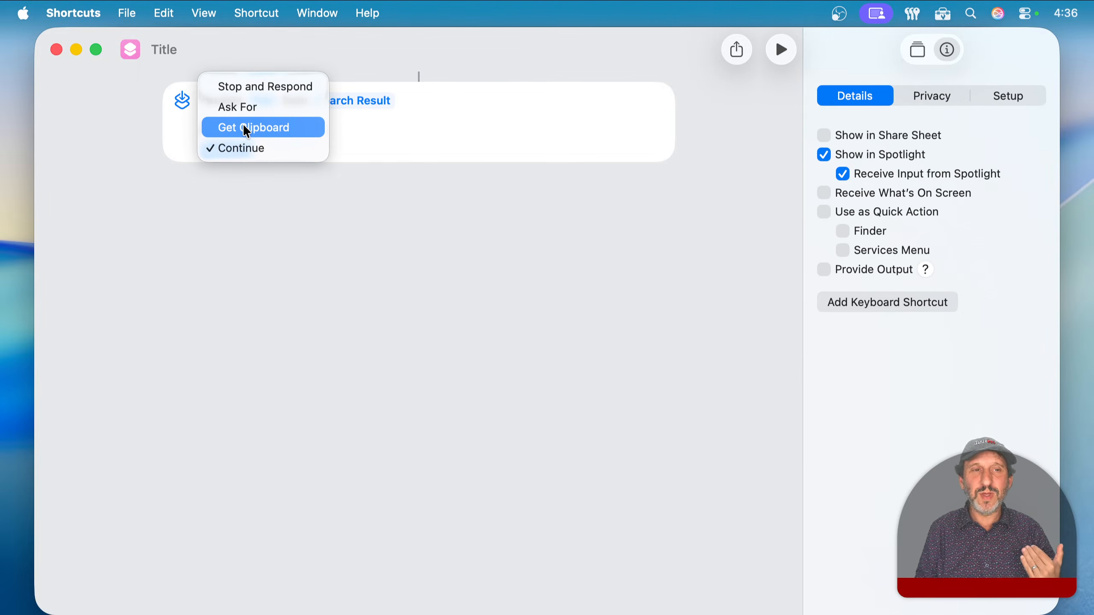
{"action": "left_click", "coordinate": [254, 178]}
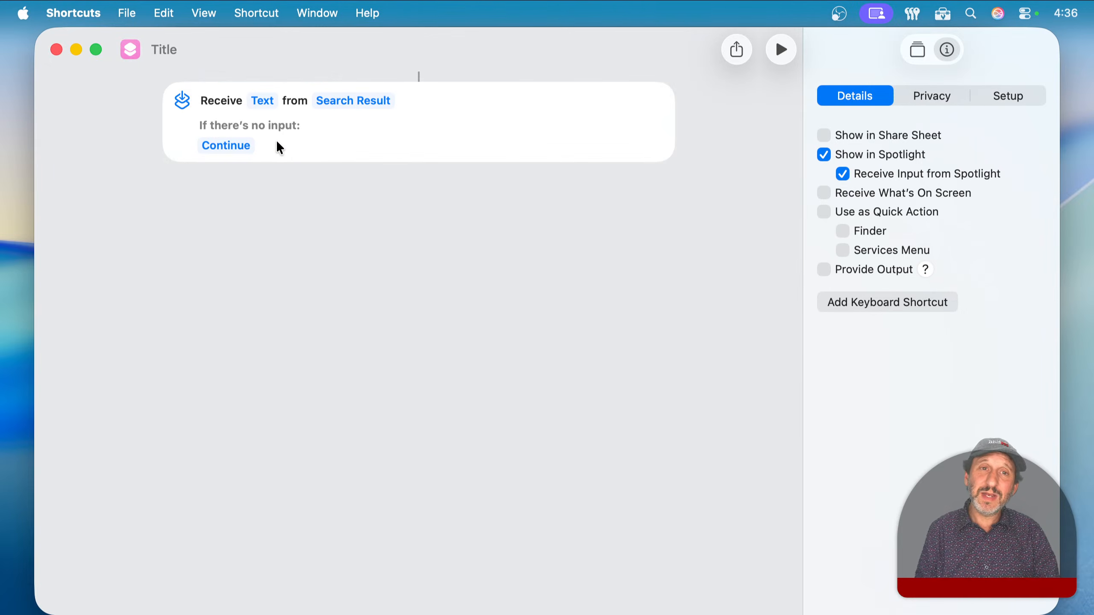
Search the actions for note and add an Append to Note action below the Receive block.
{"action": "left_click", "coordinate": [917, 51]}
{"action": "left_click", "coordinate": [898, 82]}
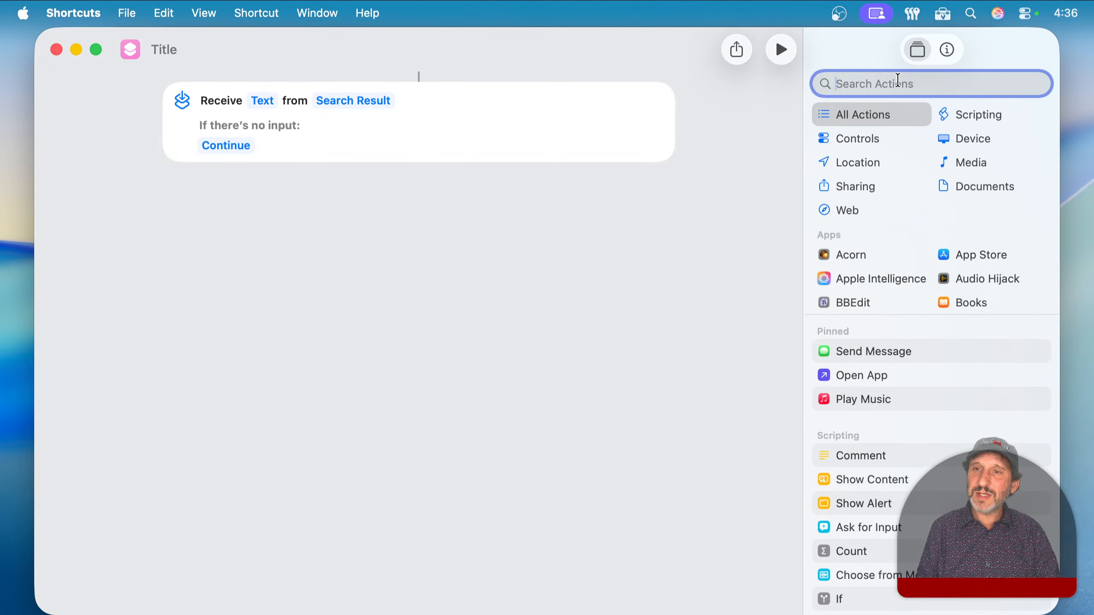
{"action": "type", "text": "note"}
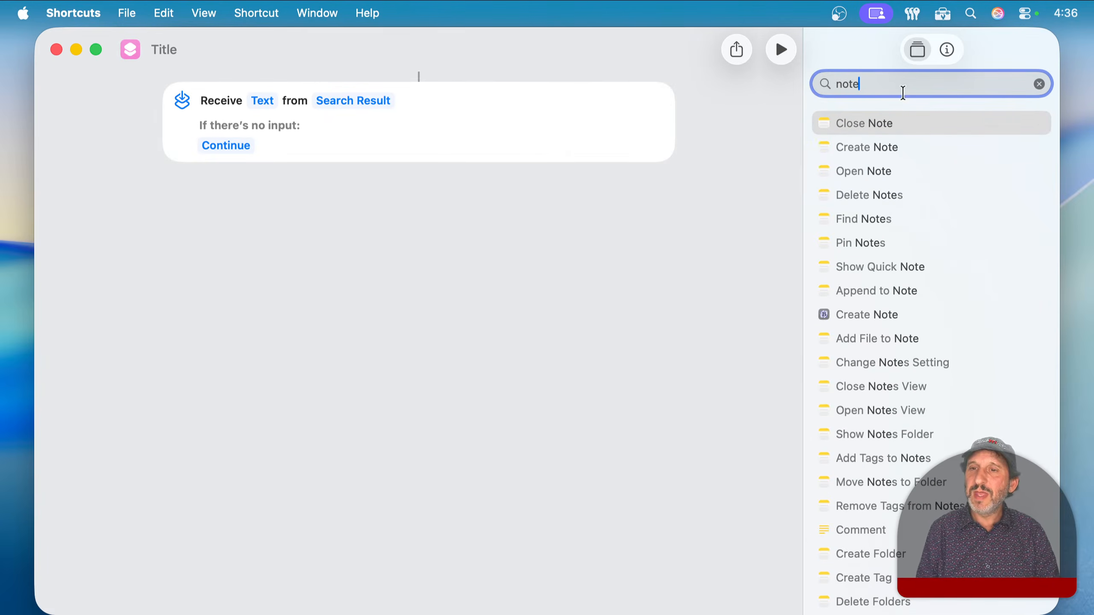
{"action": "double_click", "coordinate": [854, 293]}
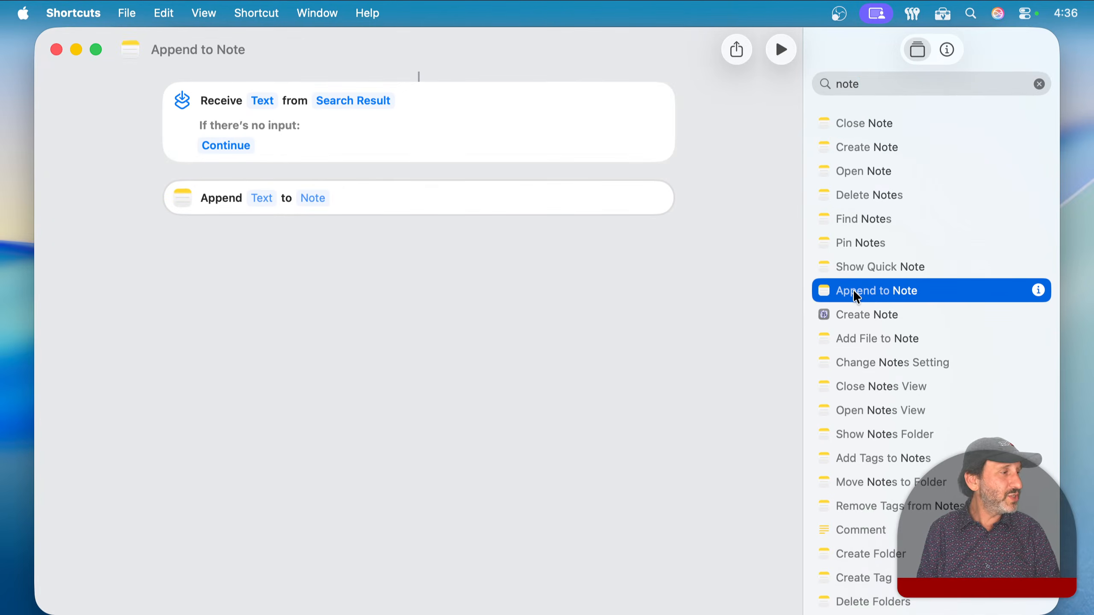
Set the Append to Note action to append the Shortcut Input to the Scratchpad note.
{"action": "left_click", "coordinate": [263, 199]}
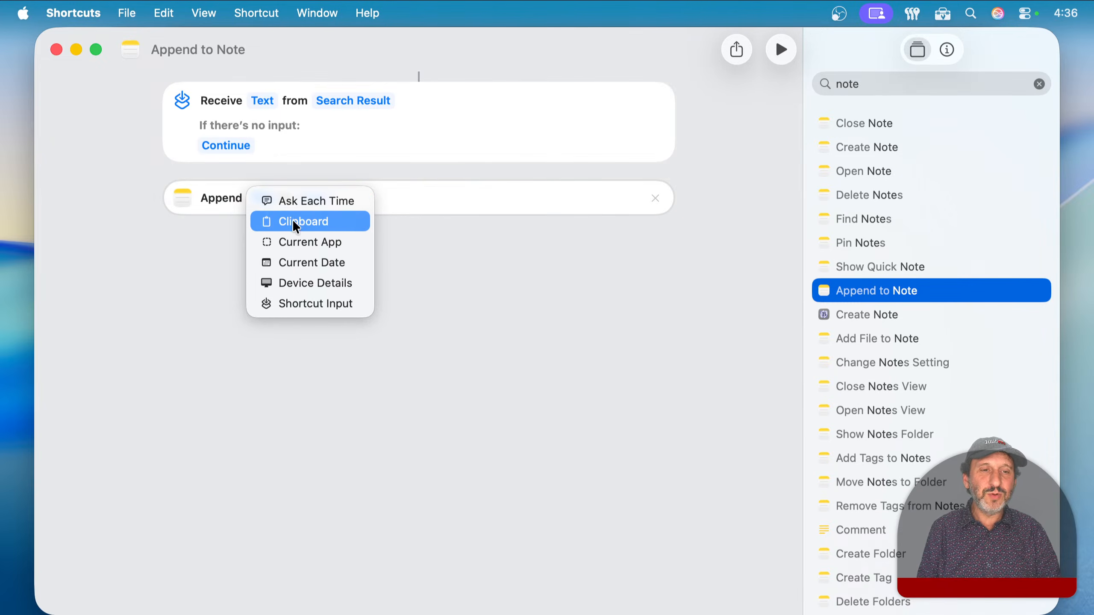
{"action": "left_click", "coordinate": [303, 298]}
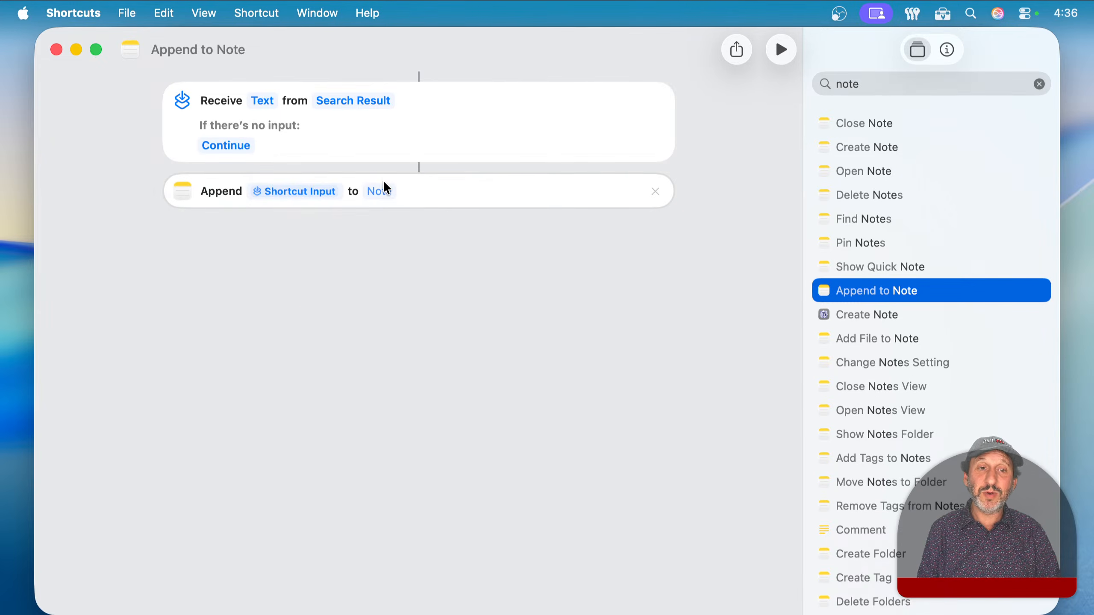
{"action": "left_click", "coordinate": [381, 194]}
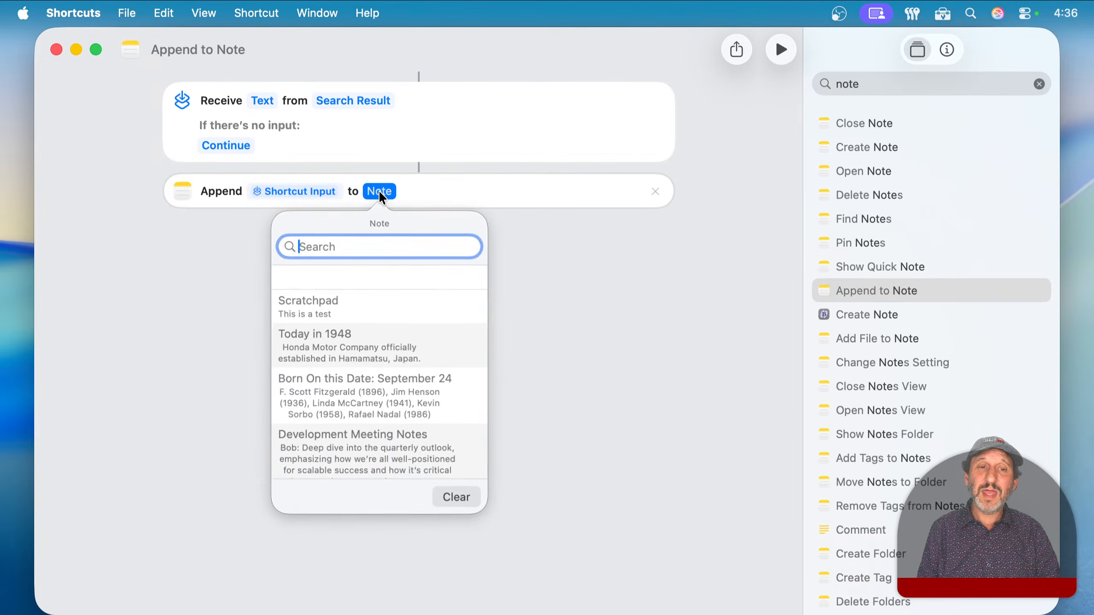
{"action": "left_click", "coordinate": [310, 308]}
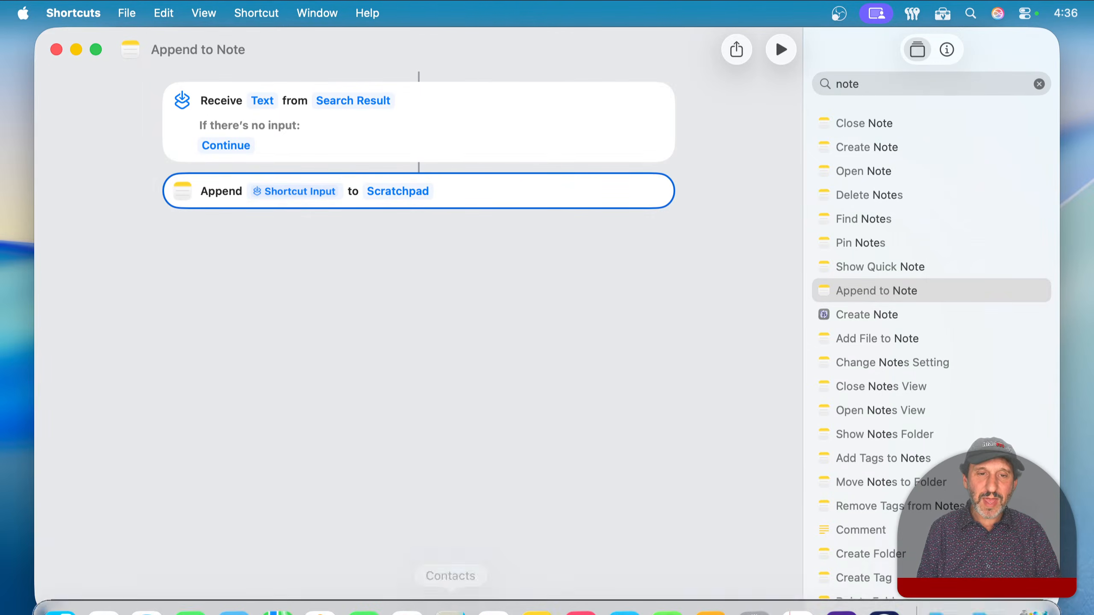
Switch to Notes and start a new line after This is a test in the Scratchpad note.
{"action": "left_click", "coordinate": [533, 579]}
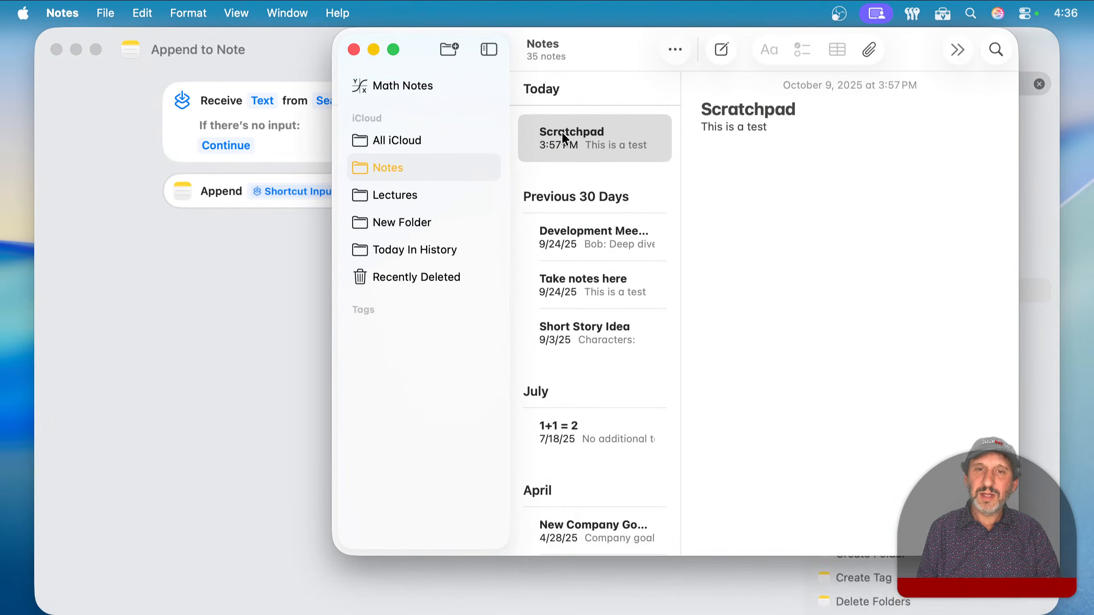
{"action": "left_click", "coordinate": [763, 124]}
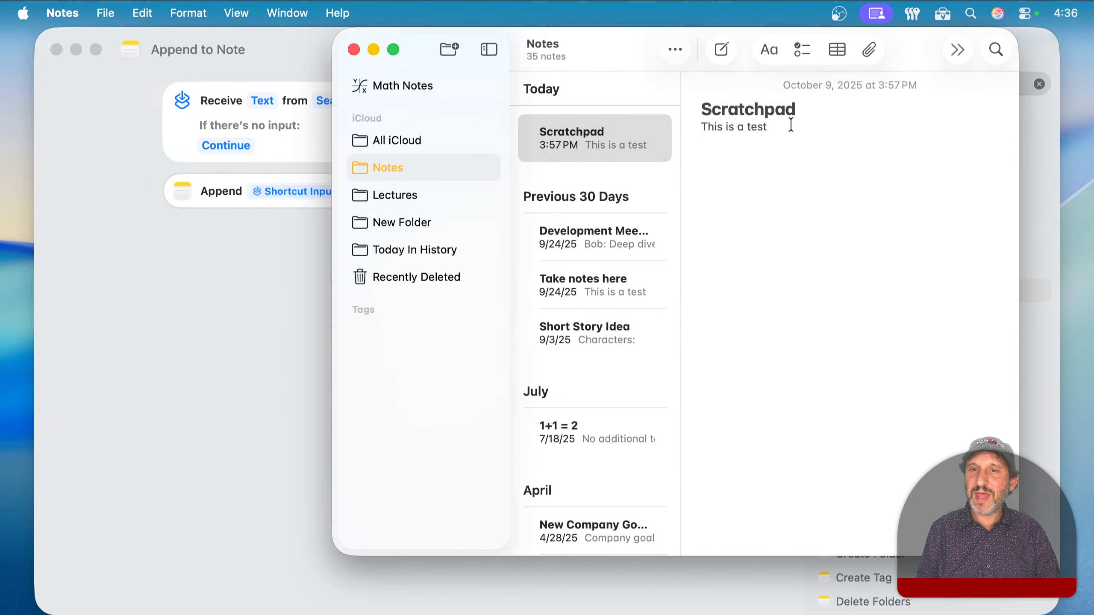
{"action": "key", "text": "Return"}
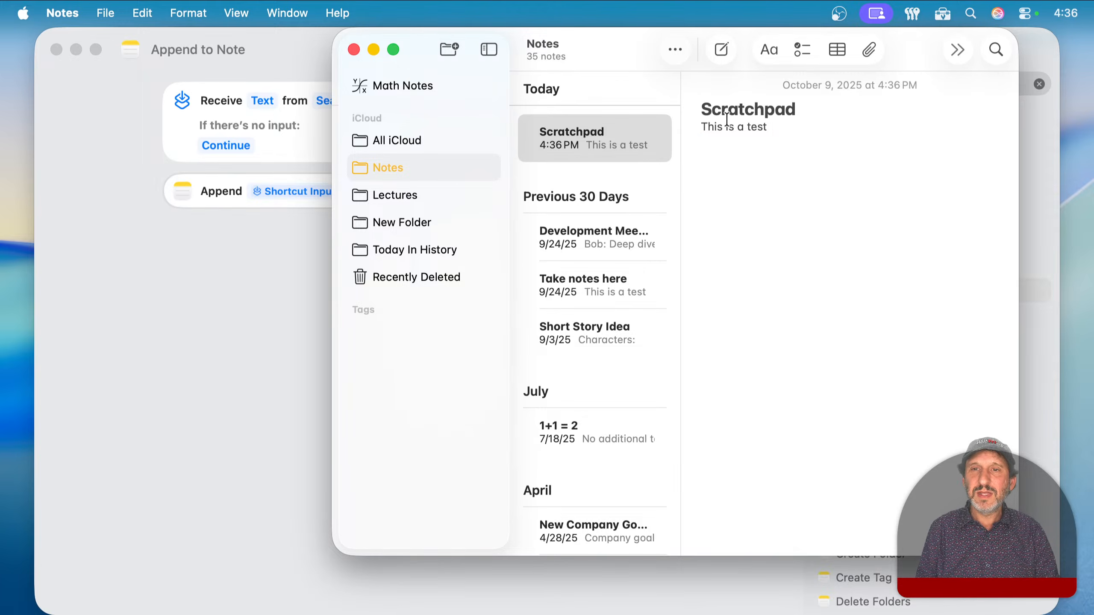
Return to Shortcuts, name the shortcut Append To Scratchpad, and quit Shortcuts.
{"action": "left_click", "coordinate": [296, 204]}
{"action": "left_click", "coordinate": [228, 198]}
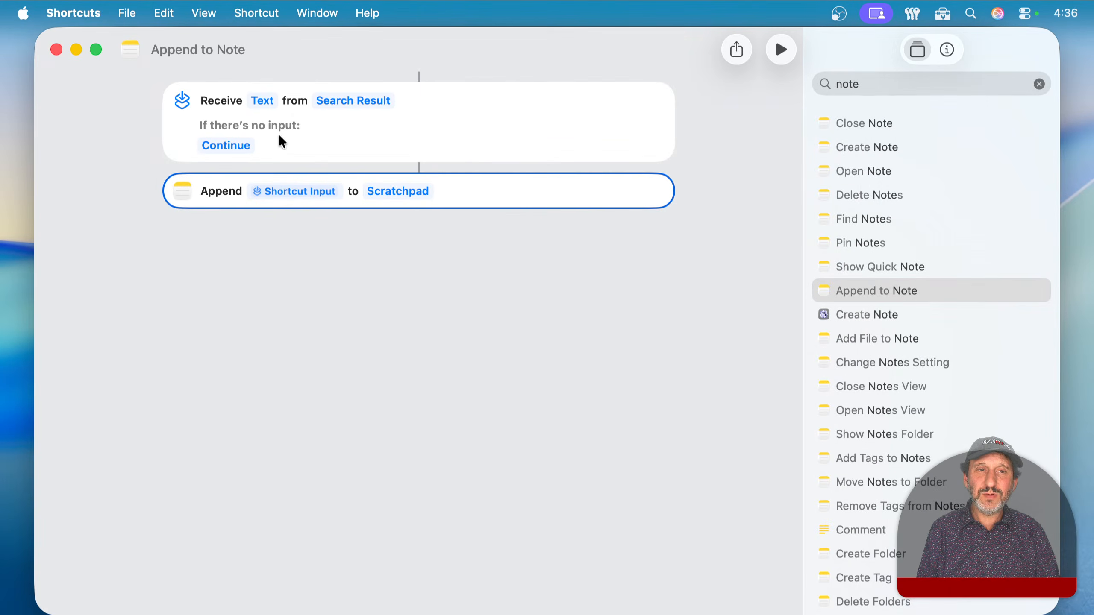
{"action": "left_click", "coordinate": [170, 48]}
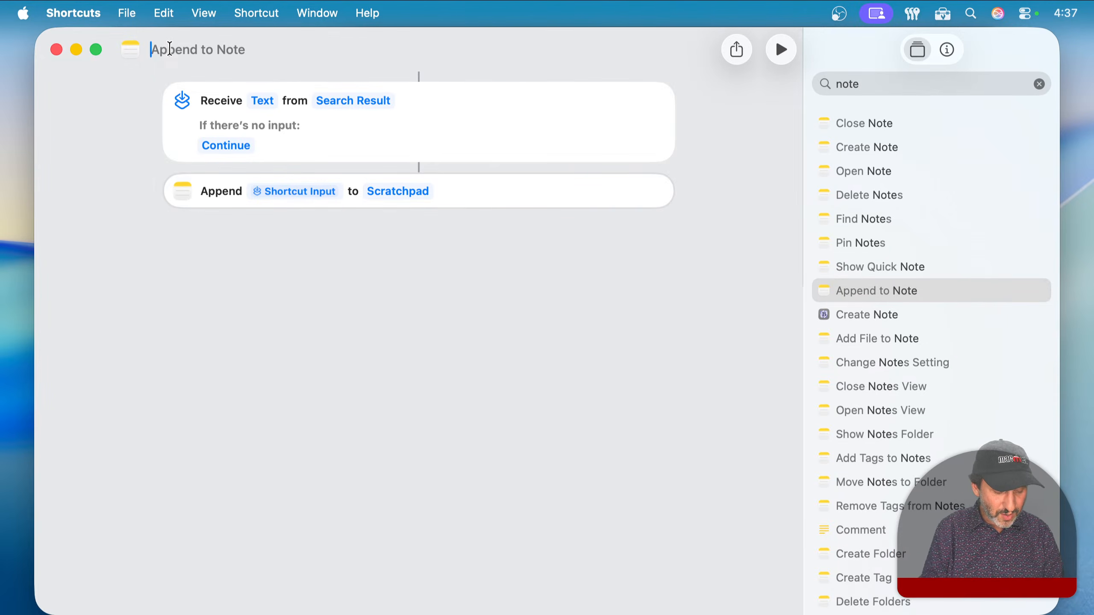
{"action": "type", "text": "A"}
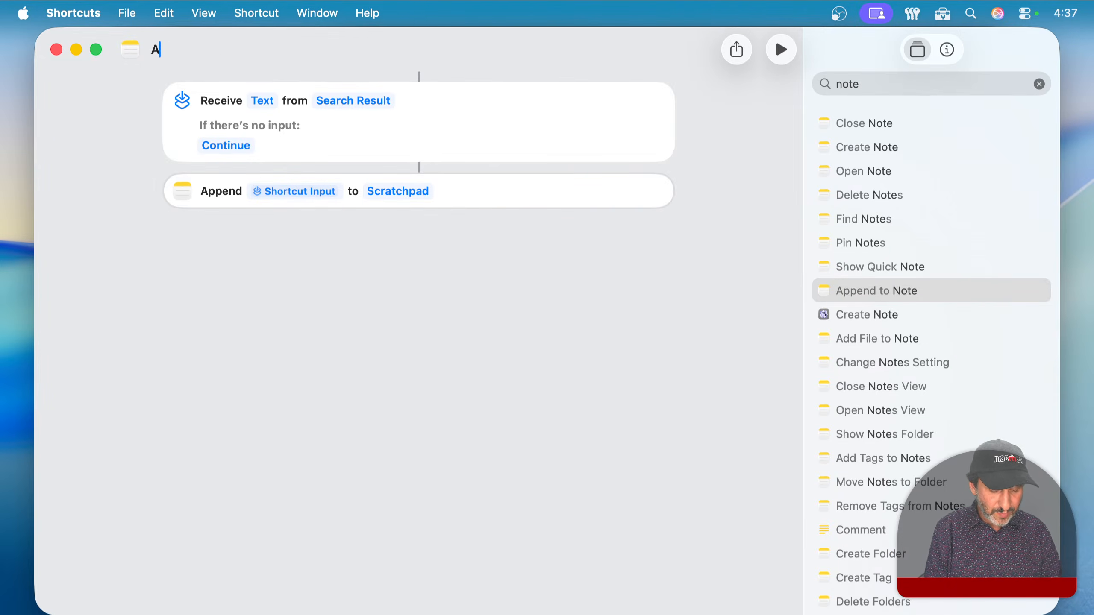
{"action": "type", "text": "ppend To Scratchpad"}
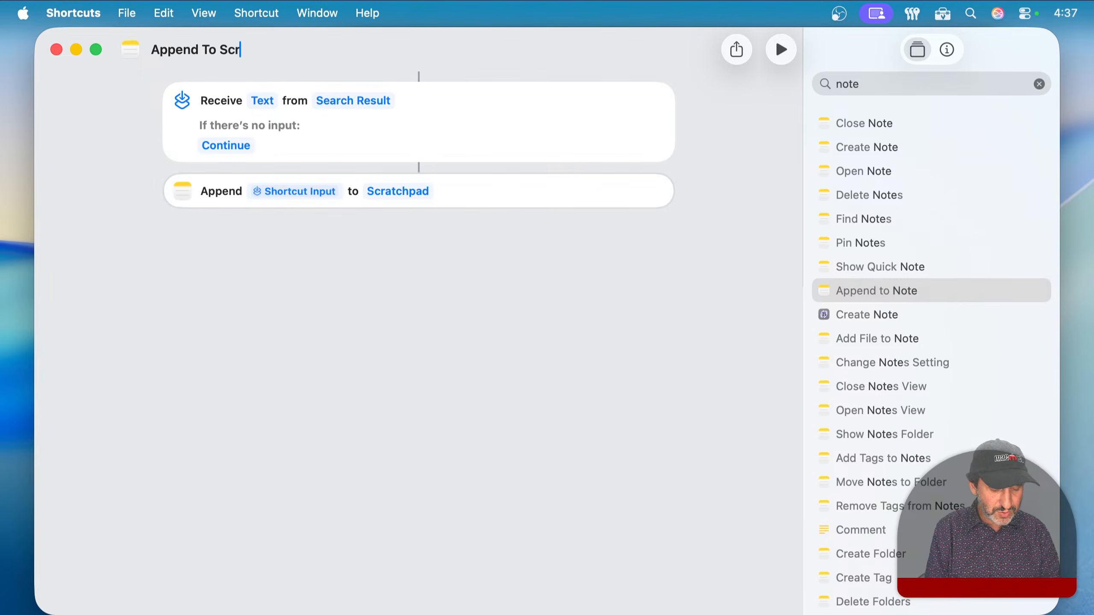
{"action": "key", "text": "Return"}
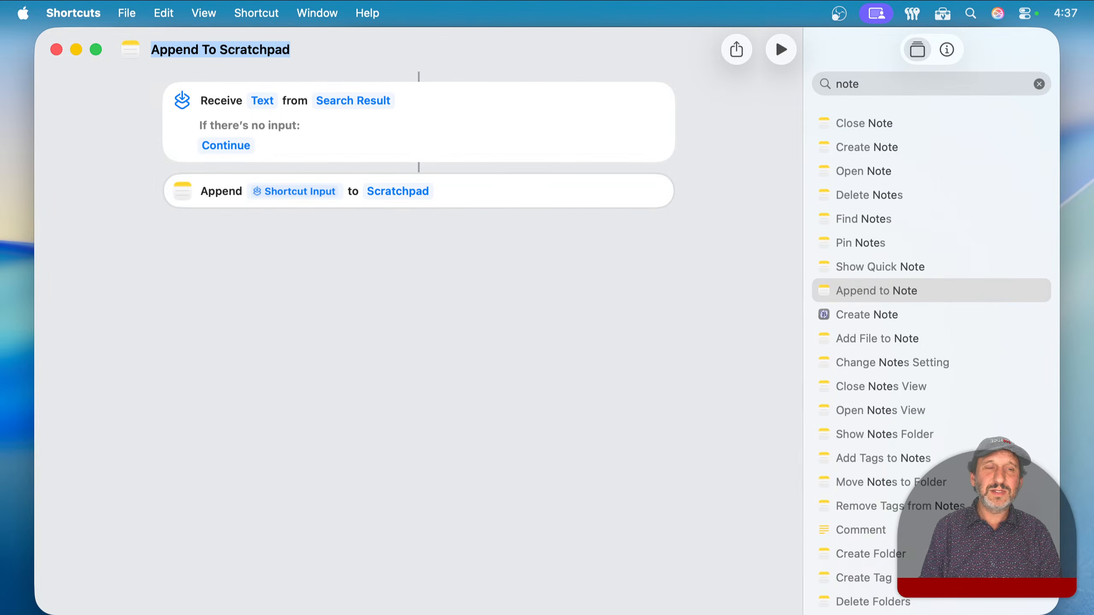
{"action": "key", "text": "super+w"}
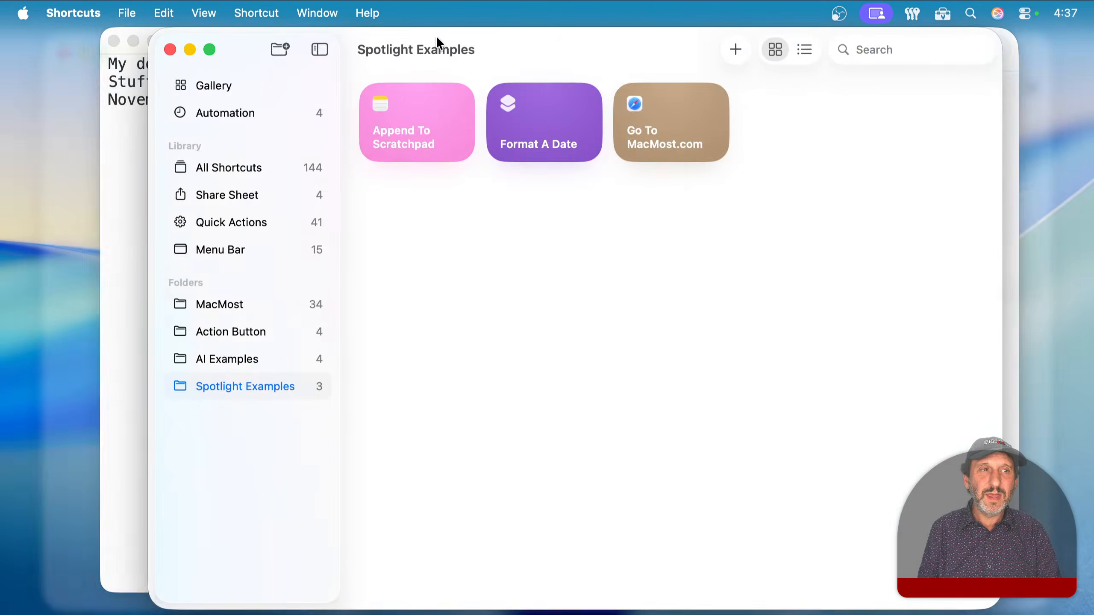
{"action": "key", "text": "super+q"}
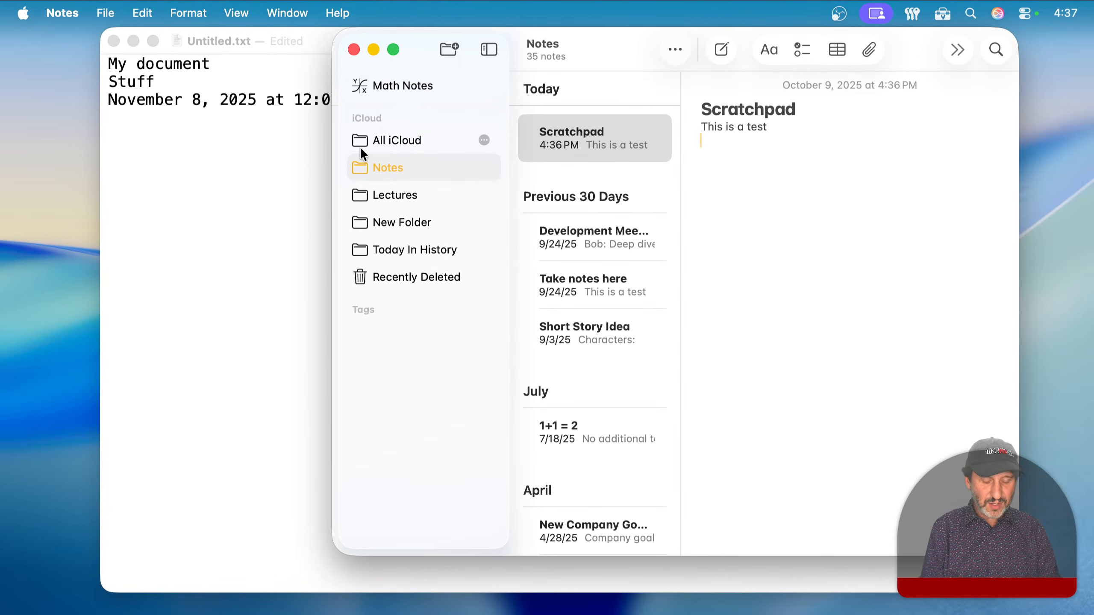
Find append to scratchpad in Spotlight and assign the quick keys ats to that shortcut.
{"action": "key", "text": "super+space"}
{"action": "key", "text": "BackSpace"}
{"action": "key", "text": "BackSpace"}
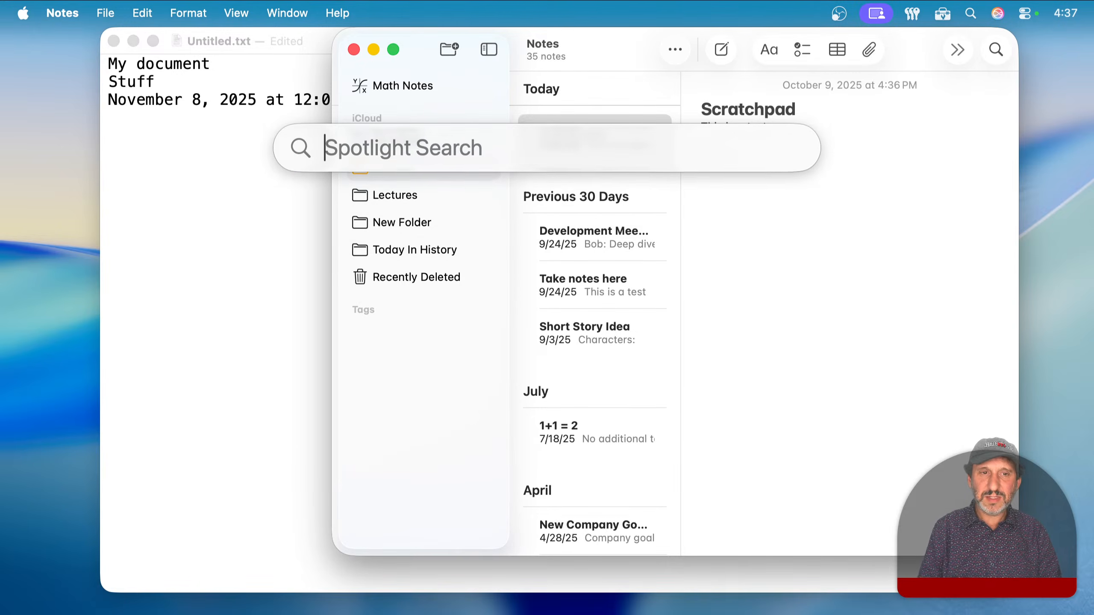
{"action": "type", "text": "append to scratchpad"}
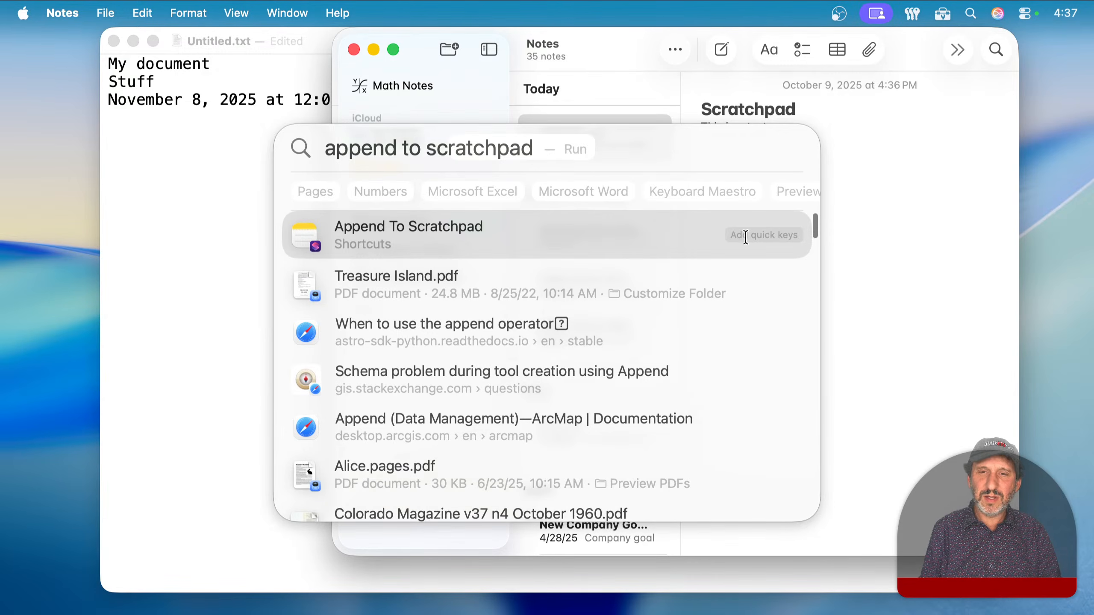
{"action": "left_click", "coordinate": [759, 233]}
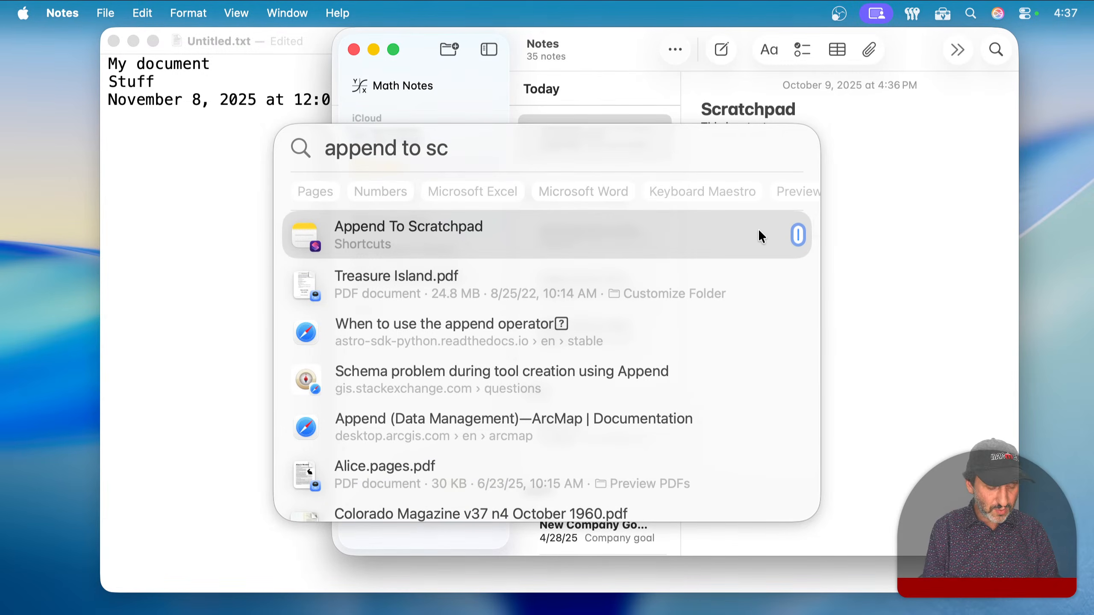
{"action": "type", "text": "ats"}
{"action": "key", "text": "Return"}
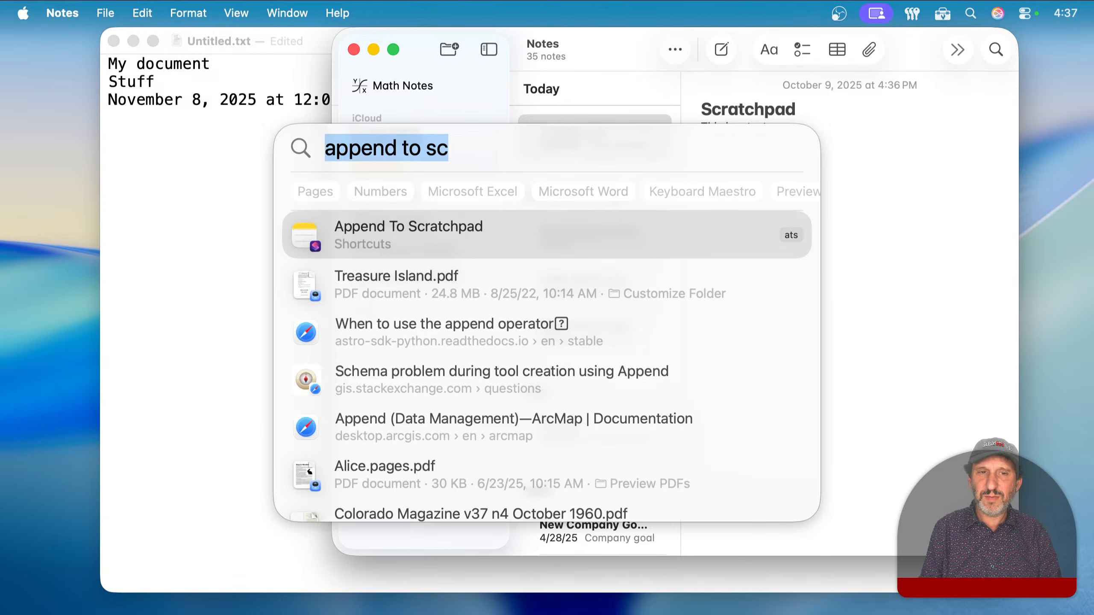
Run Append To Scratchpad from Spotlight with the entry ats This is a test, and move the Spotlight window off the note's text.
{"action": "type", "text": "ats"}
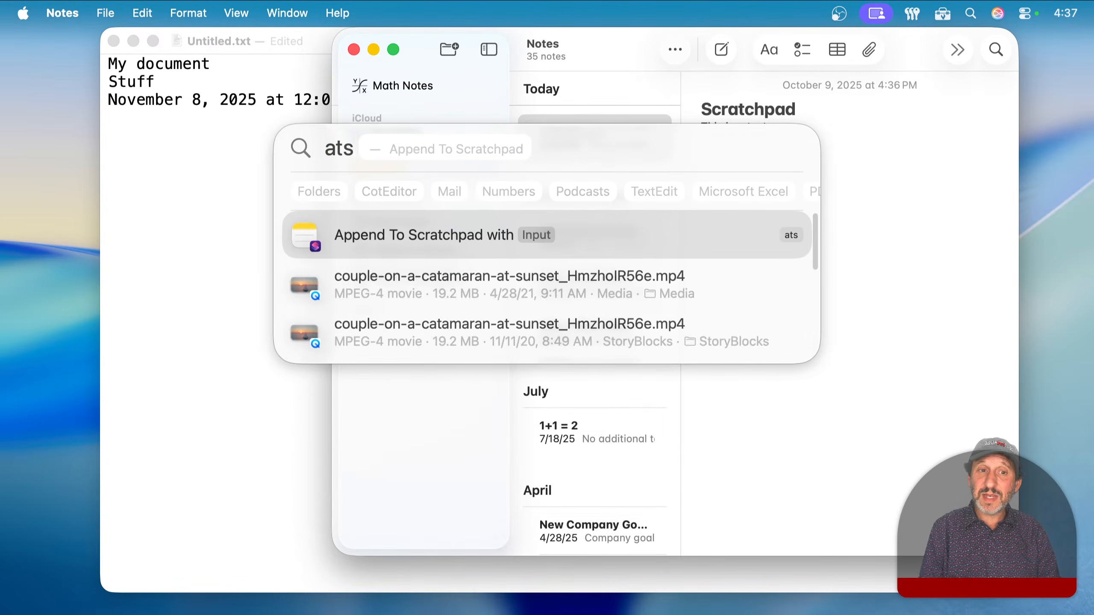
{"action": "type", "text": " This is a test"}
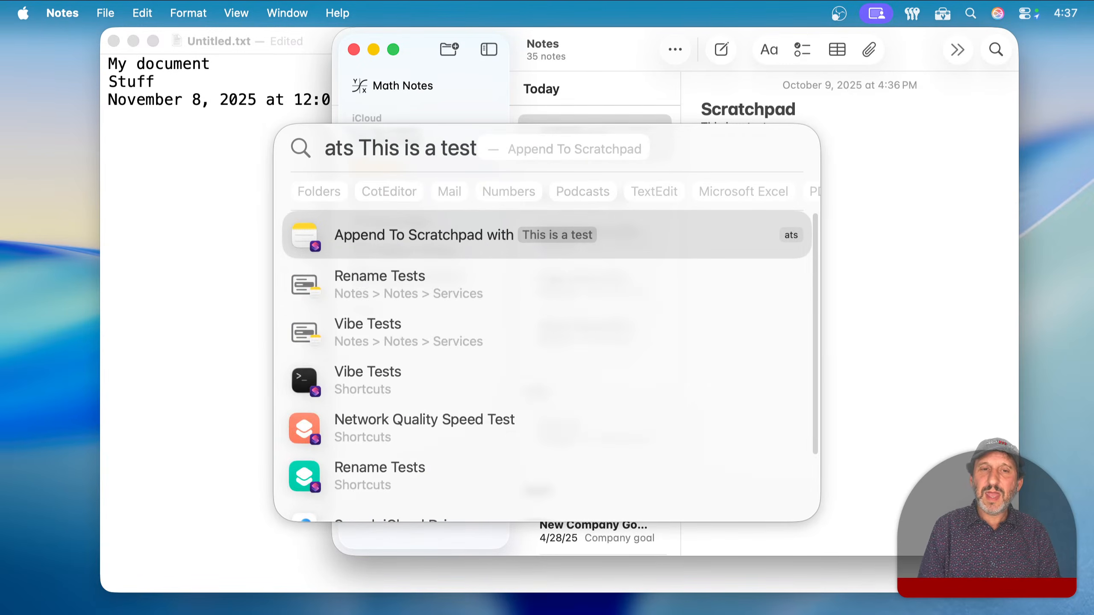
{"action": "key", "text": "Return"}
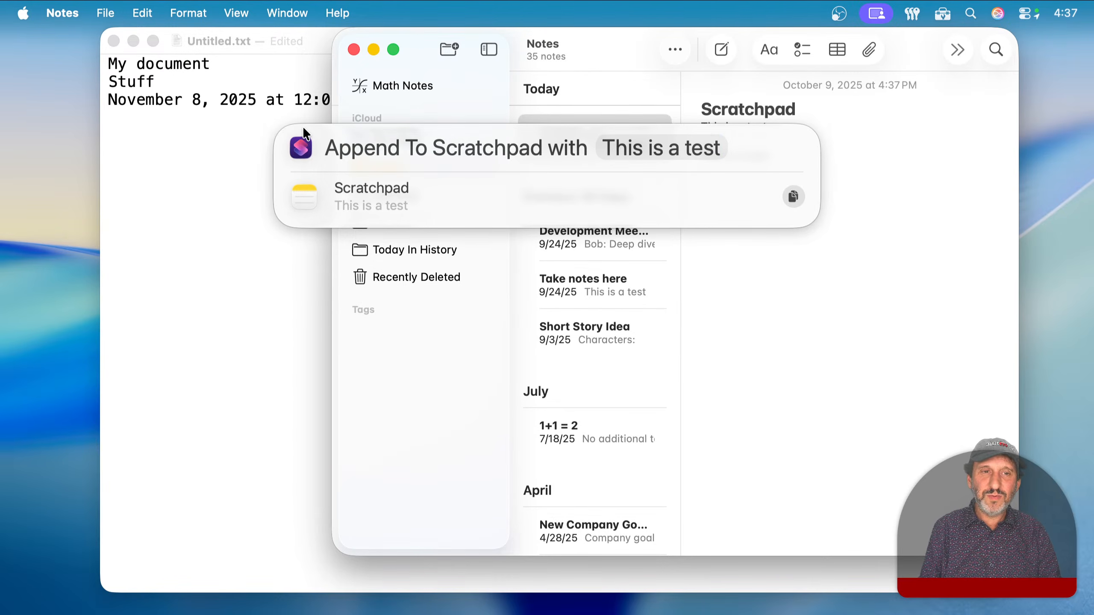
{"action": "left_click_drag", "start_coordinate": [302, 129], "coordinate": [118, 152]}
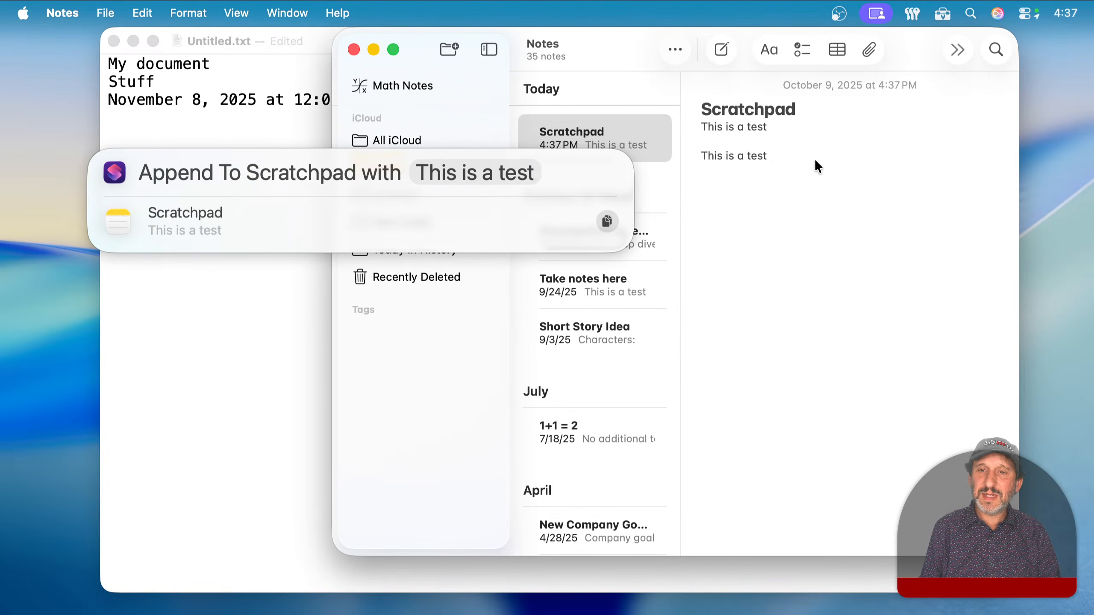
Run Append To Scratchpad again with the same text, and once more with the input Something else.
{"action": "left_click", "coordinate": [543, 173]}
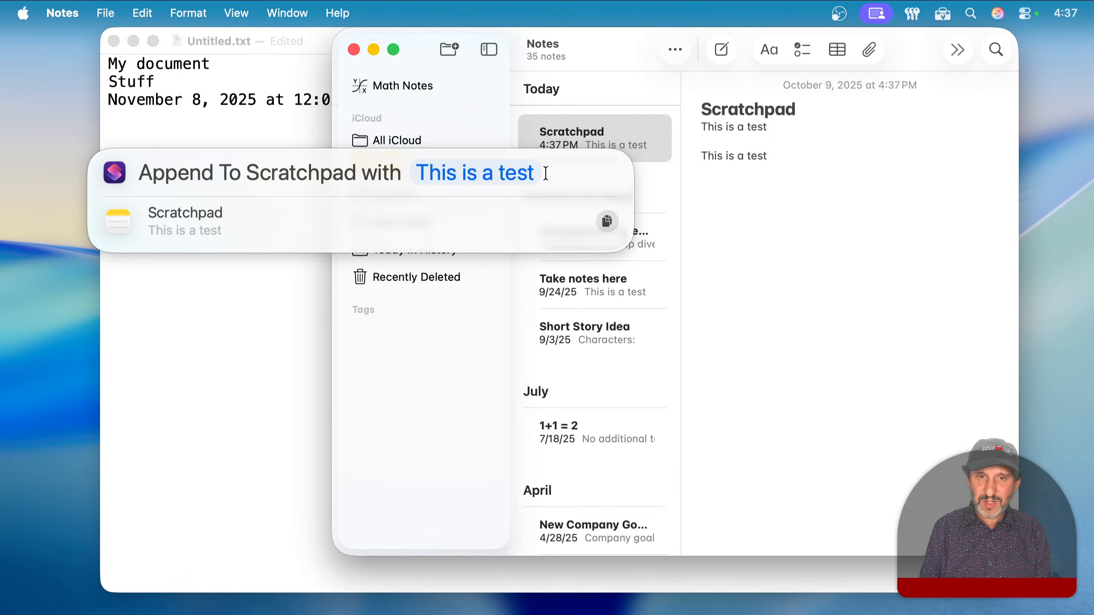
{"action": "key", "text": "Return"}
{"action": "left_click", "coordinate": [493, 173]}
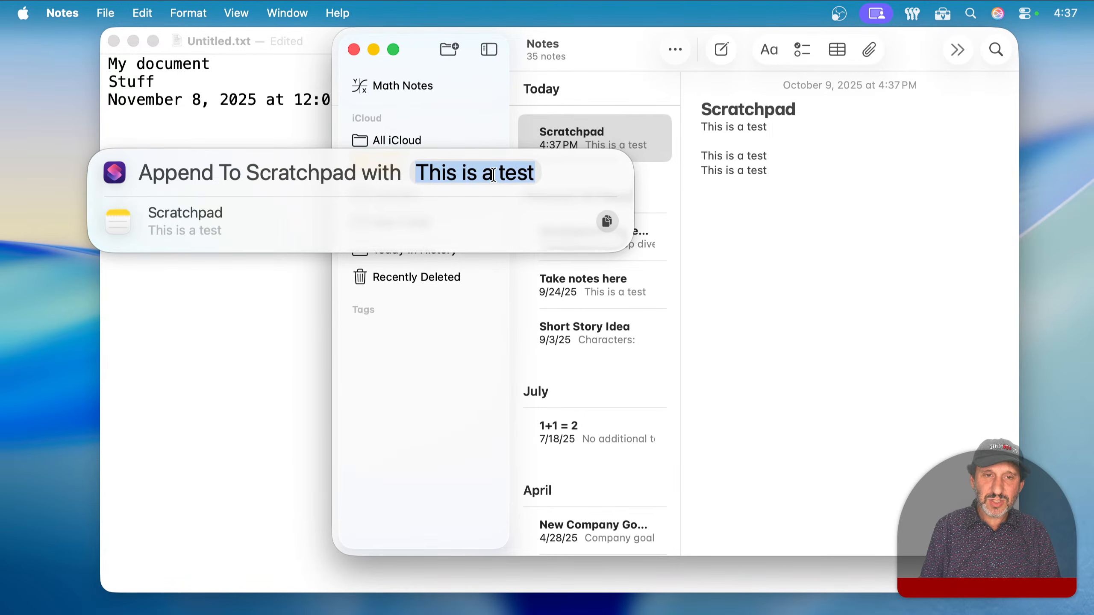
{"action": "type", "text": "Something else"}
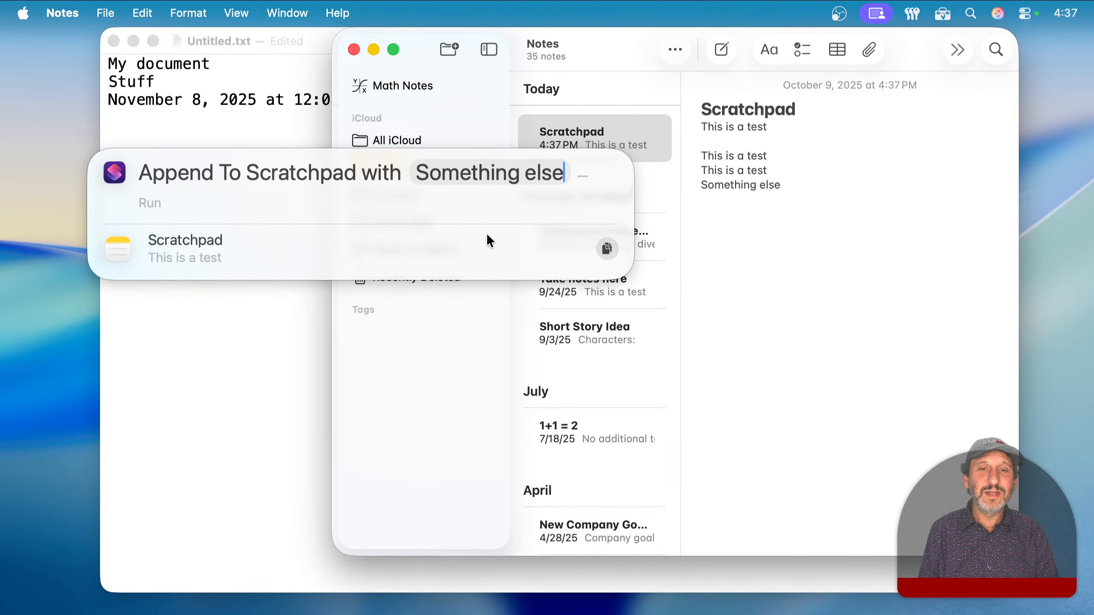
Quit Notes, then open Spotlight and clear its previous Append To Scratchpad entry.
{"action": "left_click", "coordinate": [809, 244]}
{"action": "key", "text": "super+q"}
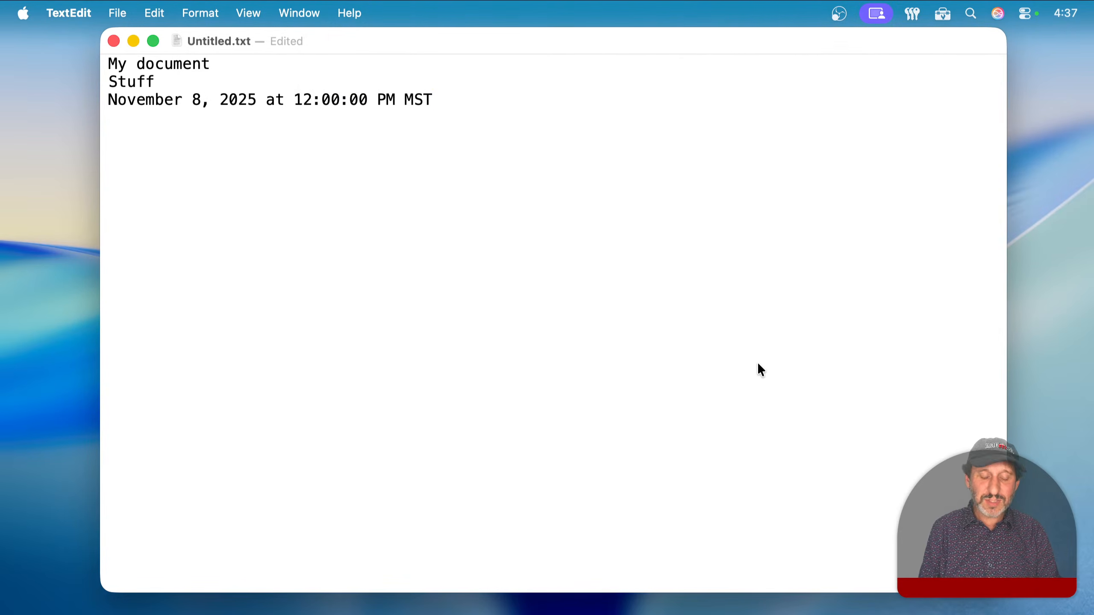
{"action": "key", "text": "super+space"}
{"action": "key", "text": "BackSpace"}
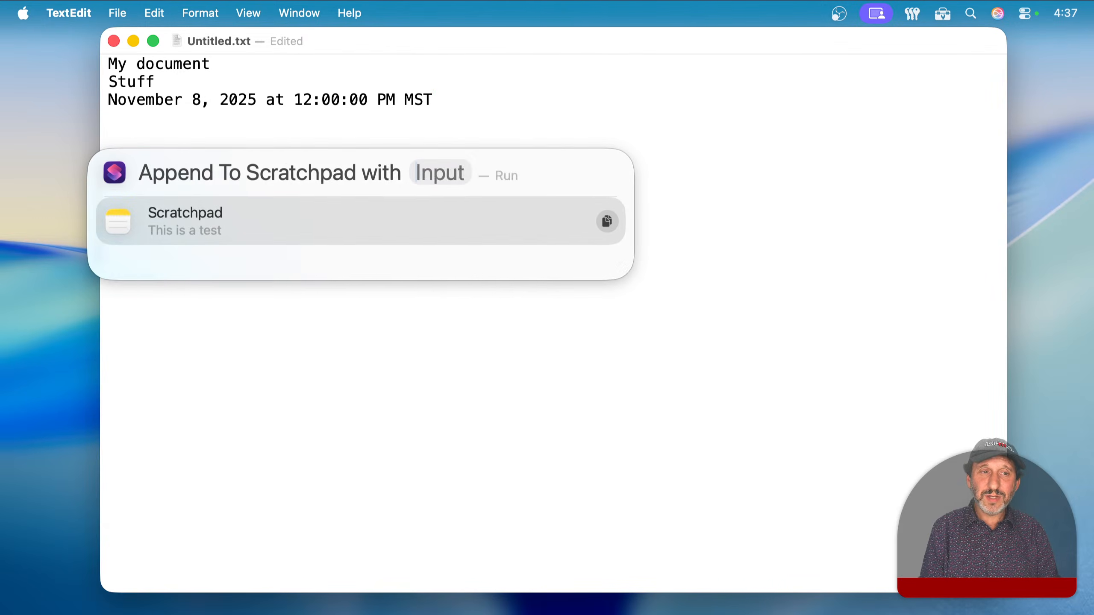
{"action": "key", "text": "BackSpace"}
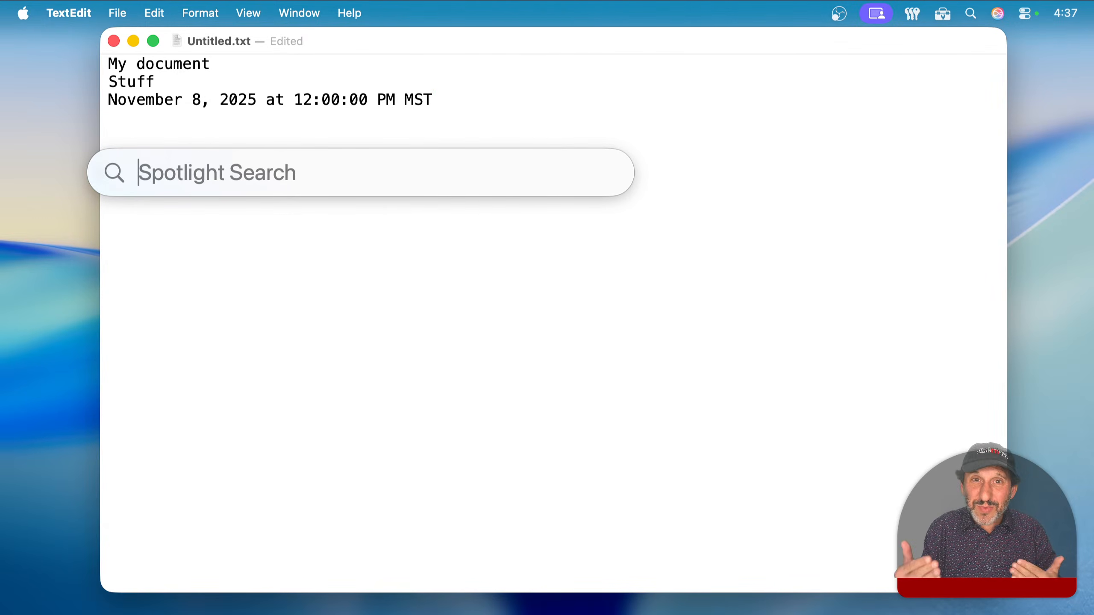
Run Append To Scratchpad from Spotlight with the entry ats Remember to do whatever.
{"action": "type", "text": "at"}
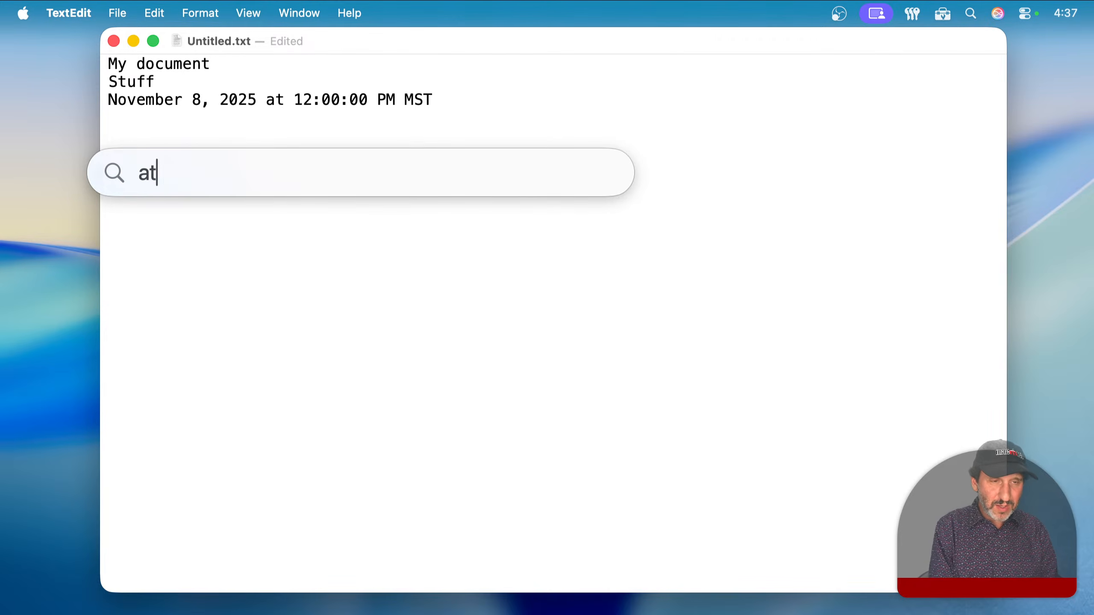
{"action": "type", "text": "s Remeber"}
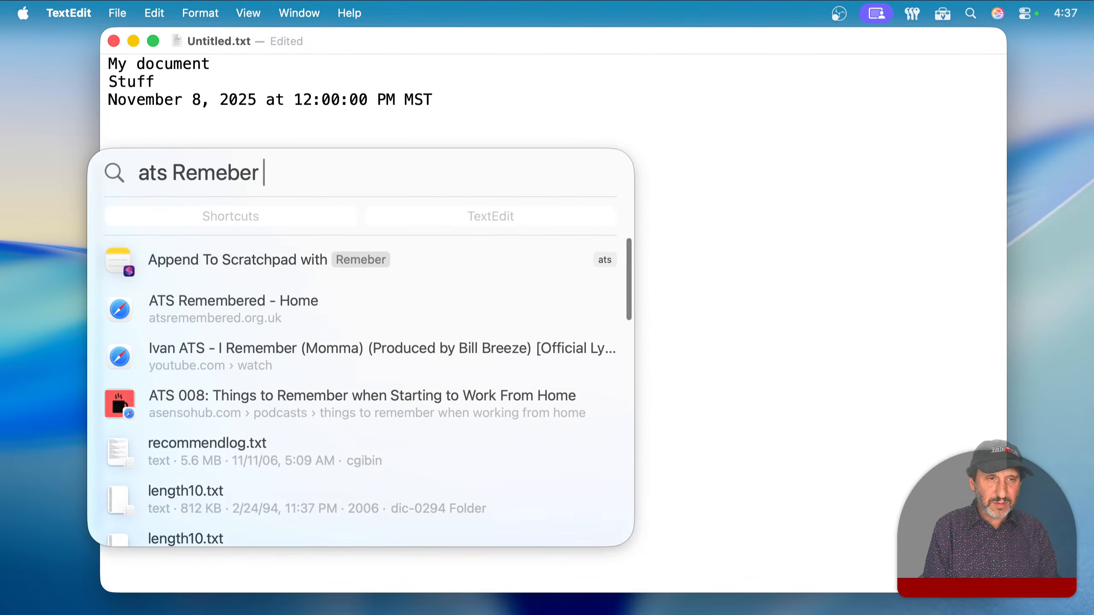
{"action": "key", "text": "BackSpace"}
{"action": "key", "text": "BackSpace"}
{"action": "key", "text": "BackSpace"}
{"action": "type", "text": "mber t"}
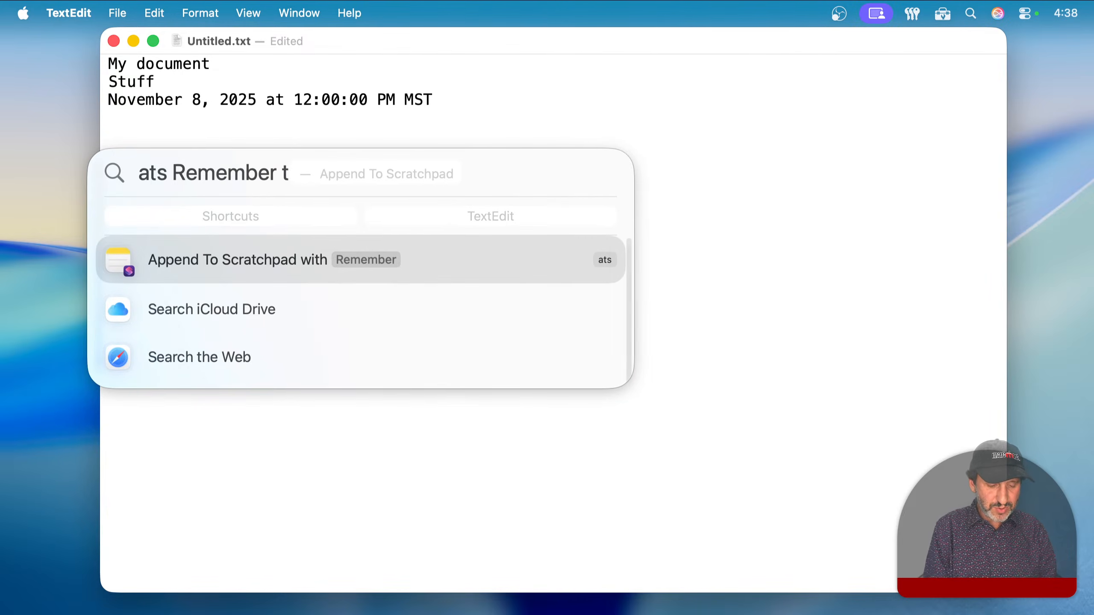
{"action": "type", "text": "o do whatever"}
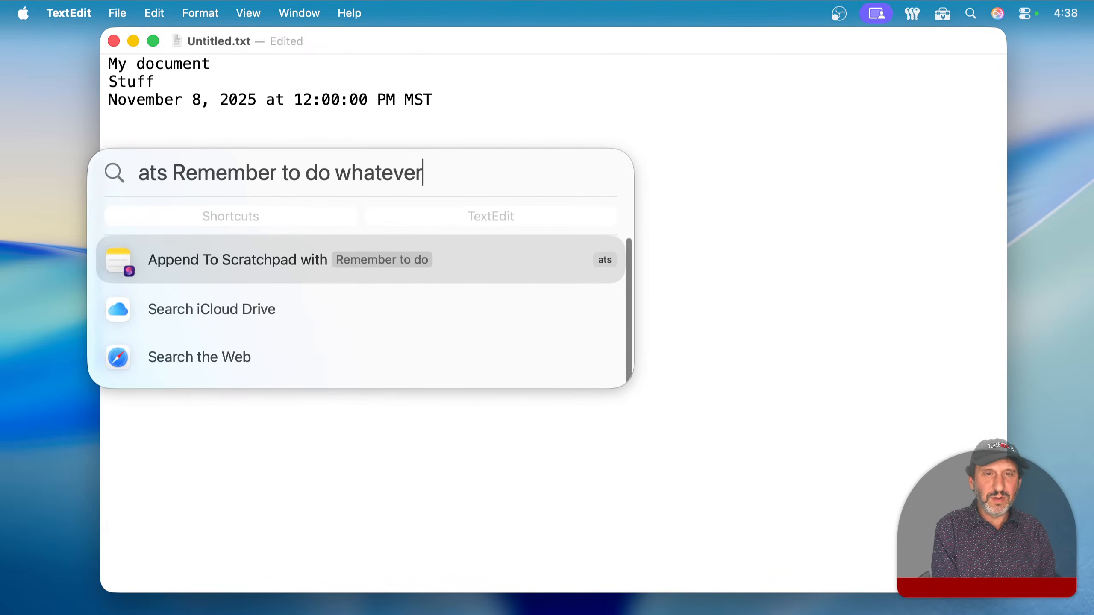
{"action": "key", "text": "Return"}
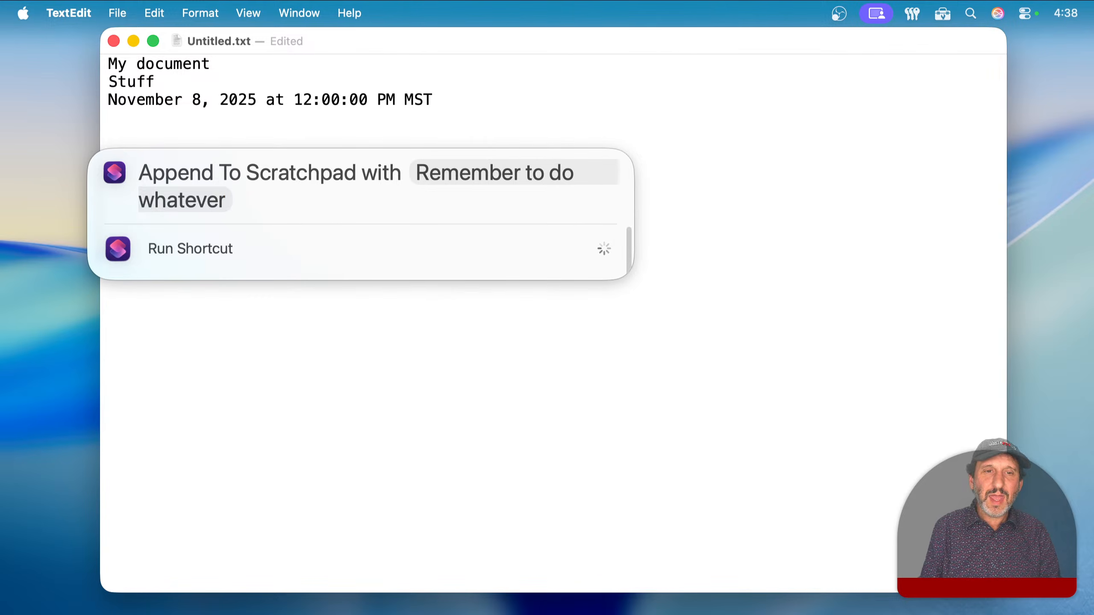
Switch to Notes, hide TextEdit, and check the lines appended to the Scratchpad note.
{"action": "mouse_move", "coordinate": [845, 606]}
{"action": "left_click", "coordinate": [531, 582]}
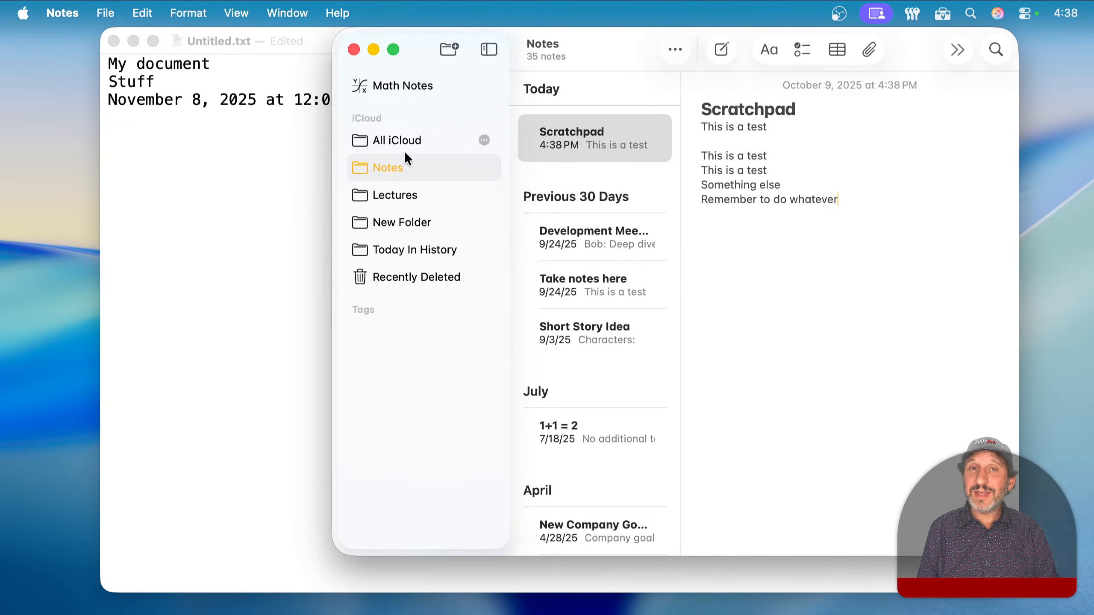
{"action": "left_click", "coordinate": [242, 157]}
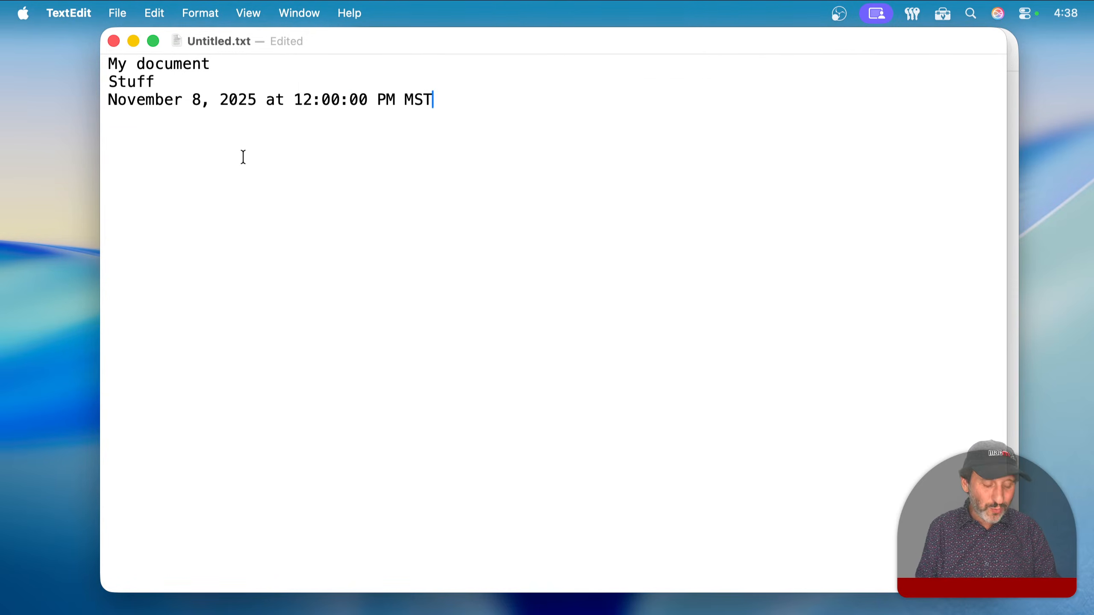
{"action": "key", "text": "super+h"}
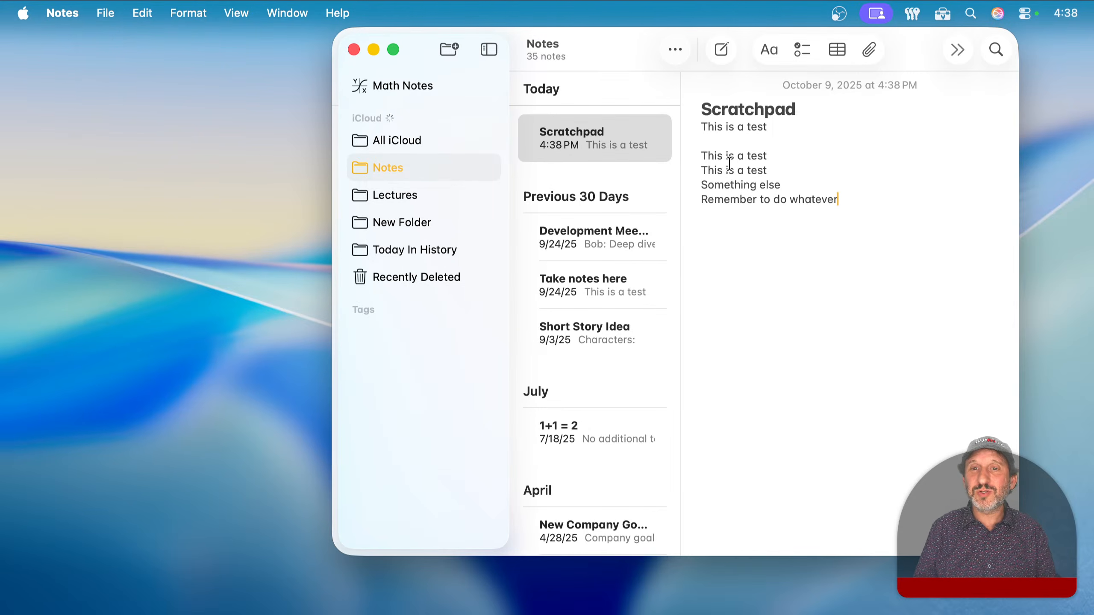
{"action": "left_click_drag", "start_coordinate": [702, 154], "coordinate": [866, 205]}
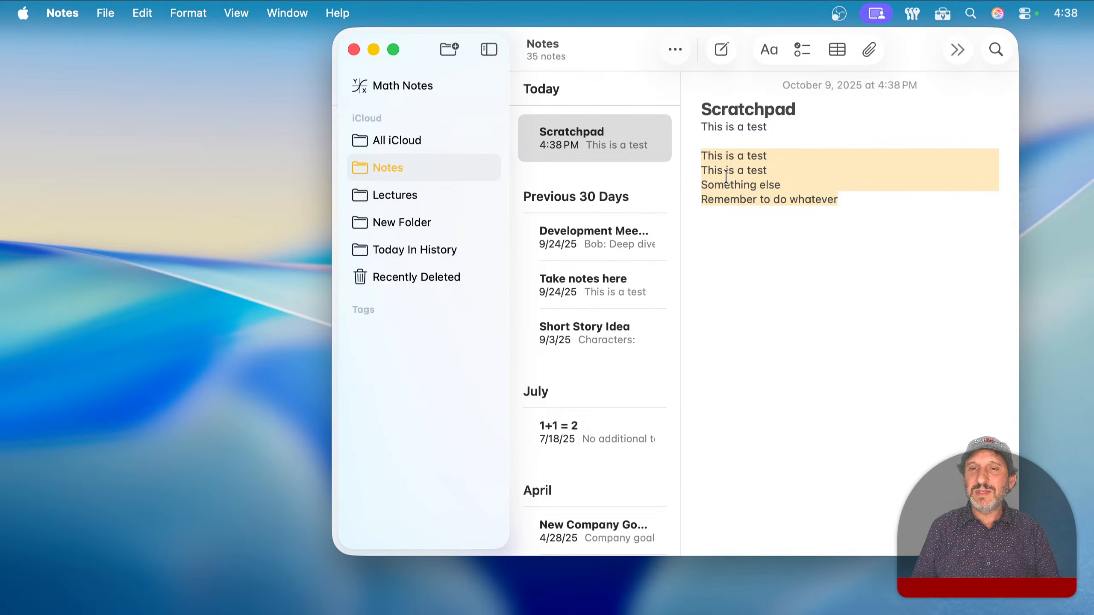
{"action": "left_click", "coordinate": [828, 187]}
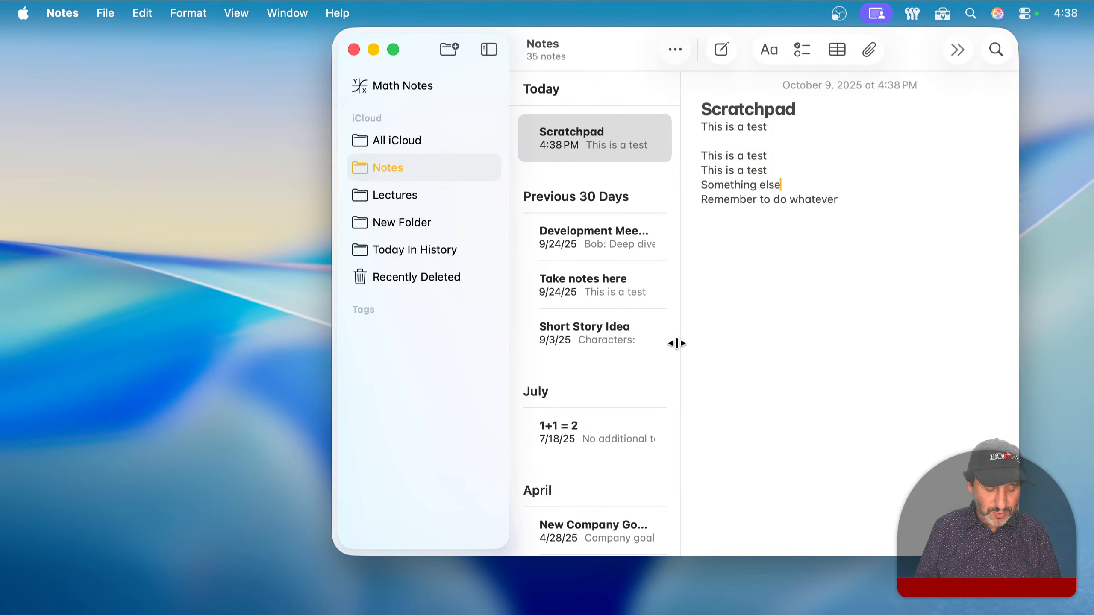
Switch to Shortcuts and open Append To Scratchpad for editing with the action library shown.
{"action": "mouse_move", "coordinate": [710, 603]}
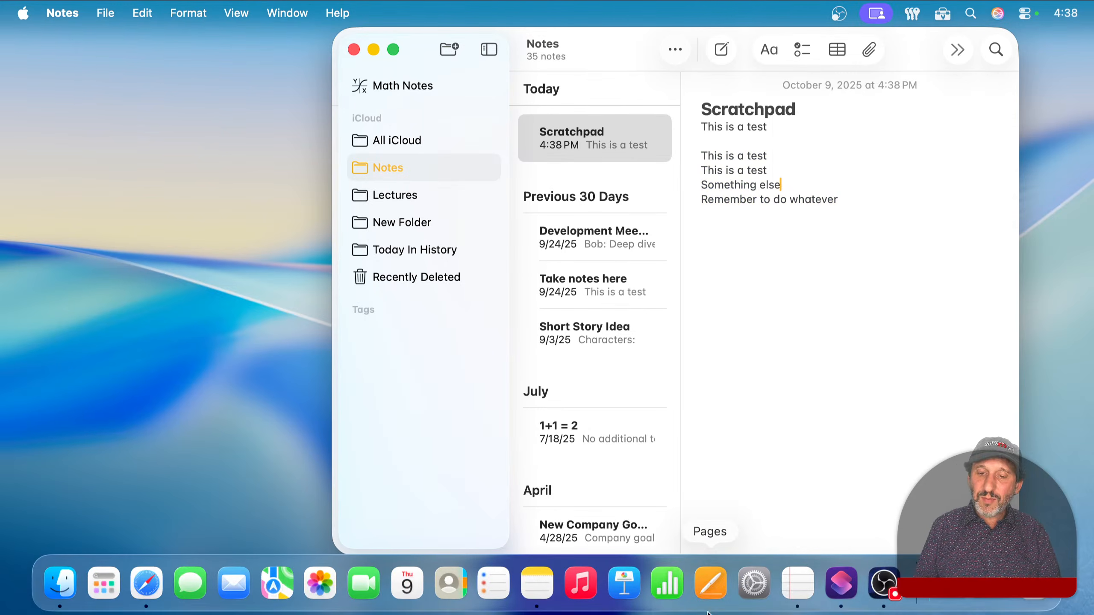
{"action": "left_click", "coordinate": [840, 584]}
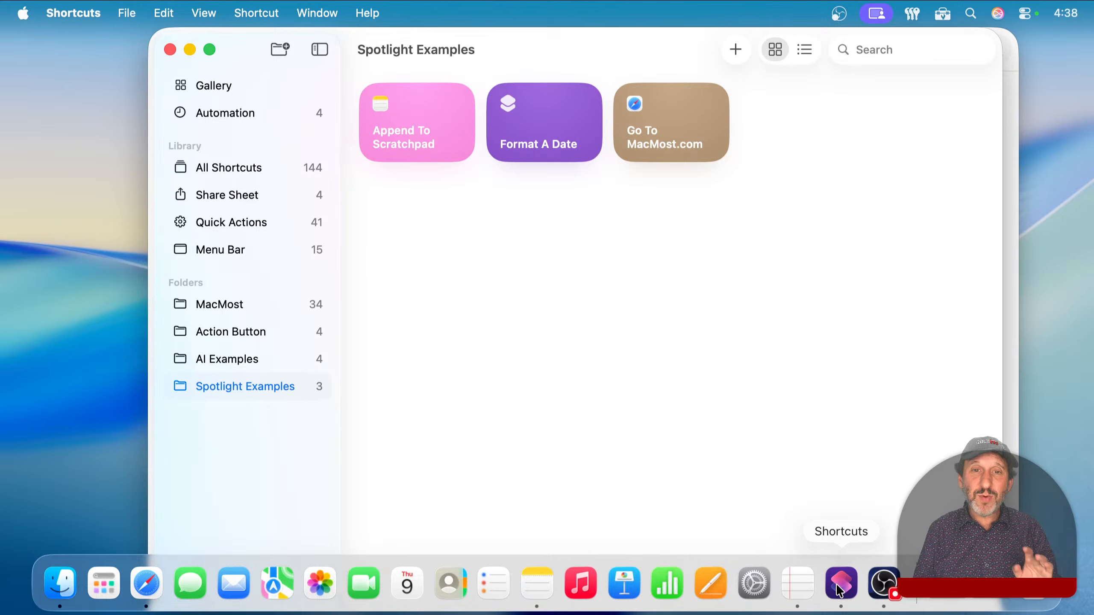
{"action": "double_click", "coordinate": [452, 140]}
{"action": "left_click", "coordinate": [914, 51]}
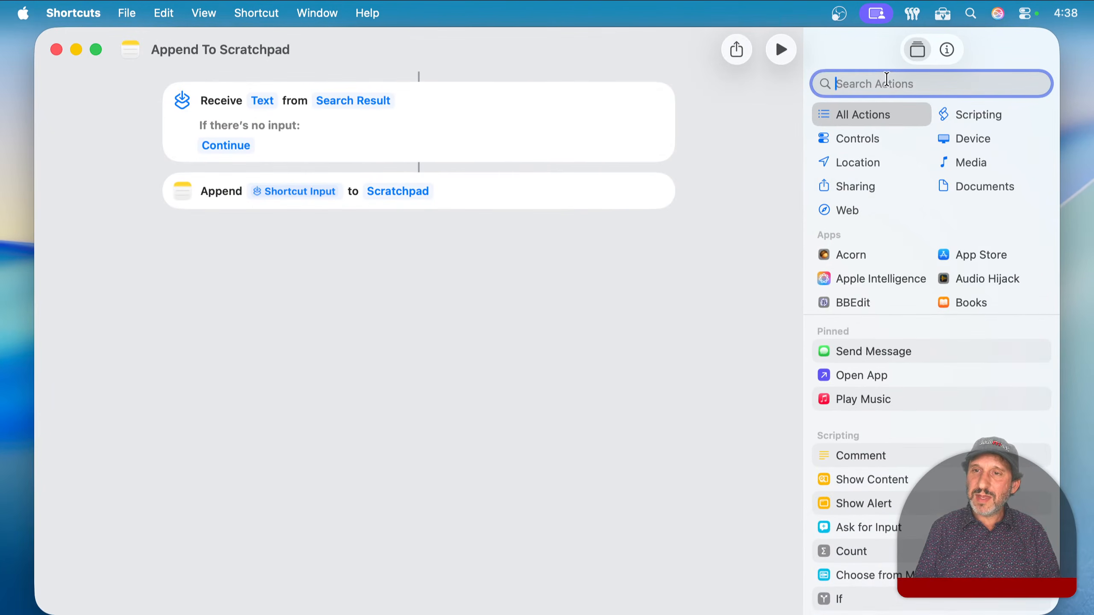
Add Date and Format Date actions before the Append action, and expand the Format Date options.
{"action": "type", "text": "date"}
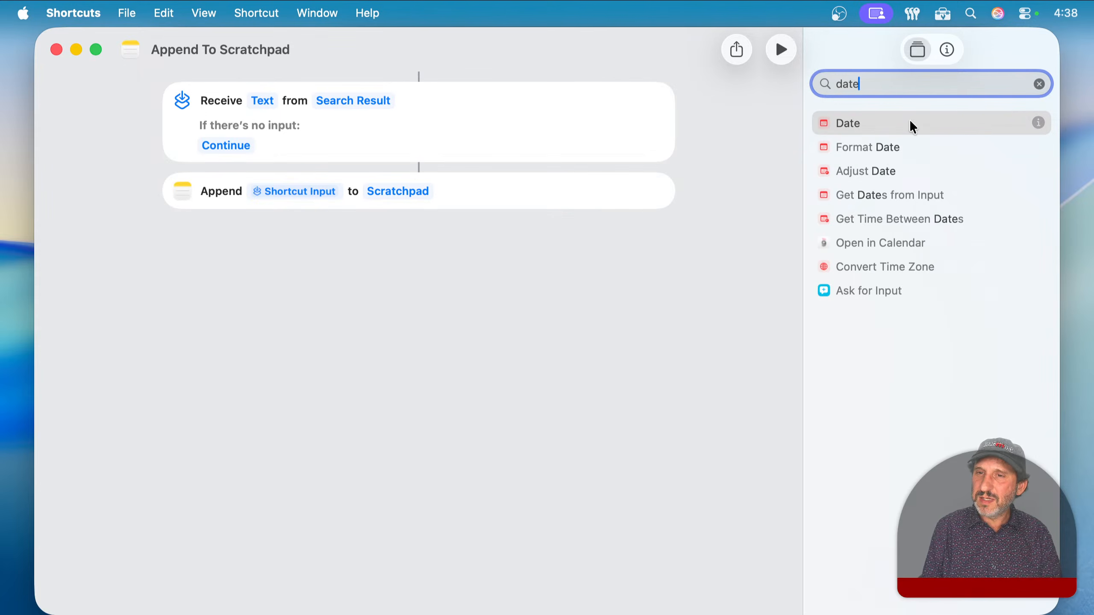
{"action": "left_click_drag", "start_coordinate": [868, 124], "coordinate": [368, 201]}
{"action": "left_click_drag", "start_coordinate": [815, 156], "coordinate": [372, 247]}
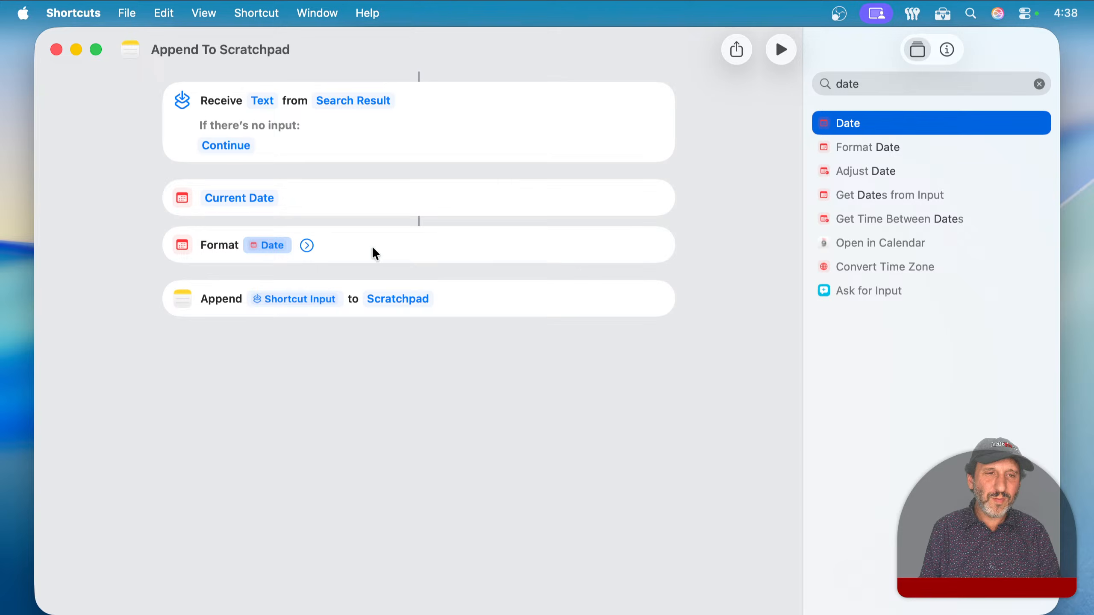
{"action": "left_click", "coordinate": [307, 245]}
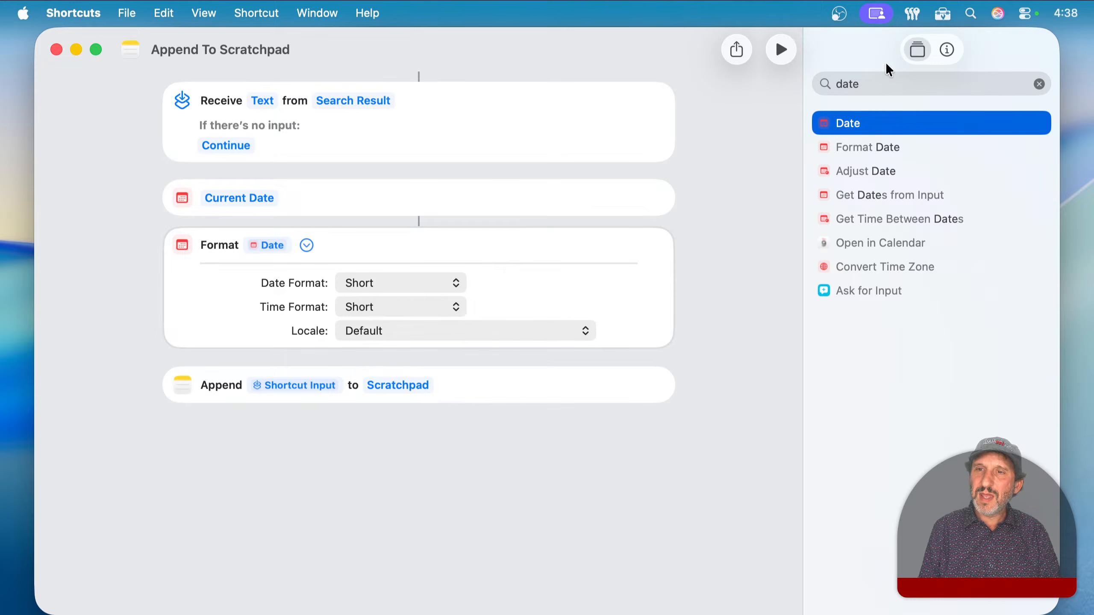
Add a Text action between the Format Date and Append actions.
{"action": "left_click", "coordinate": [871, 80]}
{"action": "type", "text": "text"}
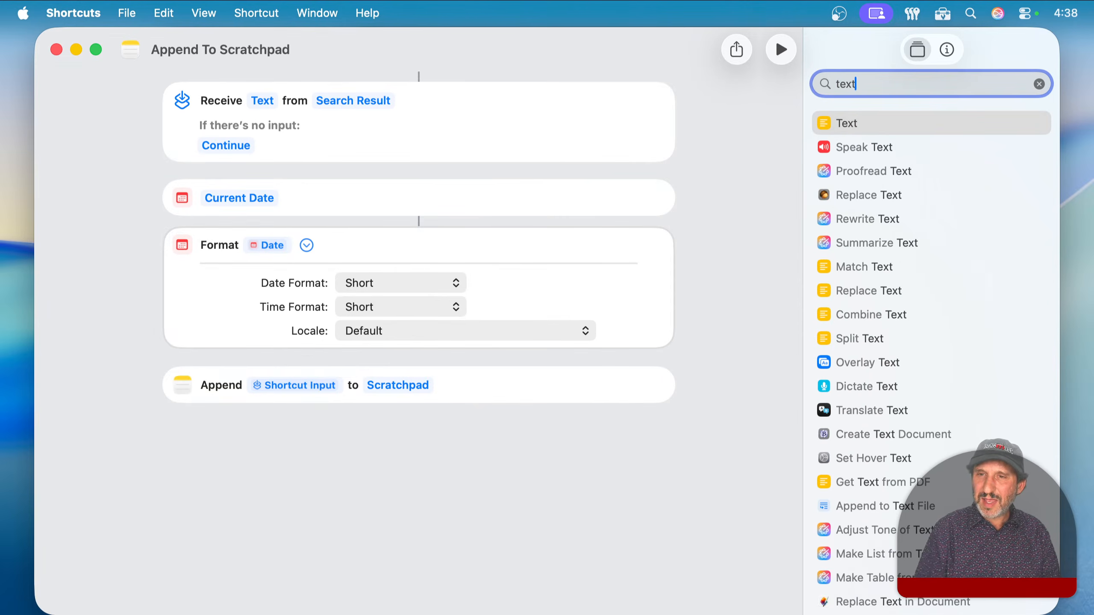
{"action": "left_click_drag", "start_coordinate": [857, 122], "coordinate": [293, 402]}
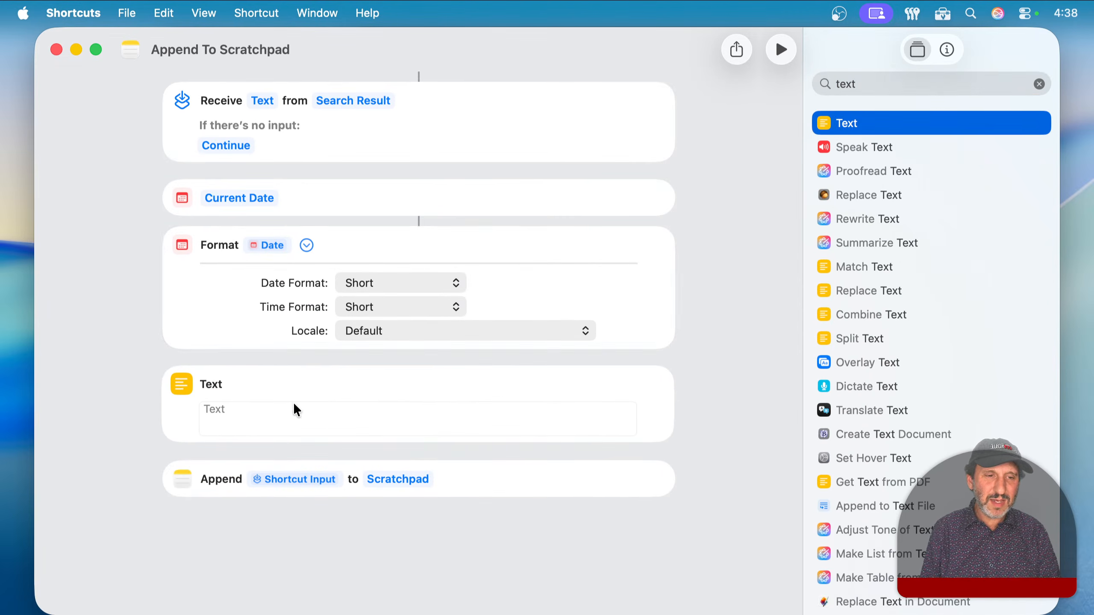
{"action": "left_click", "coordinate": [243, 415]}
{"action": "right_click", "coordinate": [241, 416]}
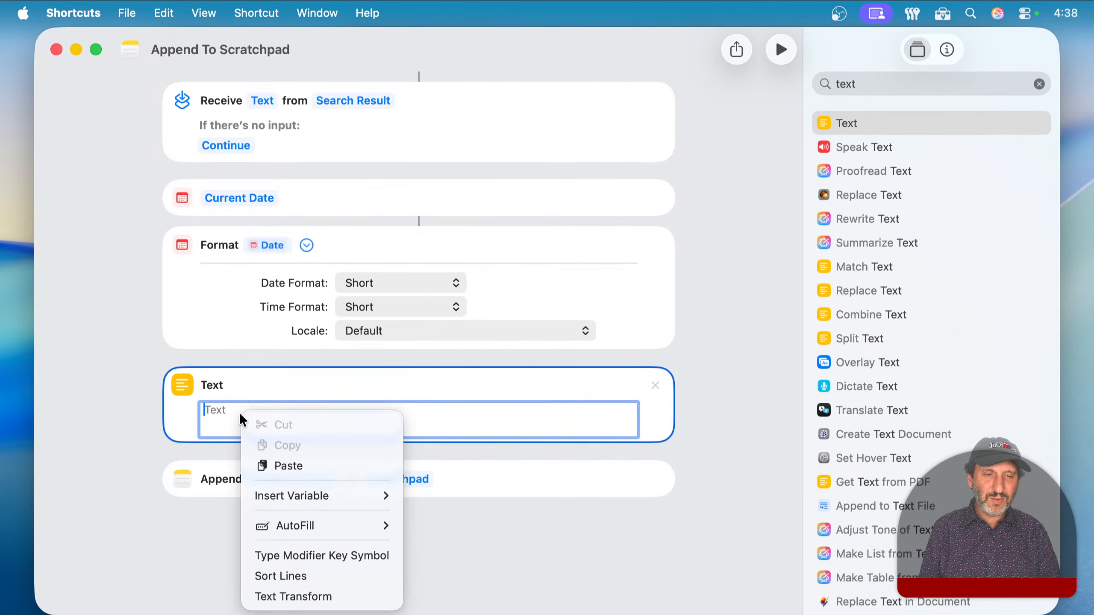
{"action": "mouse_move", "coordinate": [302, 494]}
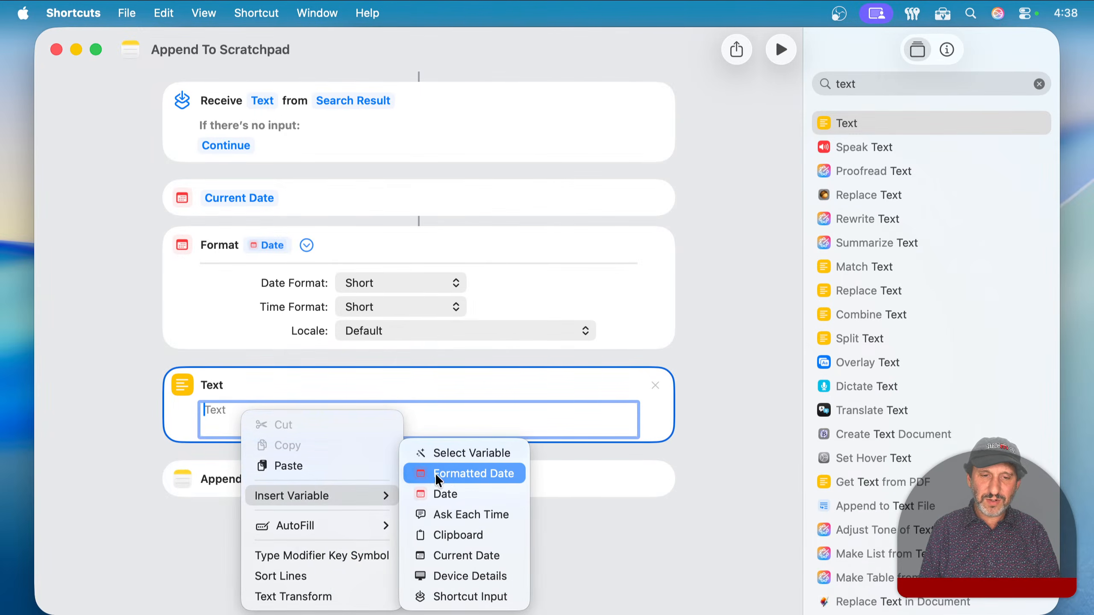
{"action": "left_click", "coordinate": [448, 473]}
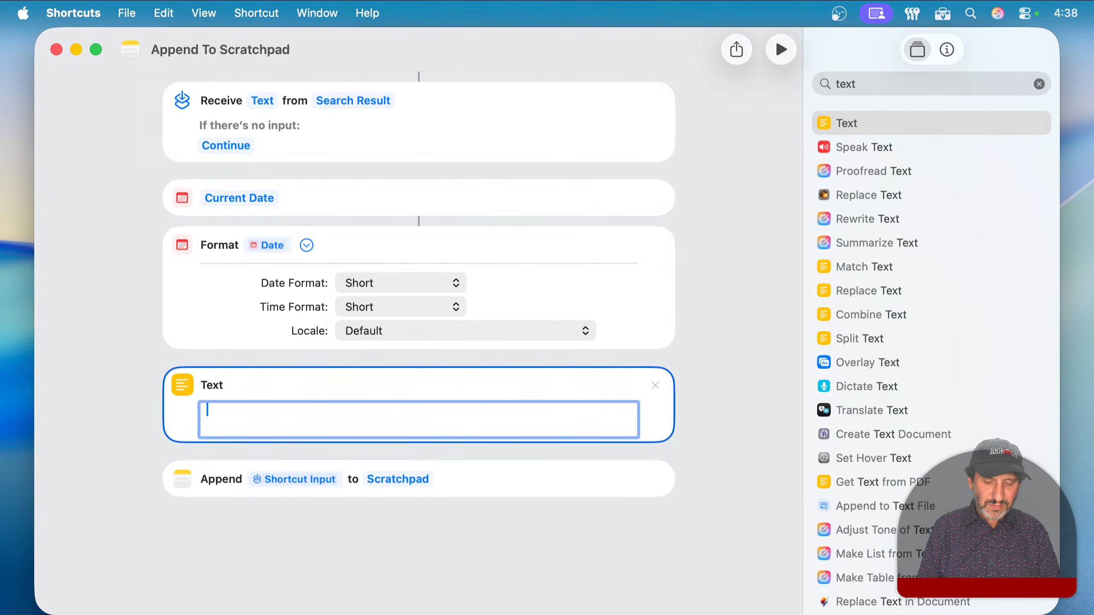
{"action": "key", "text": "BackSpace"}
Insert the Formatted Date variable into the Text action.
{"action": "right_click", "coordinate": [233, 414]}
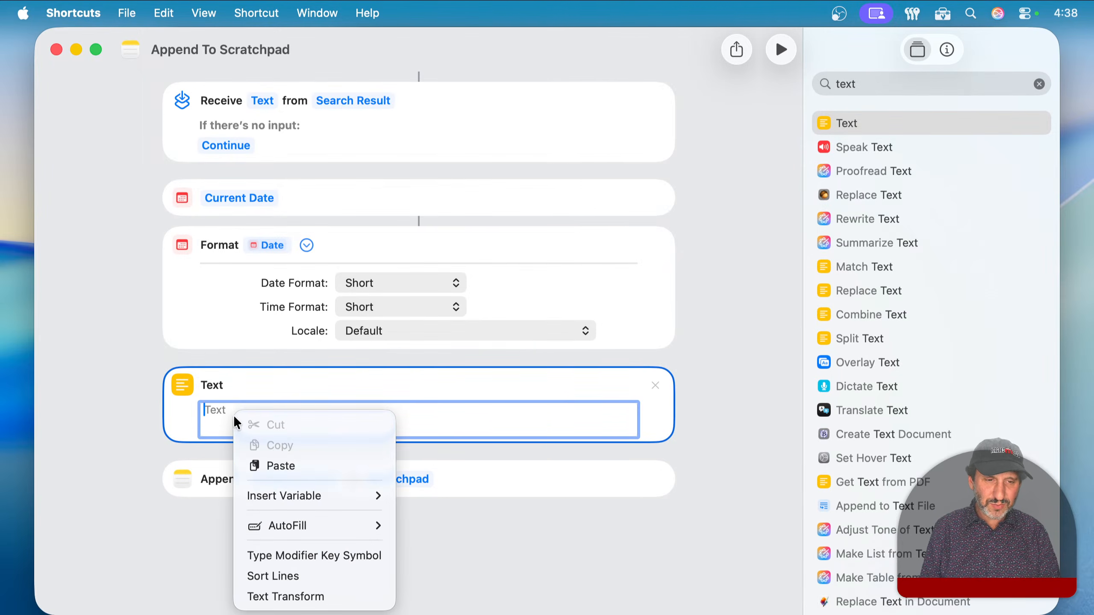
{"action": "mouse_move", "coordinate": [300, 486]}
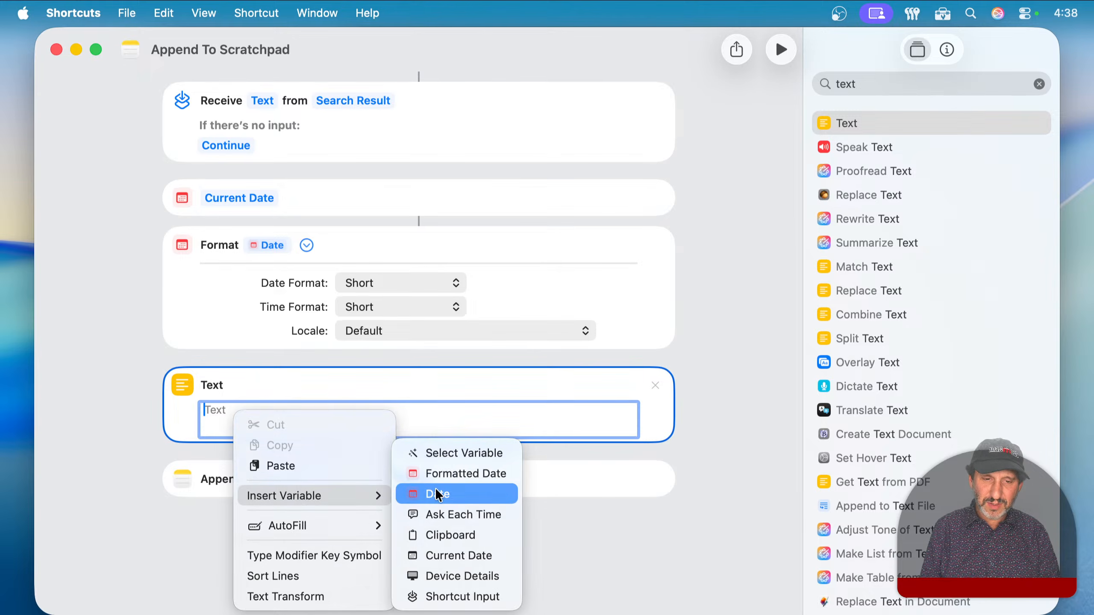
{"action": "left_click", "coordinate": [460, 472]}
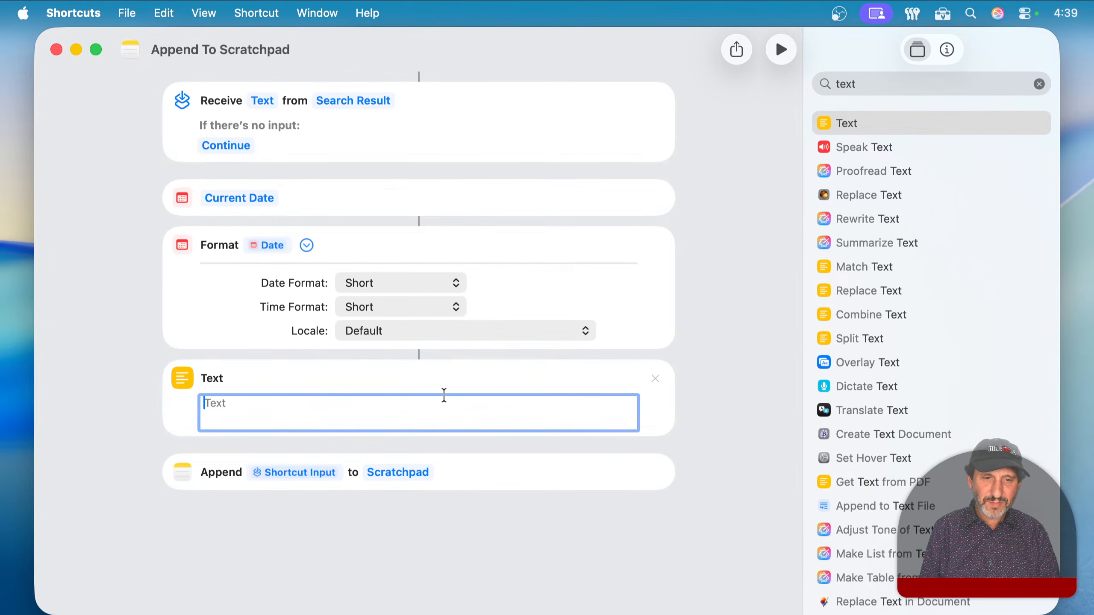
{"action": "left_click", "coordinate": [551, 284]}
Add a colon after Formatted Date in the Text action, followed by the Shortcut Input variable.
{"action": "left_click", "coordinate": [344, 410]}
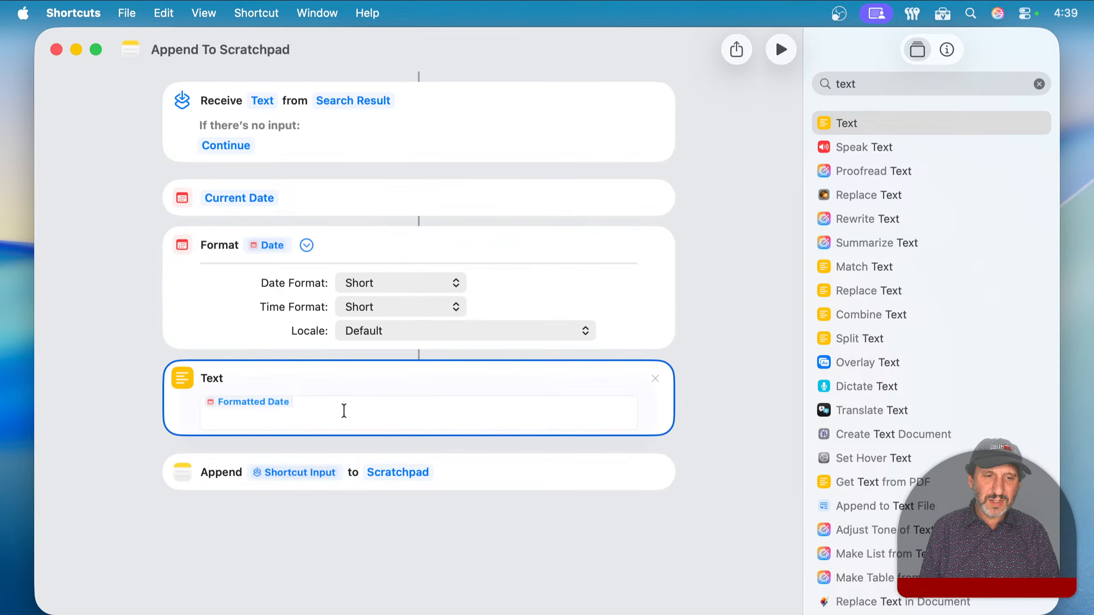
{"action": "type", "text": ":"}
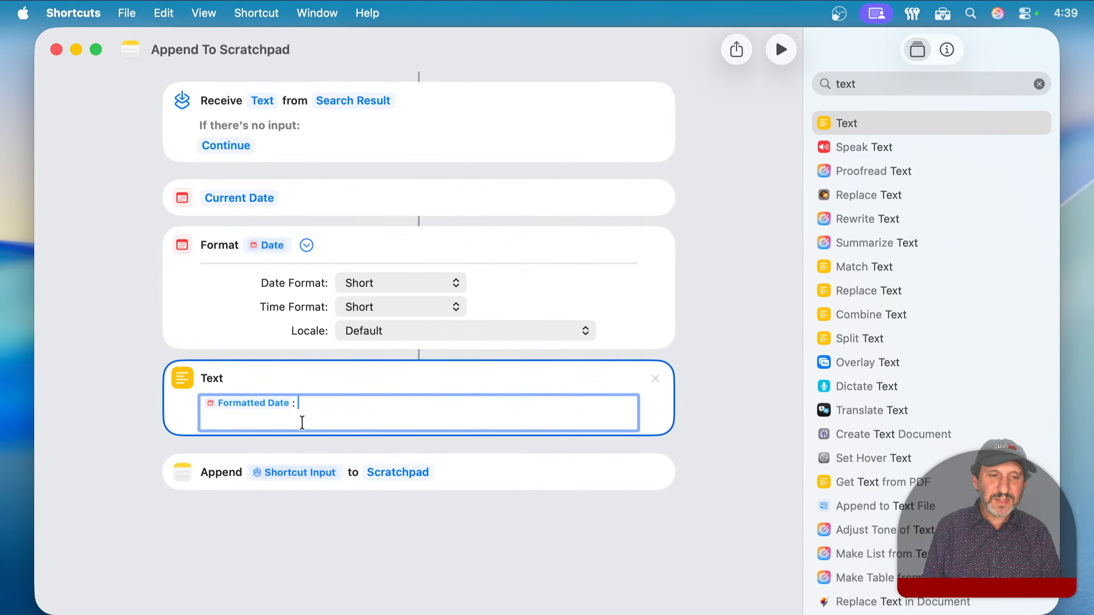
{"action": "right_click", "coordinate": [316, 411]}
{"action": "mouse_move", "coordinate": [389, 494]}
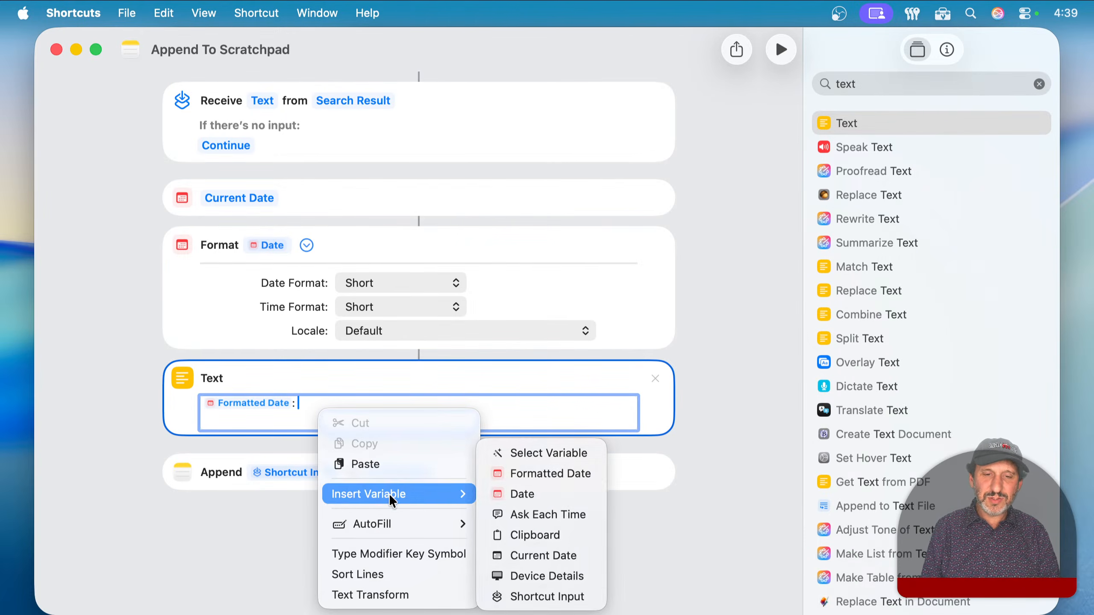
{"action": "left_click", "coordinate": [551, 597]}
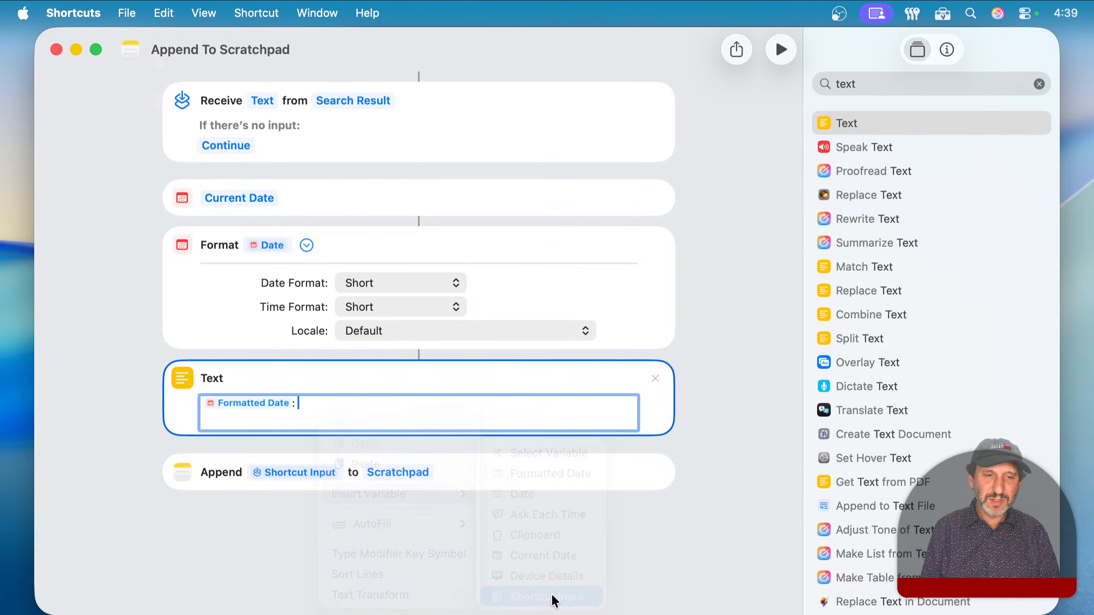
Replace Shortcut Input in the Append action with the Text action's output, and switch to Notes.
{"action": "left_click", "coordinate": [274, 473]}
{"action": "left_click", "coordinate": [289, 267]}
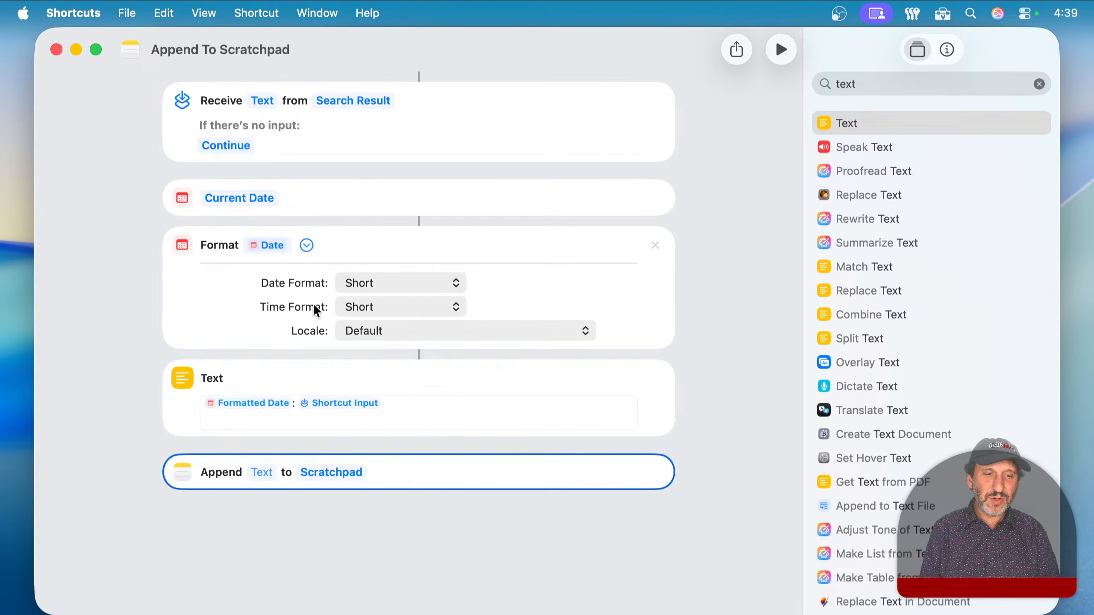
{"action": "left_click", "coordinate": [265, 474]}
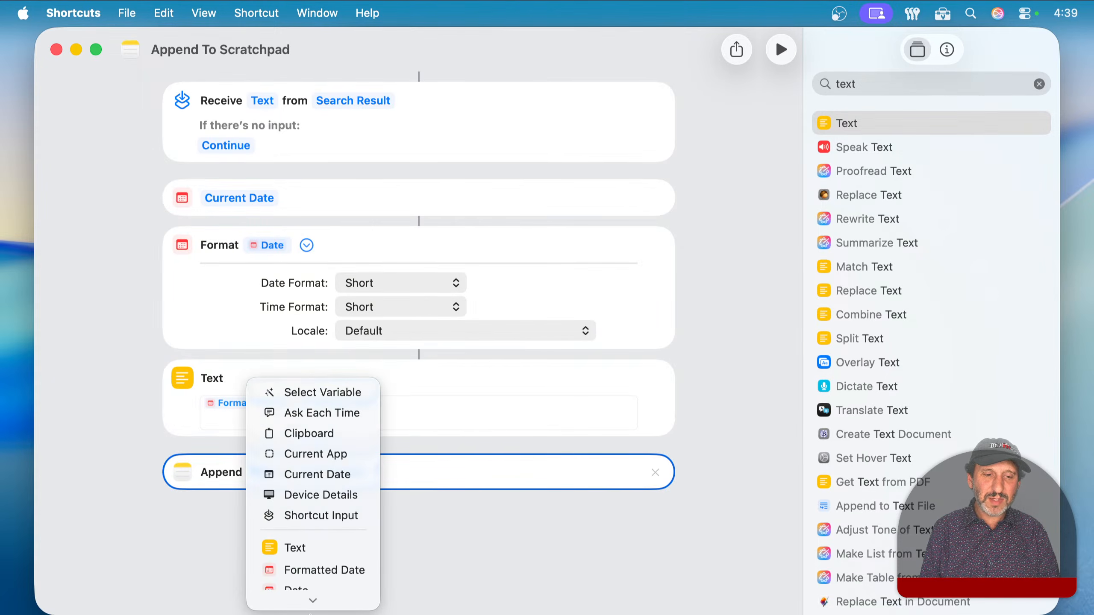
{"action": "left_click", "coordinate": [302, 527]}
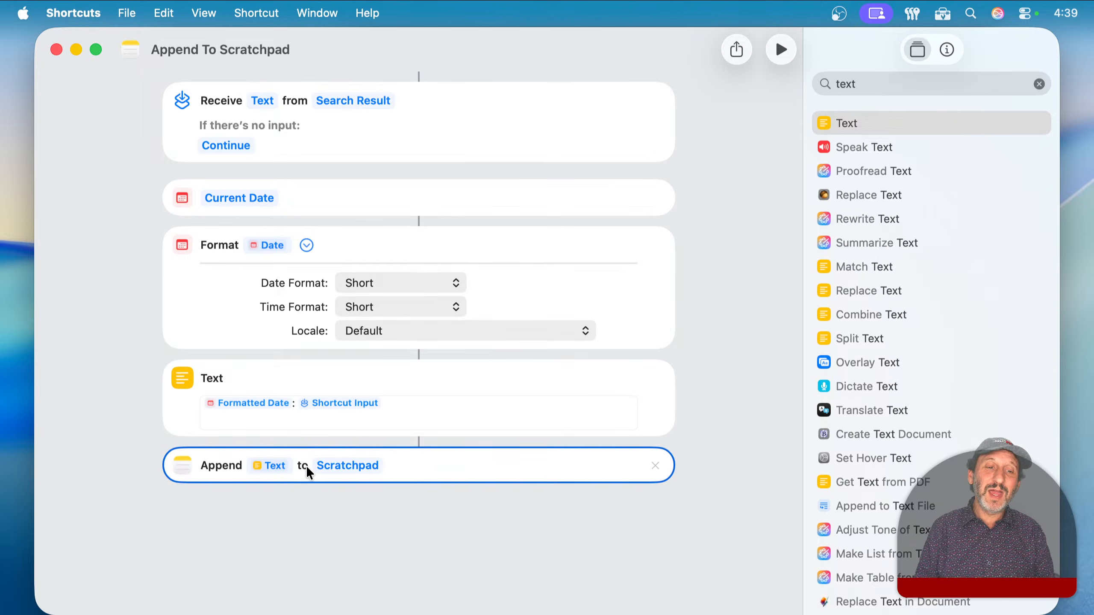
{"action": "left_click", "coordinate": [747, 107]}
{"action": "key", "text": "super+Tab"}
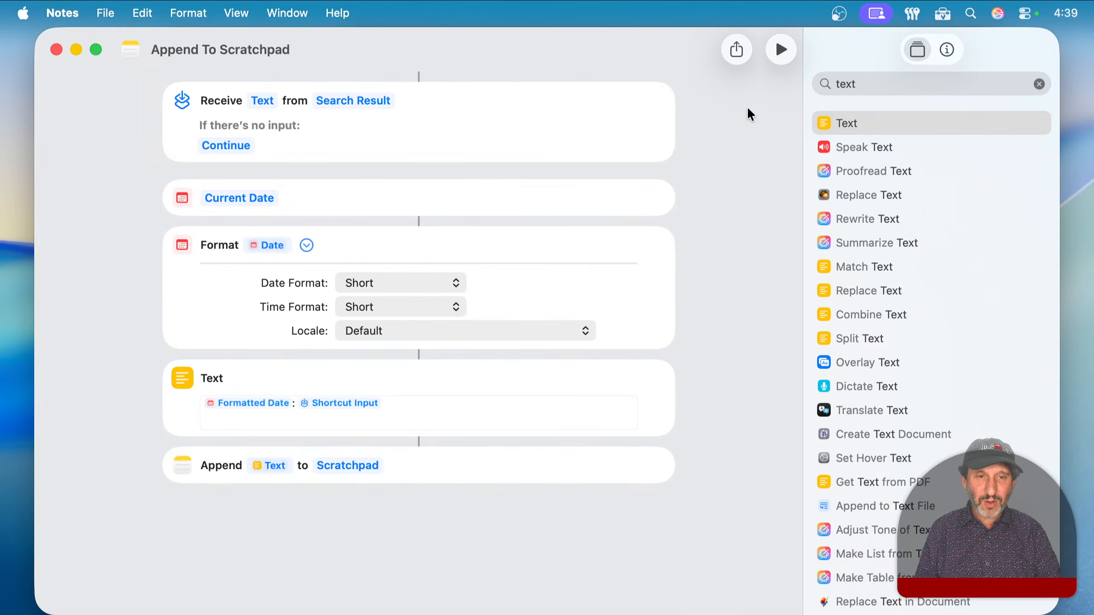
Clear the previous Append To Scratchpad entry in Spotlight and call up the shortcut with its quick key ats.
{"action": "key", "text": "super+space"}
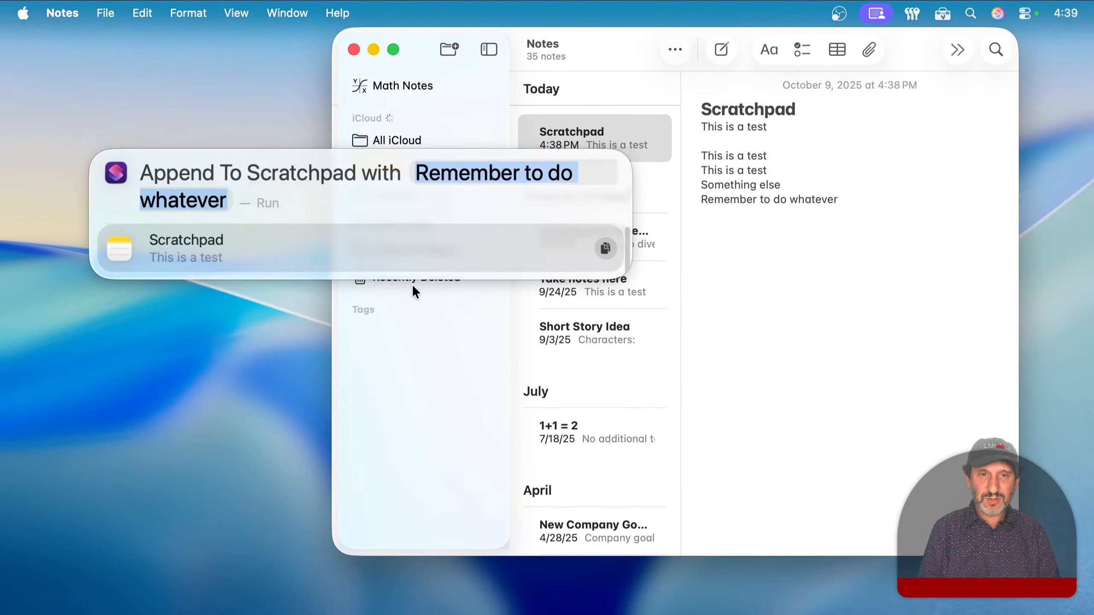
{"action": "key", "text": "BackSpace"}
{"action": "key", "text": "BackSpace"}
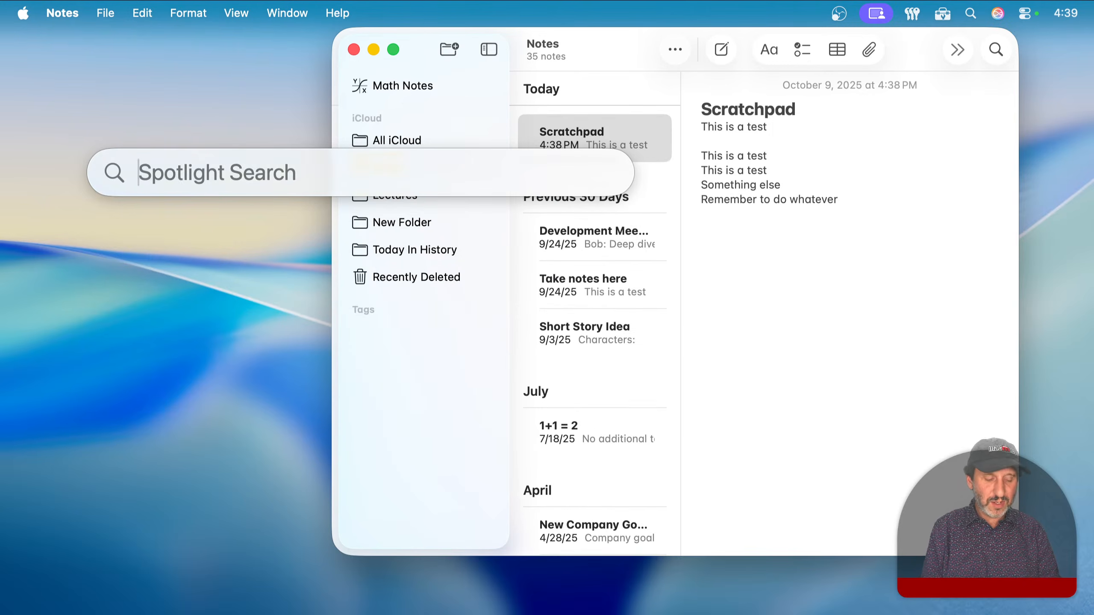
{"action": "type", "text": "ast"}
{"action": "key", "text": "BackSpace"}
{"action": "key", "text": "BackSpace"}
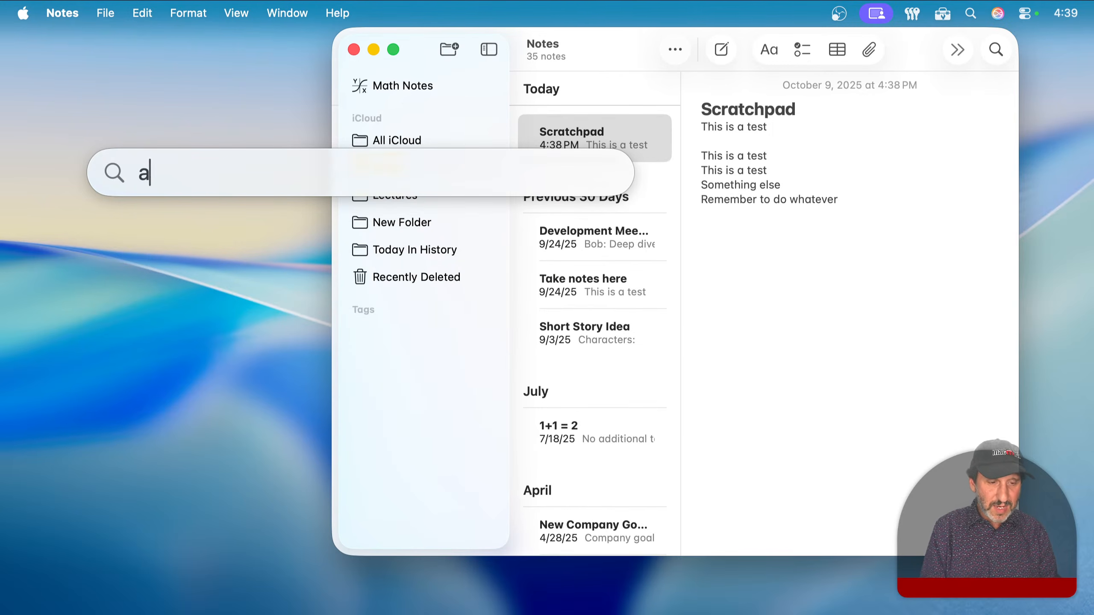
{"action": "type", "text": "ts"}
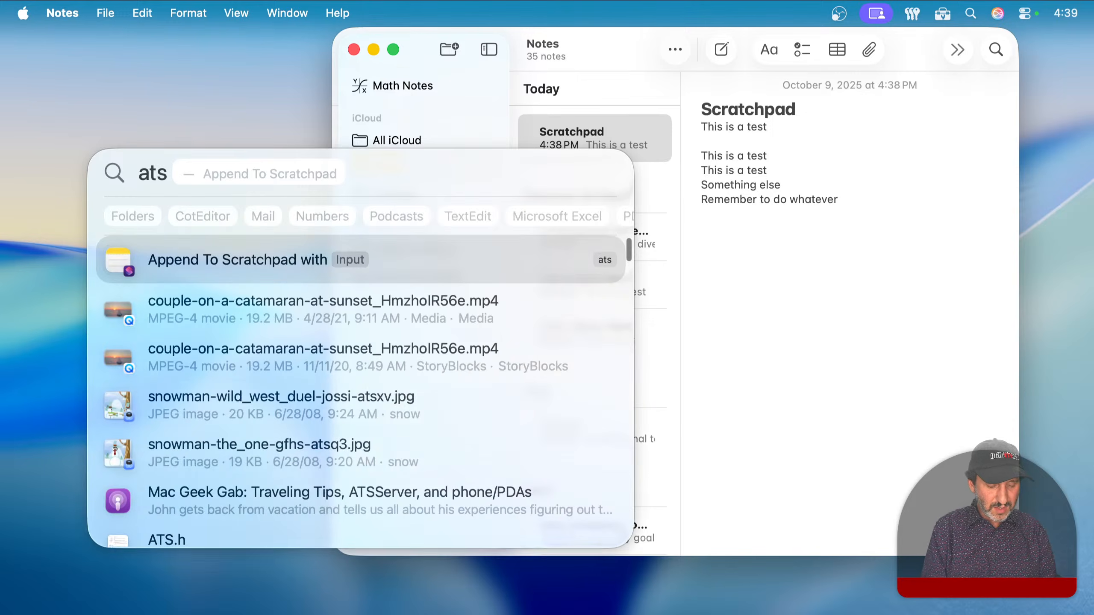
Run Append To Scratchpad with the input "something", and switch back to the Shortcuts app.
{"action": "type", "text": " something"}
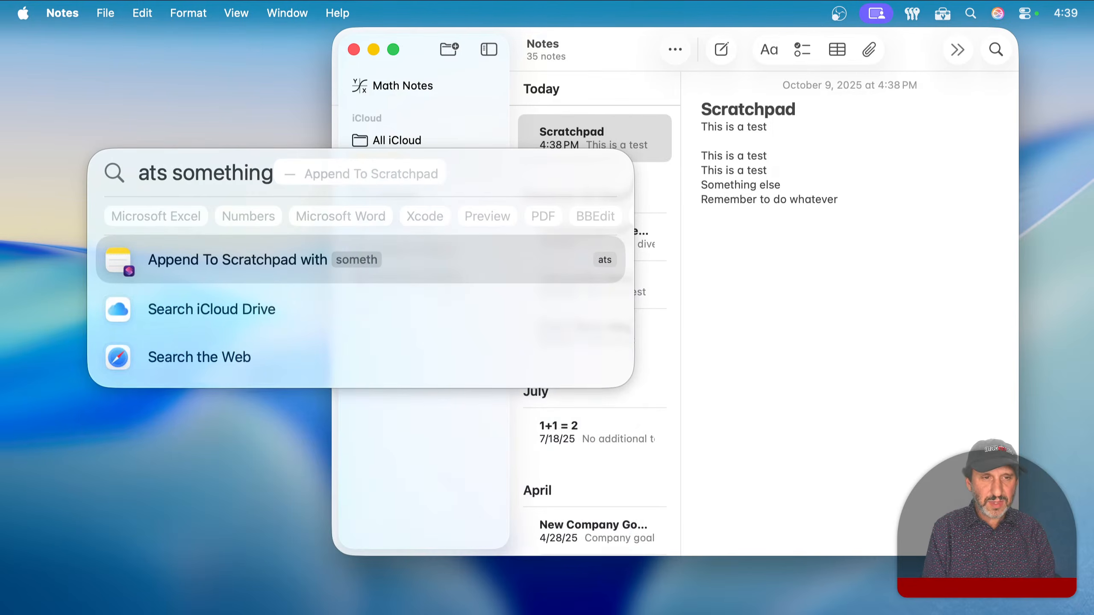
{"action": "key", "text": "Return"}
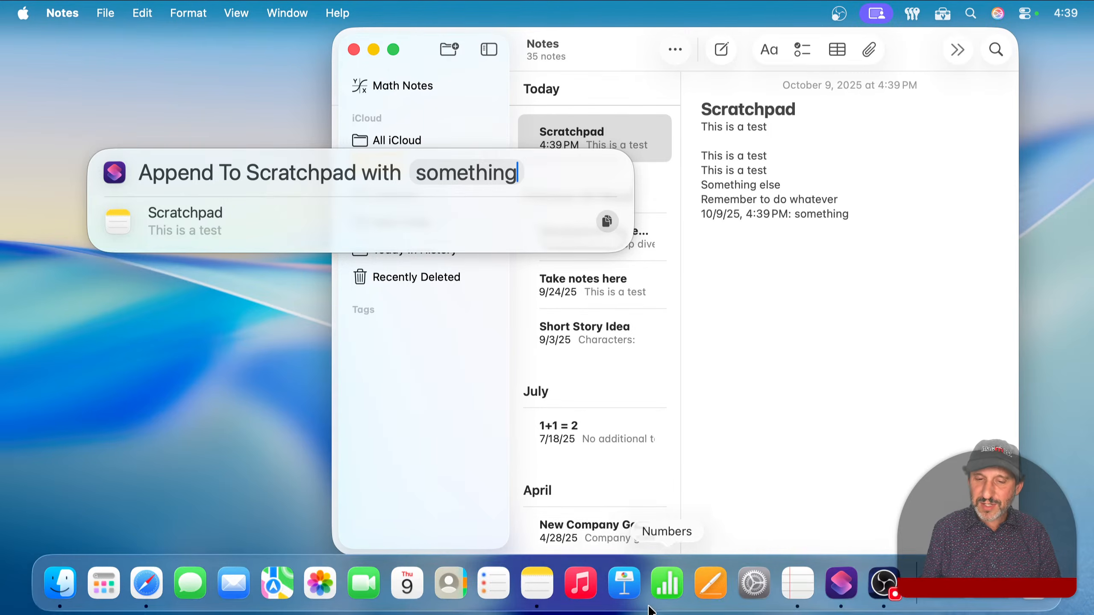
{"action": "left_click", "coordinate": [840, 584]}
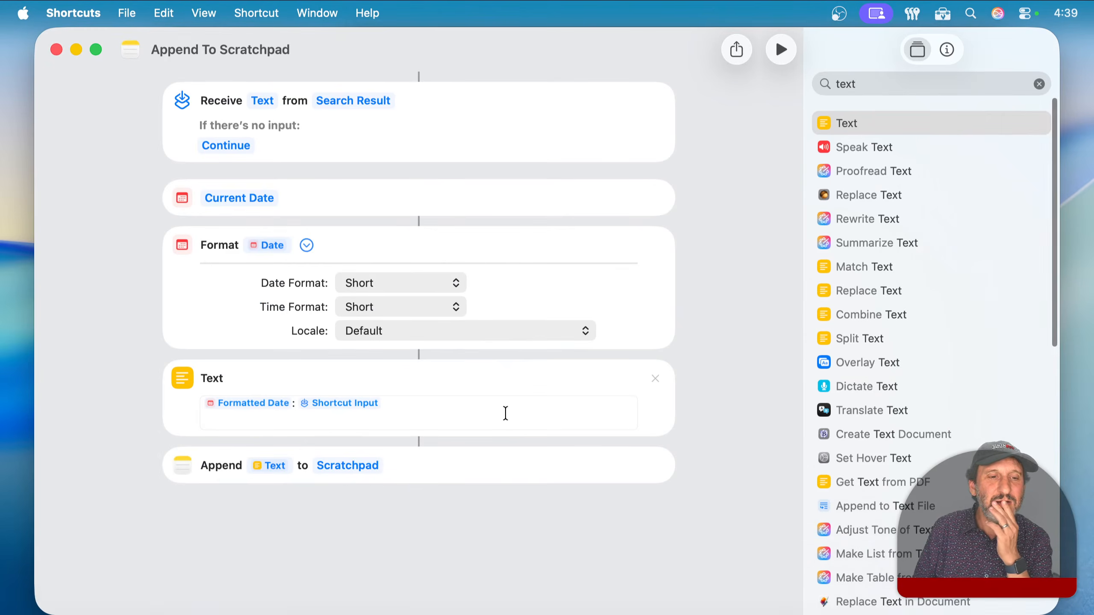
Search the available actions for "choose".
{"action": "left_click", "coordinate": [254, 426]}
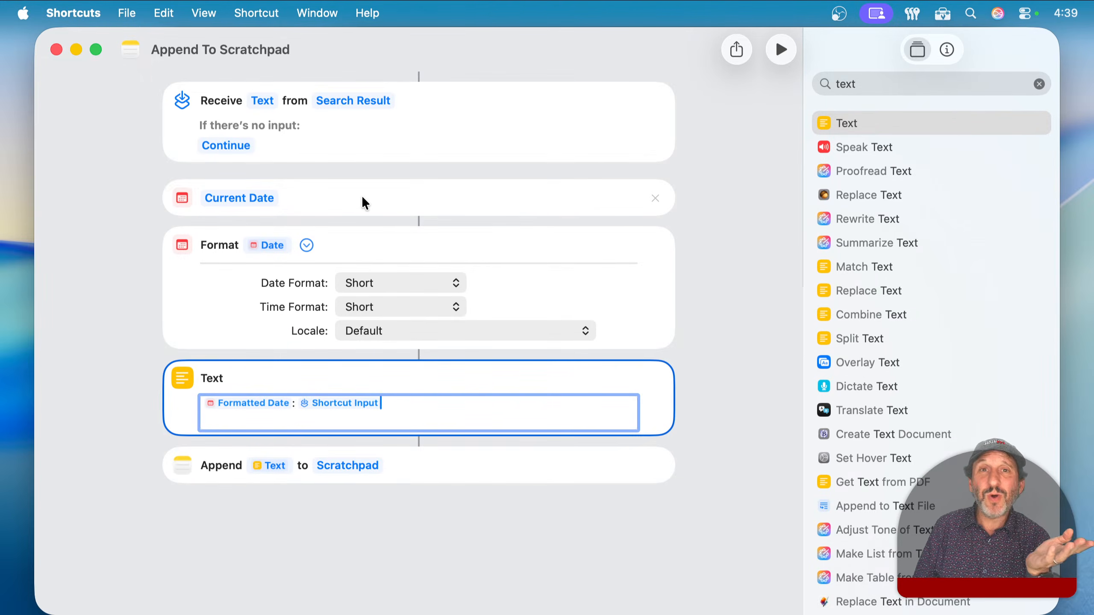
{"action": "left_click", "coordinate": [900, 82]}
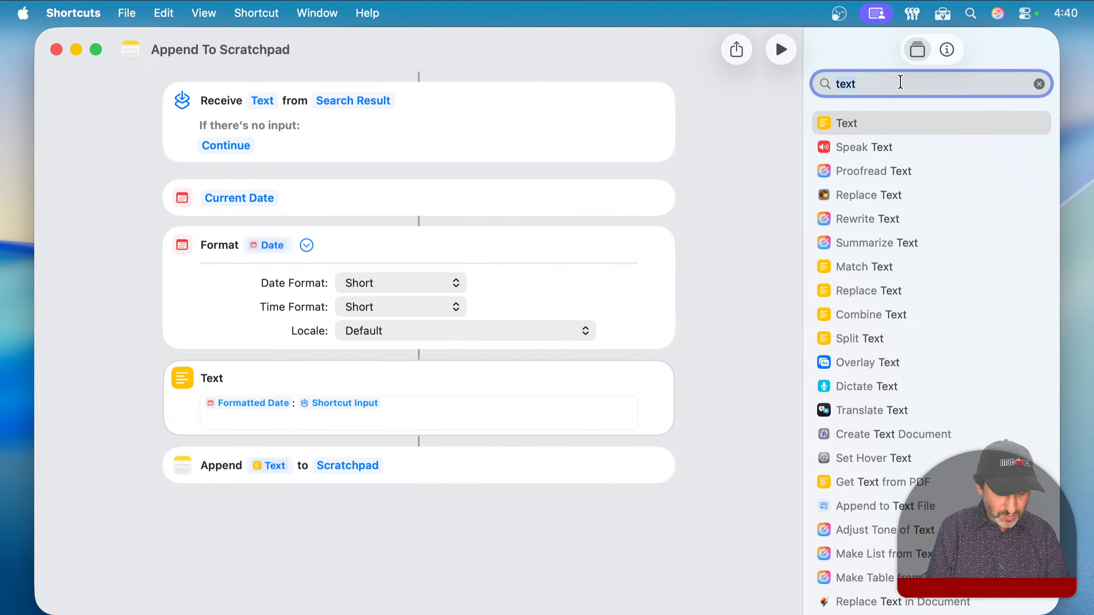
{"action": "type", "text": "choose"}
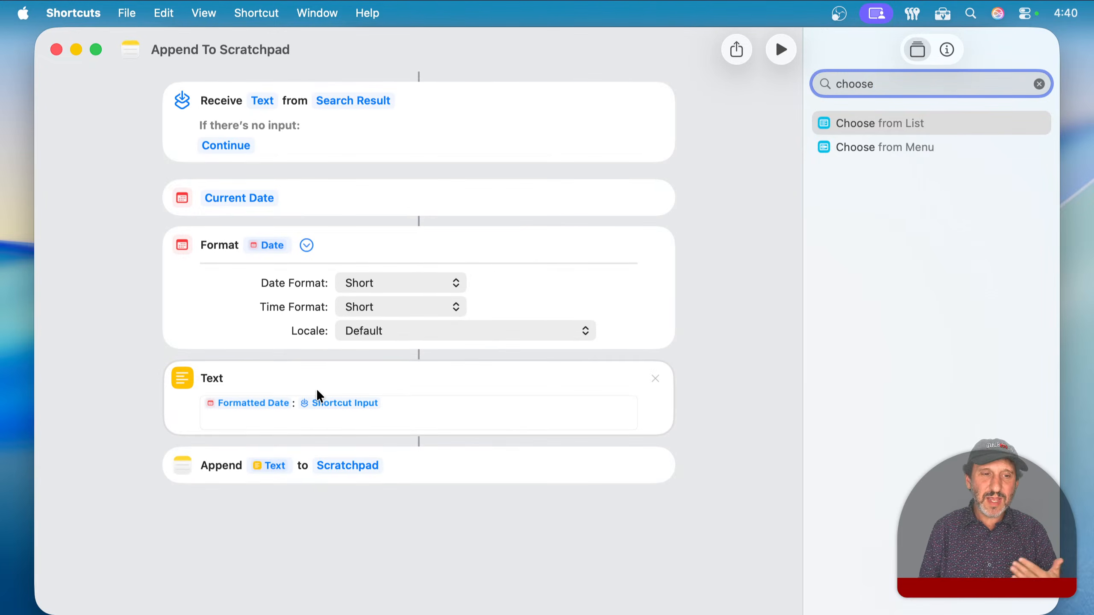
Bring up Spotlight and clear its pre-filled shortcut, and view Control Center briefly before closing it.
{"action": "key", "text": "super+space"}
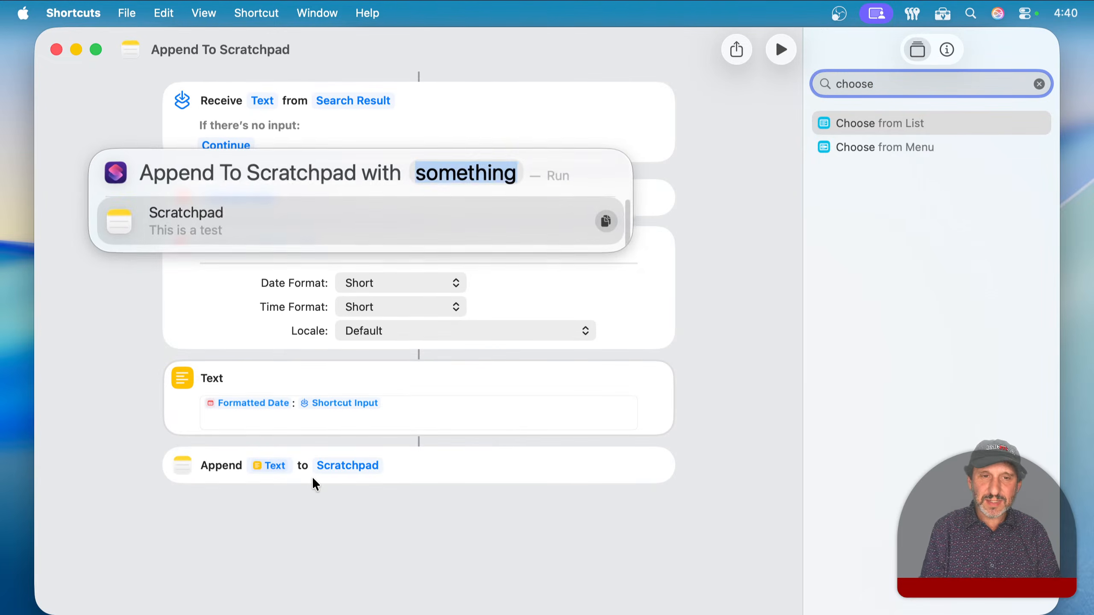
{"action": "key", "text": "BackSpace"}
{"action": "key", "text": "BackSpace"}
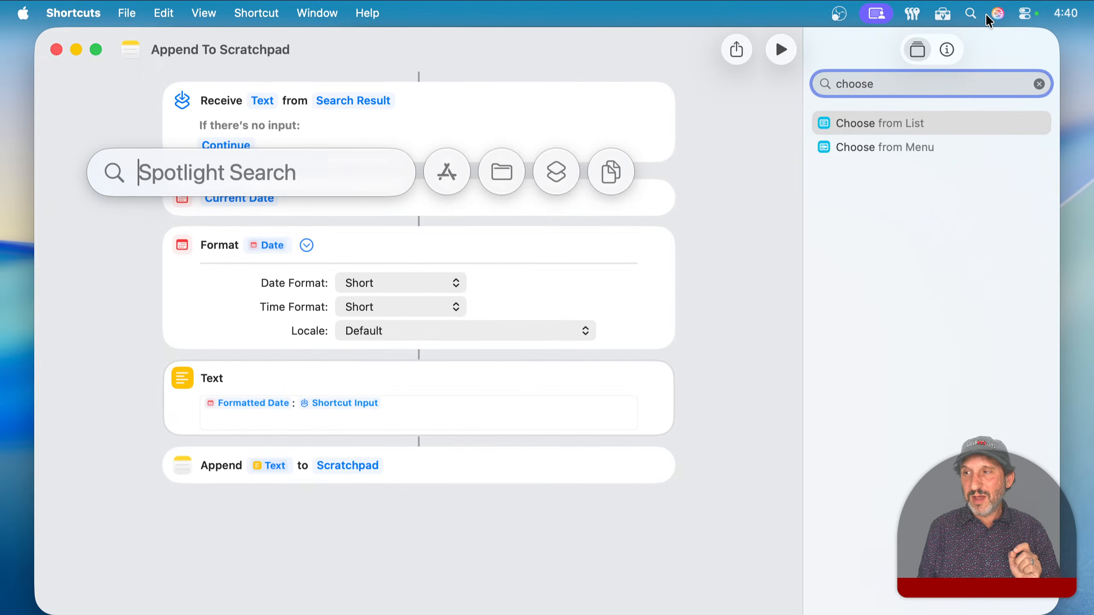
{"action": "left_click", "coordinate": [1025, 16]}
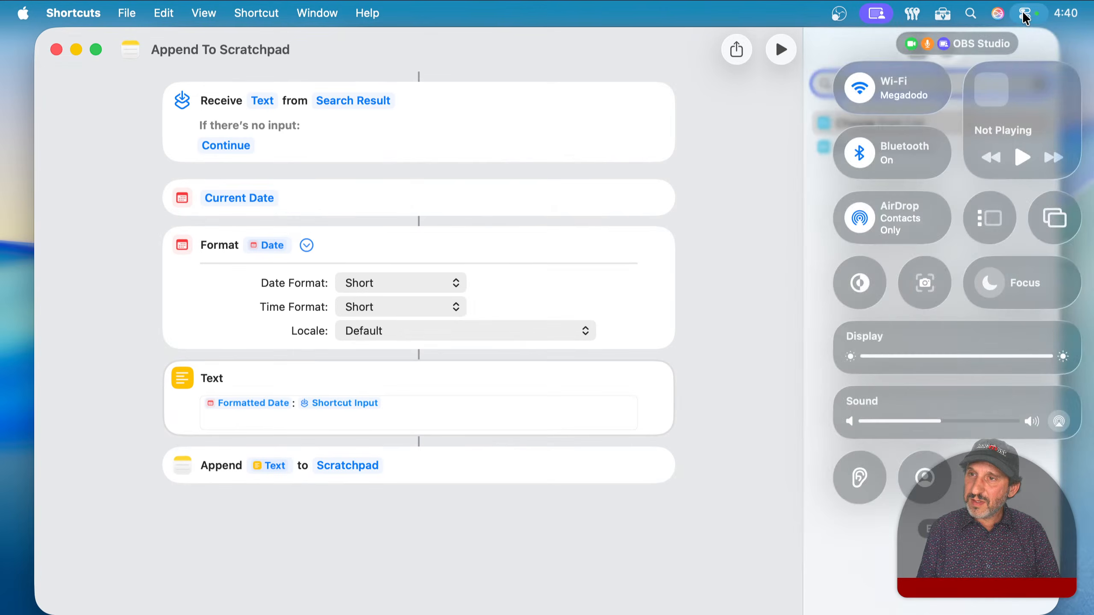
{"action": "left_click", "coordinate": [1025, 16]}
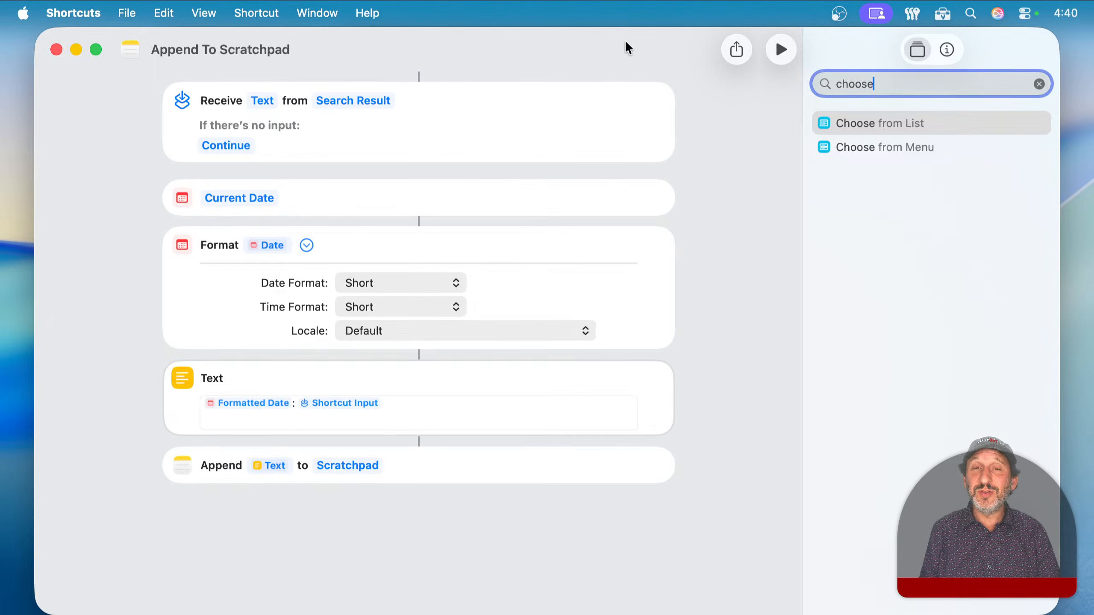
{"action": "left_click", "coordinate": [597, 48]}
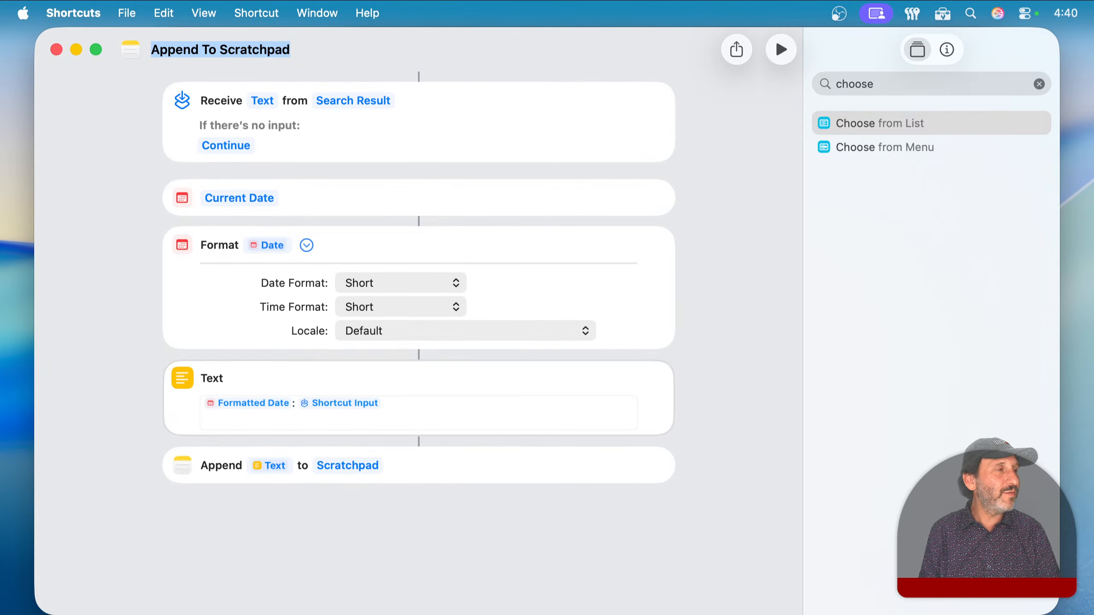
{"action": "key", "text": "super+Tab"}
{"action": "key", "text": "super+Tab"}
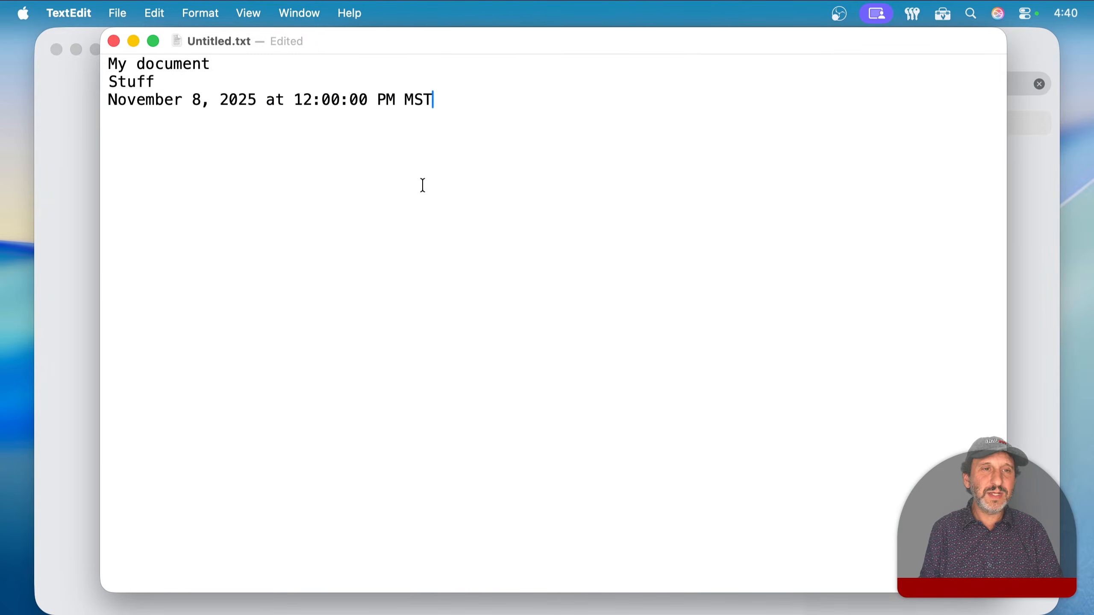
{"action": "left_click", "coordinate": [76, 237]}
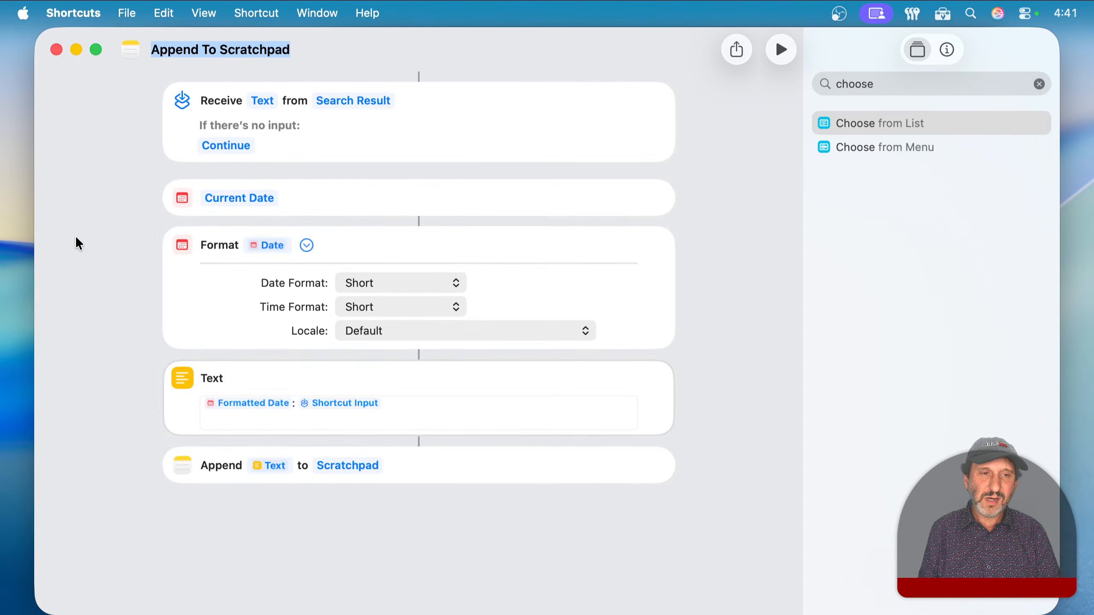
Close the Append To Scratchpad shortcut and start a new shortcut in the Spotlight Examples folder with an Open URLs action.
{"action": "key", "text": "super+w"}
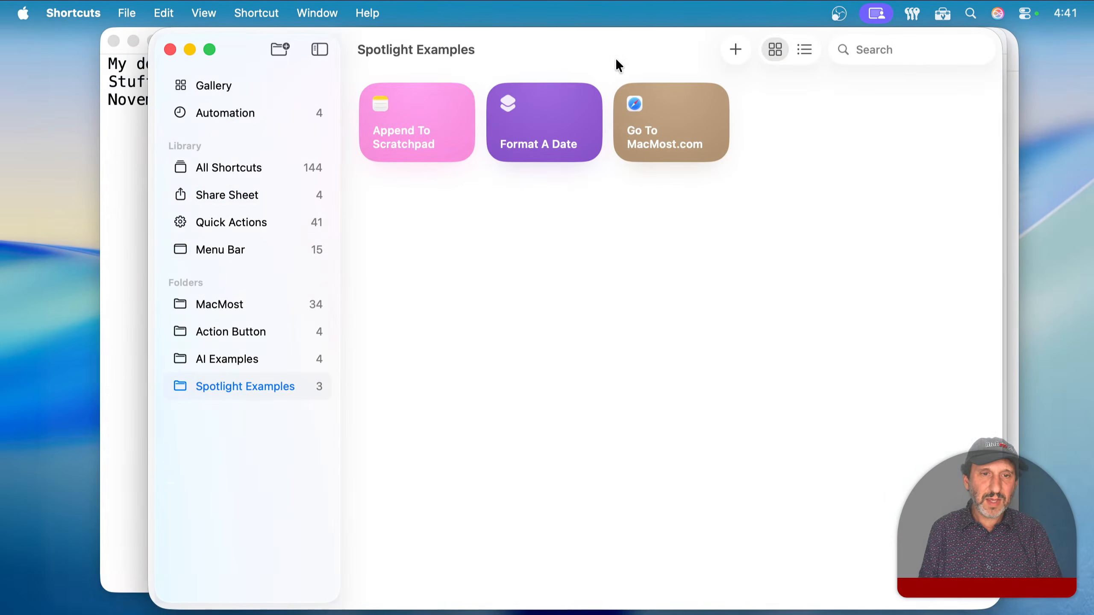
{"action": "left_click", "coordinate": [735, 50]}
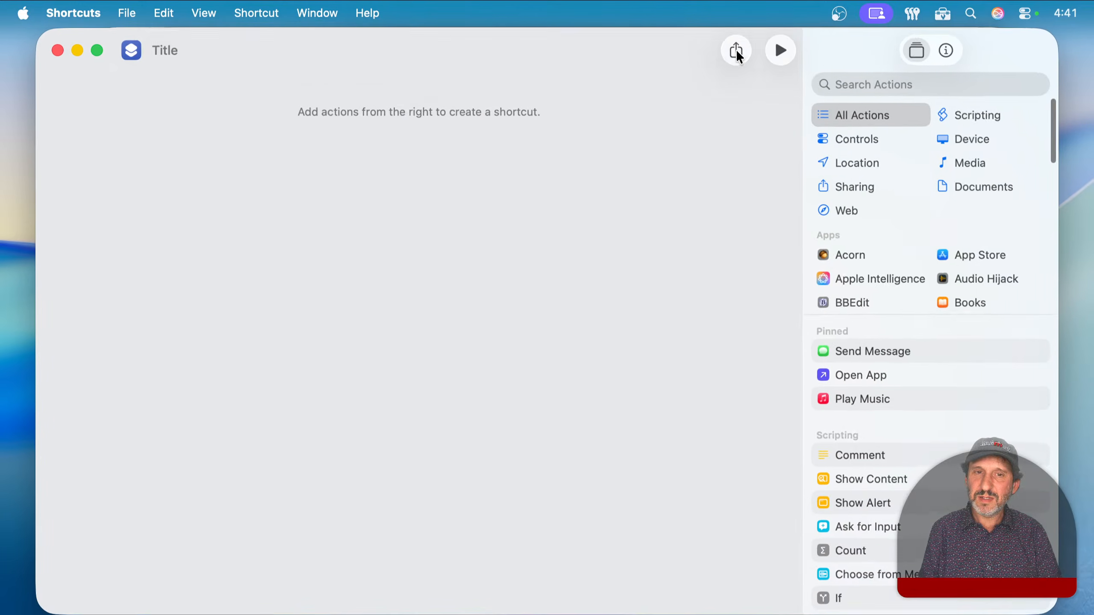
{"action": "left_click", "coordinate": [876, 82]}
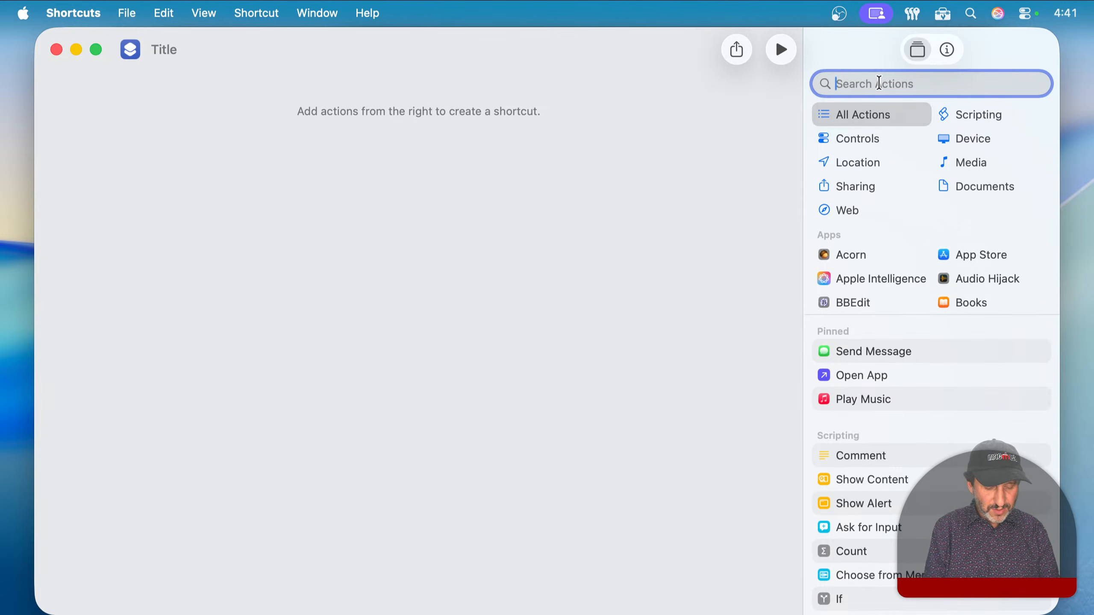
{"action": "type", "text": "open"}
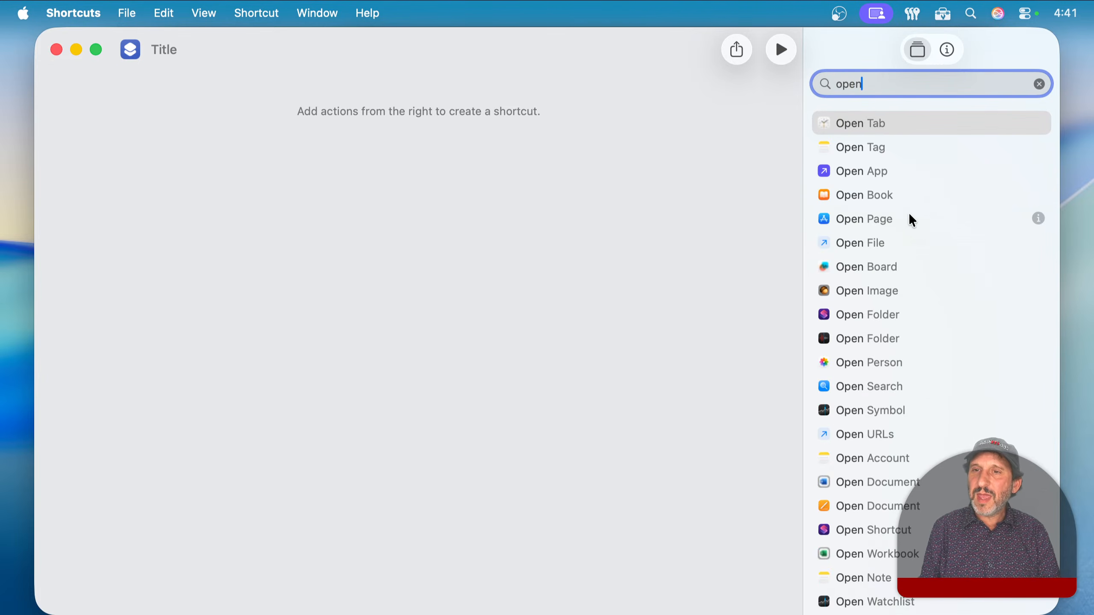
{"action": "type", "text": " url"}
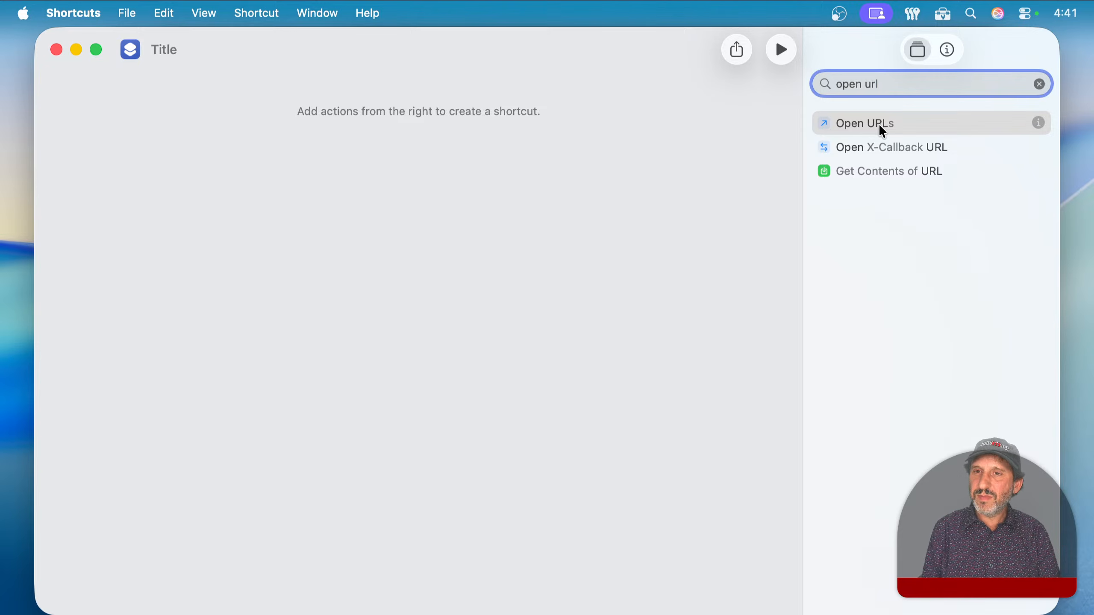
{"action": "double_click", "coordinate": [878, 120]}
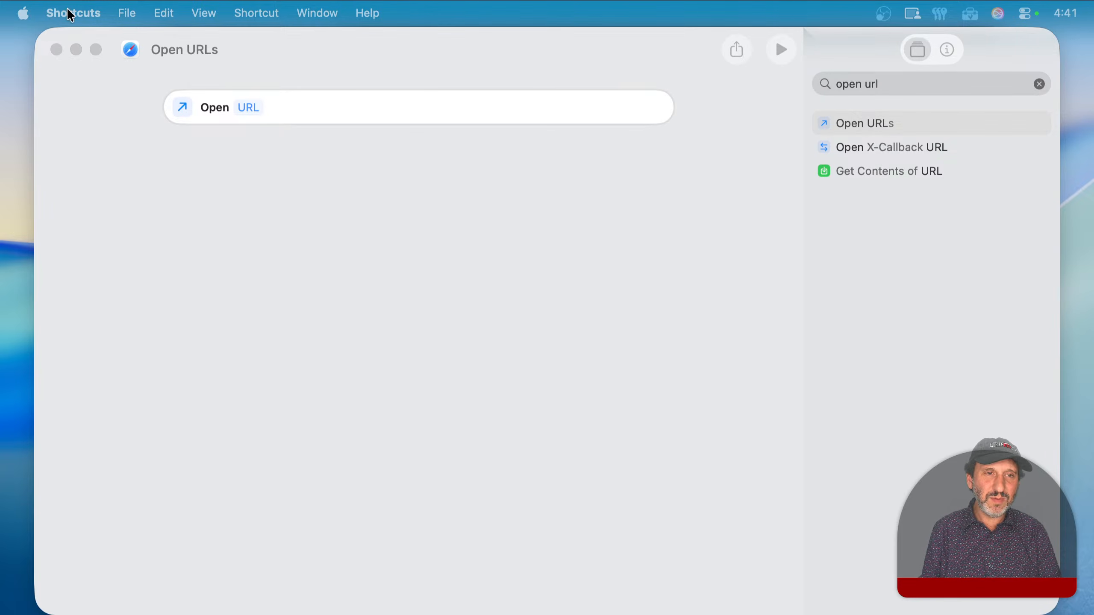
{"action": "left_click", "coordinate": [270, 148]}
{"action": "left_click", "coordinate": [248, 108]}
{"action": "type", "text": "https://en.wikipedia.org/w/index.php?search="}
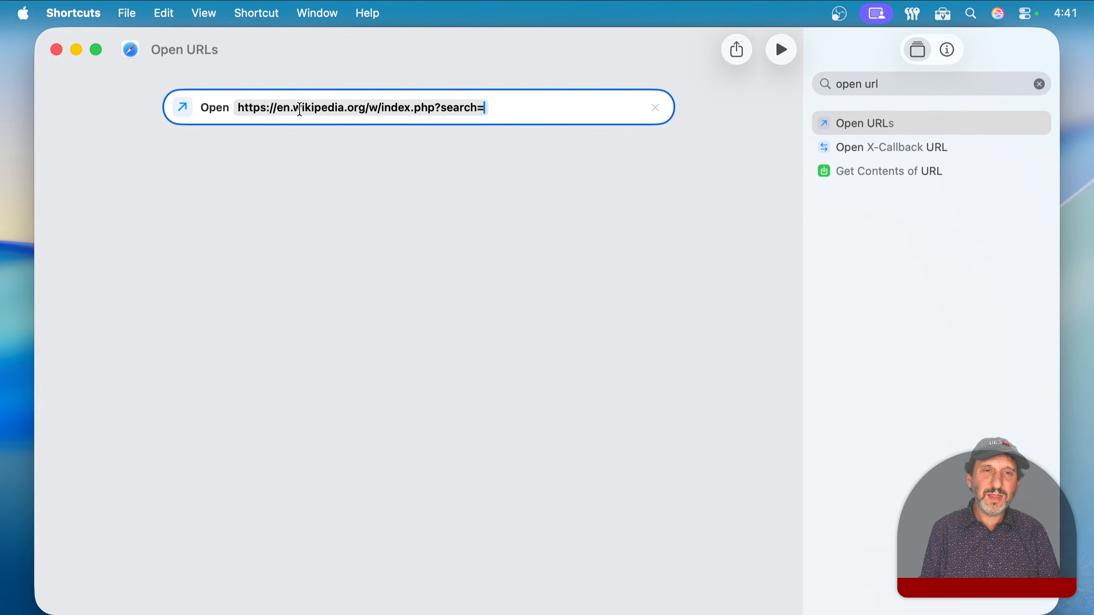
{"action": "key", "text": "super+a"}
{"action": "key", "text": "super+c"}
{"action": "key", "text": "BackSpace"}
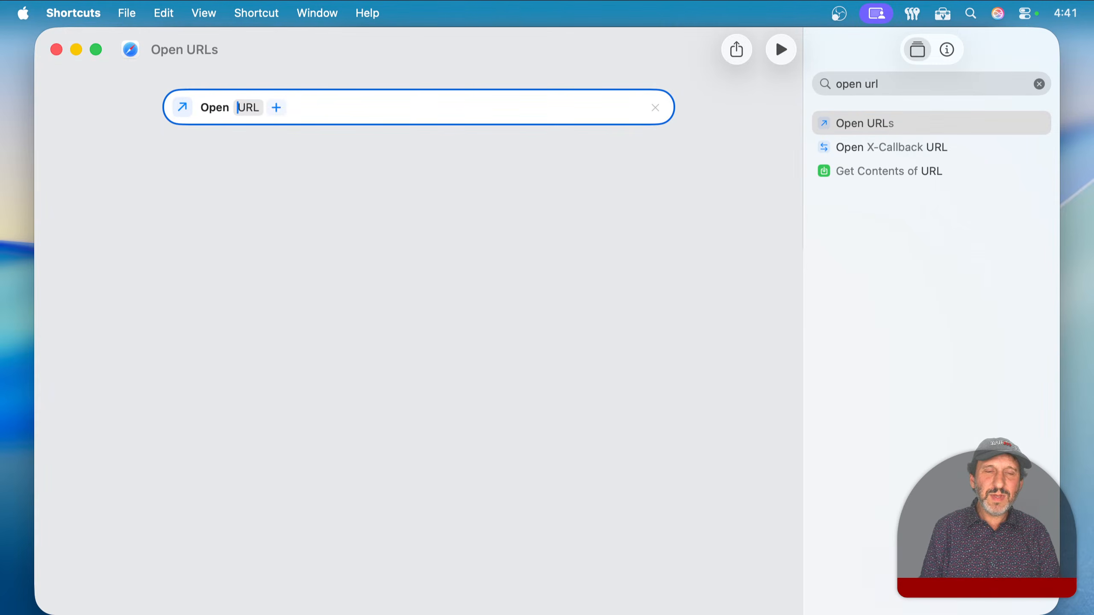
Find the Text action, add it to the shortcut, and place it above the Open URLs action.
{"action": "left_click", "coordinate": [842, 89]}
{"action": "type", "text": "text"}
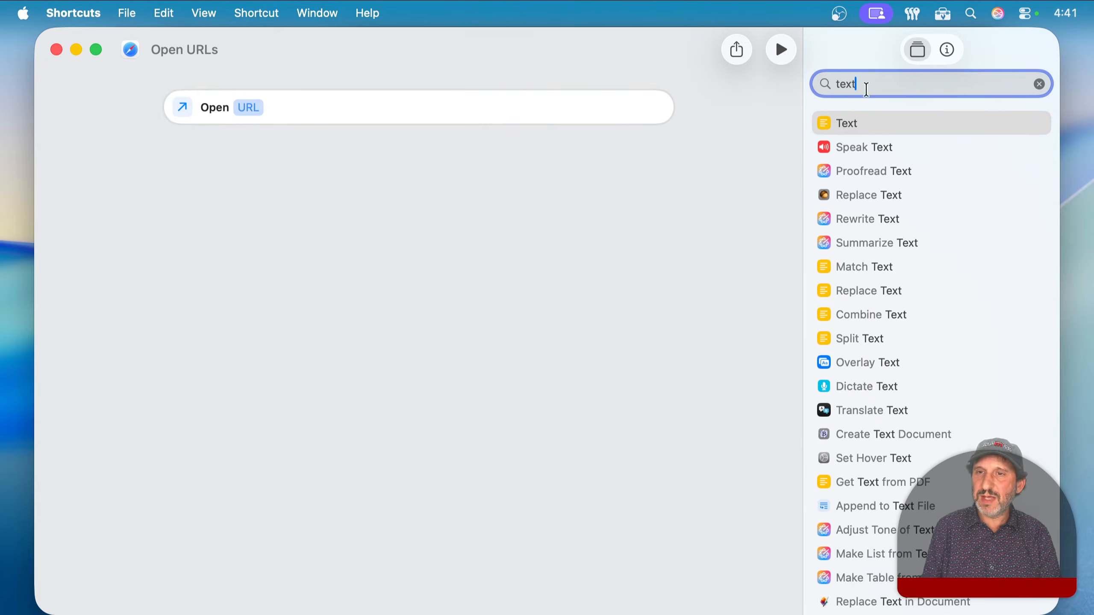
{"action": "double_click", "coordinate": [864, 125]}
{"action": "left_click_drag", "start_coordinate": [402, 177], "coordinate": [382, 110]}
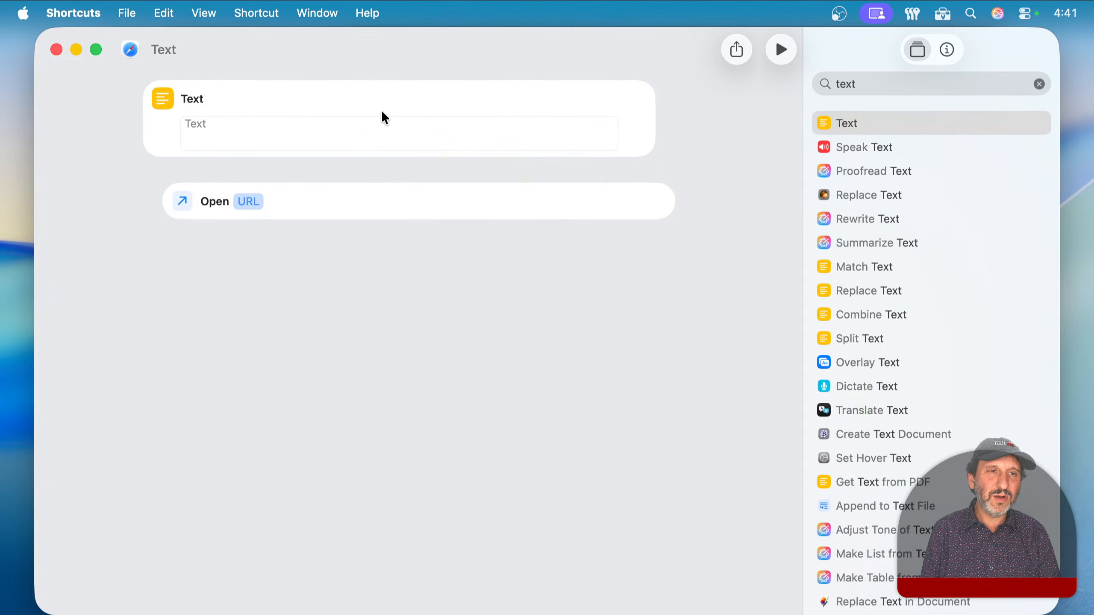
Paste the copied Wikipedia search URL into the Text action and append the Shortcut Input variable directly after "search=".
{"action": "left_click", "coordinate": [254, 145]}
{"action": "key", "text": "super+v"}
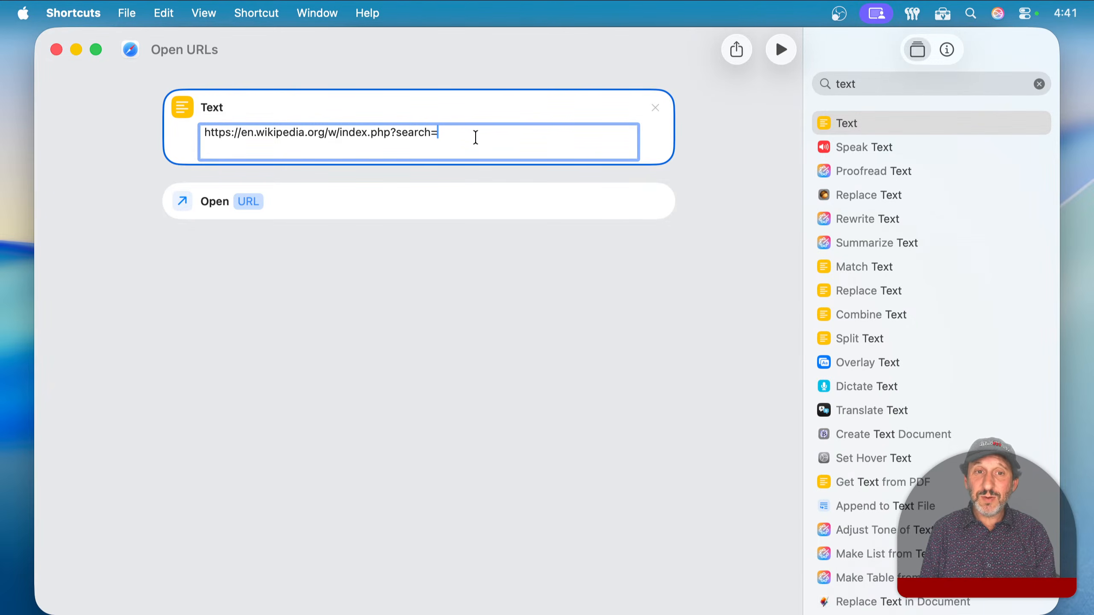
{"action": "right_click", "coordinate": [450, 130]}
{"action": "mouse_move", "coordinate": [531, 214]}
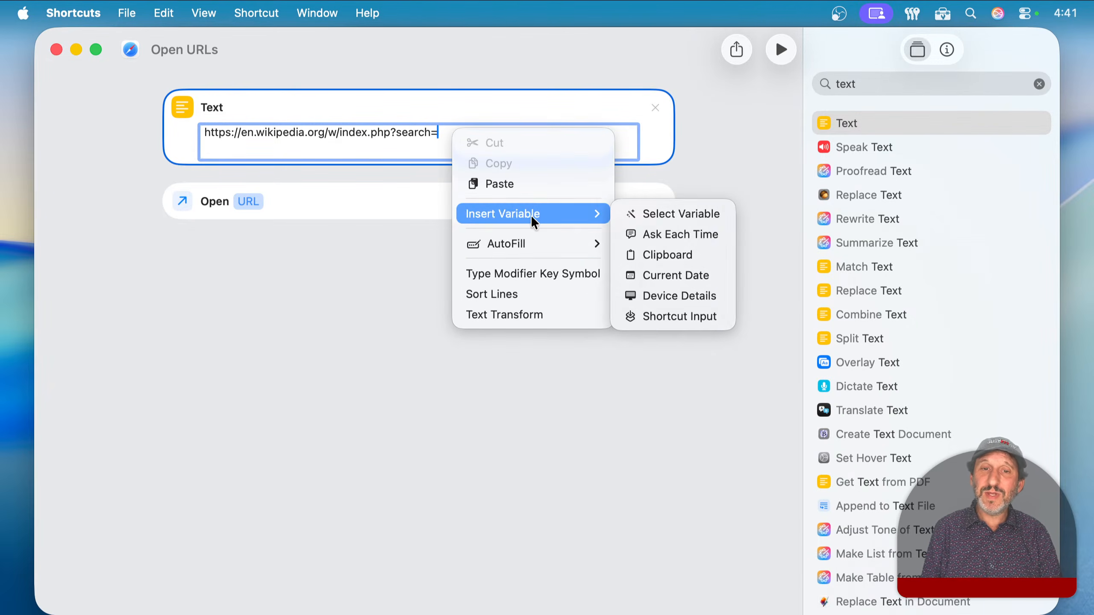
{"action": "left_click", "coordinate": [677, 314]}
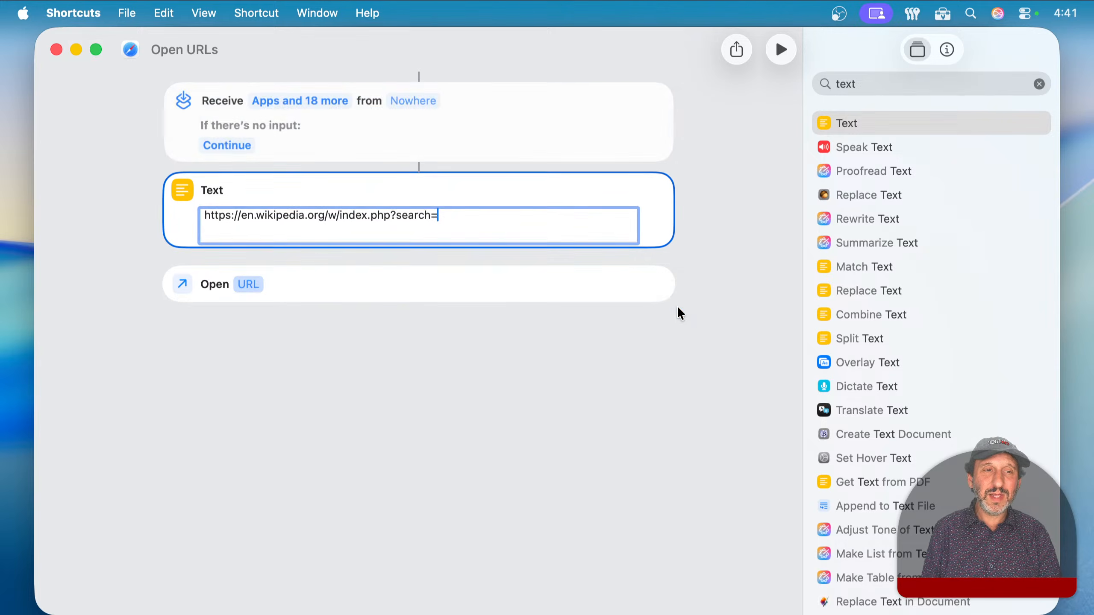
Enable Receive Input from Spotlight for the shortcut and limit its accepted input types to Text only.
{"action": "left_click", "coordinate": [943, 49]}
{"action": "left_click", "coordinate": [873, 172]}
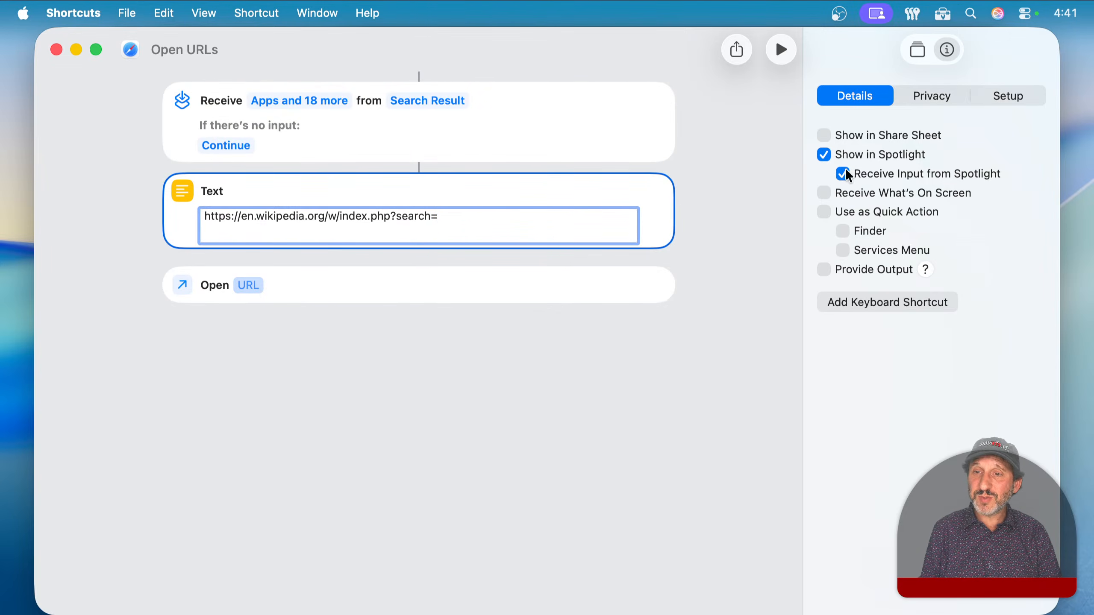
{"action": "left_click", "coordinate": [277, 100]}
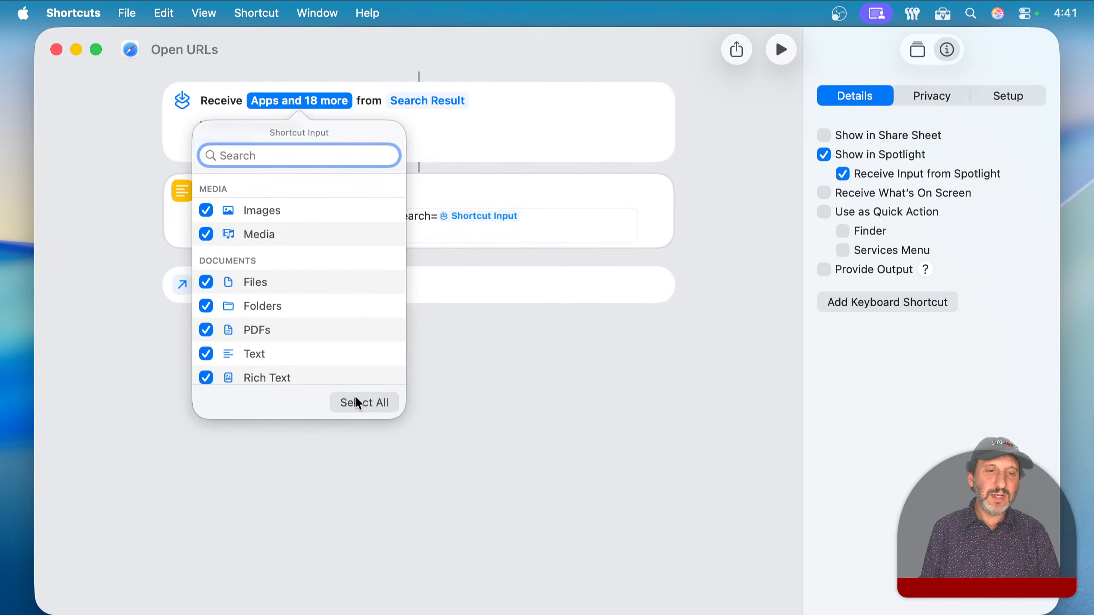
{"action": "left_click", "coordinate": [357, 399]}
{"action": "left_click", "coordinate": [357, 400]}
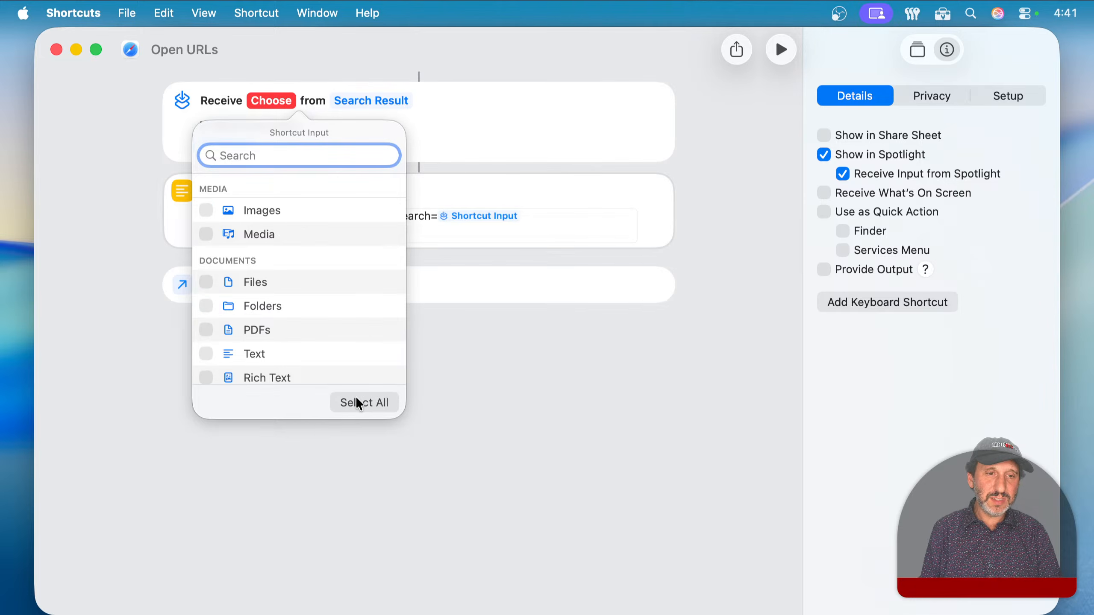
{"action": "left_click", "coordinate": [206, 354]}
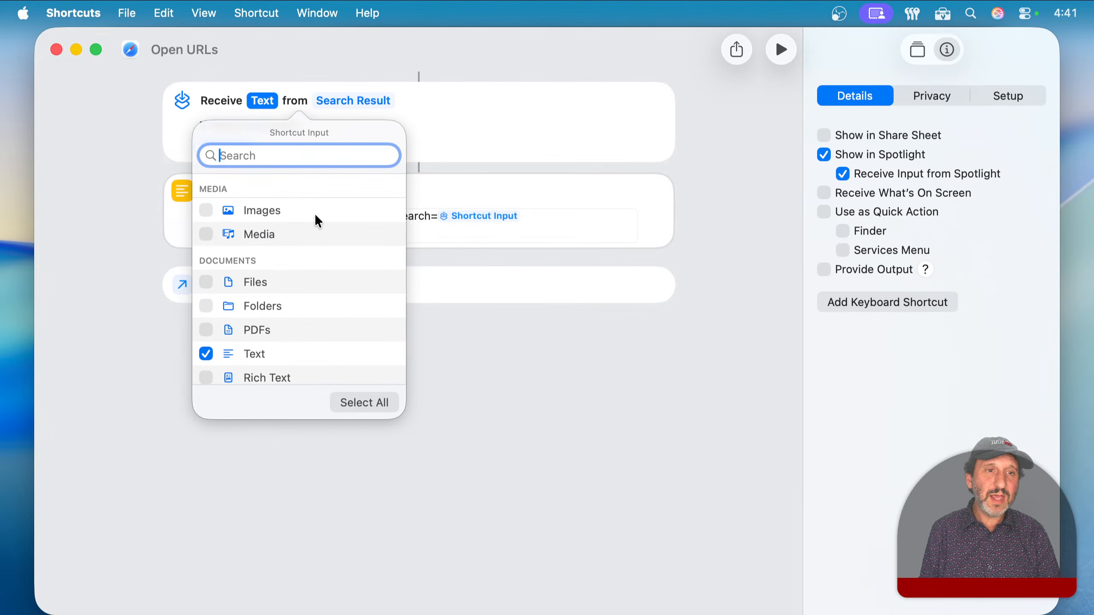
{"action": "left_click", "coordinate": [473, 124]}
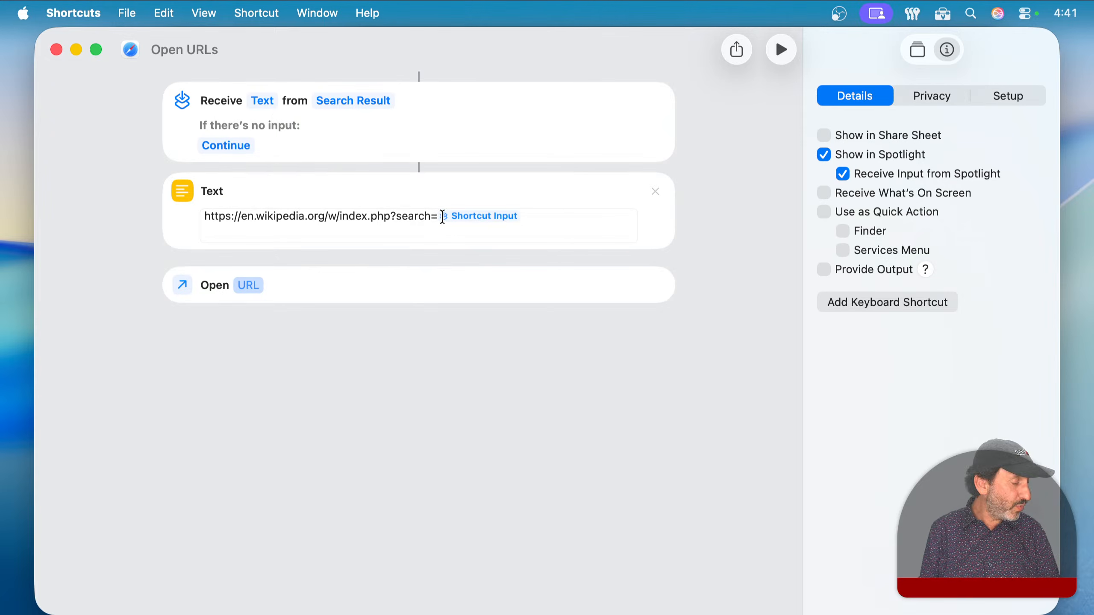
Find the URL Encode action and insert it between the Receive block and the Text action.
{"action": "left_click", "coordinate": [918, 51]}
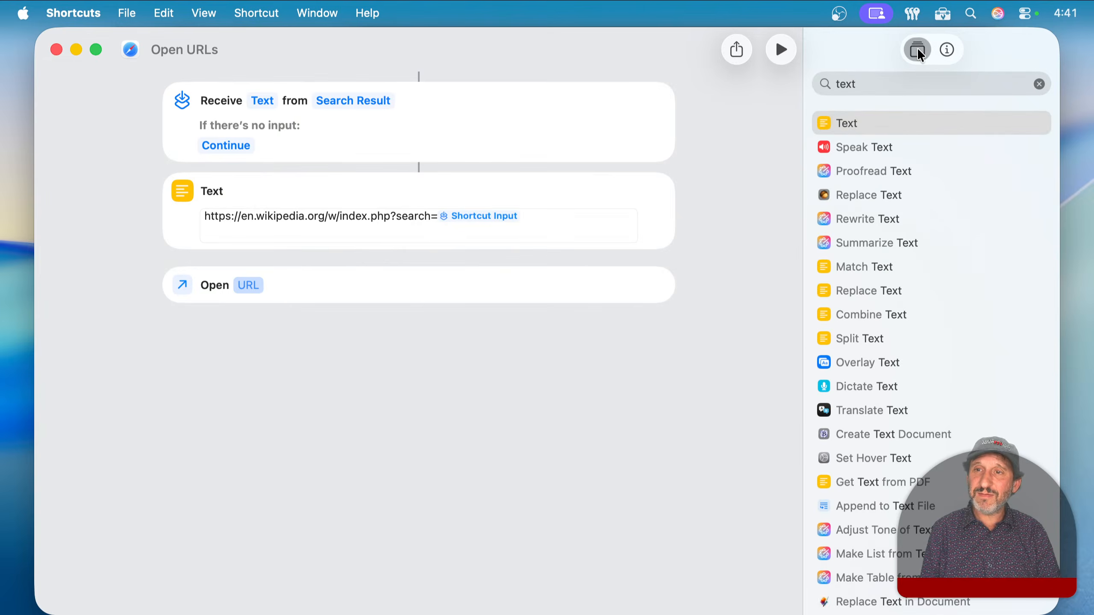
{"action": "left_click", "coordinate": [875, 88]}
{"action": "type", "text": "enco"}
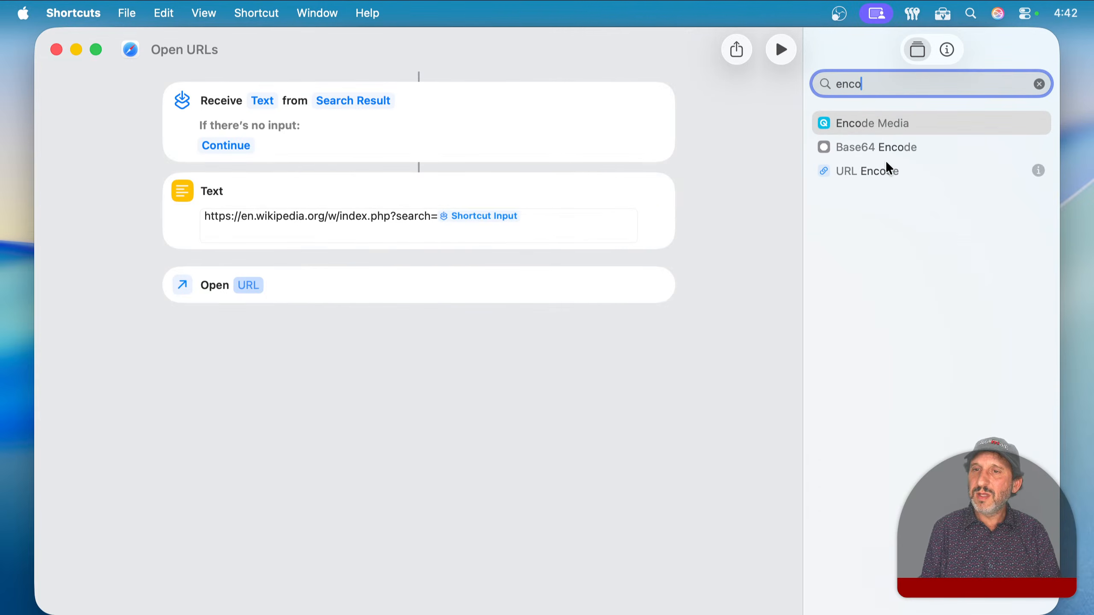
{"action": "left_click_drag", "start_coordinate": [886, 169], "coordinate": [369, 209]}
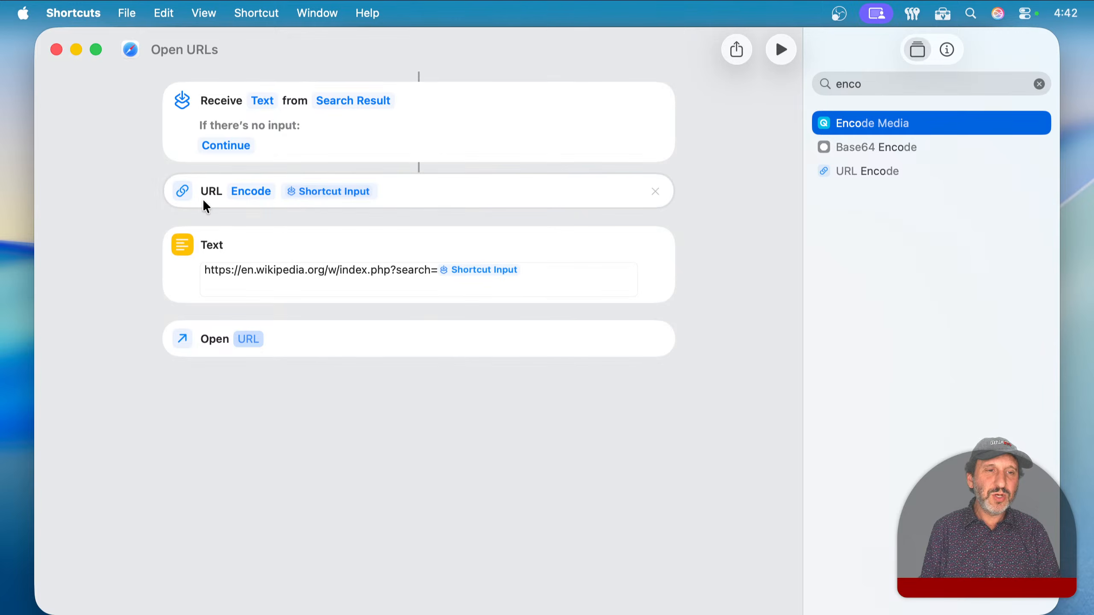
Replace the Shortcut Input variable after "search=" in the Text action with the URL Encoded Text variable.
{"action": "left_click", "coordinate": [545, 268]}
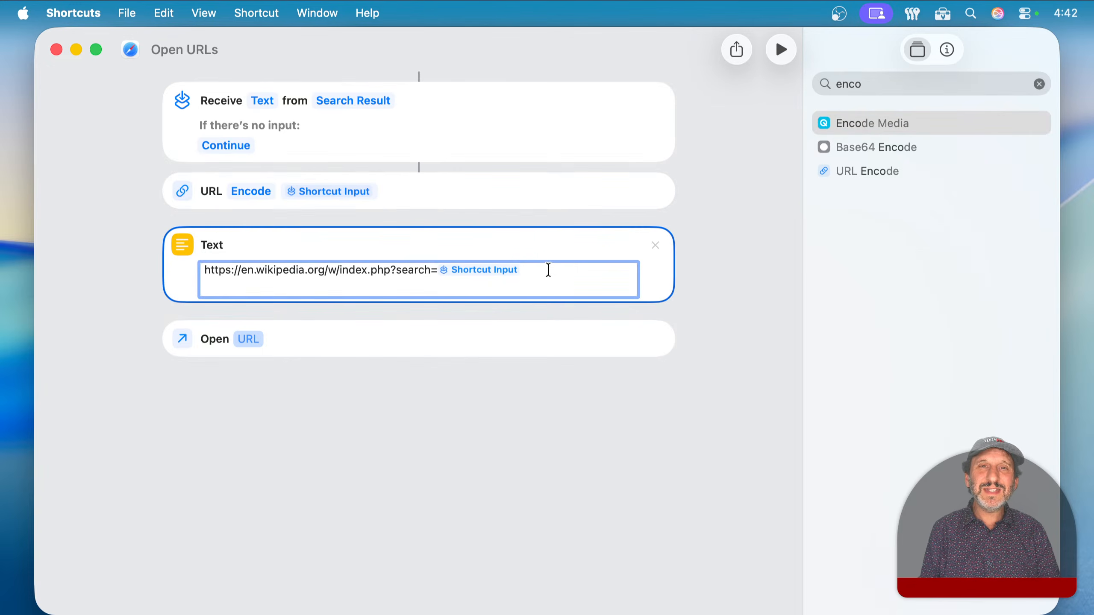
{"action": "left_click", "coordinate": [443, 269]}
{"action": "key", "text": "BackSpace"}
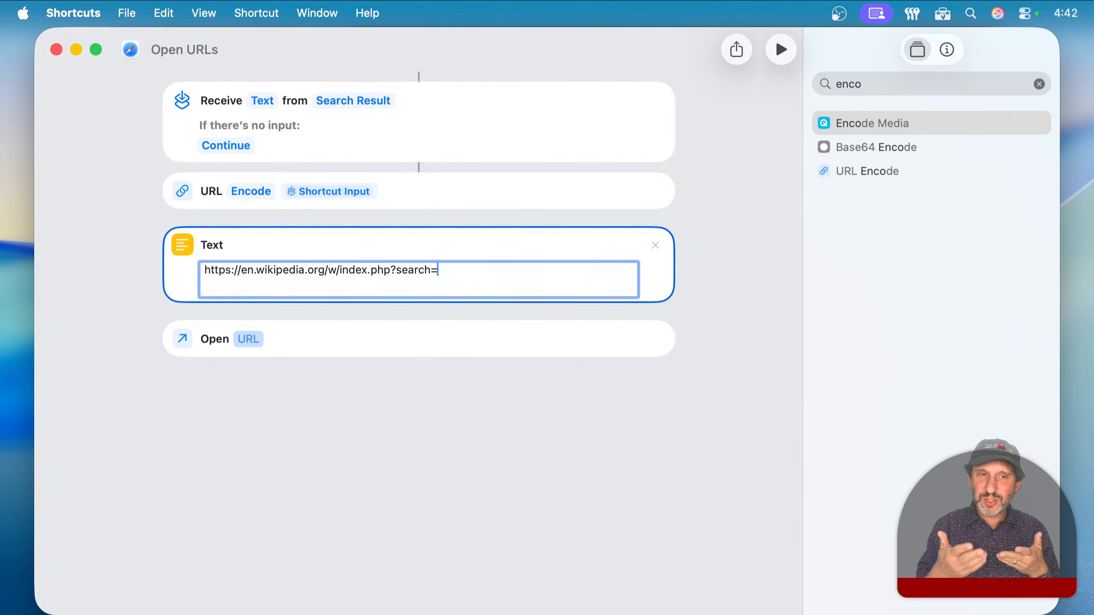
{"action": "right_click", "coordinate": [438, 274]}
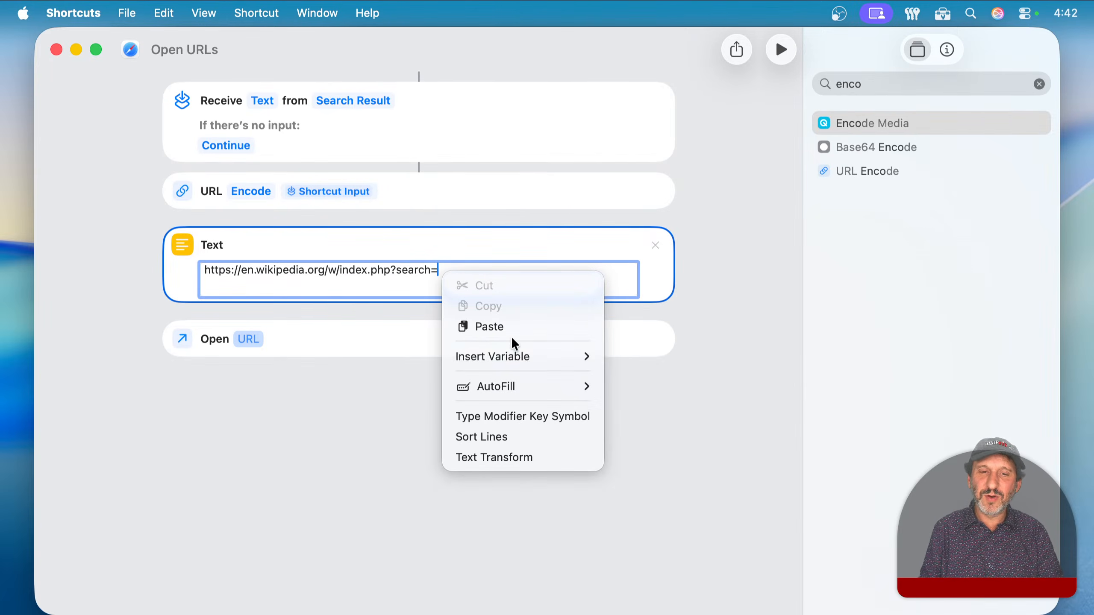
{"action": "mouse_move", "coordinate": [521, 356]}
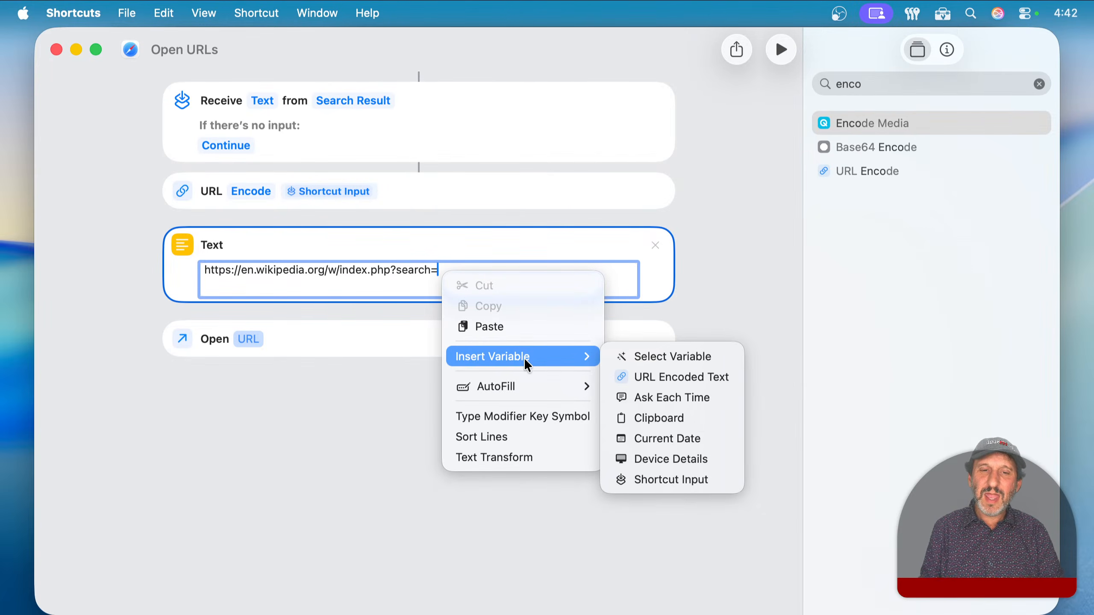
{"action": "left_click", "coordinate": [647, 375]}
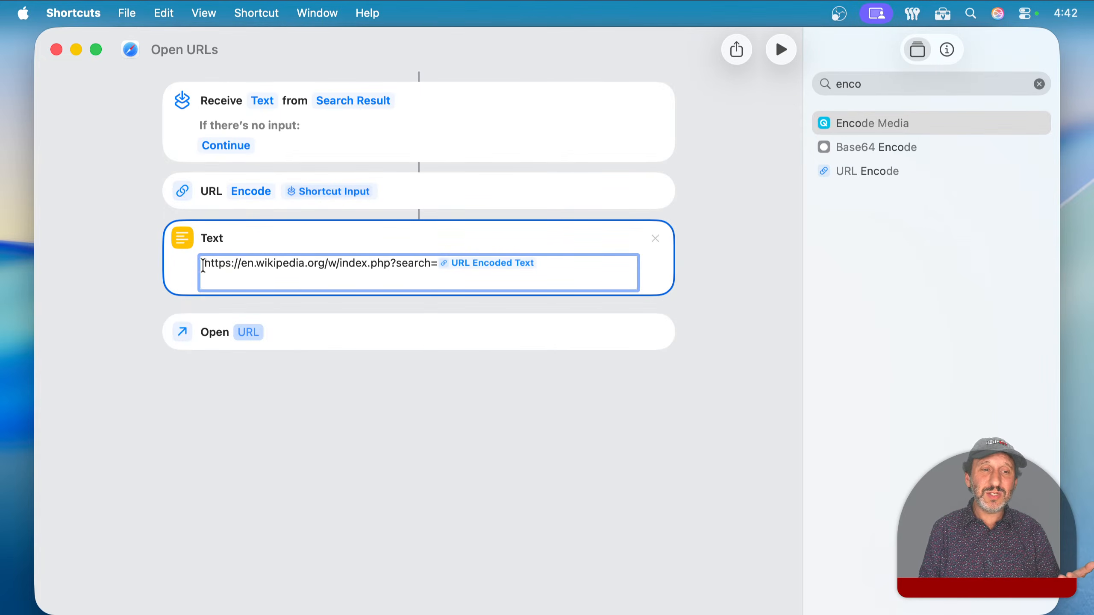
{"action": "left_click", "coordinate": [440, 262]}
{"action": "left_click", "coordinate": [321, 264]}
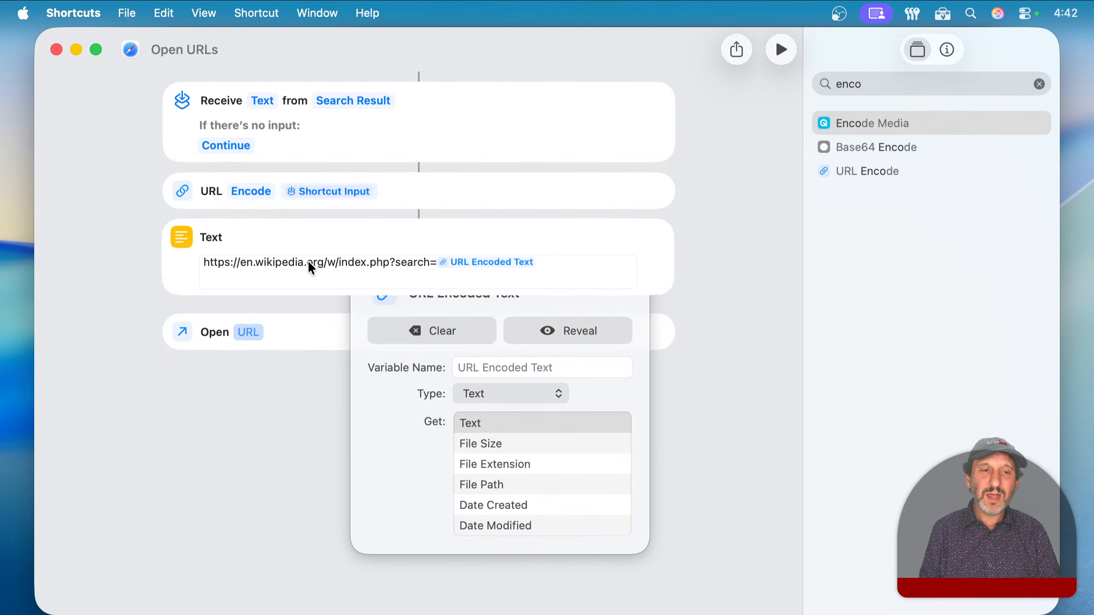
{"action": "left_click_drag", "start_coordinate": [211, 267], "coordinate": [418, 258]}
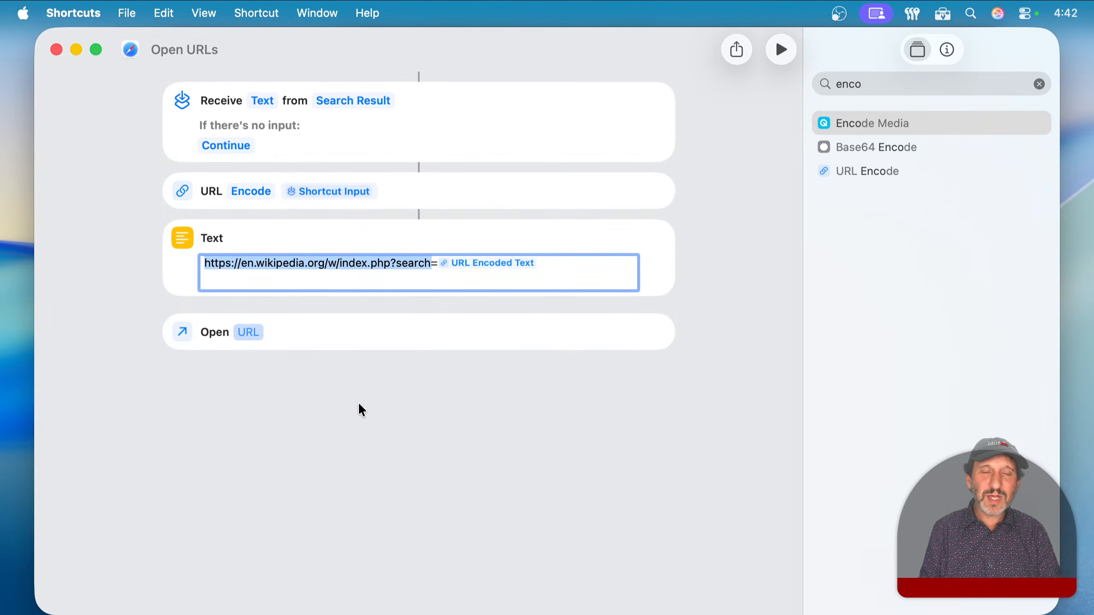
Switch to Safari, open Wikipedia's main page and search it for the nonsense term "dskjfblasdkjfhlkasdjhflsad".
{"action": "left_click", "coordinate": [152, 582]}
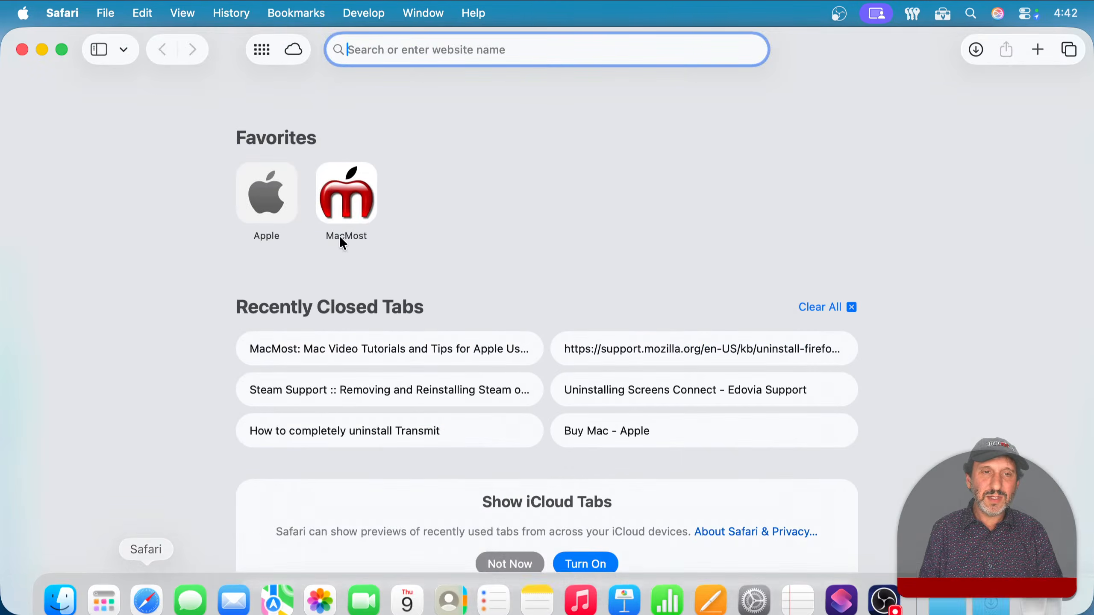
{"action": "type", "text": "wiki"}
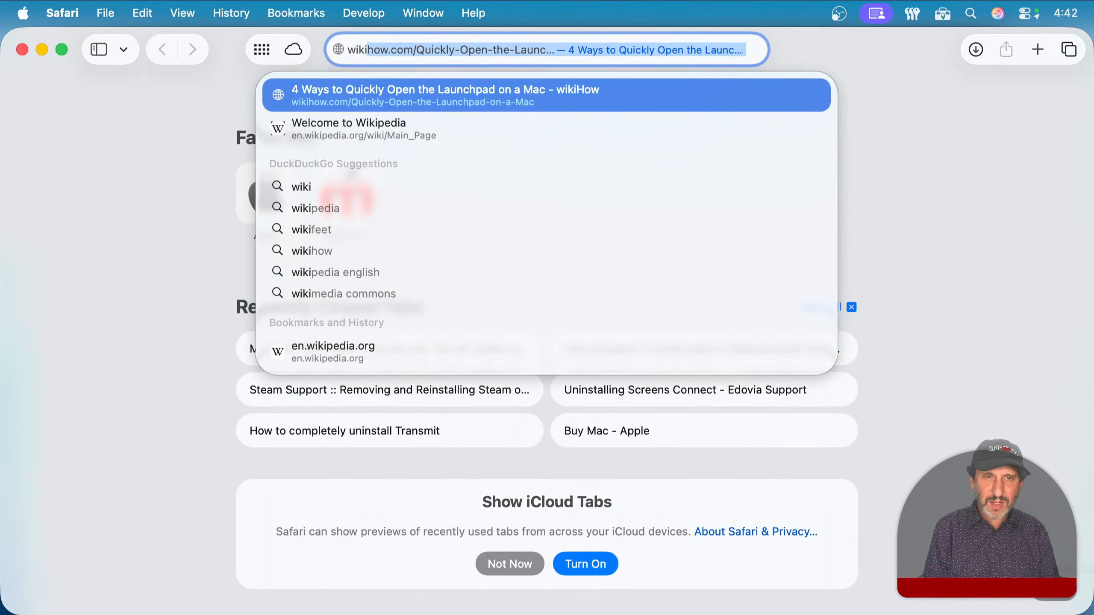
{"action": "type", "text": "p"}
{"action": "key", "text": "Return"}
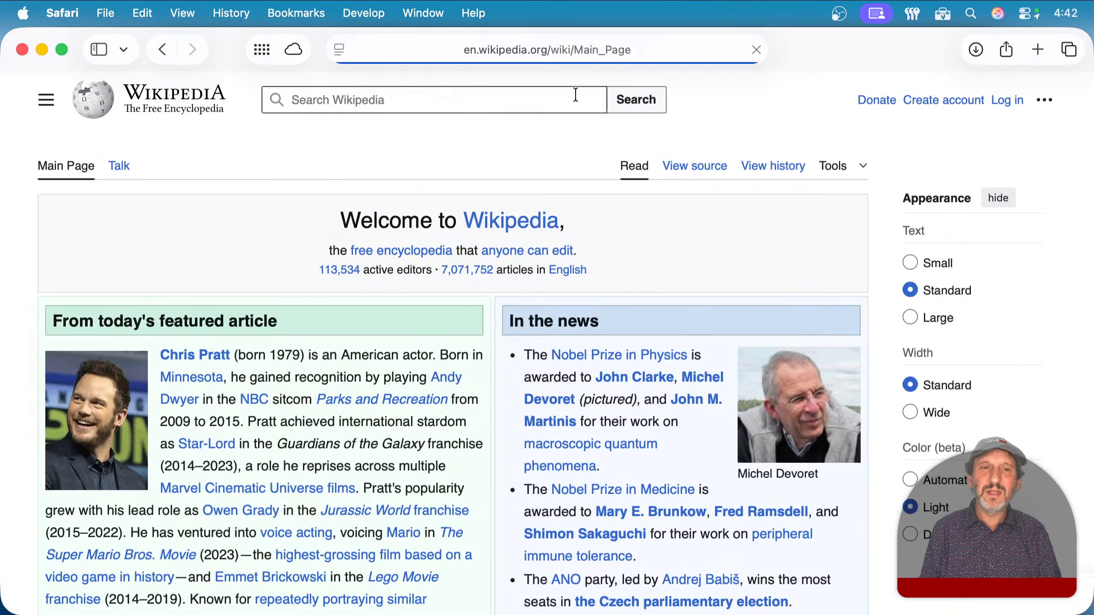
{"action": "left_click", "coordinate": [488, 105]}
{"action": "type", "text": "dskjfblasdkjfhlkasdjhflsad"}
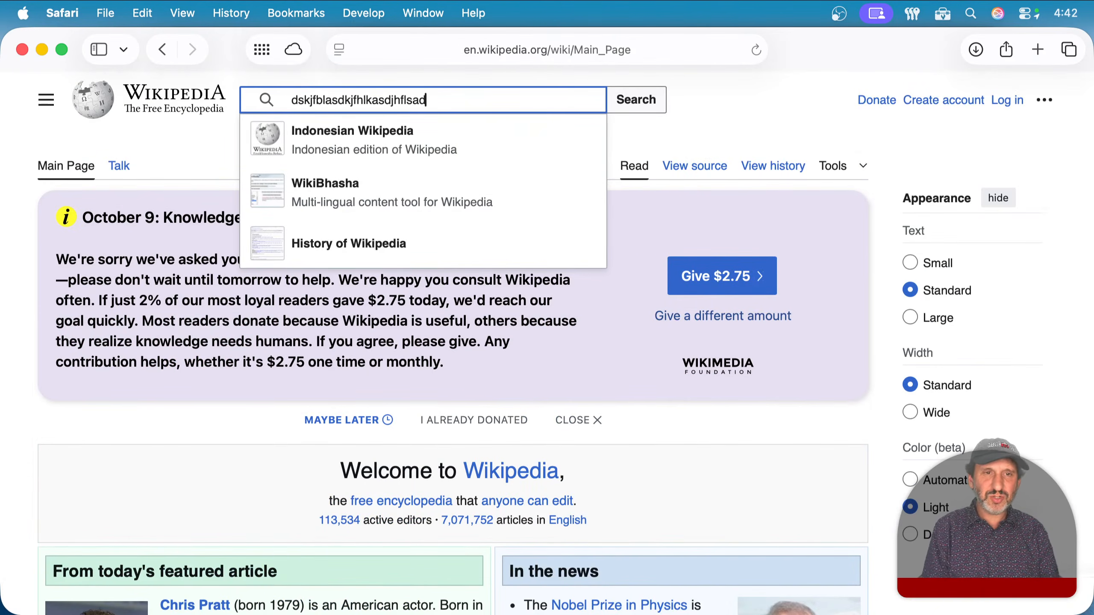
{"action": "key", "text": "Return"}
Examine the search results address, comparing the part up to "search=" with the search term after it, and close the Safari window.
{"action": "left_click", "coordinate": [437, 52]}
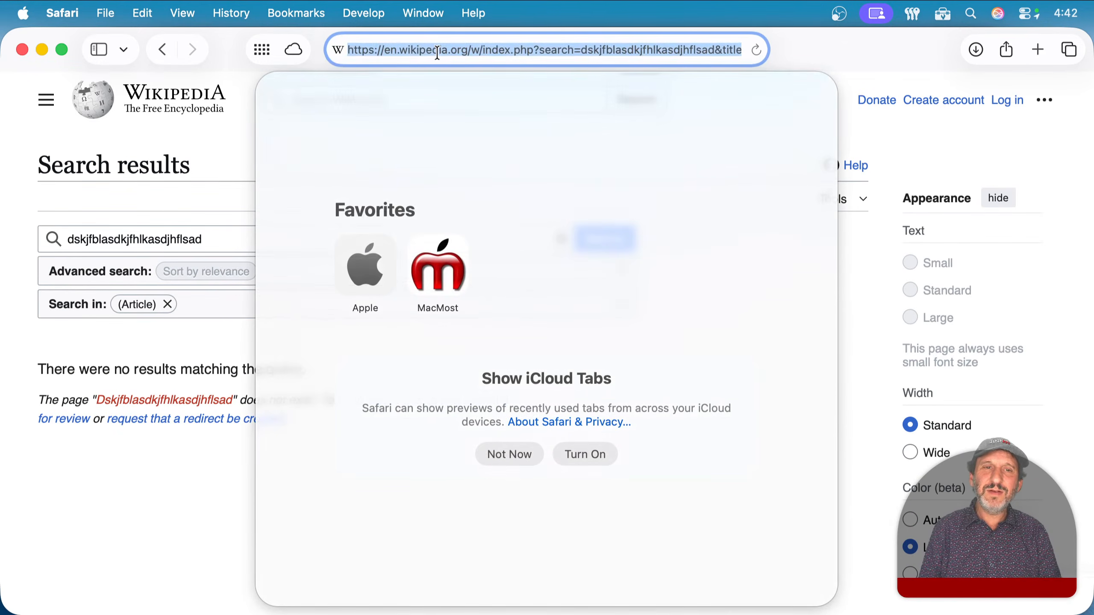
{"action": "left_click", "coordinate": [419, 50]}
{"action": "left_click_drag", "start_coordinate": [582, 50], "coordinate": [388, 61]}
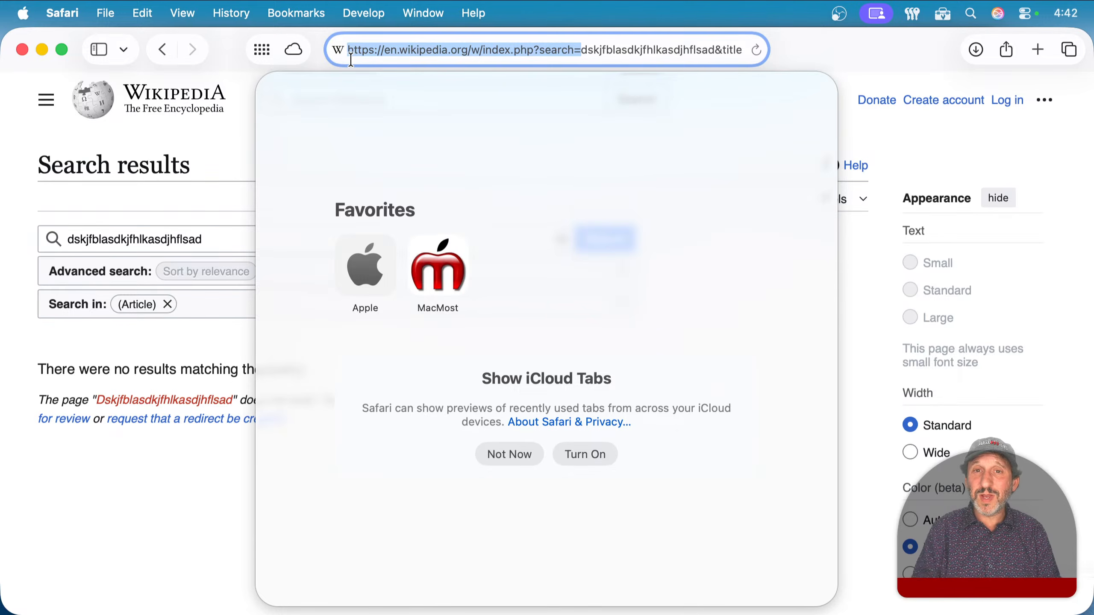
{"action": "key", "text": "super+a"}
{"action": "double_click", "coordinate": [620, 51]}
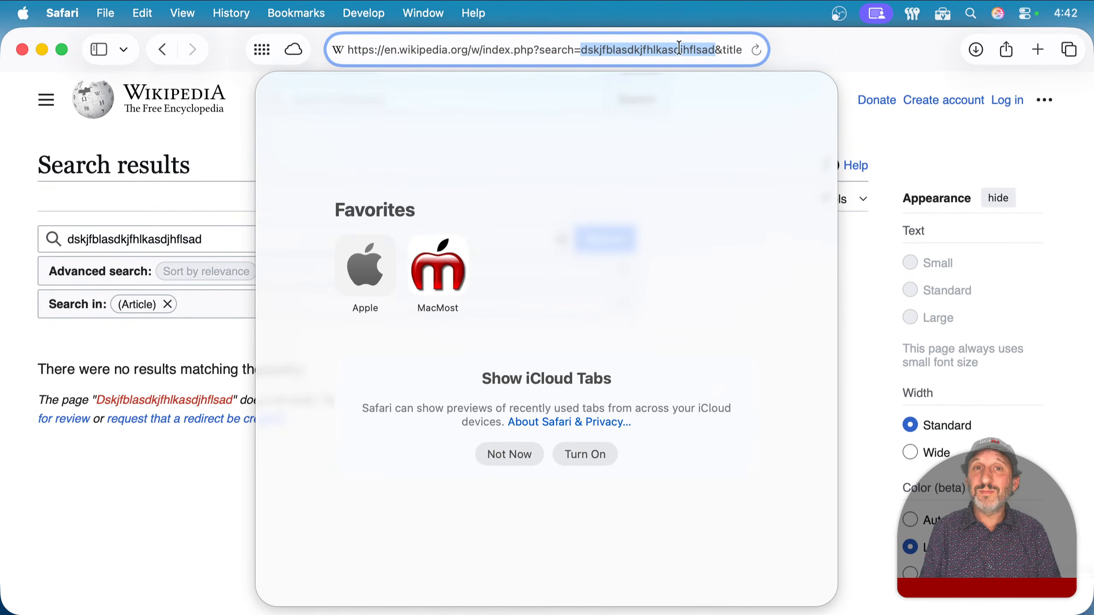
{"action": "key", "text": "super+w"}
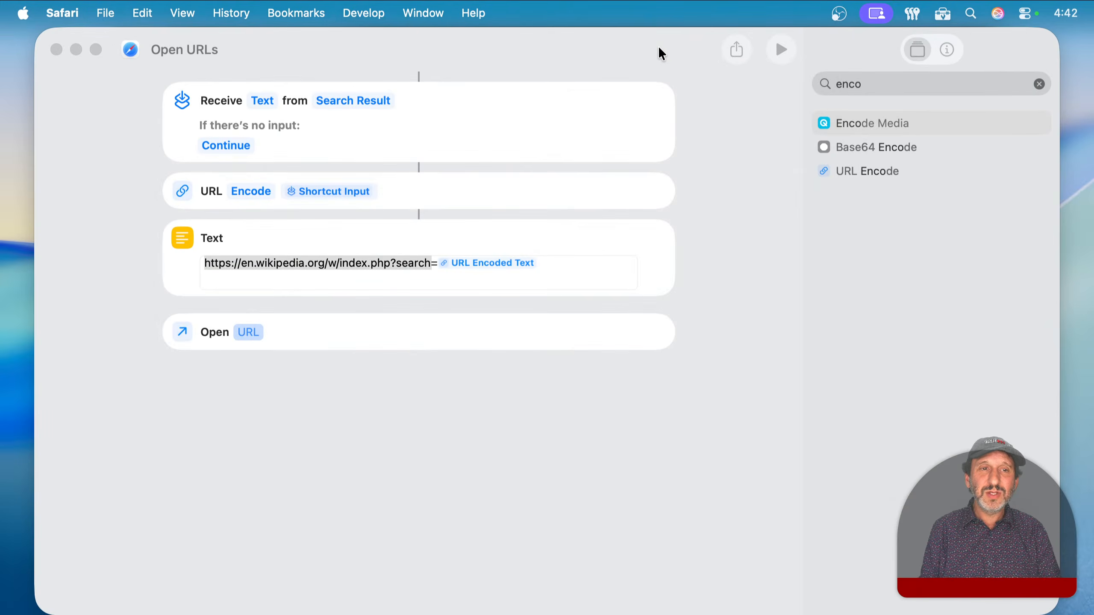
Set the Open URLs action to open the output of the Text action.
{"action": "left_click", "coordinate": [342, 374]}
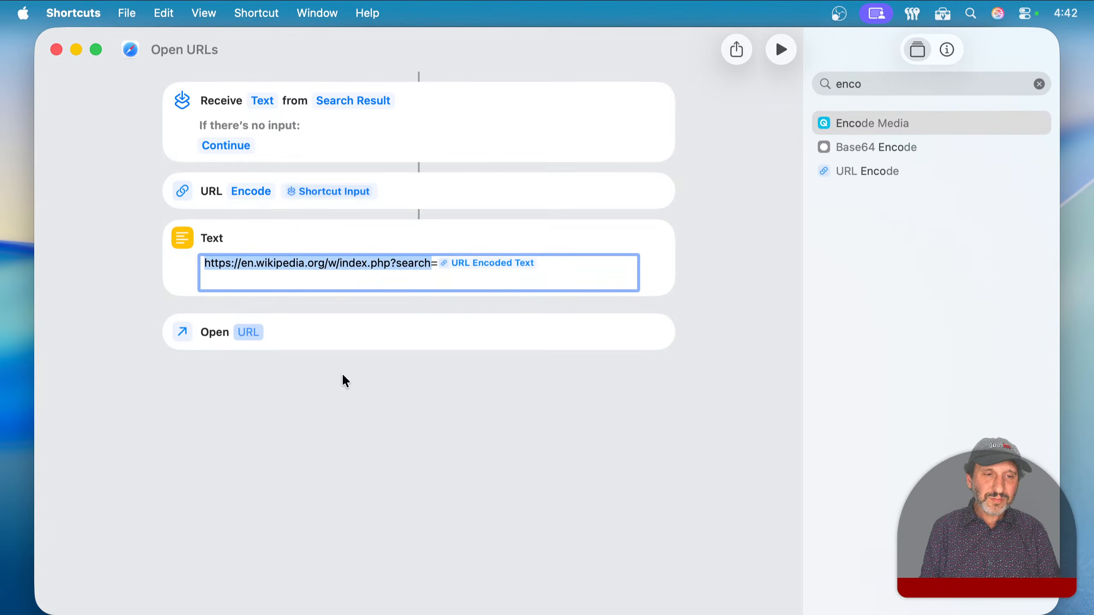
{"action": "left_click", "coordinate": [250, 334]}
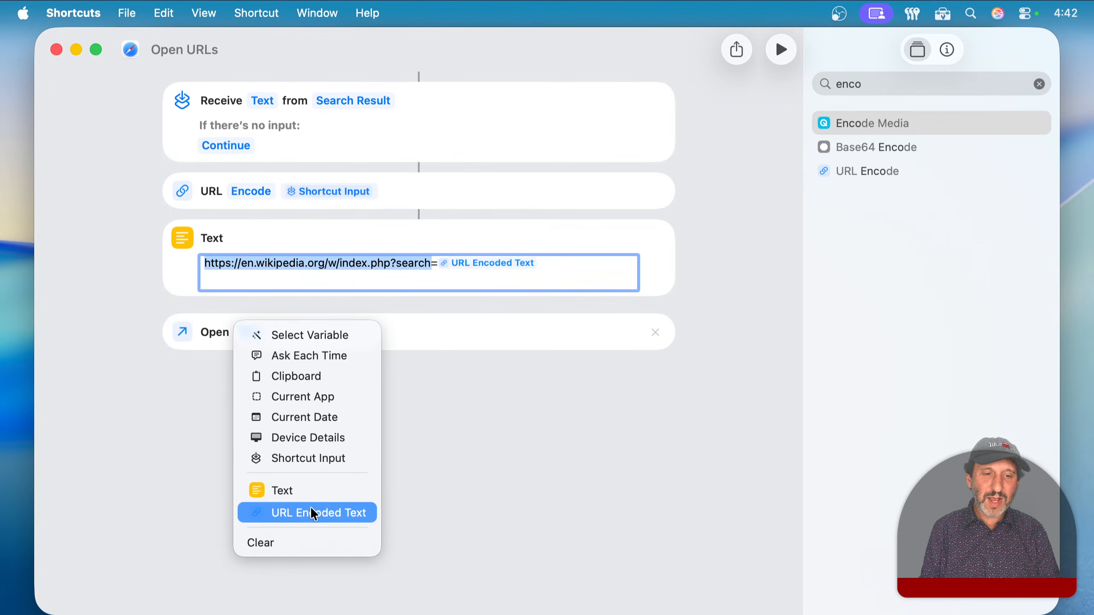
{"action": "left_click", "coordinate": [300, 491]}
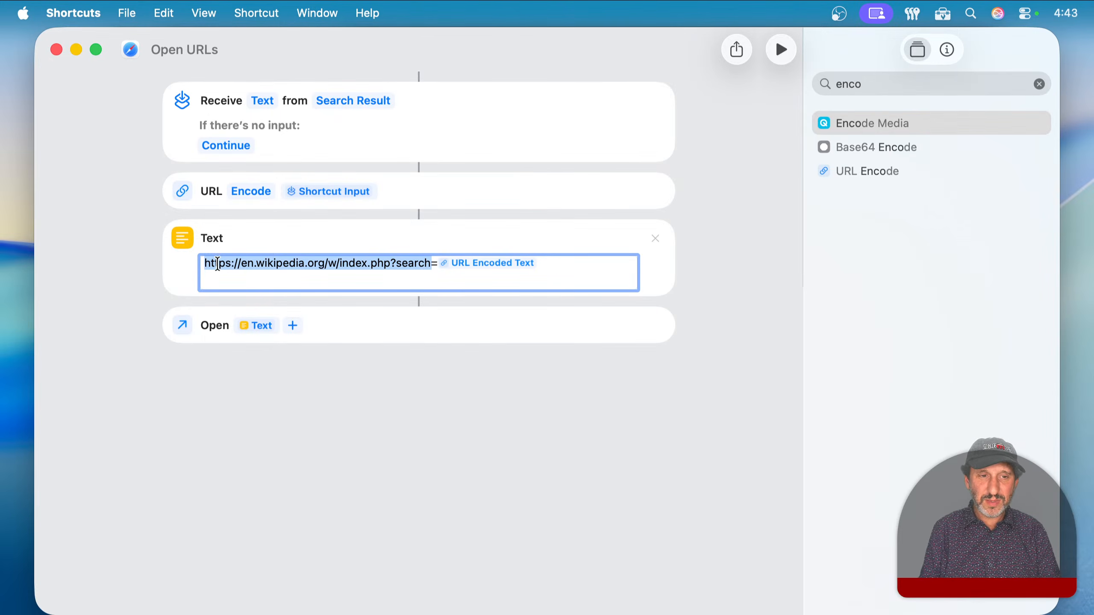
Rename the shortcut as "Wikipedia Search".
{"action": "left_click", "coordinate": [183, 54]}
{"action": "type", "text": "Wikipe"}
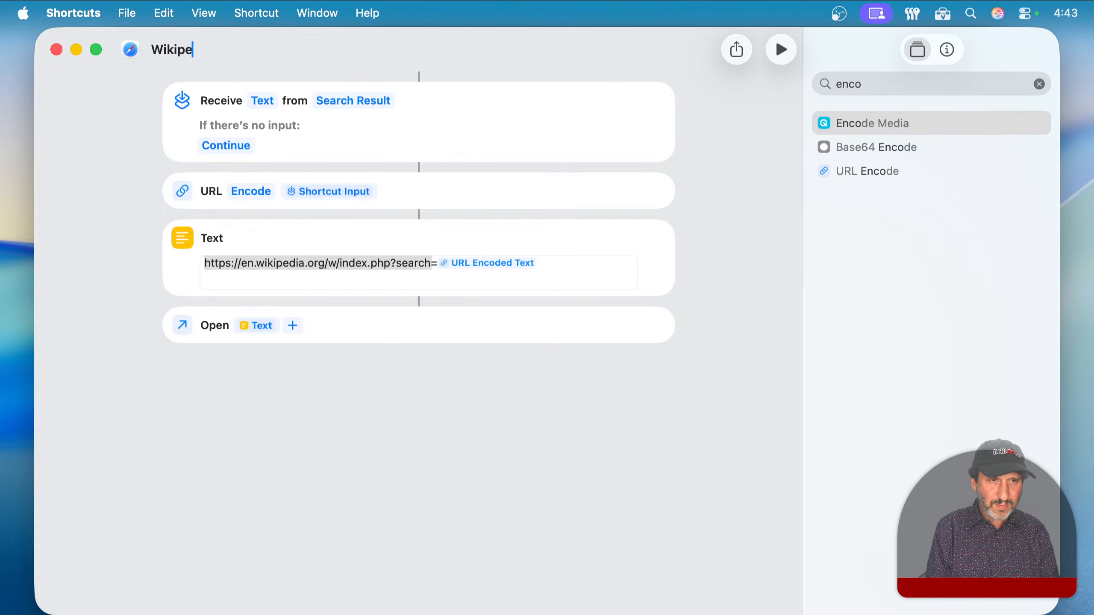
{"action": "type", "text": "dia Search"}
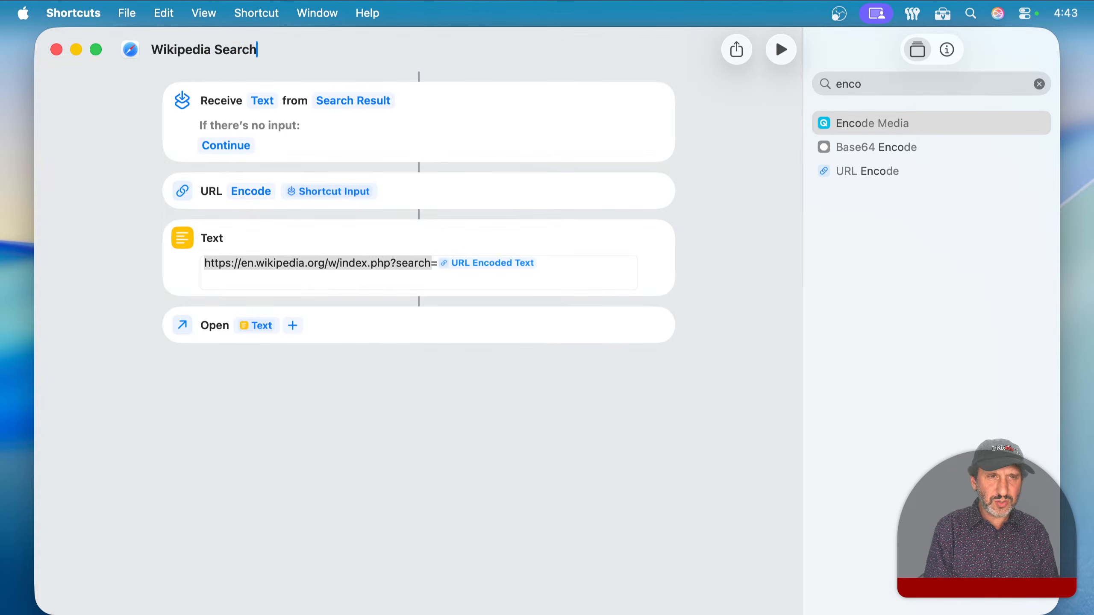
{"action": "key", "text": "Return"}
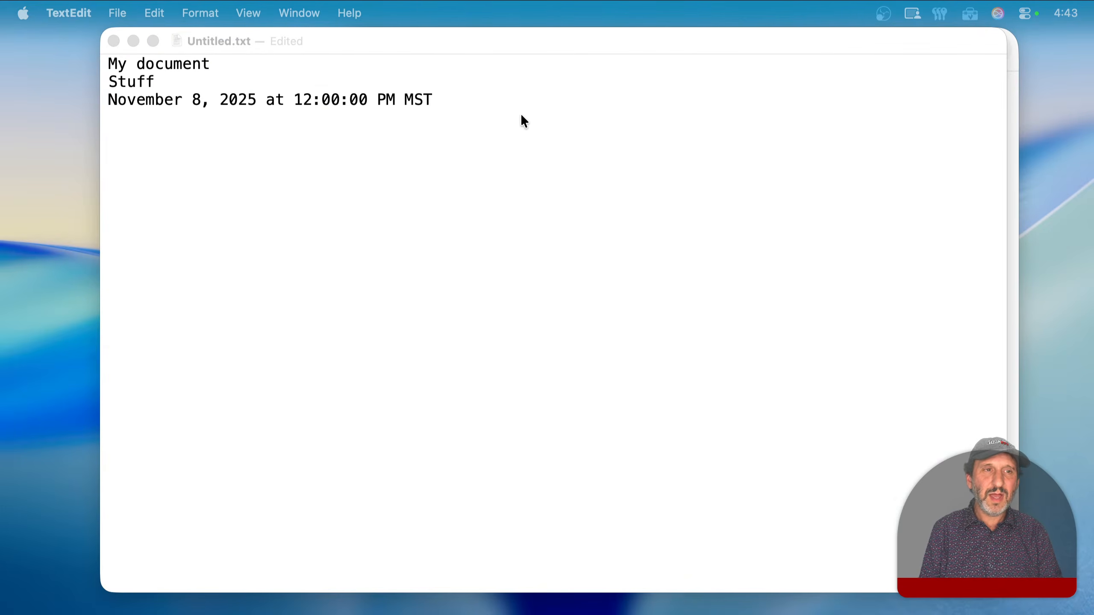
Clear the desktop by putting away the TextEdit document and Notes windows.
{"action": "left_click", "coordinate": [520, 130]}
{"action": "key", "text": "super+w"}
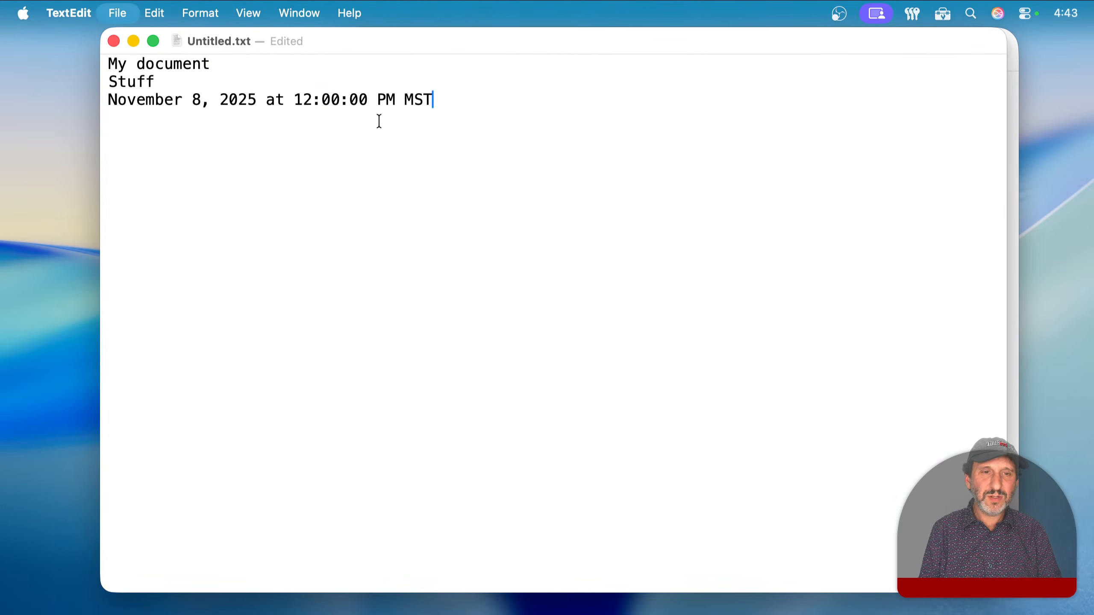
{"action": "left_click", "coordinate": [409, 427]}
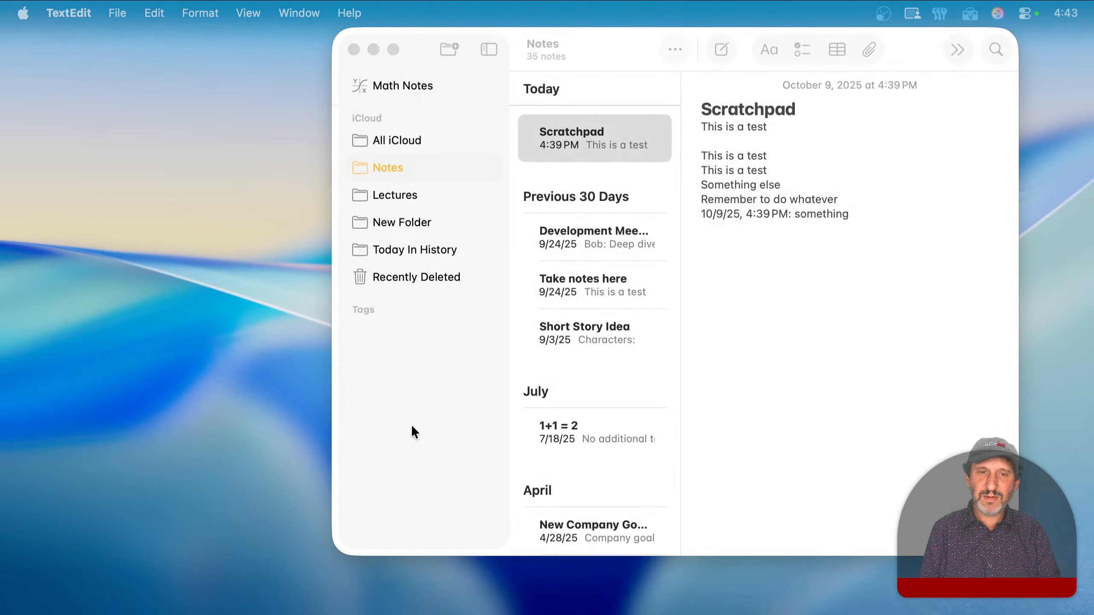
{"action": "left_click", "coordinate": [781, 178]}
{"action": "key", "text": "super+q"}
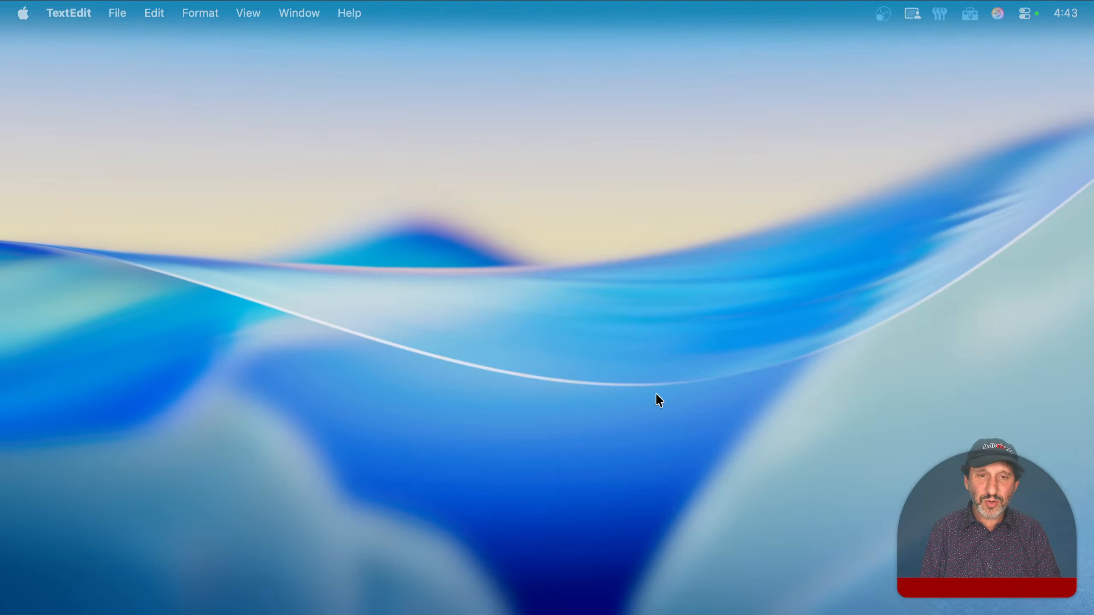
{"action": "key", "text": "super+q"}
Open Spotlight, reposition its search bar and look up the "wikipedia search" shortcut.
{"action": "key", "text": "super+space"}
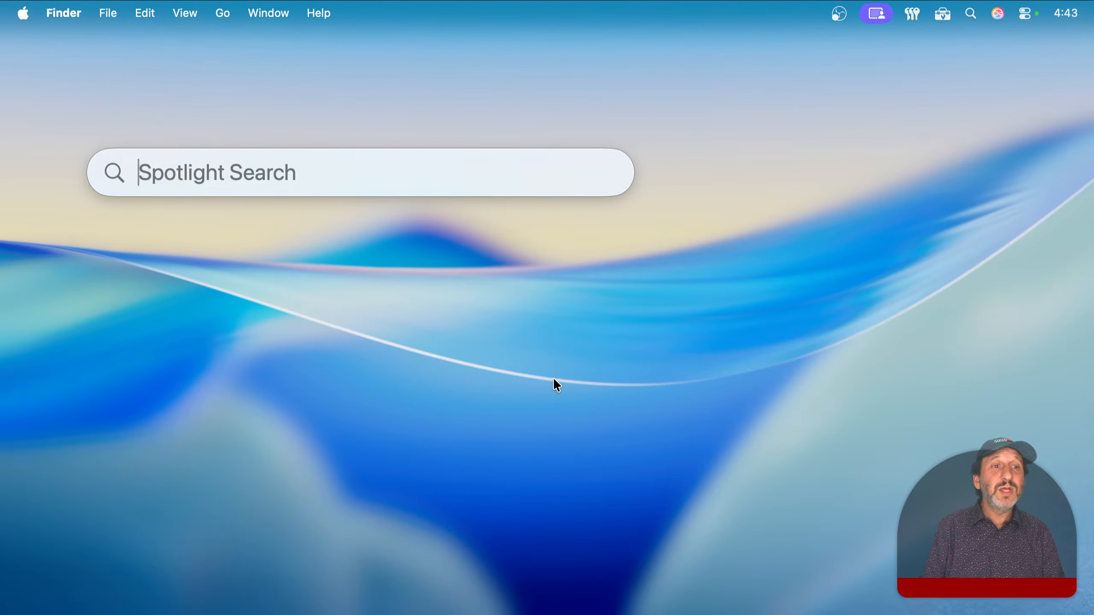
{"action": "left_click_drag", "start_coordinate": [120, 172], "coordinate": [300, 148]}
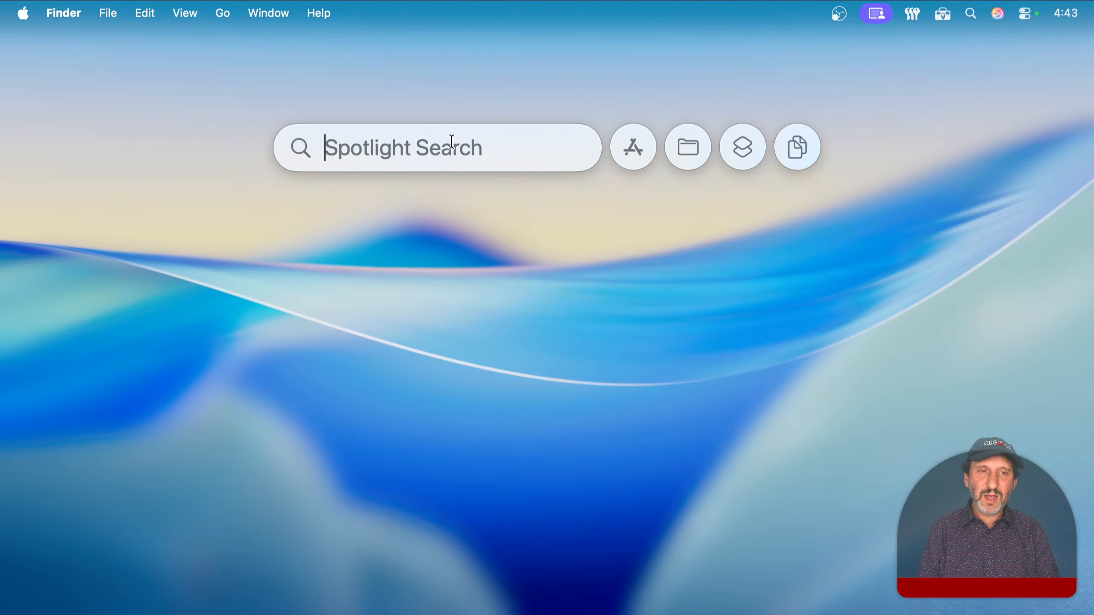
{"action": "type", "text": "wikipedia"}
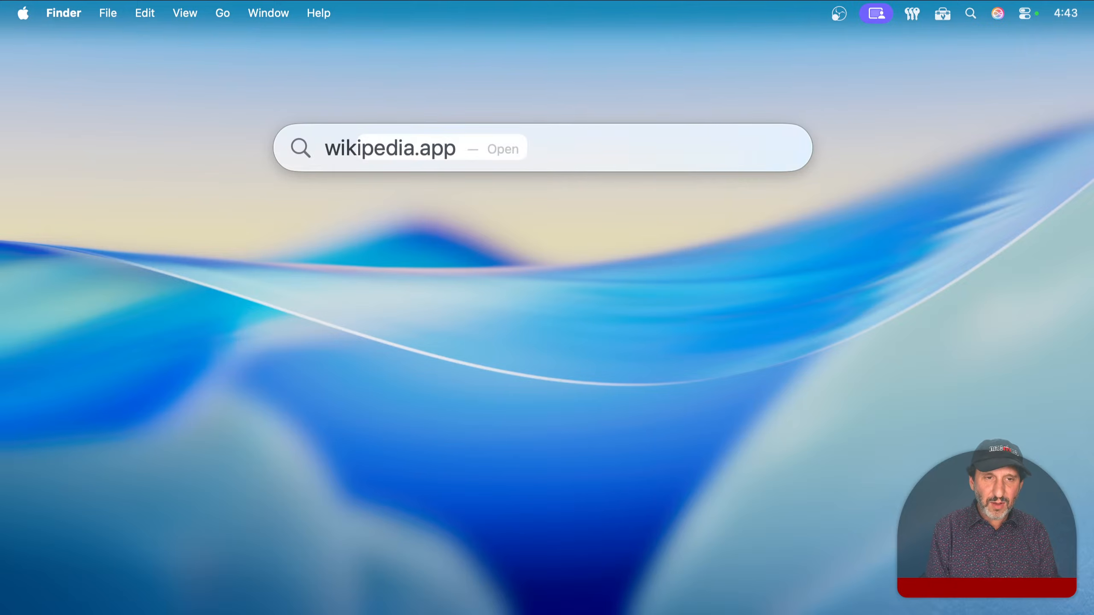
{"action": "type", "text": " searcg"}
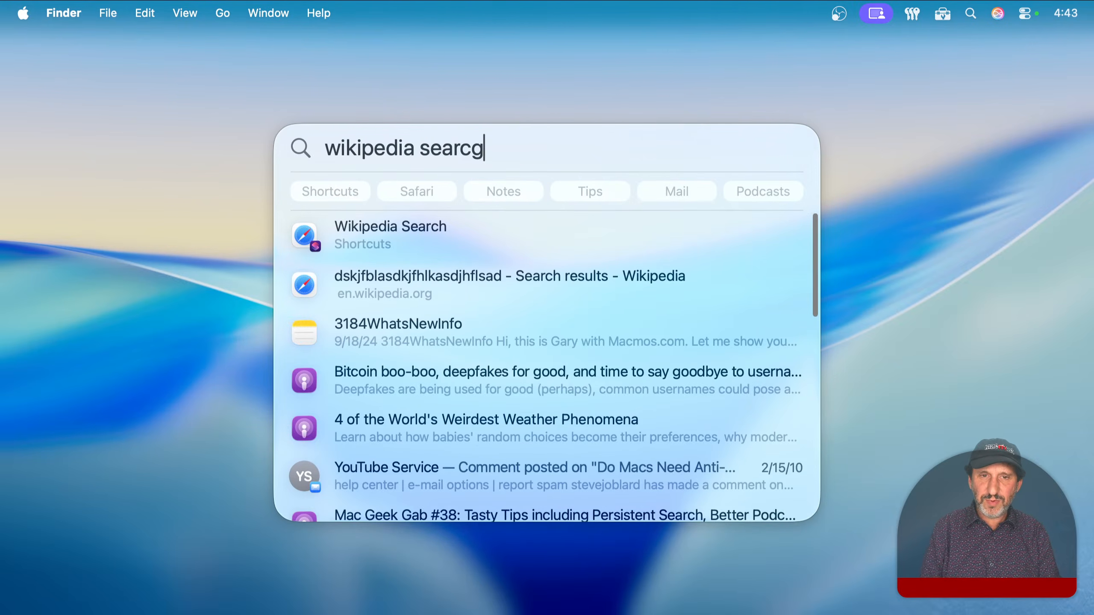
{"action": "key", "text": "BackSpace"}
{"action": "type", "text": "h"}
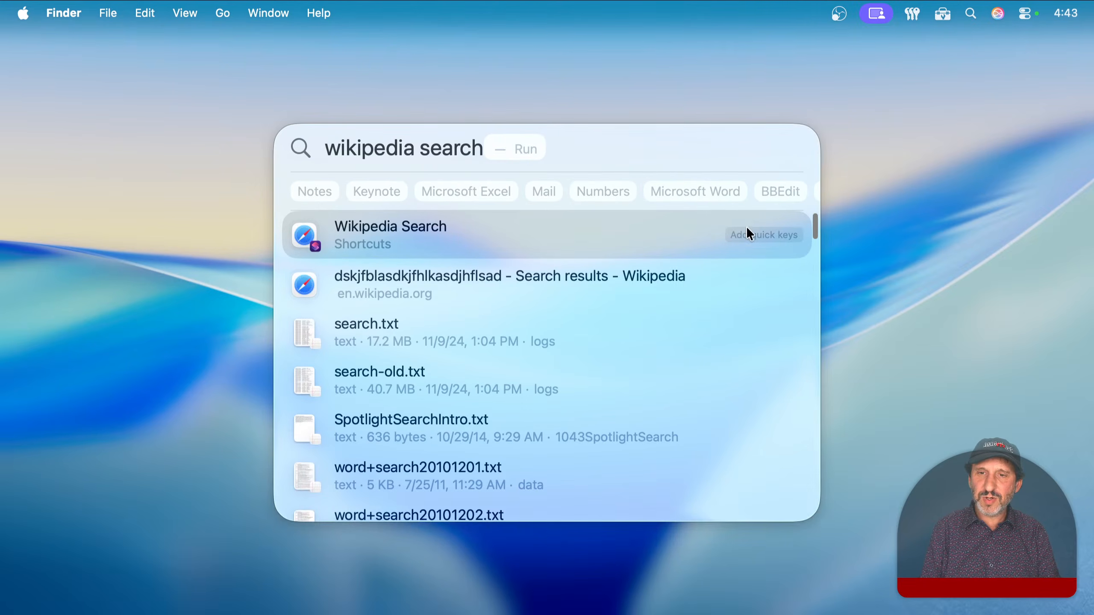
Assign the quick keys "ws" to the Wikipedia Search shortcut in Spotlight.
{"action": "left_click", "coordinate": [747, 228]}
{"action": "type", "text": "ws"}
{"action": "key", "text": "Return"}
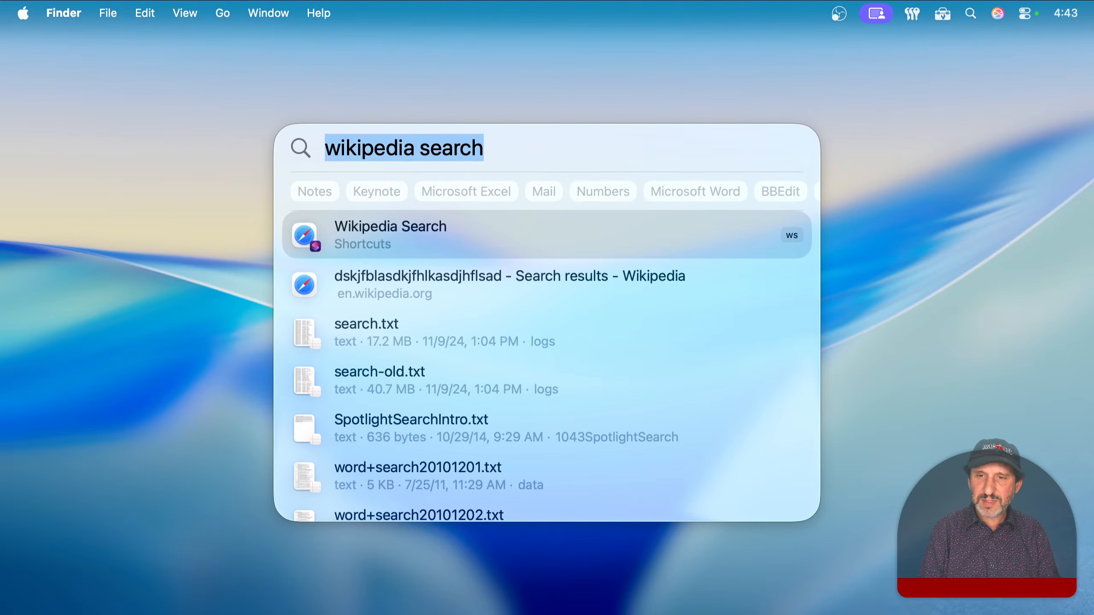
Run the Wikipedia Search shortcut from Spotlight through its quick keys "ws" with "solar system" as input, and hide the resulting Safari page.
{"action": "type", "text": "ws"}
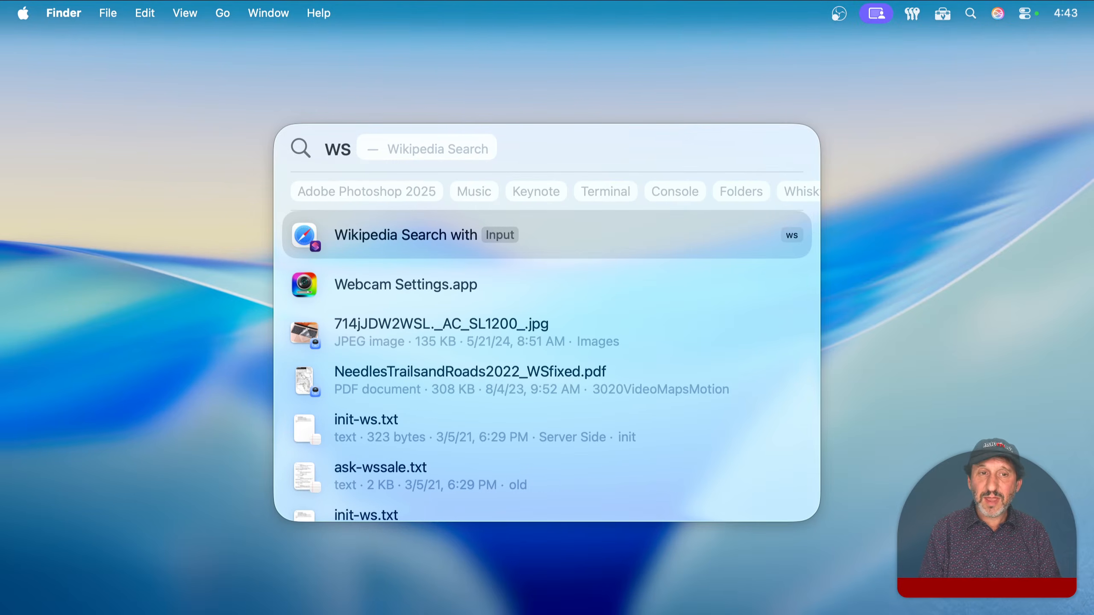
{"action": "type", "text": " solar system"}
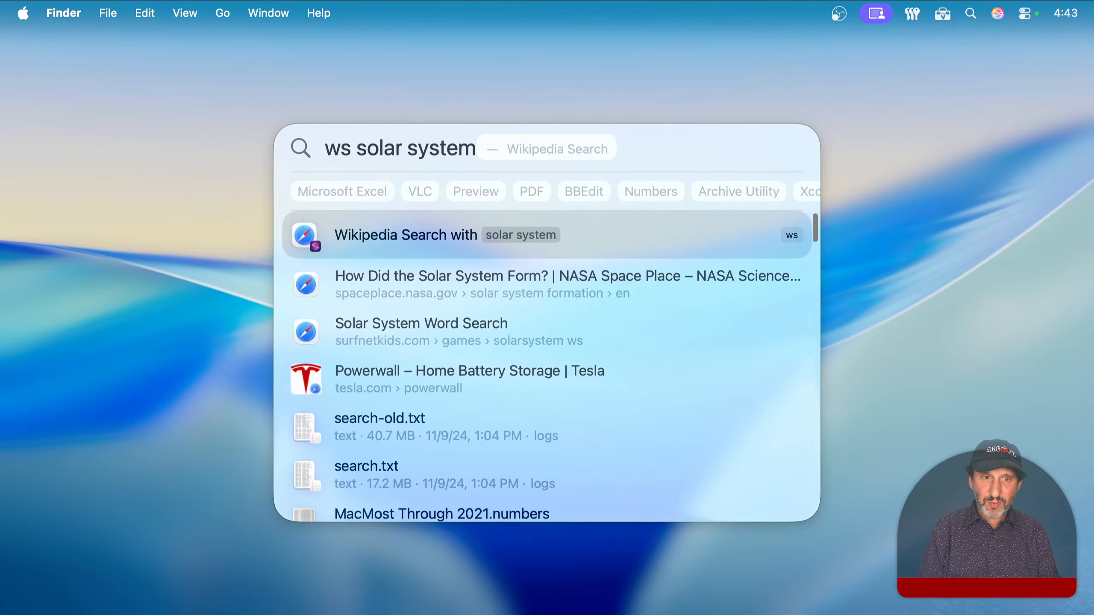
{"action": "key", "text": "Return"}
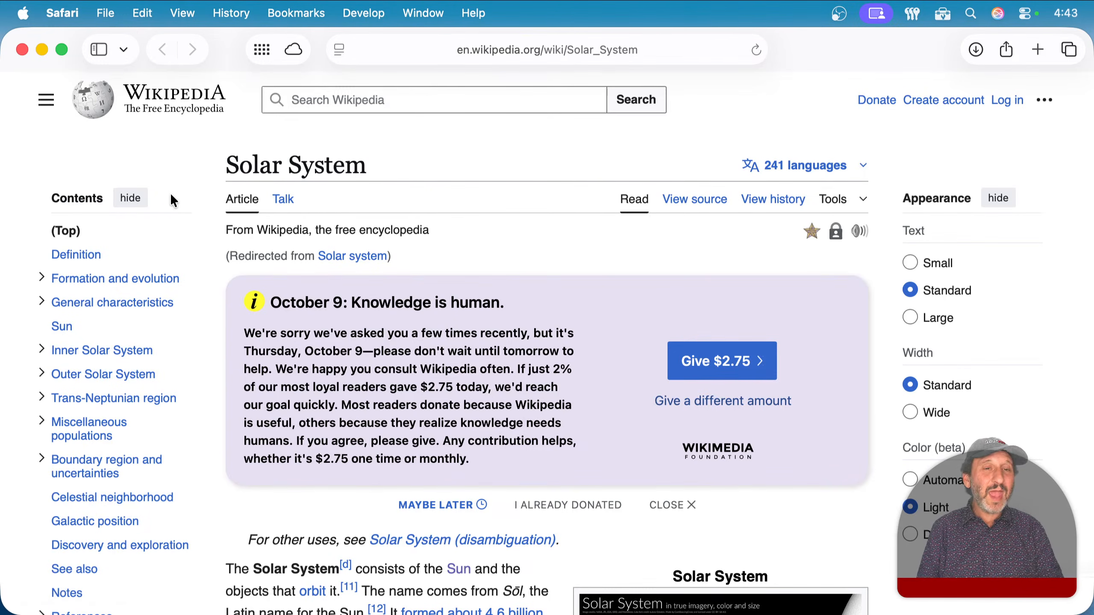
{"action": "key", "text": "cmd+h"}
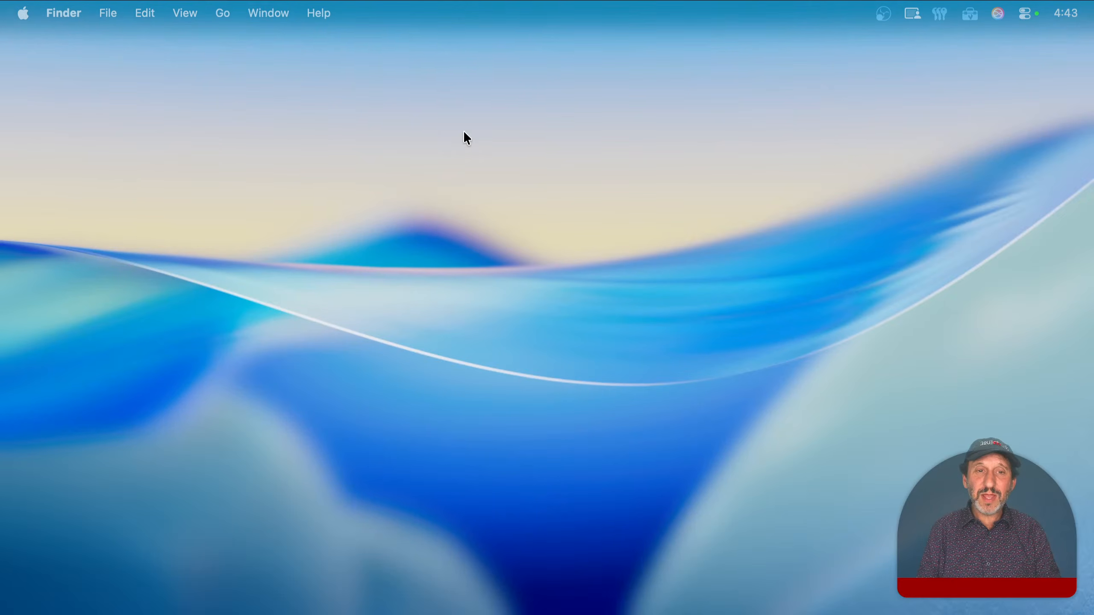
{"action": "mouse_move", "coordinate": [452, 612]}
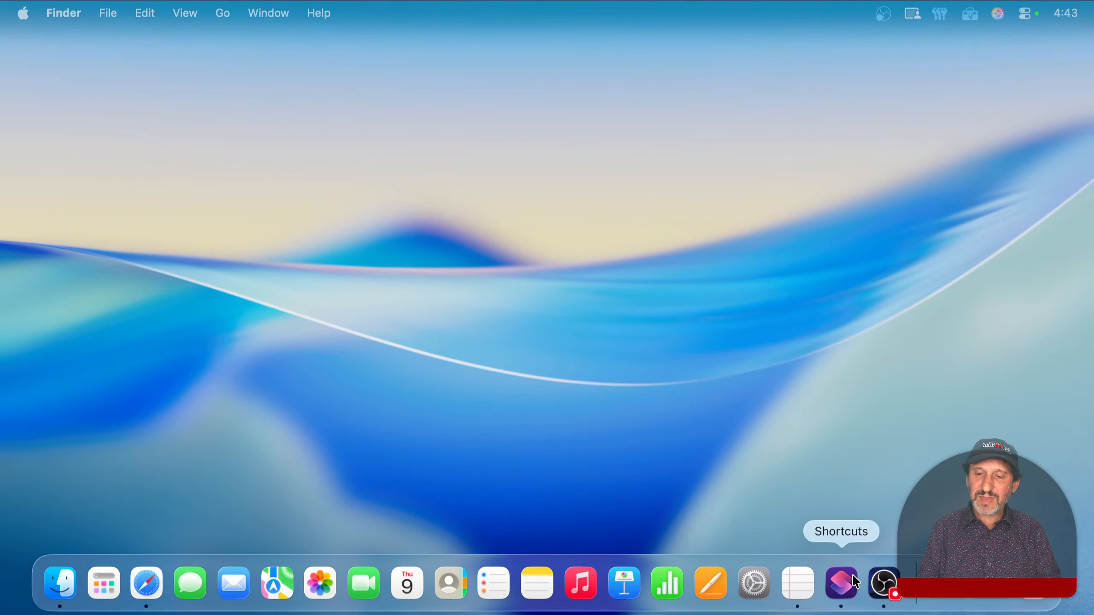
{"action": "left_click", "coordinate": [841, 584]}
{"action": "left_click", "coordinate": [260, 269]}
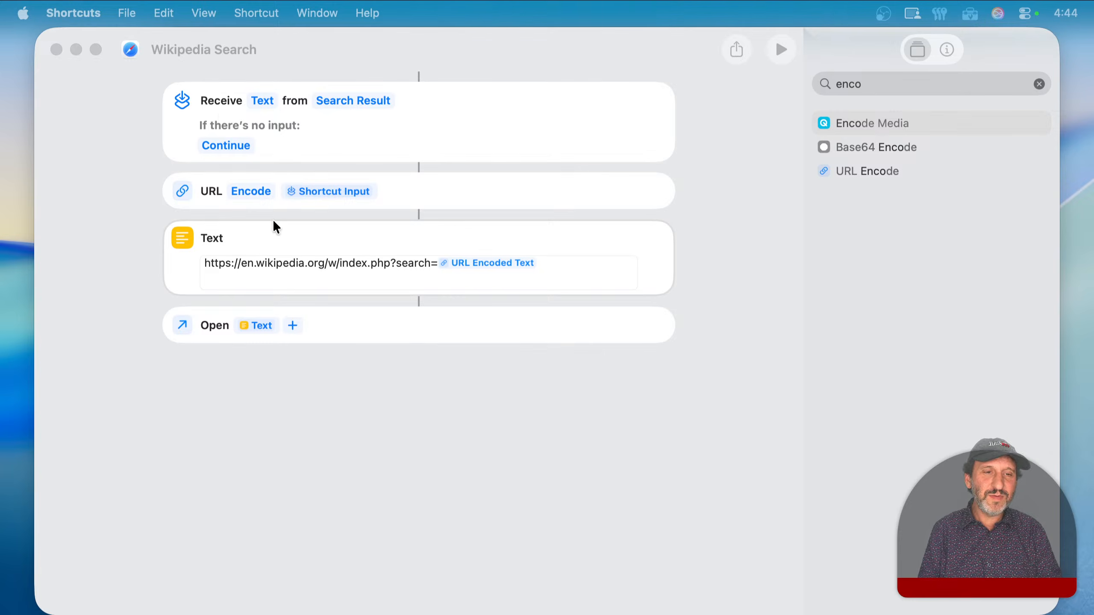
{"action": "left_click", "coordinate": [285, 254]}
{"action": "left_click_drag", "start_coordinate": [437, 266], "coordinate": [202, 265]}
{"action": "key", "text": "super+v"}
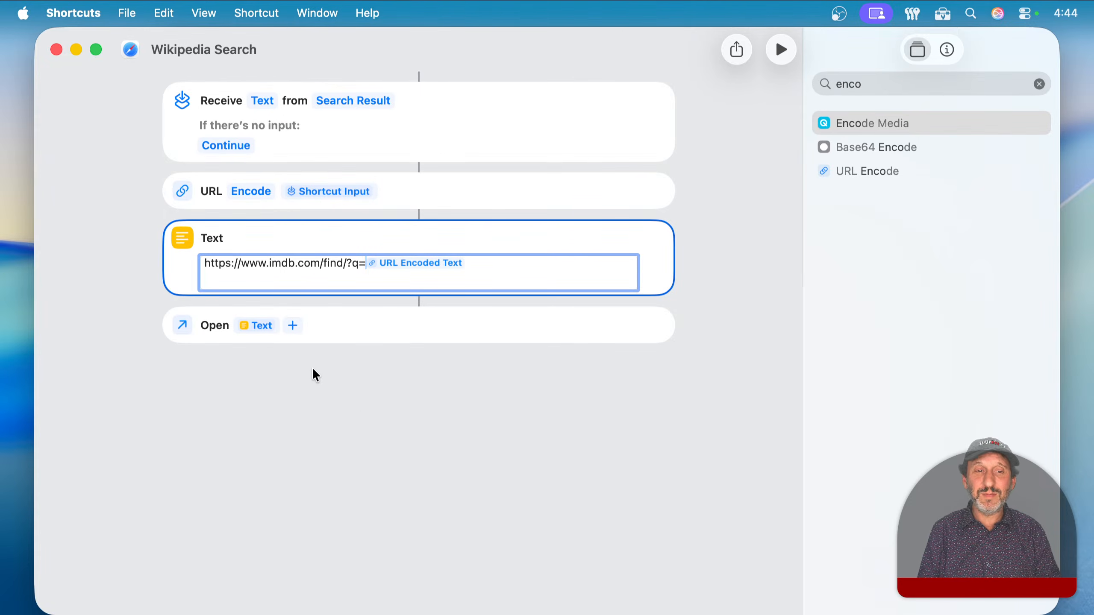
{"action": "left_click", "coordinate": [355, 394]}
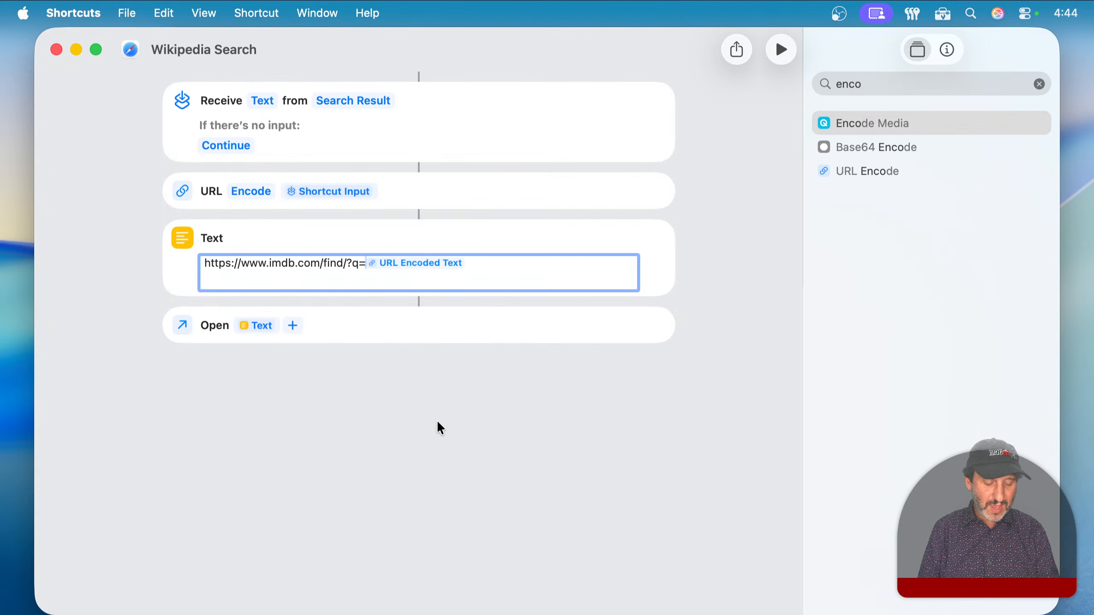
{"action": "key", "text": "super+q"}
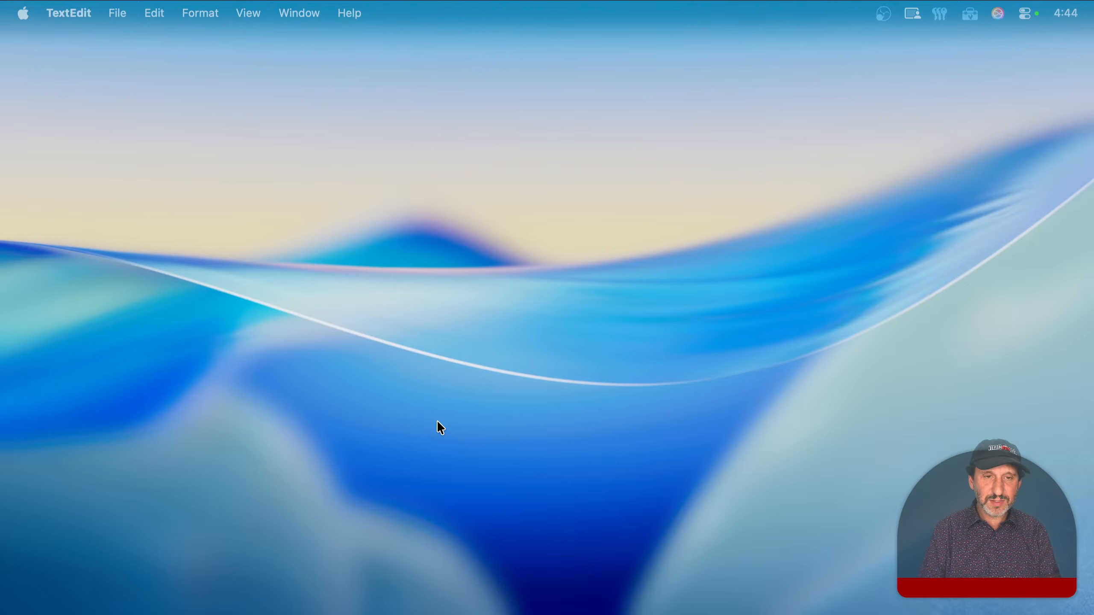
Run the Wikipedia Search shortcut from Spotlight through "ws" with "raiders of the lost ark" as input and look over the resulting IMDb page.
{"action": "left_click", "coordinate": [436, 420]}
{"action": "key", "text": "super+space"}
{"action": "key", "text": "BackSpace"}
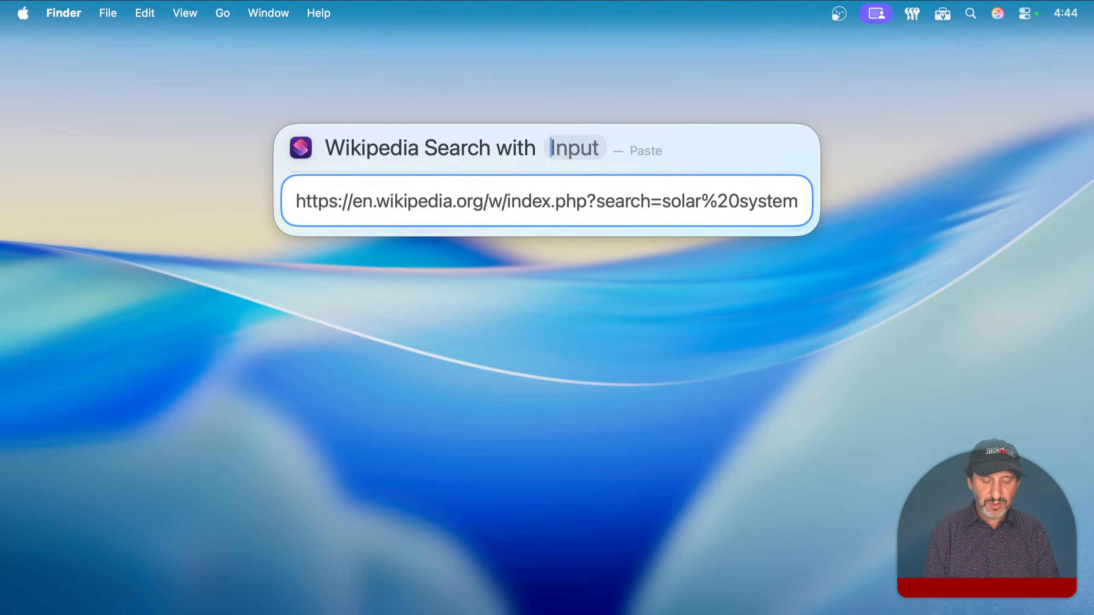
{"action": "key", "text": "BackSpace"}
{"action": "type", "text": "ws"}
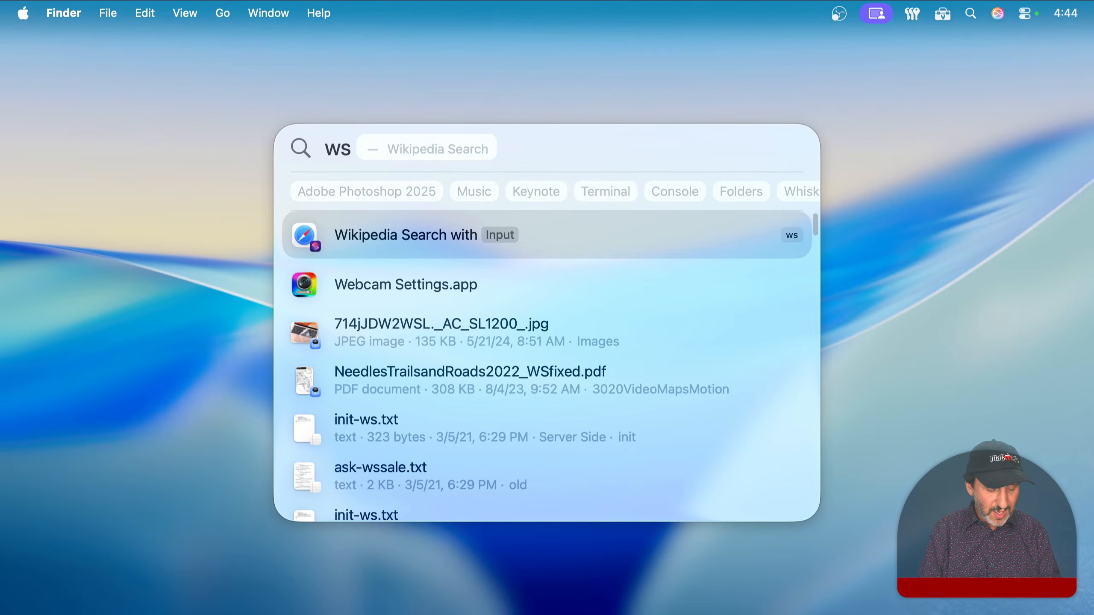
{"action": "type", "text": " raiders of the "}
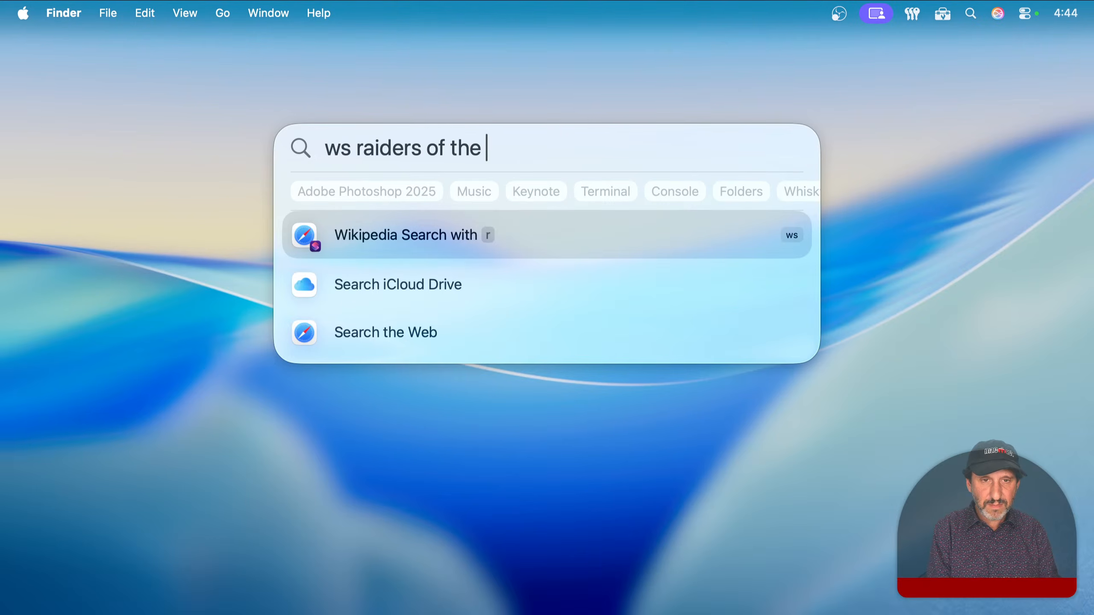
{"action": "type", "text": "lao"}
{"action": "key", "text": "BackSpace"}
{"action": "key", "text": "BackSpace"}
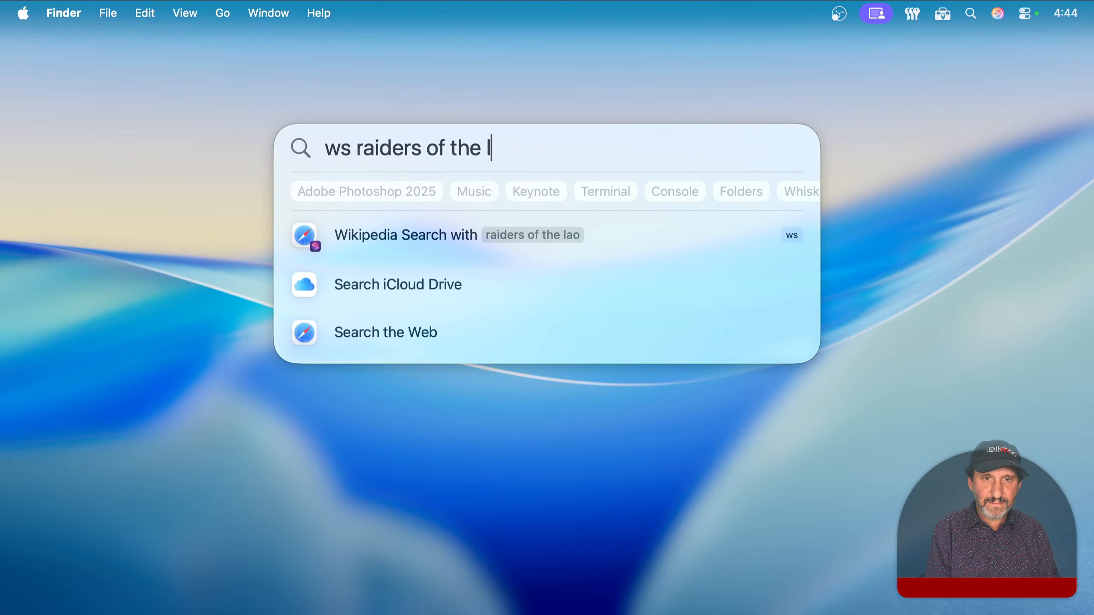
{"action": "type", "text": "ost ark"}
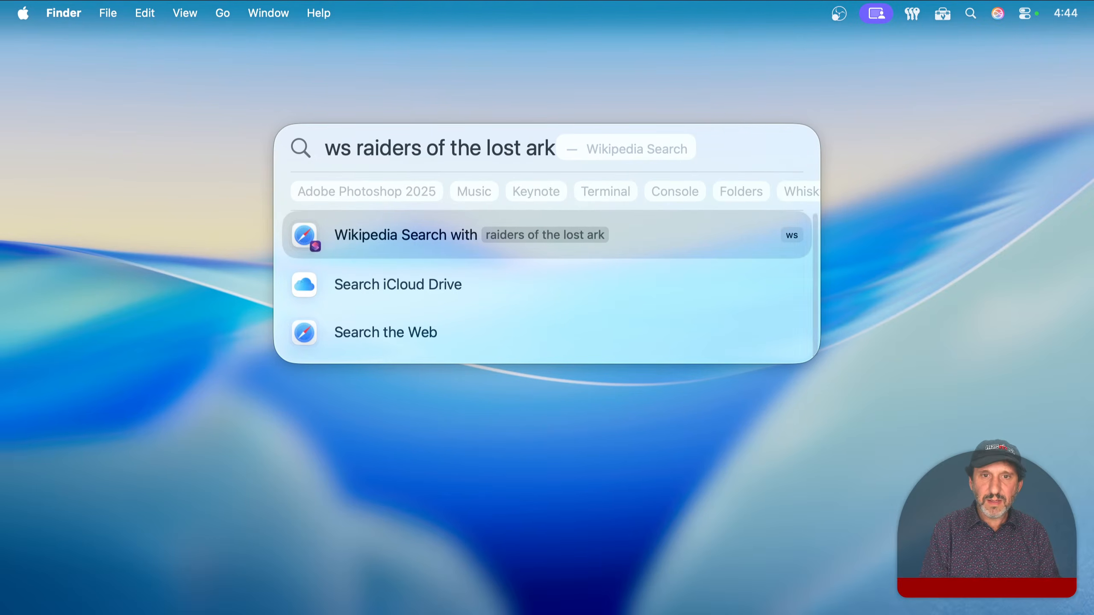
{"action": "key", "text": "Return"}
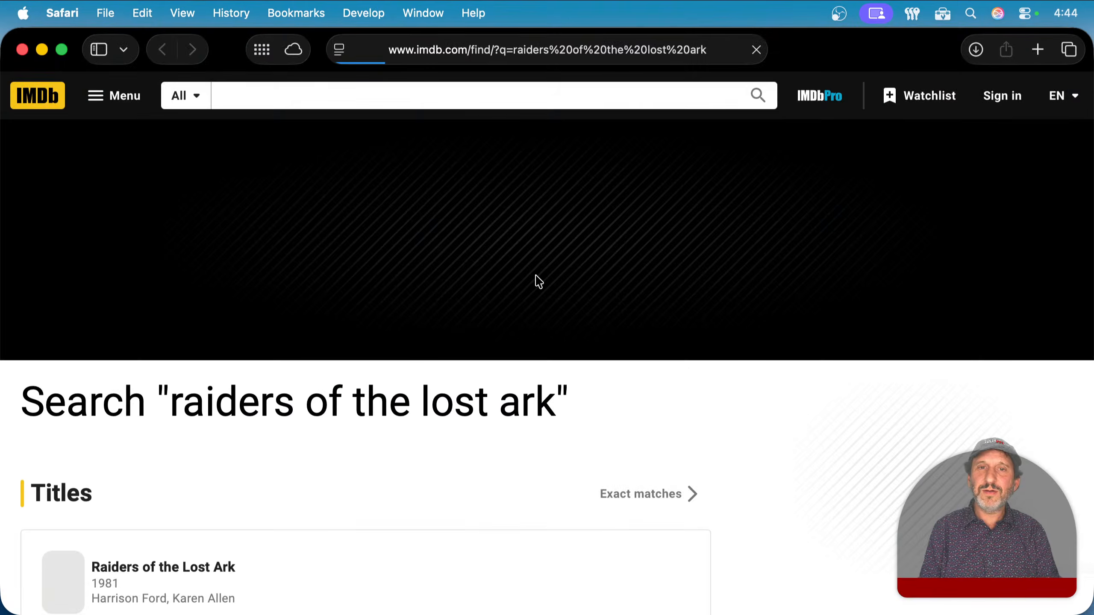
{"action": "scroll", "coordinate": [319, 452], "scroll_direction": "down", "scroll_amount": 5}
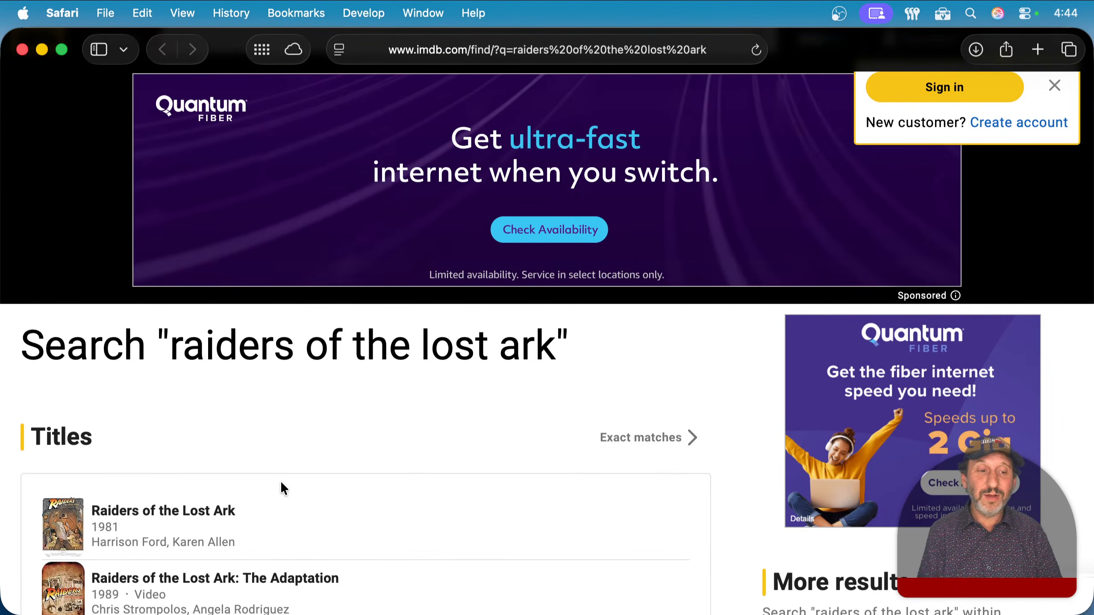
{"action": "scroll", "coordinate": [233, 470], "scroll_direction": "down", "scroll_amount": 3}
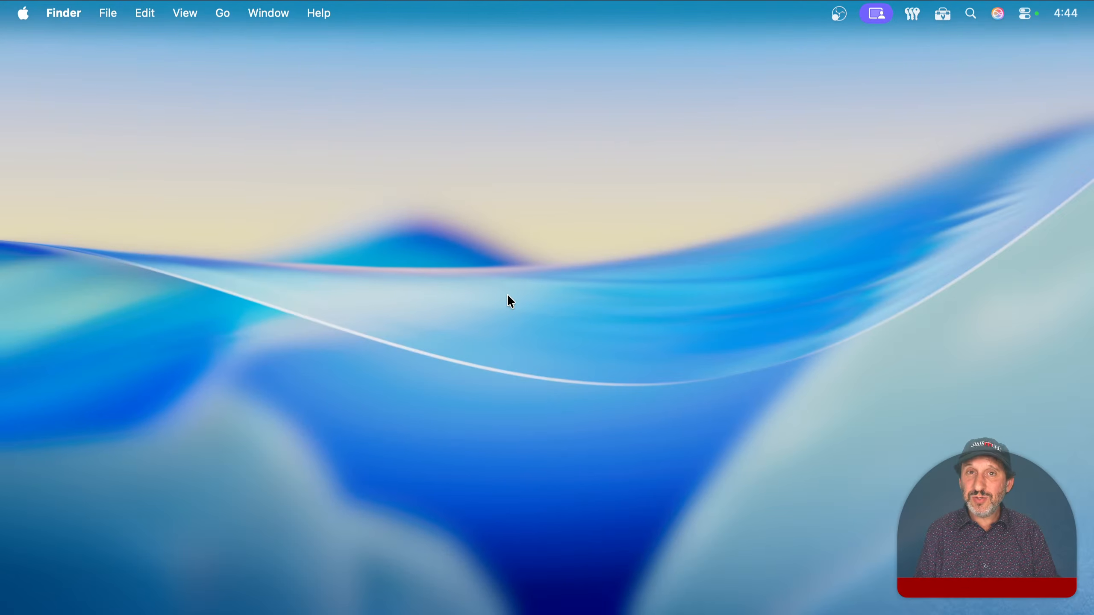
Return to Shortcuts and close the Wikipedia Search editor to get back to the Spotlight Examples folder.
{"action": "mouse_move", "coordinate": [608, 613]}
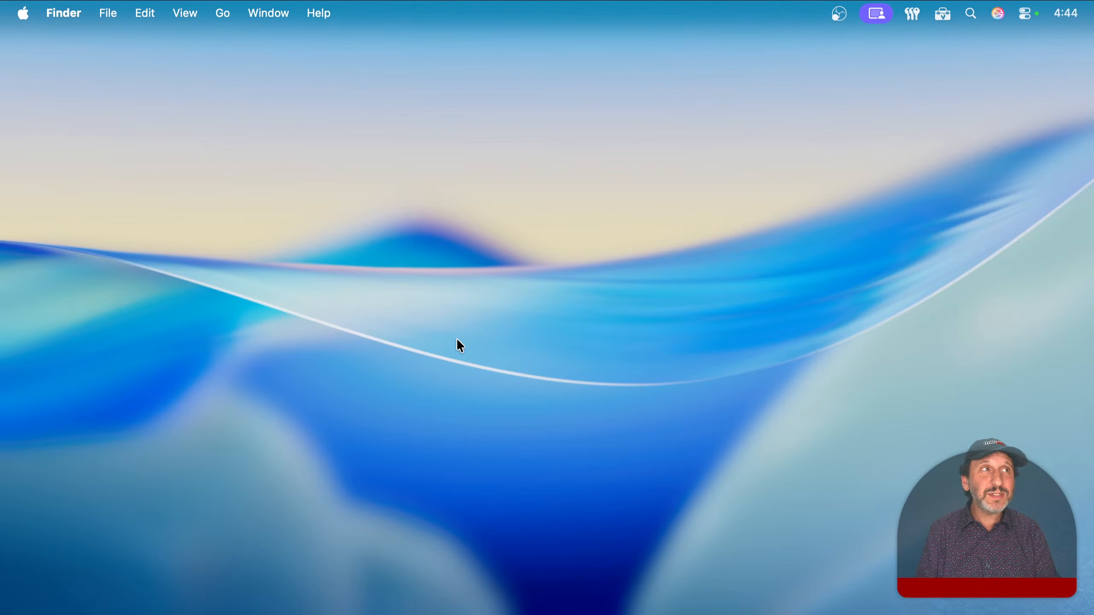
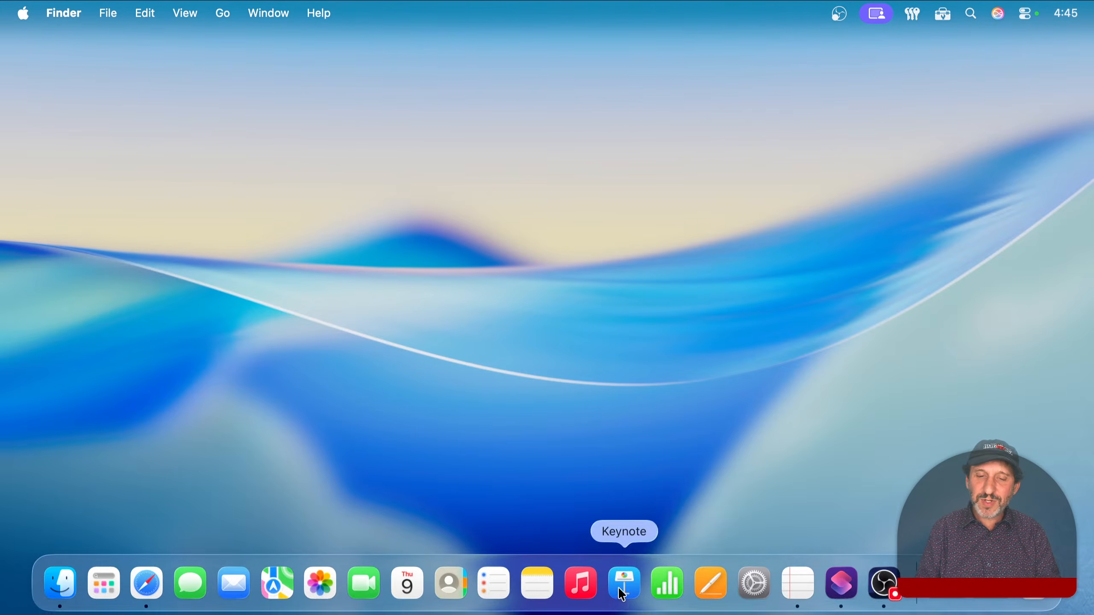
{"action": "left_click", "coordinate": [841, 585]}
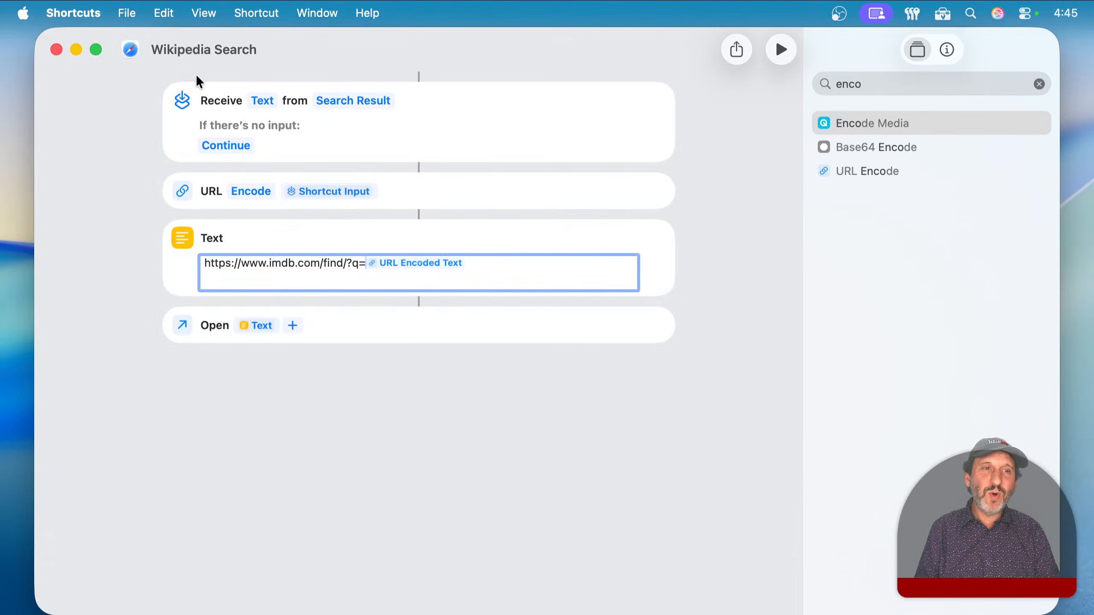
{"action": "left_click", "coordinate": [58, 49]}
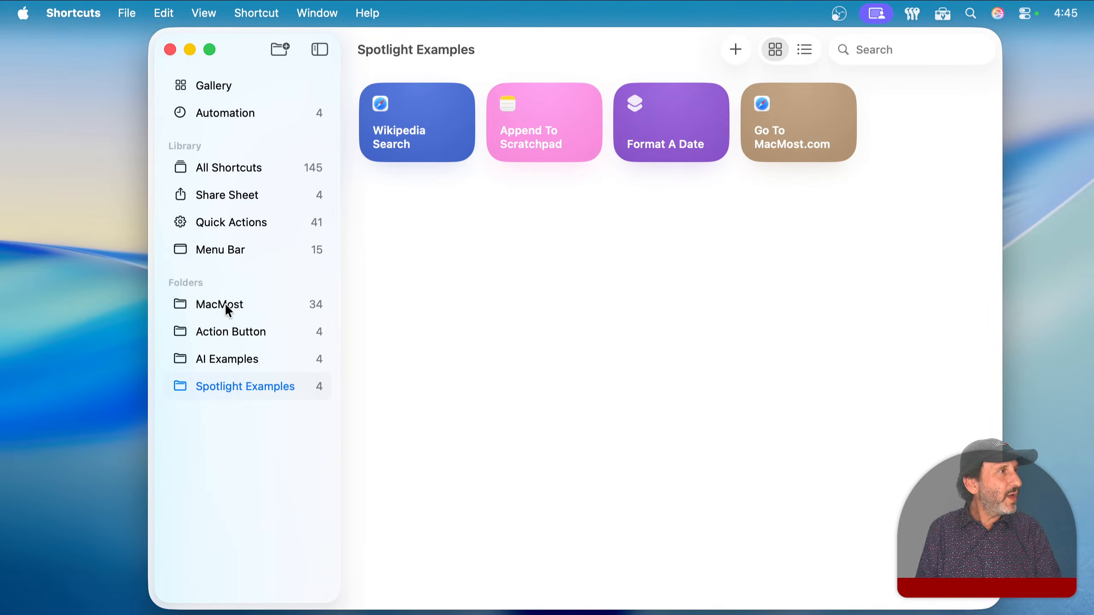
Switch to Numbers and open the recent Books.numbers file from the Important Stuff folder.
{"action": "mouse_move", "coordinate": [535, 612]}
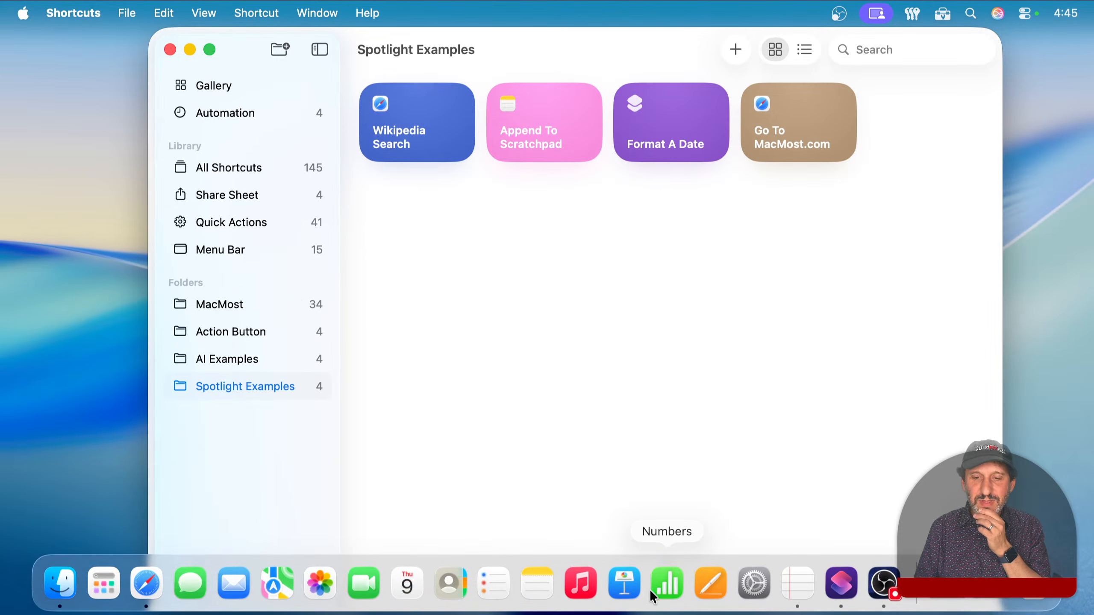
{"action": "left_click", "coordinate": [663, 594]}
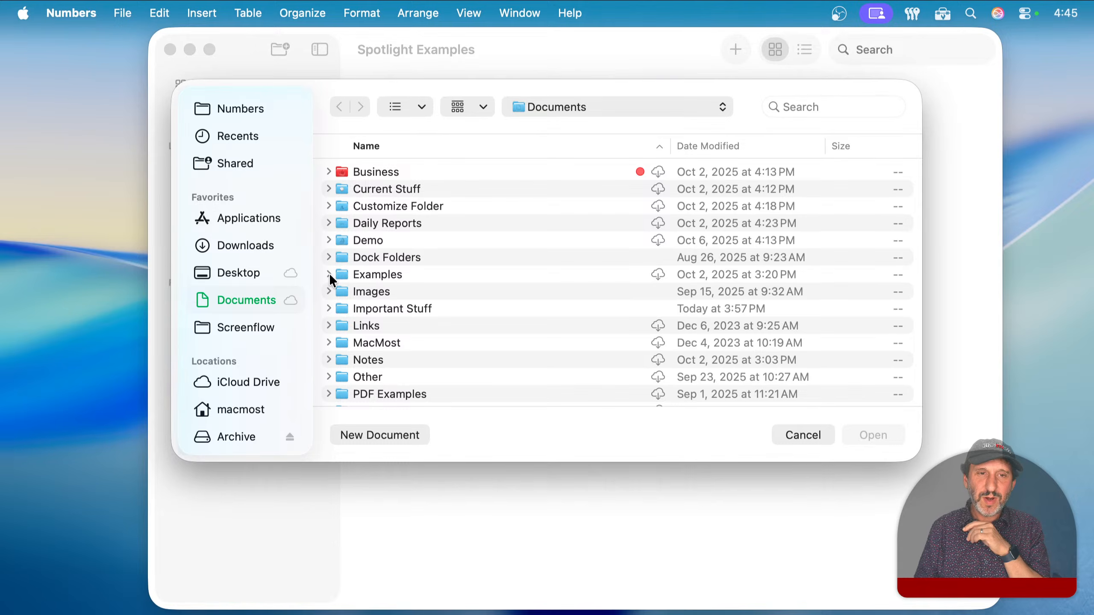
{"action": "left_click", "coordinate": [108, 6]}
{"action": "mouse_move", "coordinate": [331, 76]}
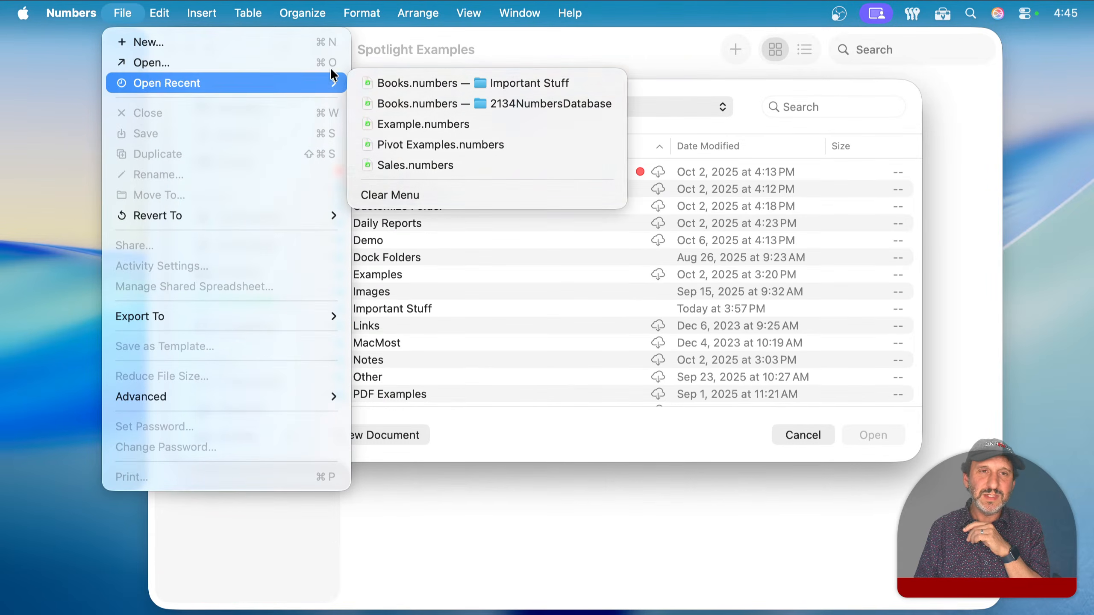
{"action": "left_click", "coordinate": [419, 82]}
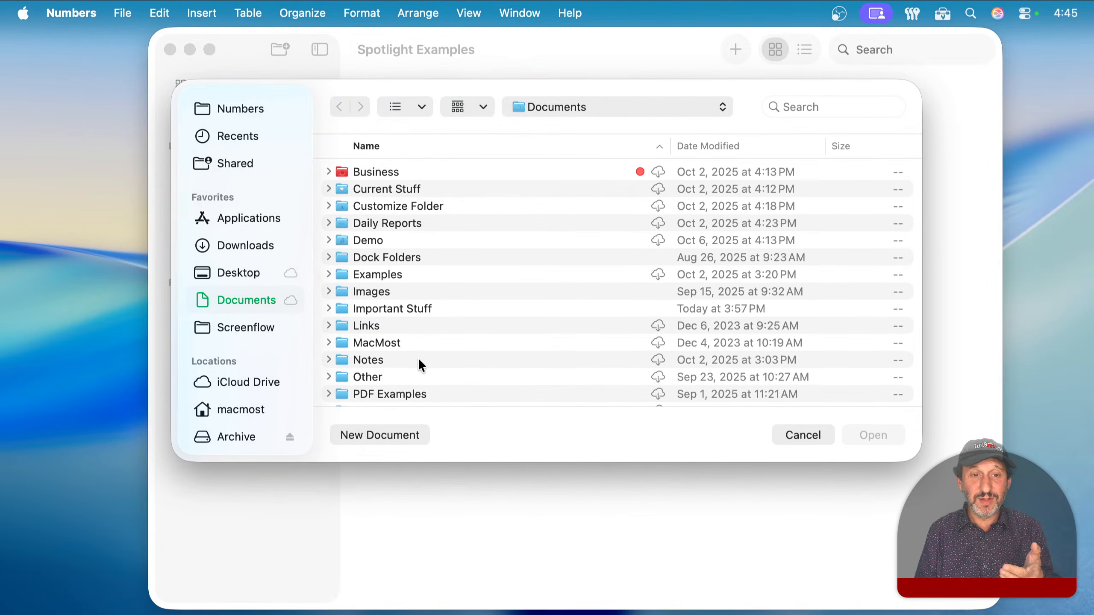
Examine the title, author, format and read-date columns of the My Books table, and hide Numbers.
{"action": "scroll", "coordinate": [206, 394], "scroll_direction": "down", "scroll_amount": 15}
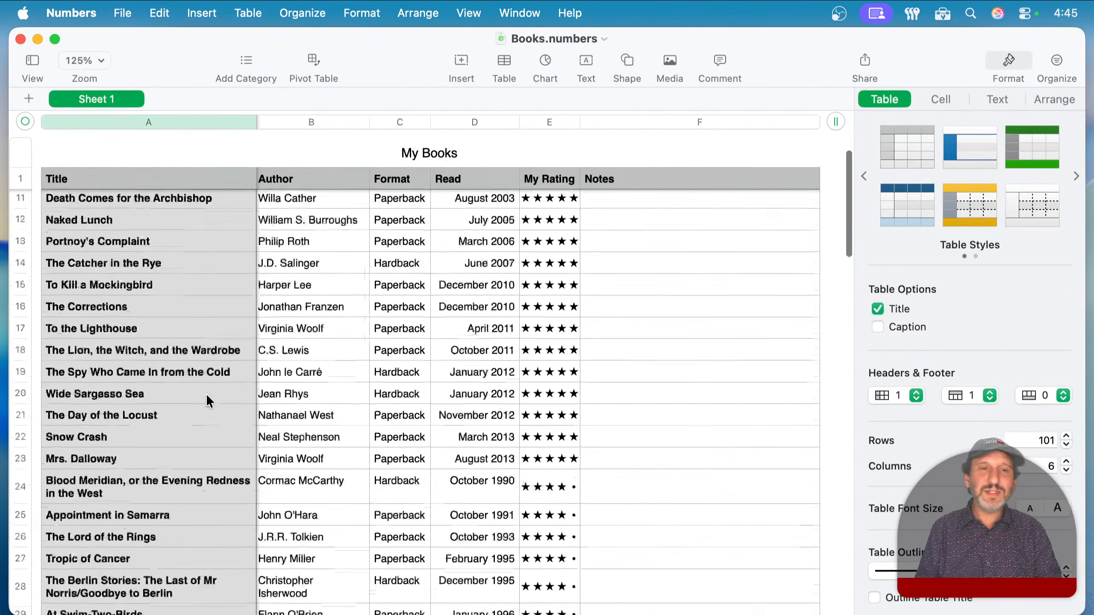
{"action": "scroll", "coordinate": [206, 393], "scroll_direction": "up", "scroll_amount": 15}
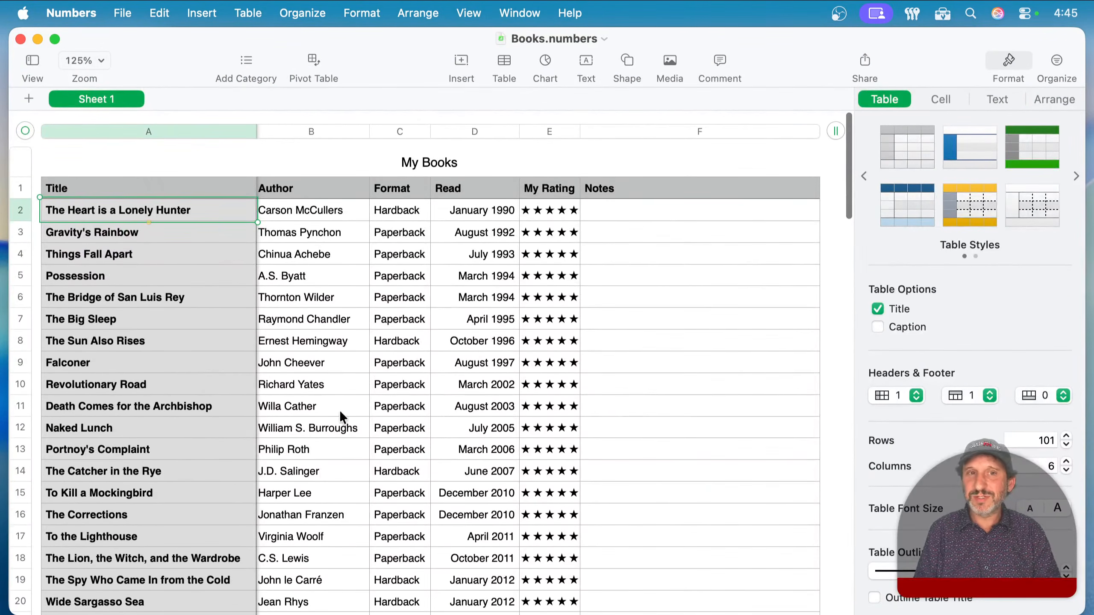
{"action": "scroll", "coordinate": [159, 379], "scroll_direction": "down", "scroll_amount": 5}
{"action": "left_click", "coordinate": [109, 353]}
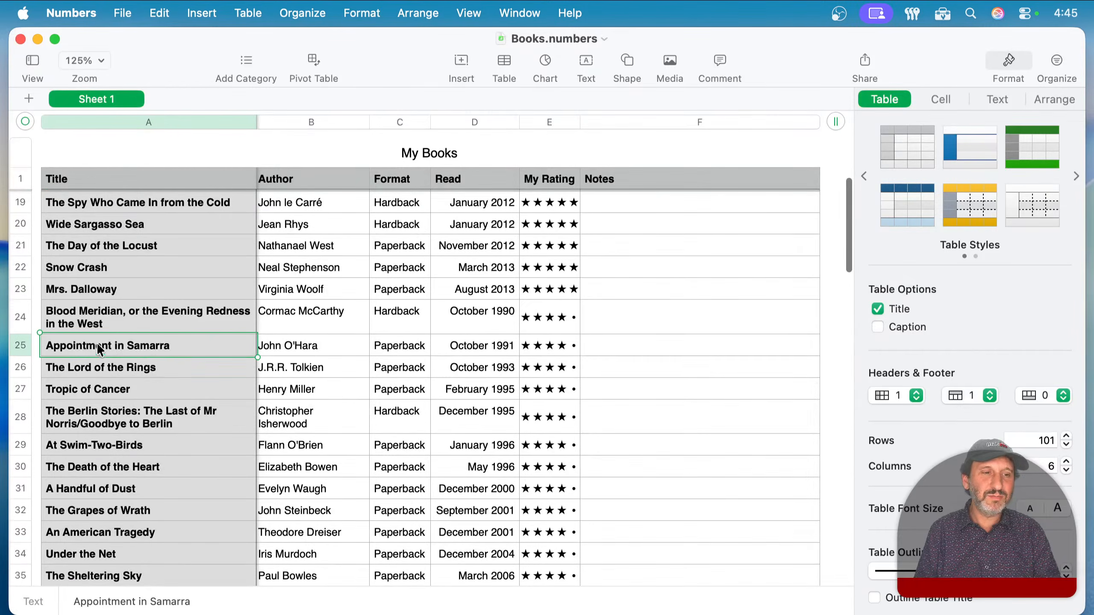
{"action": "left_click", "coordinate": [318, 347]}
{"action": "left_click", "coordinate": [392, 330]}
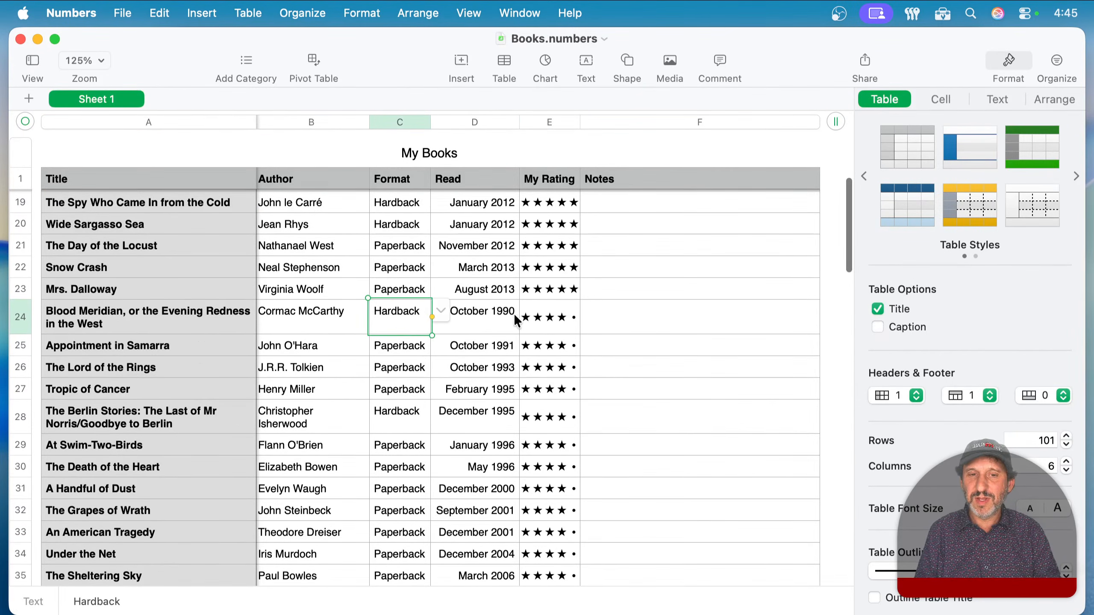
{"action": "left_click", "coordinate": [502, 319]}
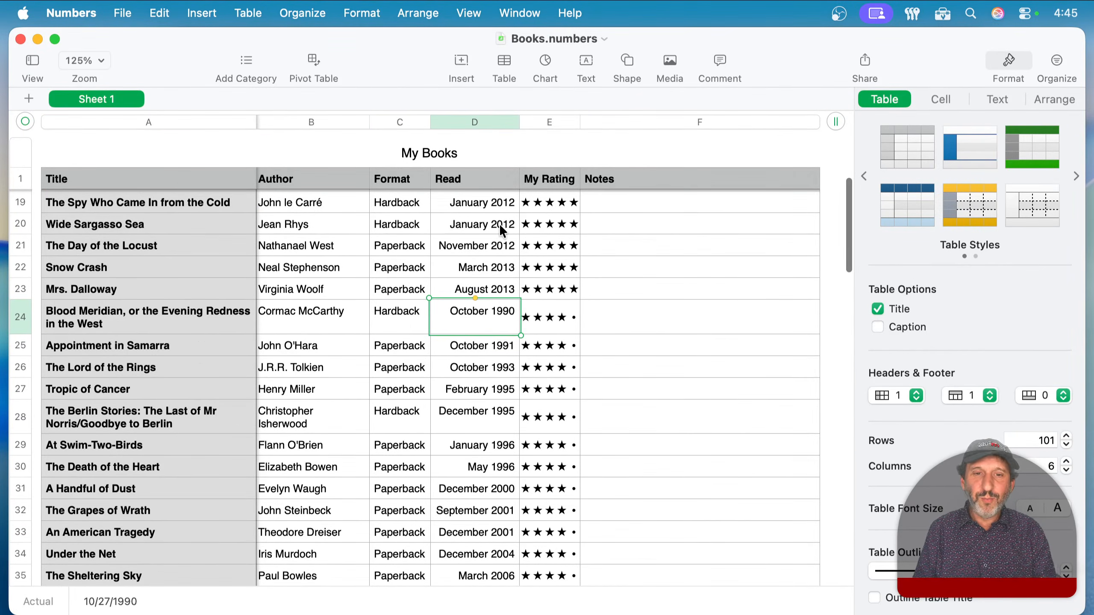
{"action": "scroll", "coordinate": [137, 429], "scroll_direction": "down", "scroll_amount": 4}
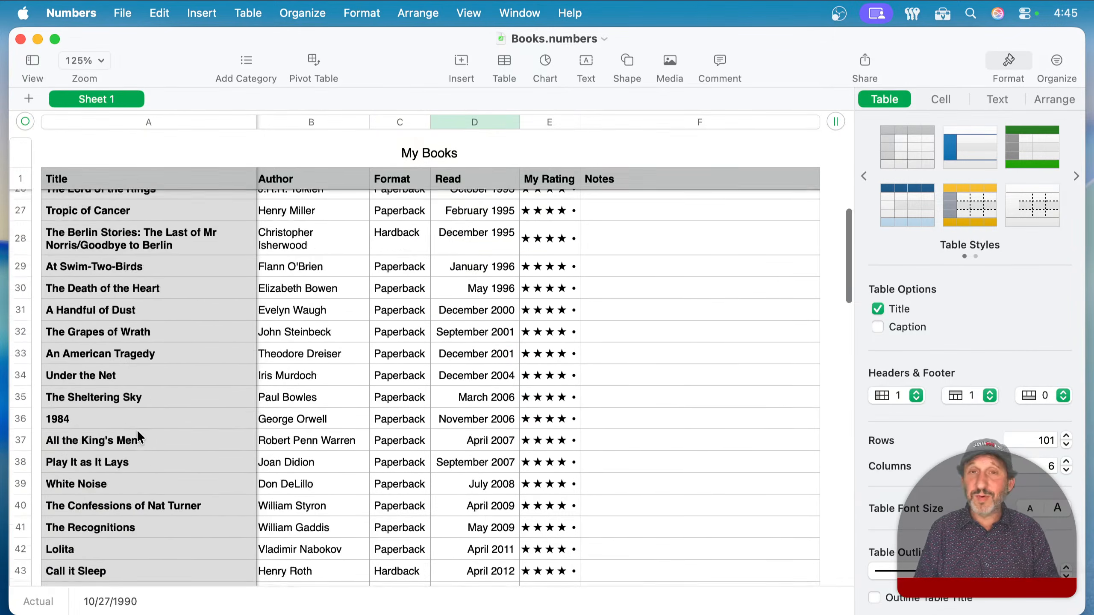
{"action": "scroll", "coordinate": [137, 429], "scroll_direction": "up", "scroll_amount": 12}
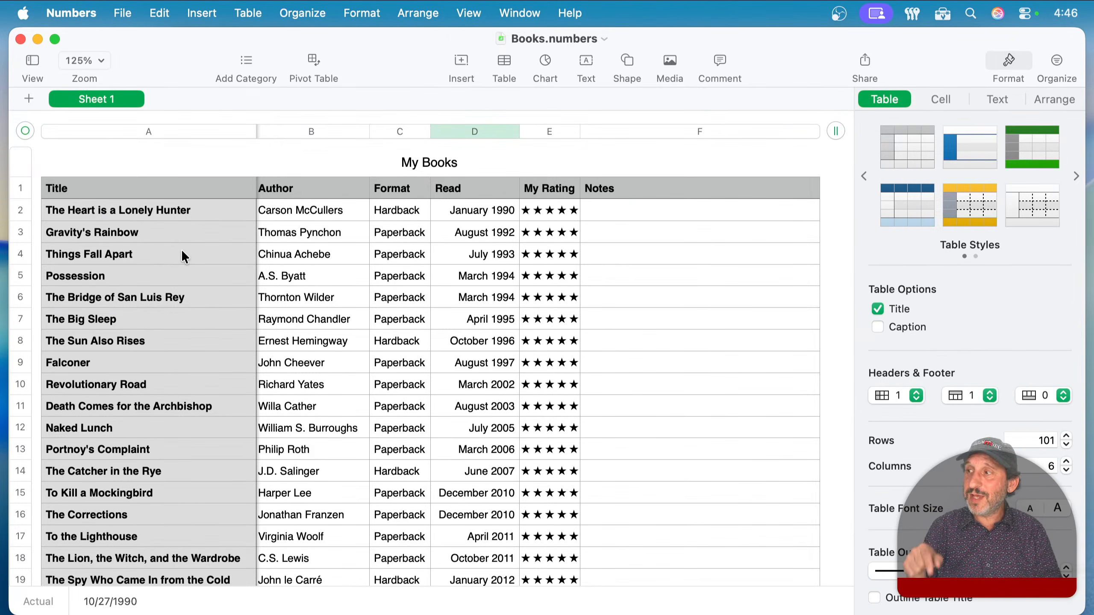
{"action": "key", "text": "super+h"}
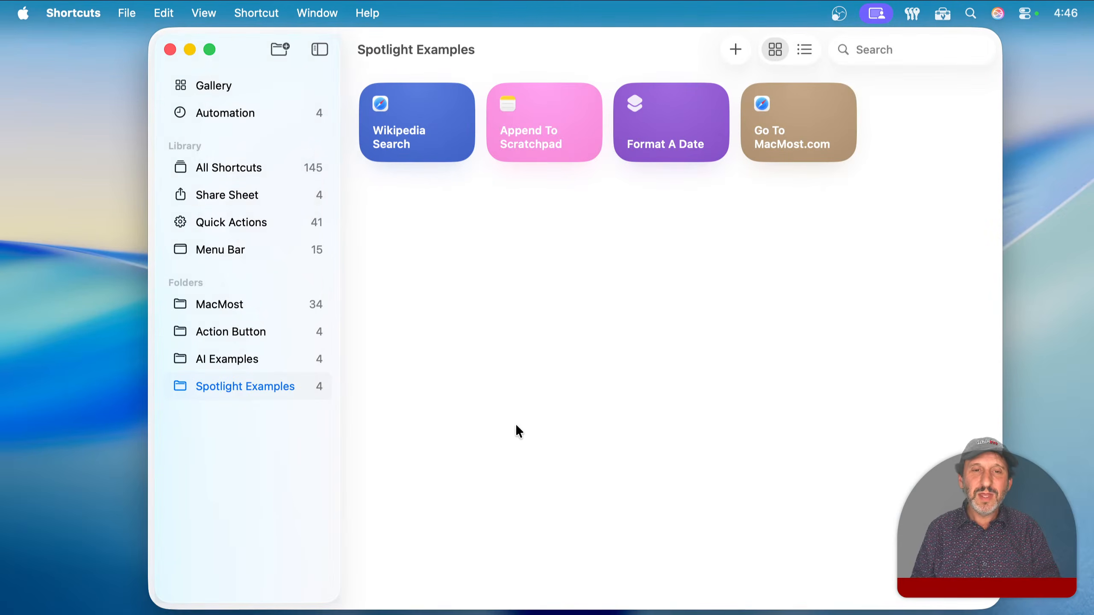
Move the Lookup My Books shortcut from the MacMost folder into the Spotlight Examples folder and show that folder.
{"action": "left_click", "coordinate": [236, 316]}
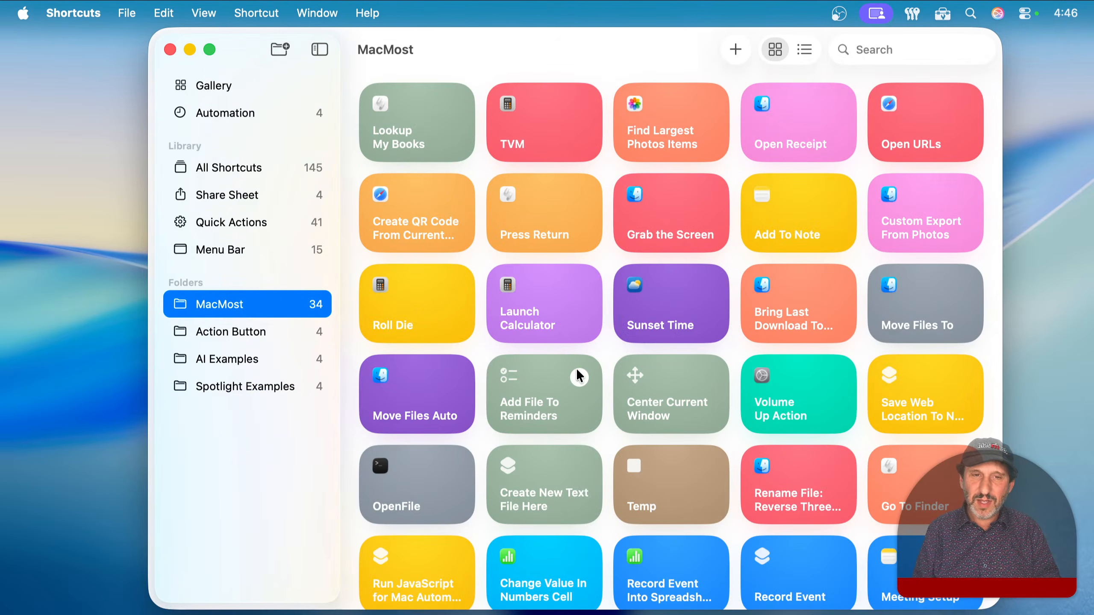
{"action": "left_click_drag", "start_coordinate": [450, 103], "coordinate": [245, 388]}
{"action": "left_click", "coordinate": [245, 388]}
Open the Lookup My Books shortcut and examine its JavaScript, including the file path, sheet name, table name and row lookup code.
{"action": "left_click", "coordinate": [393, 135]}
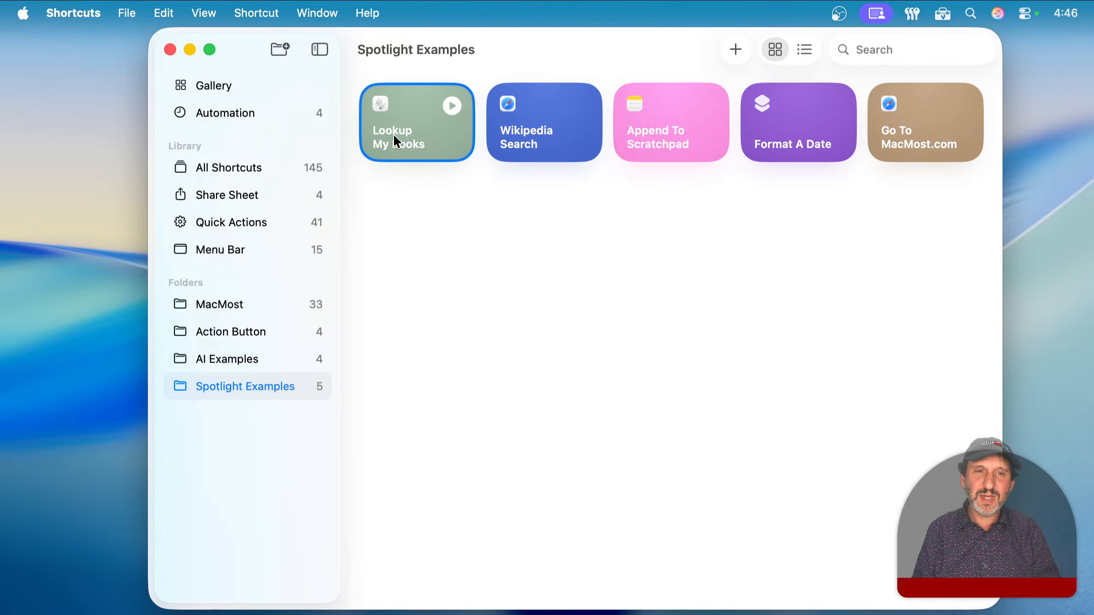
{"action": "double_click", "coordinate": [393, 134]}
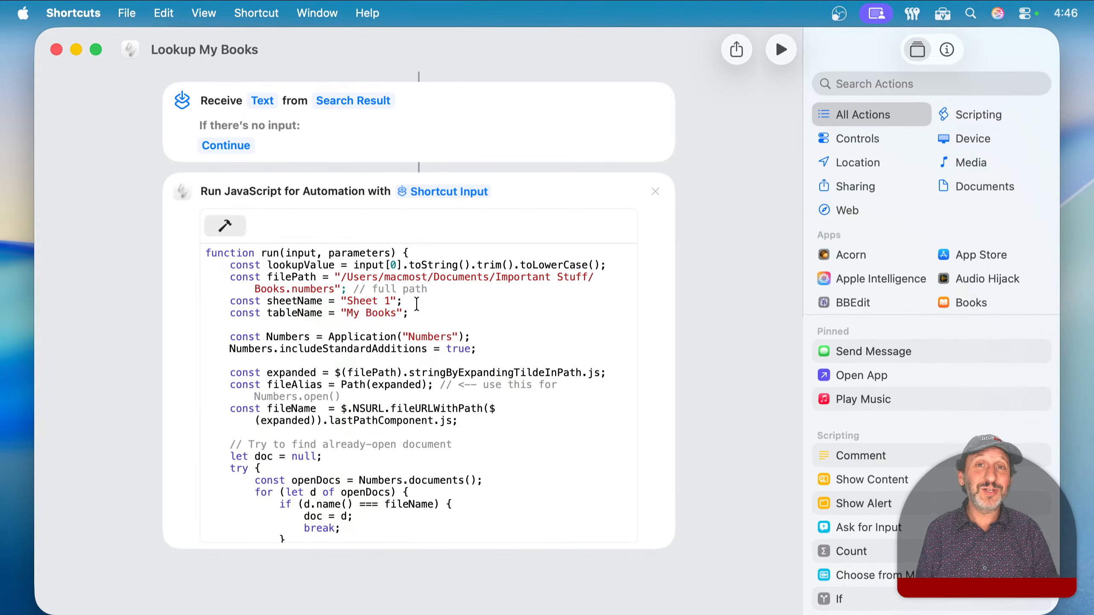
{"action": "left_click", "coordinate": [409, 337]}
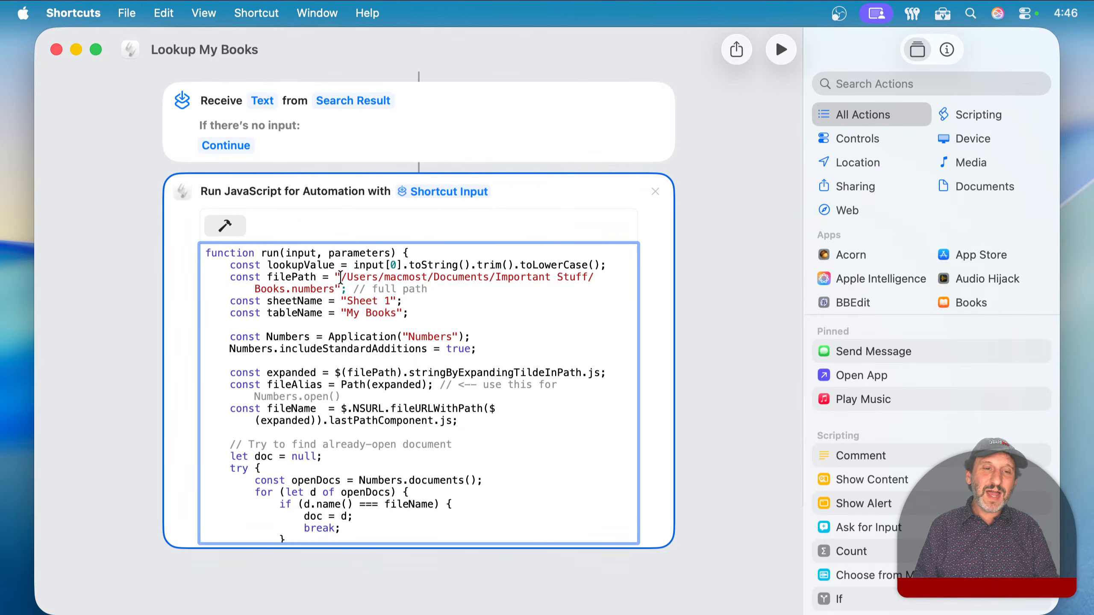
{"action": "left_click_drag", "start_coordinate": [339, 277], "coordinate": [335, 289]}
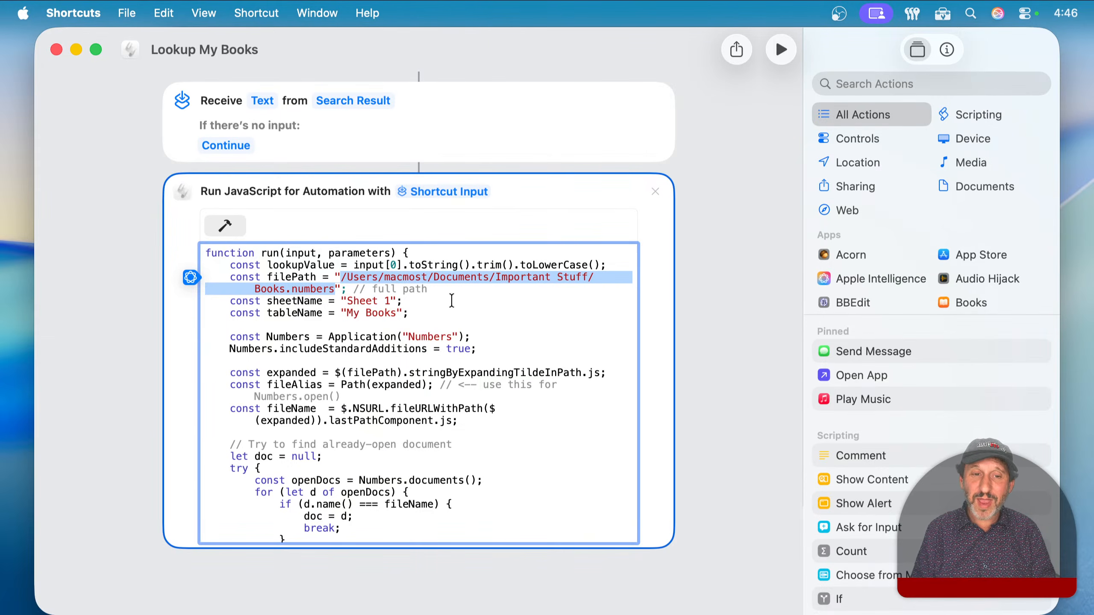
{"action": "left_click_drag", "start_coordinate": [348, 302], "coordinate": [395, 313]}
{"action": "left_click", "coordinate": [390, 341]}
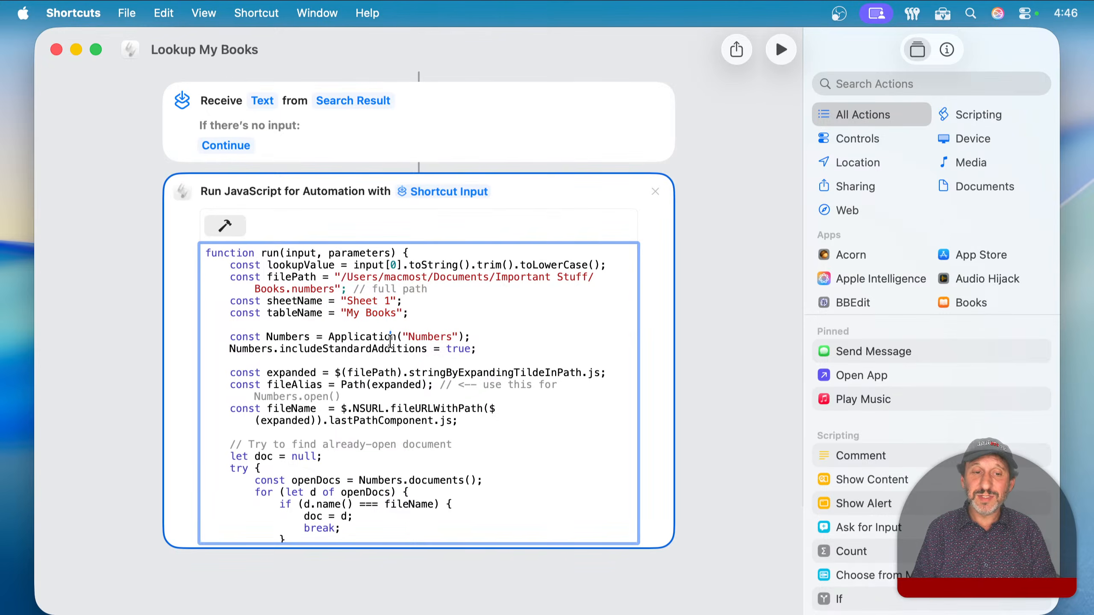
{"action": "scroll", "coordinate": [390, 342], "scroll_direction": "down", "scroll_amount": 10}
{"action": "scroll", "coordinate": [389, 342], "scroll_direction": "down", "scroll_amount": 3}
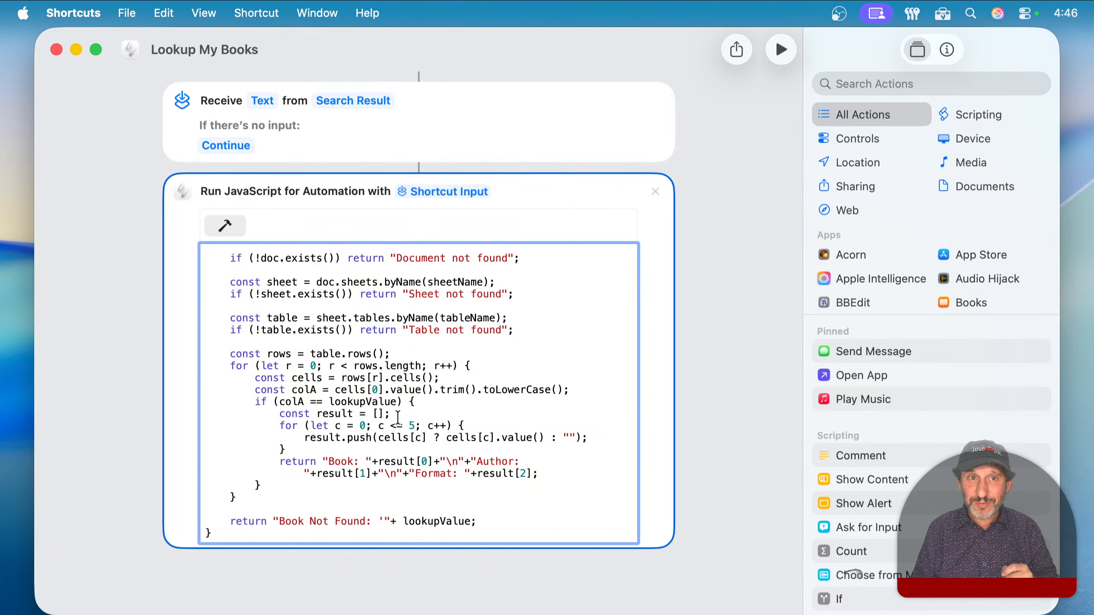
Switch to Numbers, look through the Title column of the My Books table, and select the Snow Crash title.
{"action": "mouse_move", "coordinate": [448, 591]}
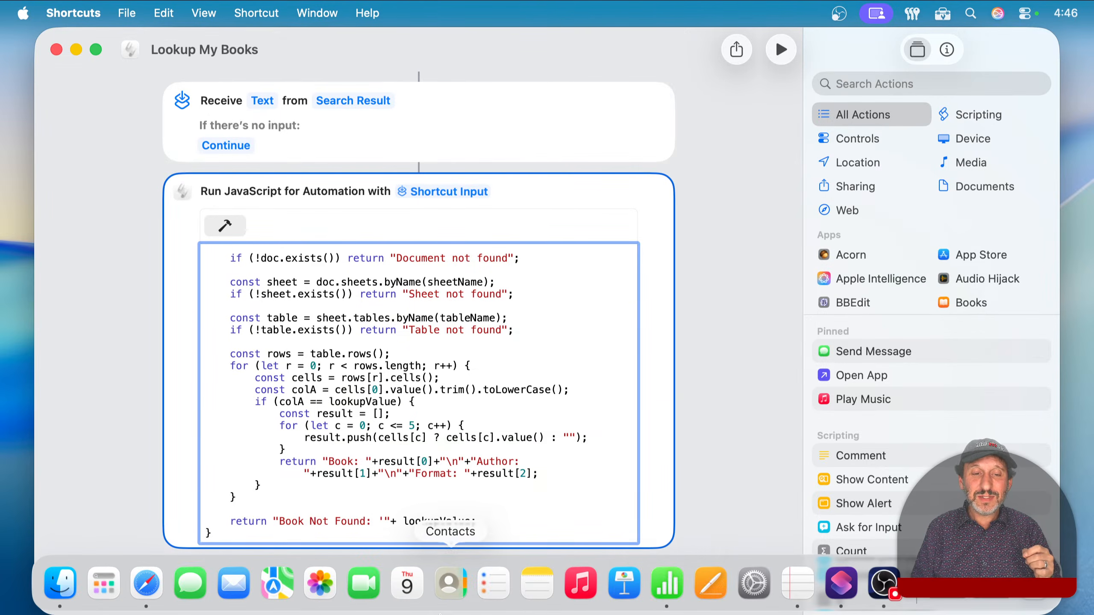
{"action": "left_click", "coordinate": [666, 586]}
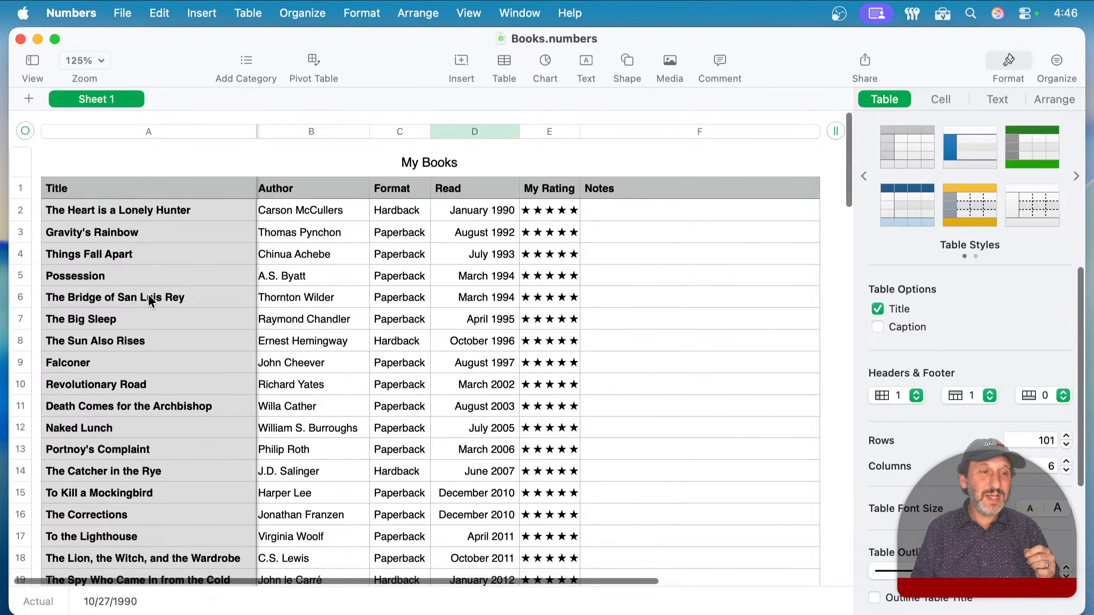
{"action": "left_click", "coordinate": [126, 272]}
{"action": "left_click", "coordinate": [121, 318]}
{"action": "left_click", "coordinate": [124, 381]}
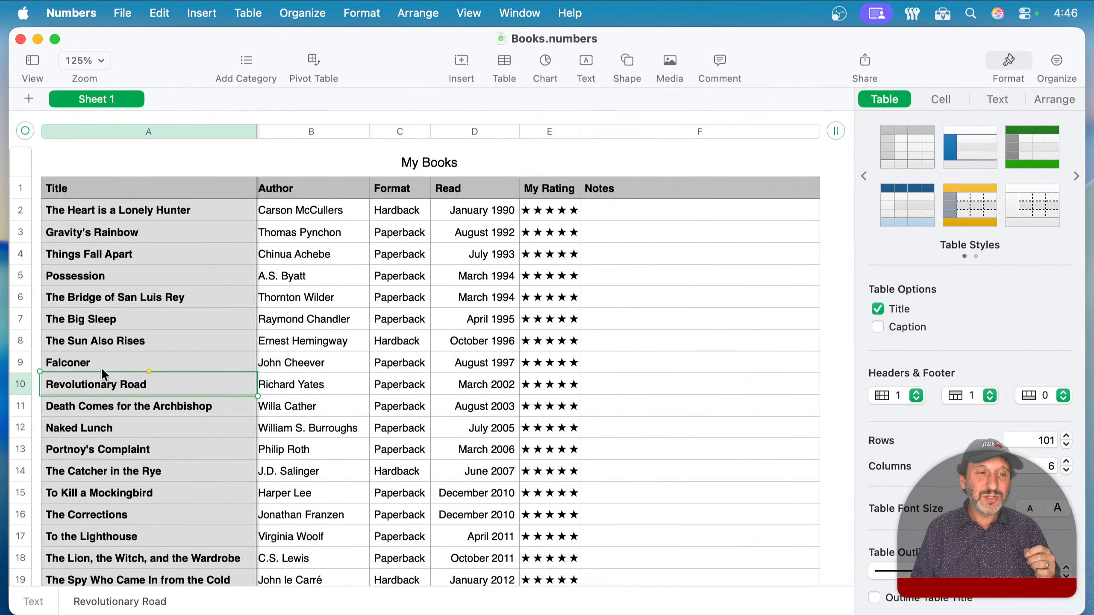
{"action": "scroll", "coordinate": [90, 311], "scroll_direction": "down", "scroll_amount": 5}
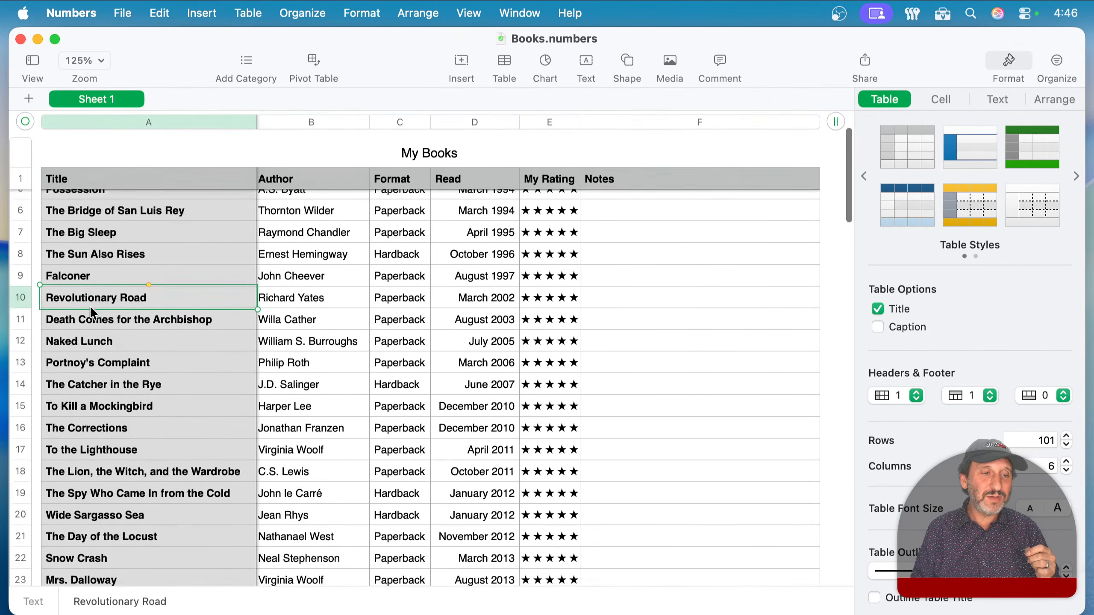
{"action": "scroll", "coordinate": [90, 310], "scroll_direction": "down", "scroll_amount": 7}
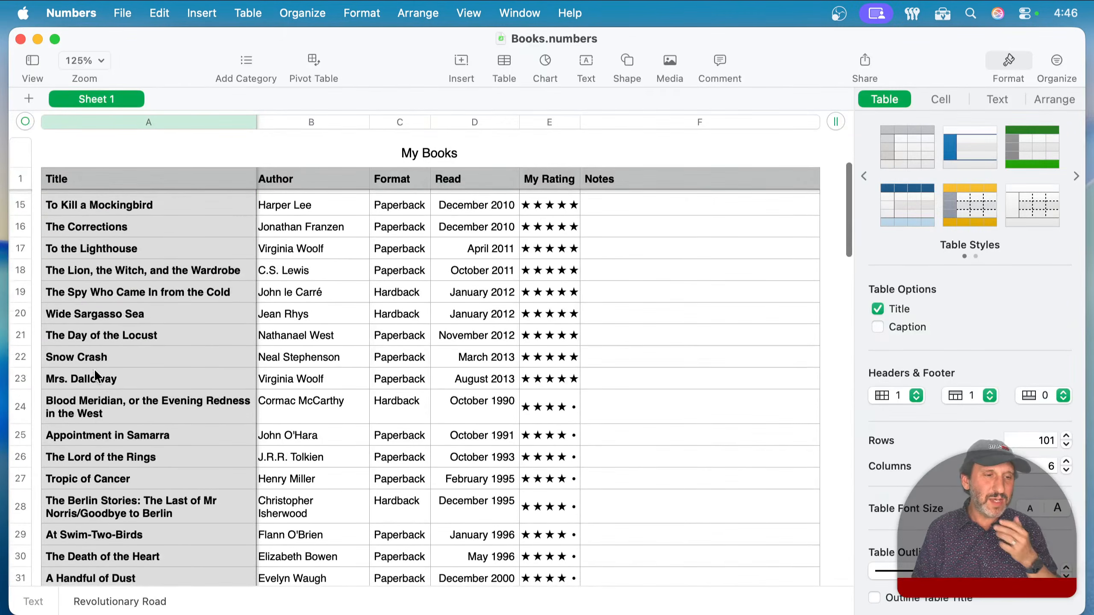
{"action": "left_click", "coordinate": [98, 358]}
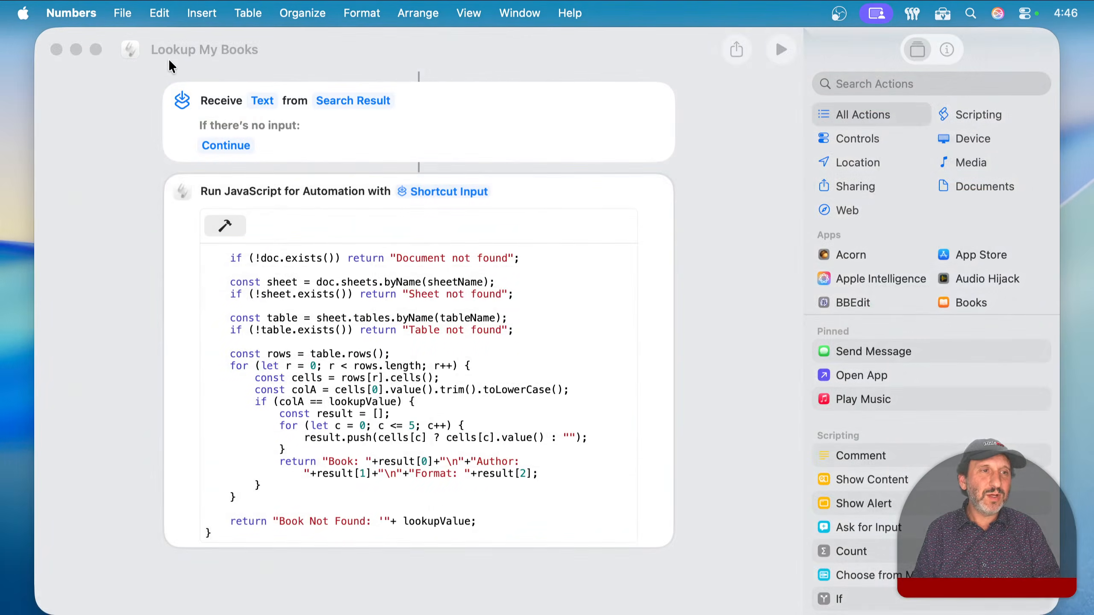
Return to the Lookup My Books shortcut window, dismiss Spotlight, and hide Shortcuts to leave a clear desktop.
{"action": "left_click", "coordinate": [168, 58]}
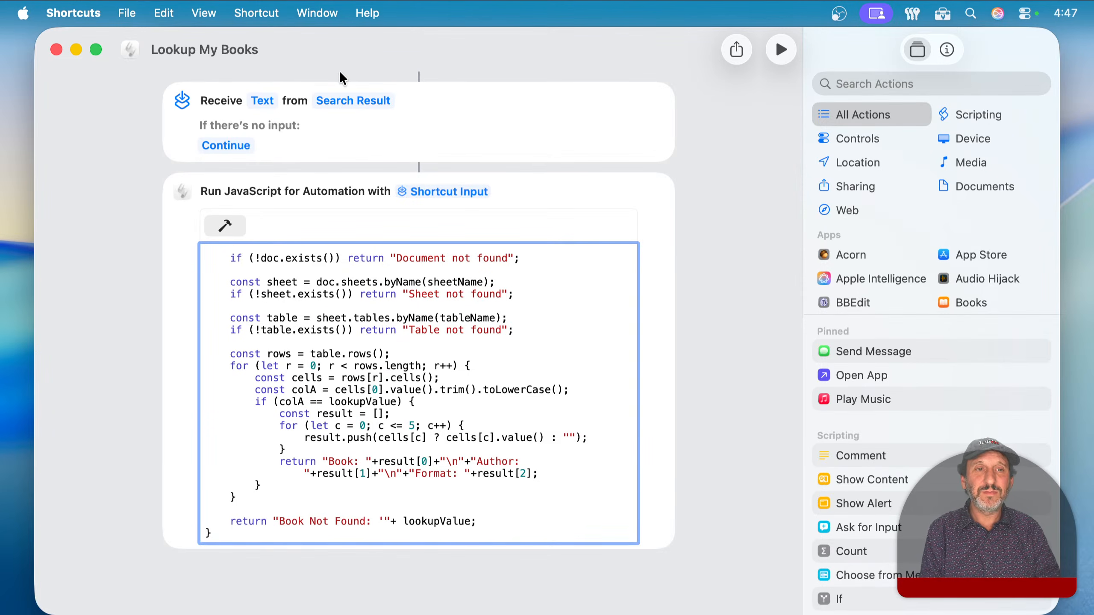
{"action": "key", "text": "super+space"}
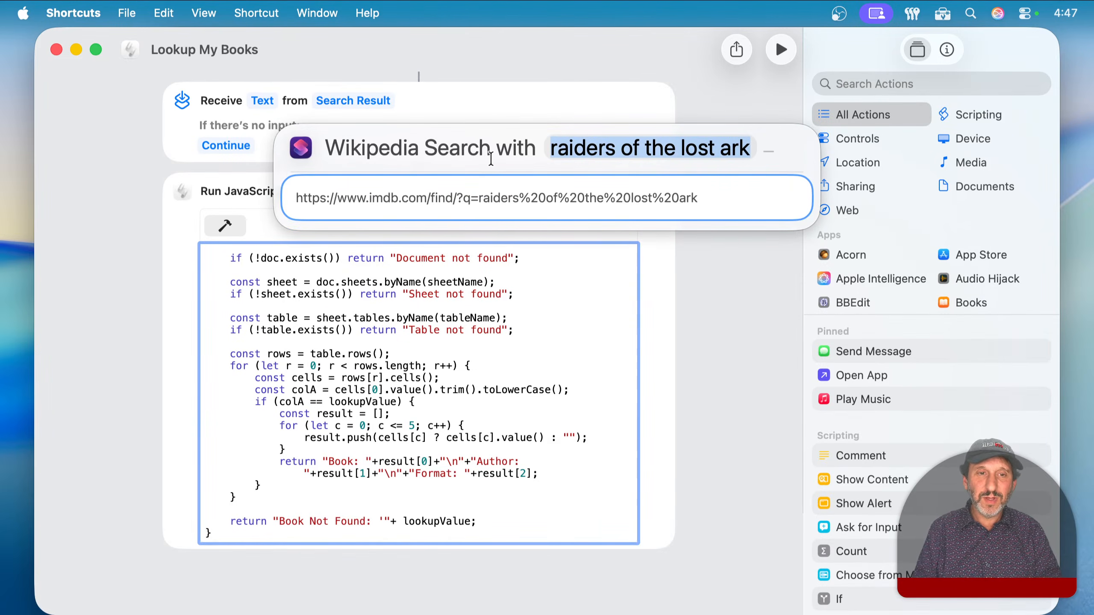
{"action": "left_click", "coordinate": [135, 203]}
{"action": "key", "text": "super+h"}
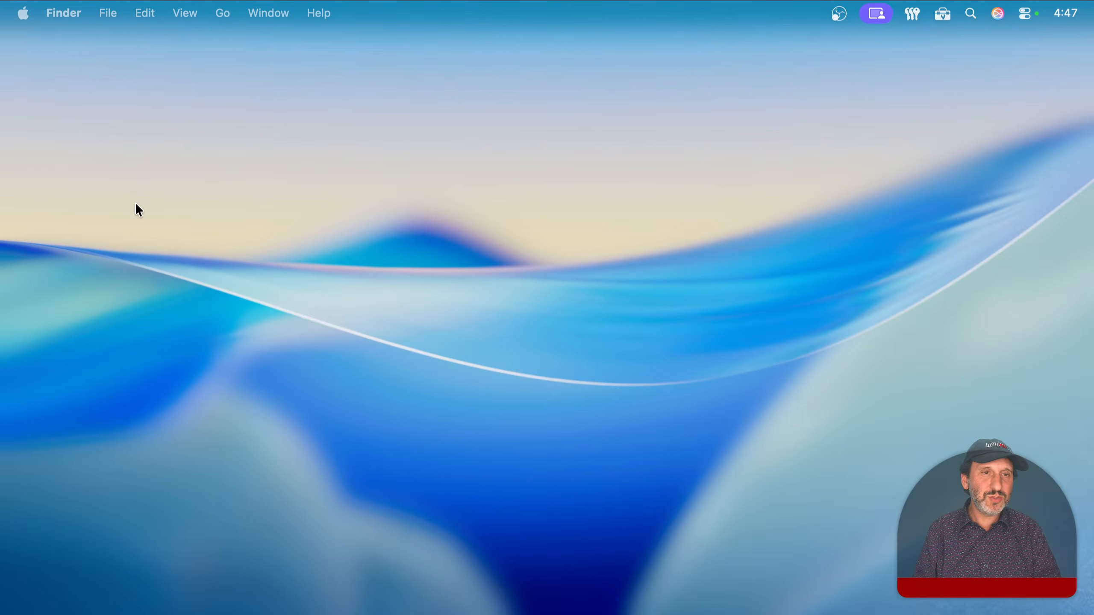
Clear the previous Wikipedia Search from Spotlight and search for "lookup" to find the Lookup My Books shortcut.
{"action": "key", "text": "super+space"}
{"action": "key", "text": "BackSpace"}
{"action": "key", "text": "BackSpace"}
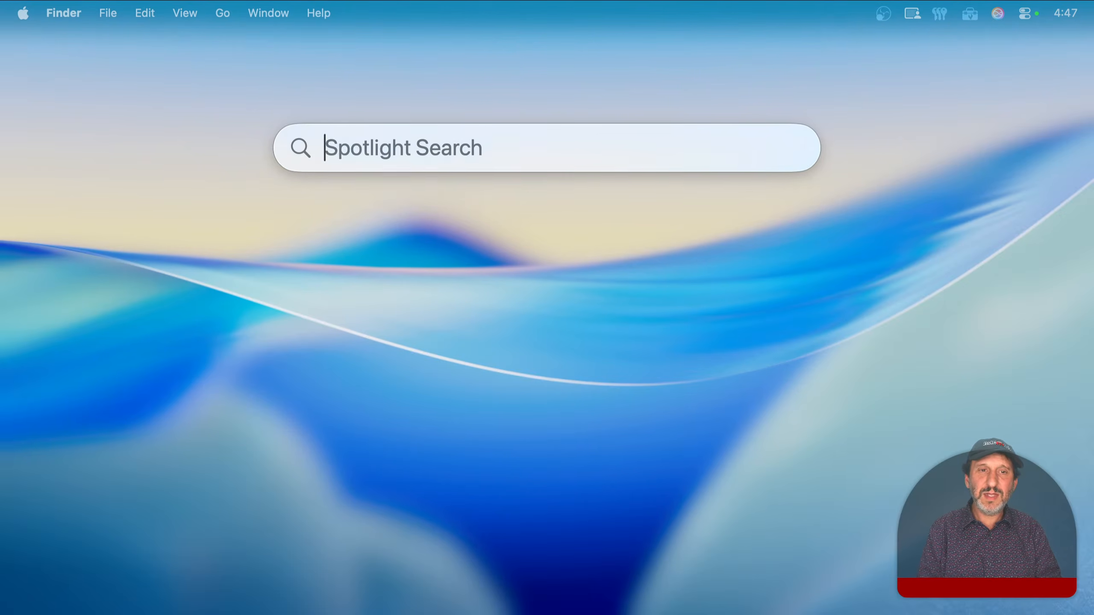
{"action": "type", "text": "lookup"}
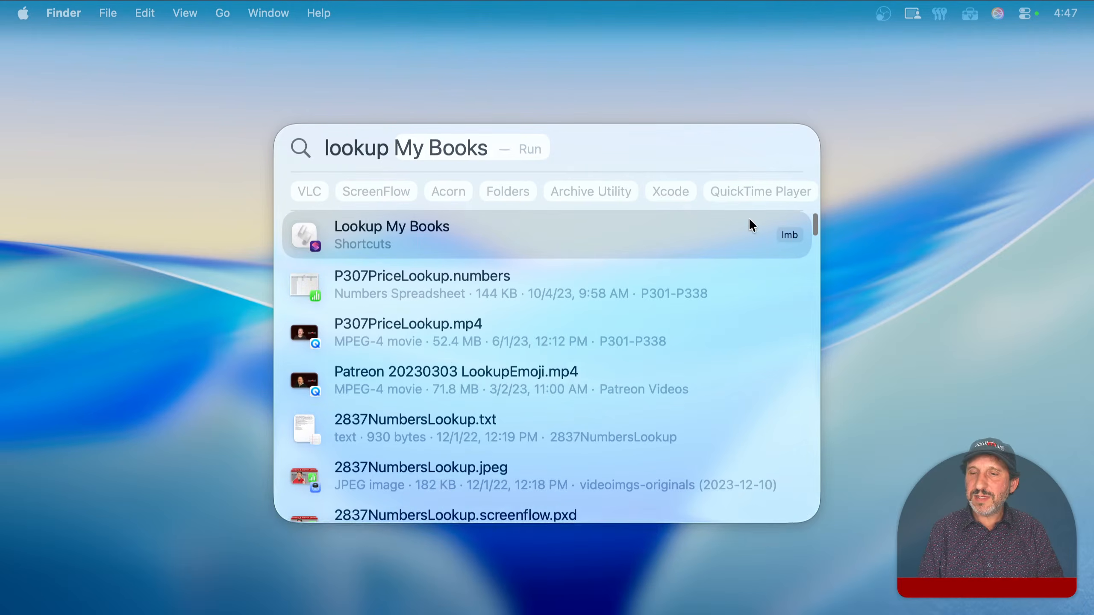
Replace the Spotlight search with the quick key lmb and run Lookup My Books with the input "snow crash".
{"action": "key", "text": "super+a"}
{"action": "key", "text": "BackSpace"}
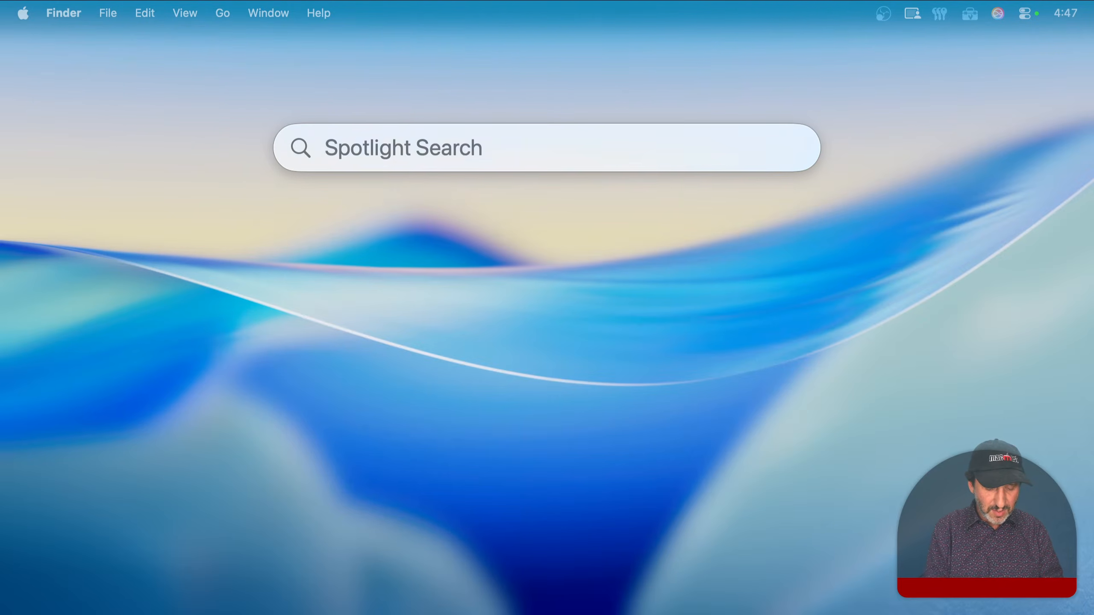
{"action": "type", "text": "lmb"}
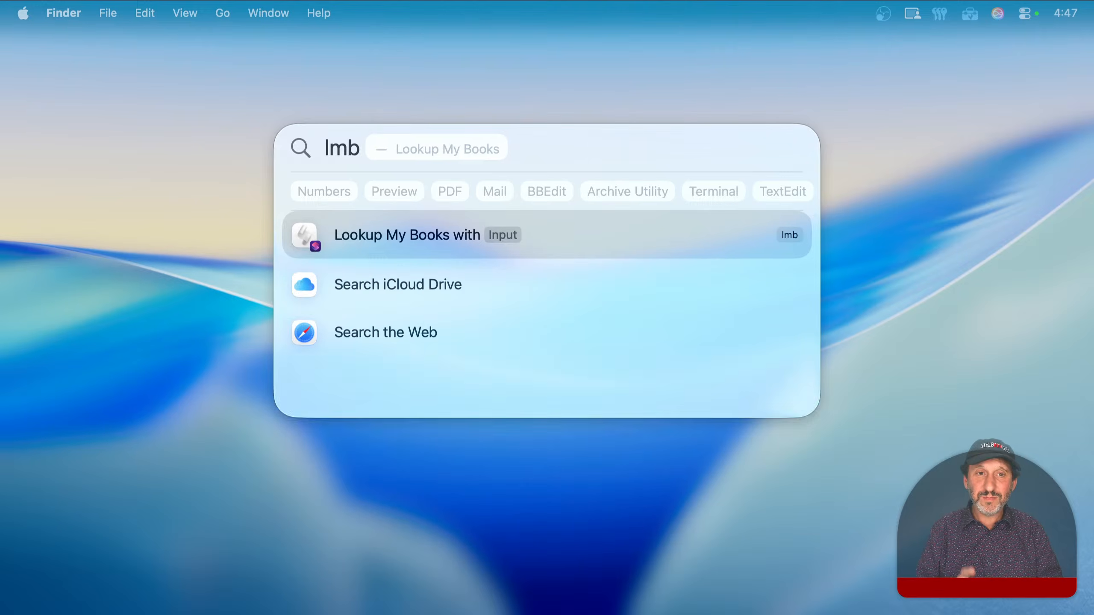
{"action": "type", "text": " snow cr"}
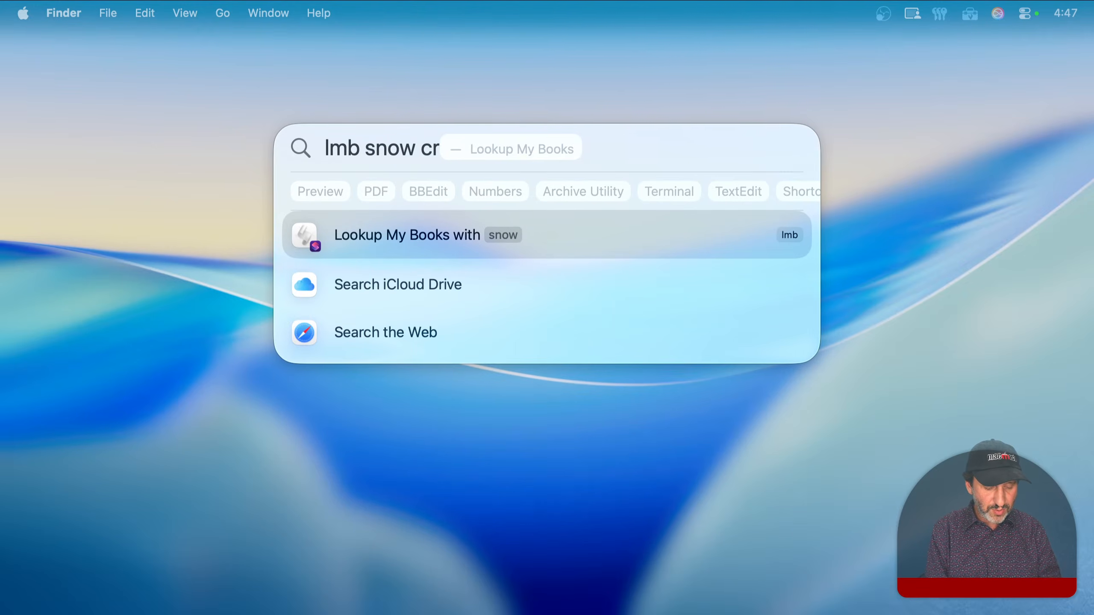
{"action": "type", "text": "ash"}
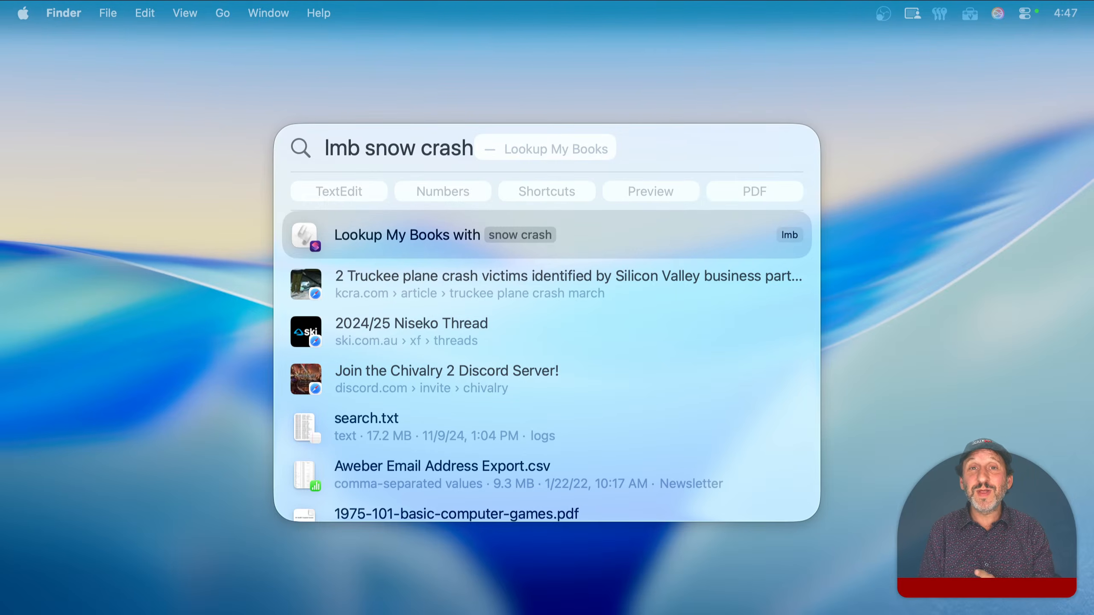
{"action": "key", "text": "Return"}
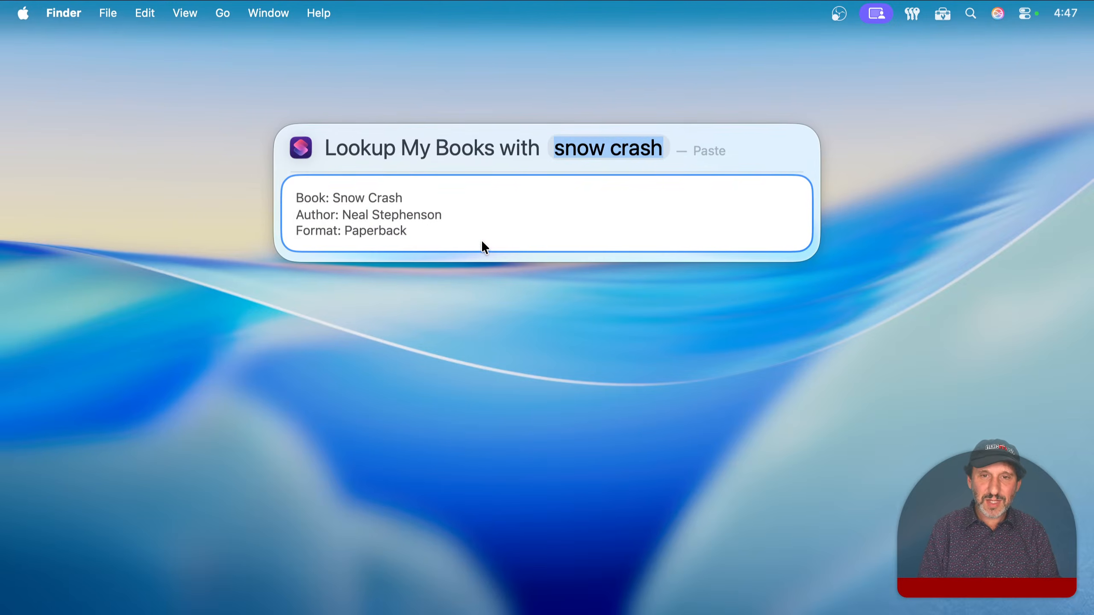
Change the input of Lookup My Books to "ubik" and run the shortcut again from Spotlight.
{"action": "key", "text": "BackSpace"}
{"action": "type", "text": "u"}
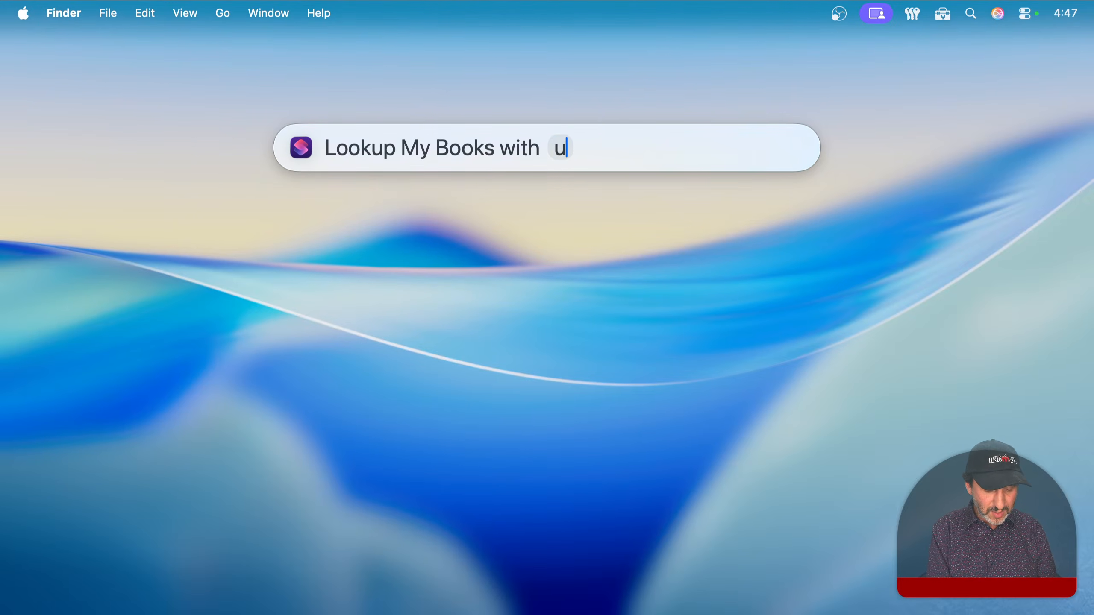
{"action": "type", "text": "bik"}
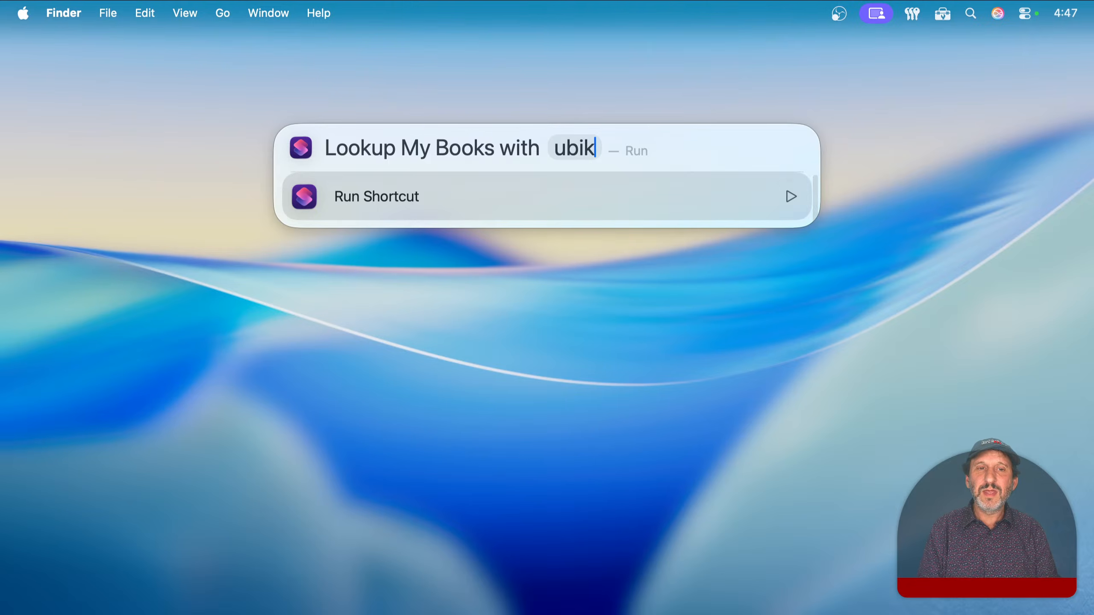
{"action": "key", "text": "Return"}
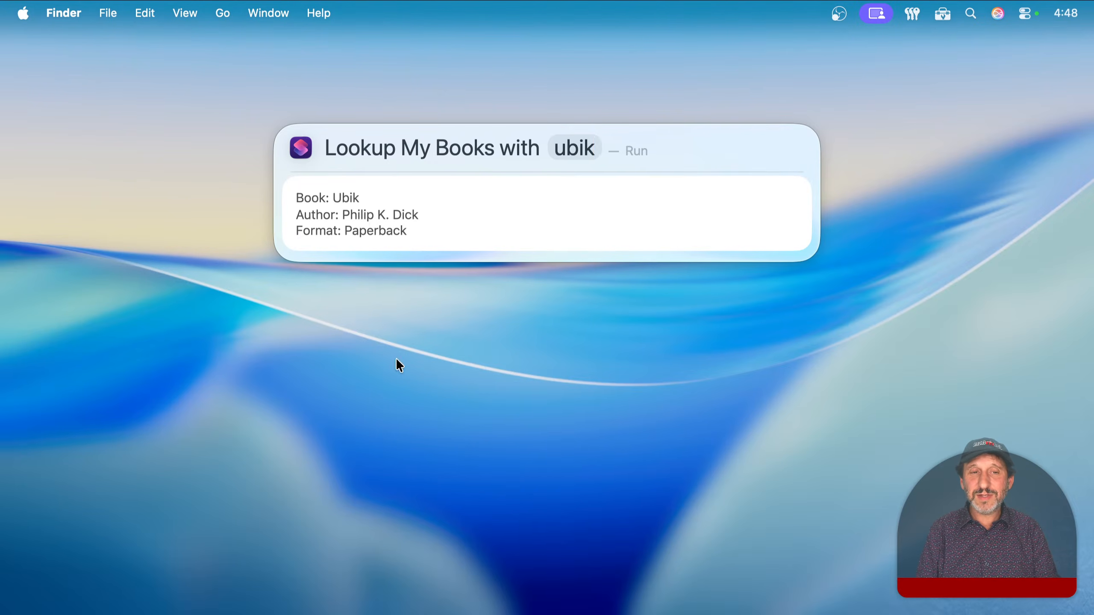
Switch to Numbers, check the author and format cells in the Snow Crash row, and hide Numbers.
{"action": "mouse_move", "coordinate": [494, 613]}
{"action": "left_click", "coordinate": [695, 600]}
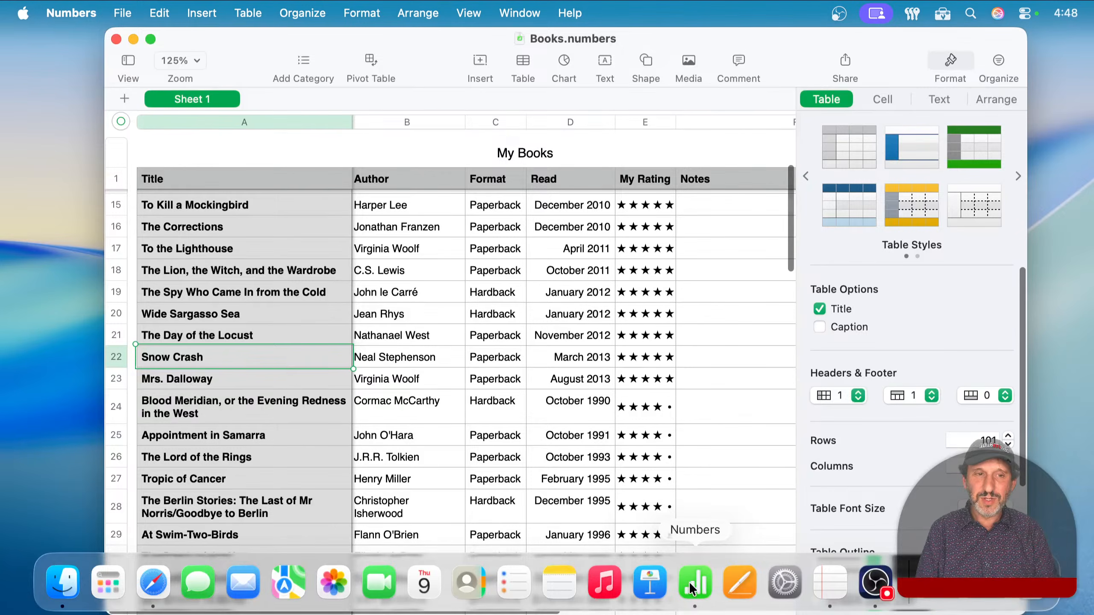
{"action": "left_click", "coordinate": [420, 355]}
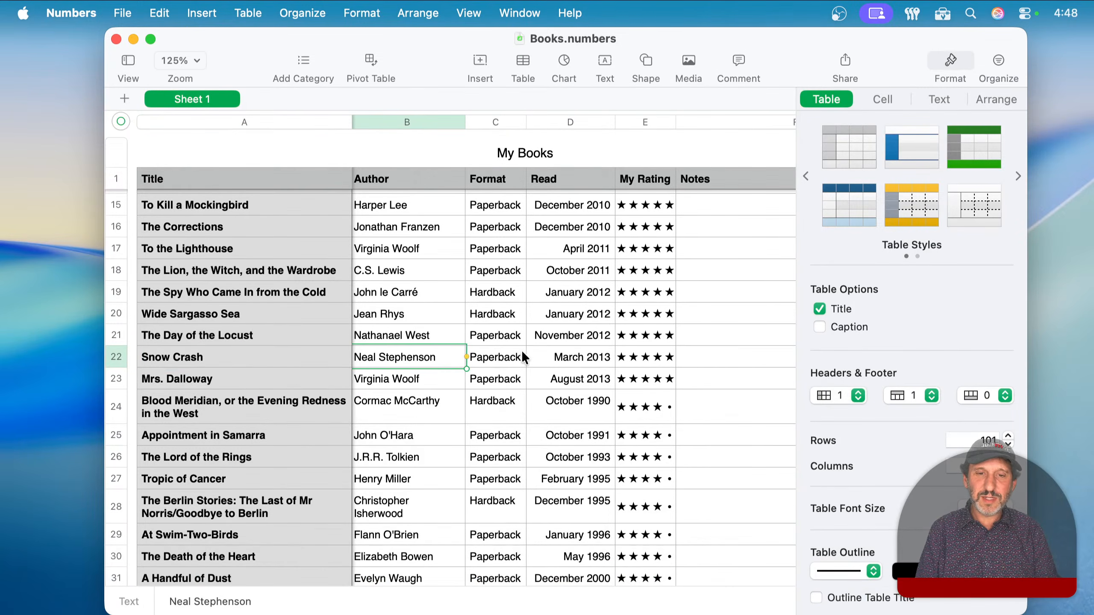
{"action": "left_click", "coordinate": [500, 360]}
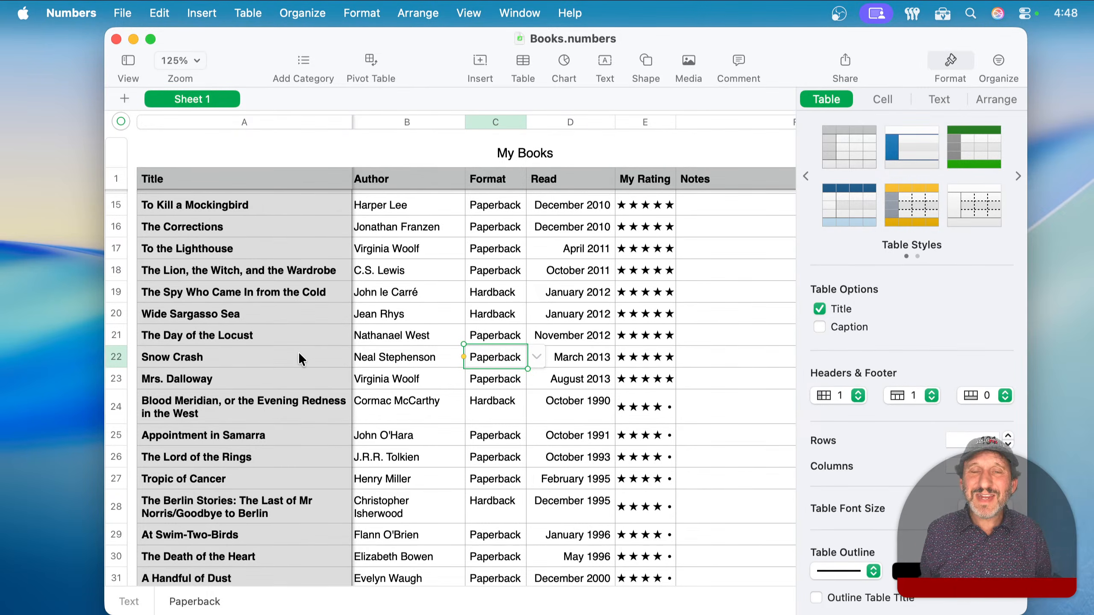
{"action": "key", "text": "super+h"}
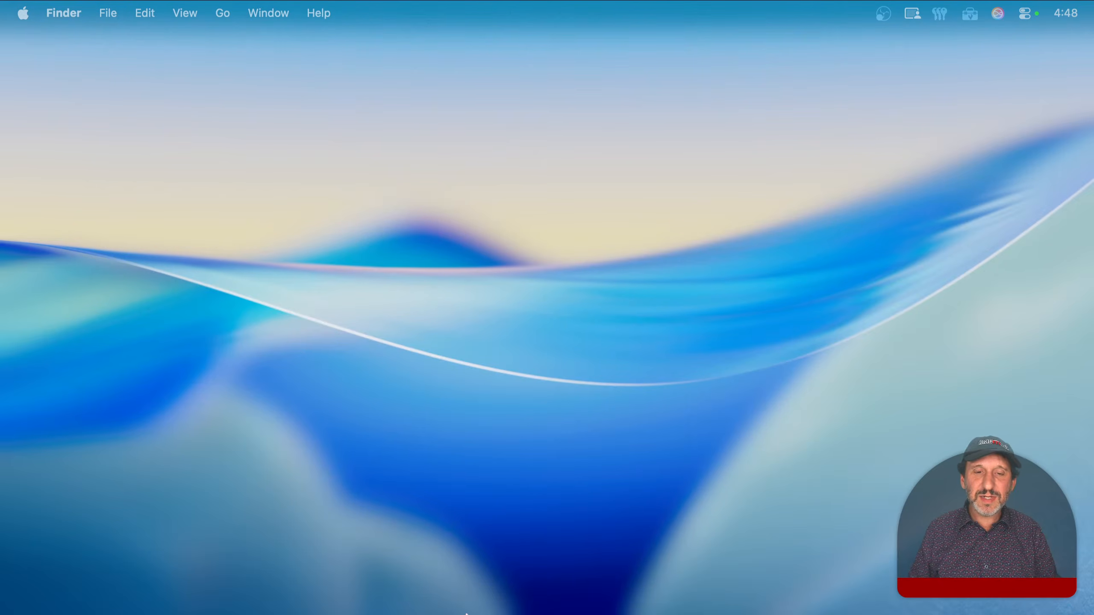
Clear the previous book lookup from Spotlight, then find and open Shortcuts.app.
{"action": "mouse_move", "coordinate": [481, 607]}
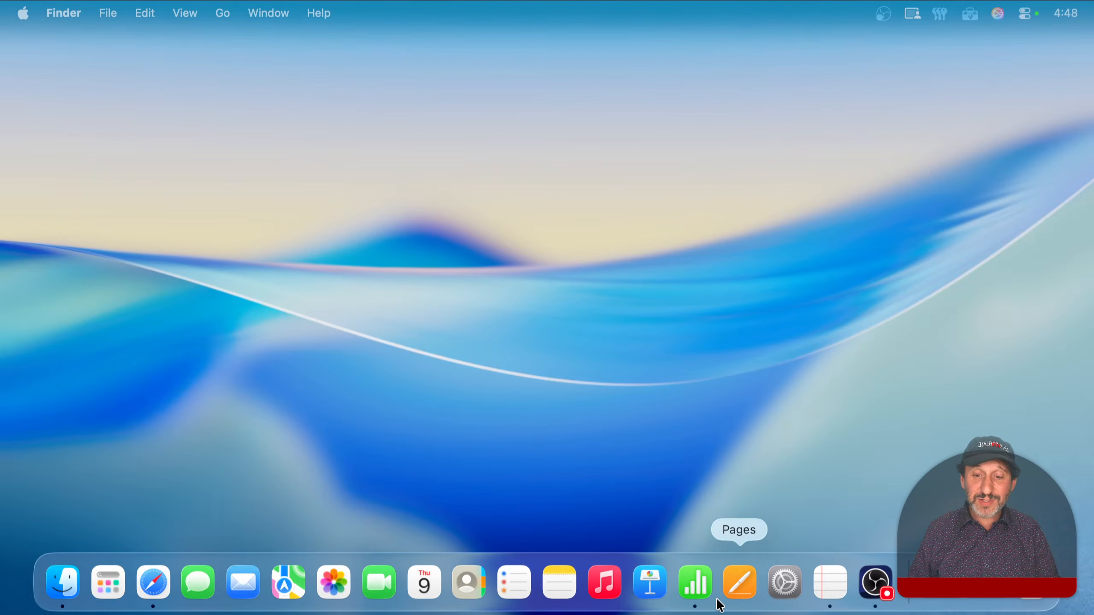
{"action": "key", "text": "super+space"}
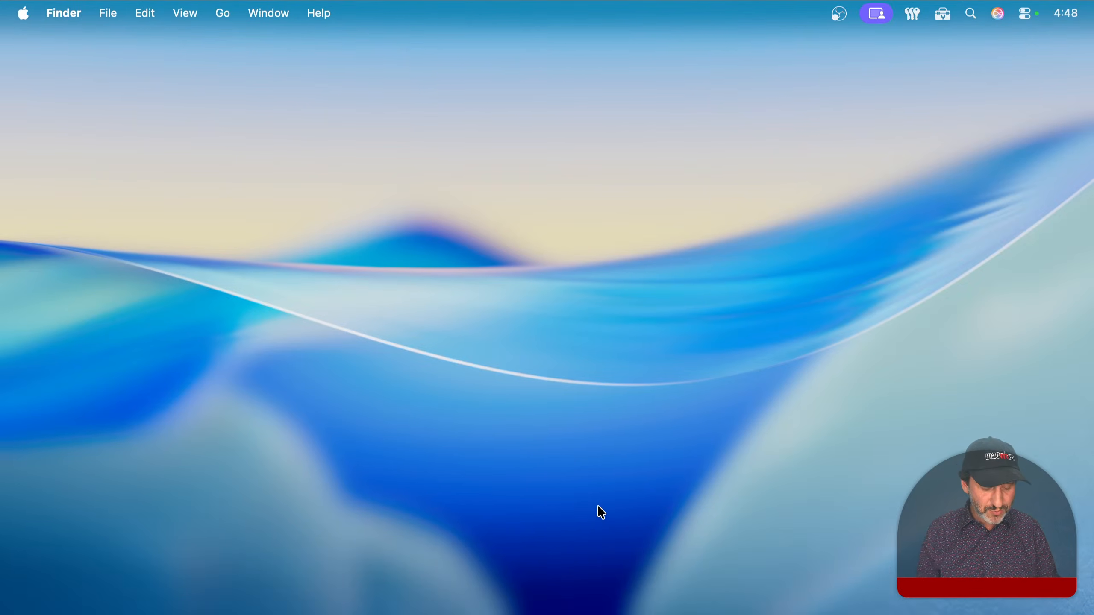
{"action": "type", "text": "sho"}
{"action": "key", "text": "BackSpace"}
{"action": "key", "text": "BackSpace"}
{"action": "key", "text": "BackSpace"}
{"action": "key", "text": "BackSpace"}
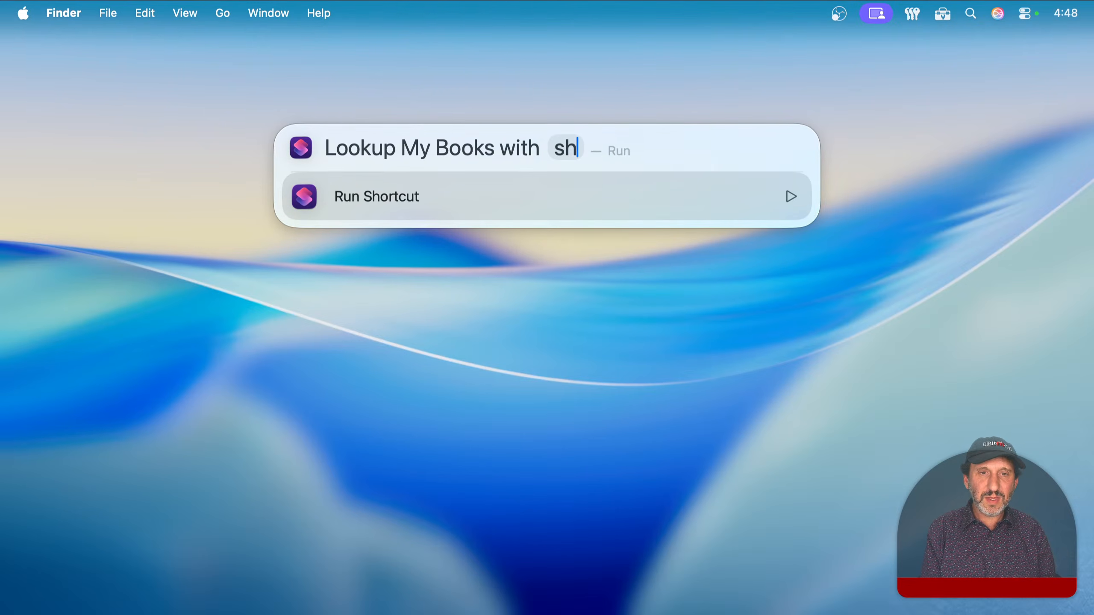
{"action": "type", "text": "sh"}
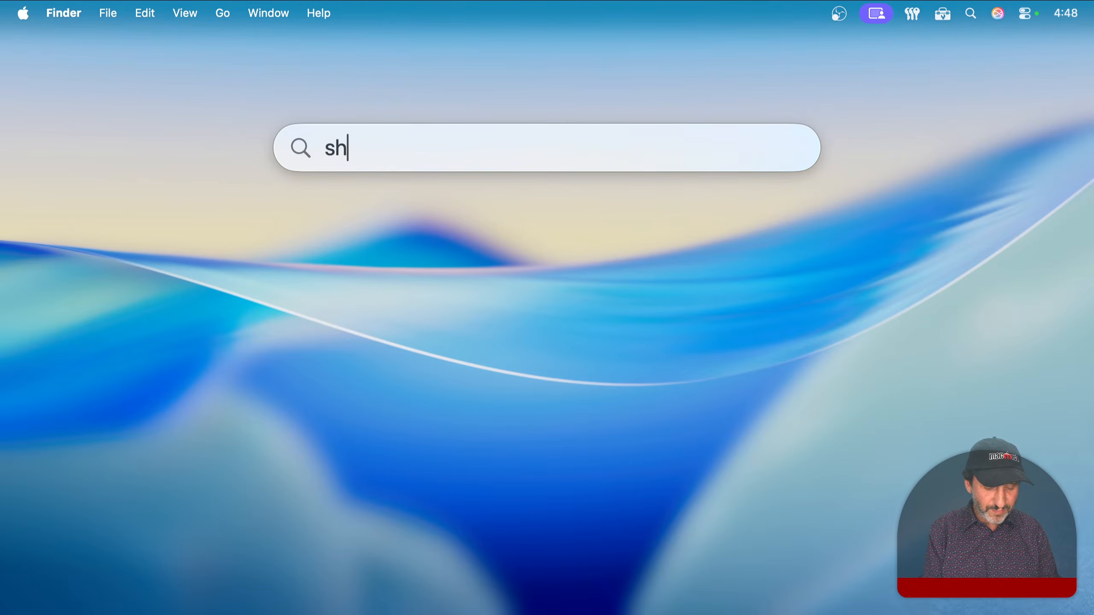
{"action": "type", "text": "ortcuts.app"}
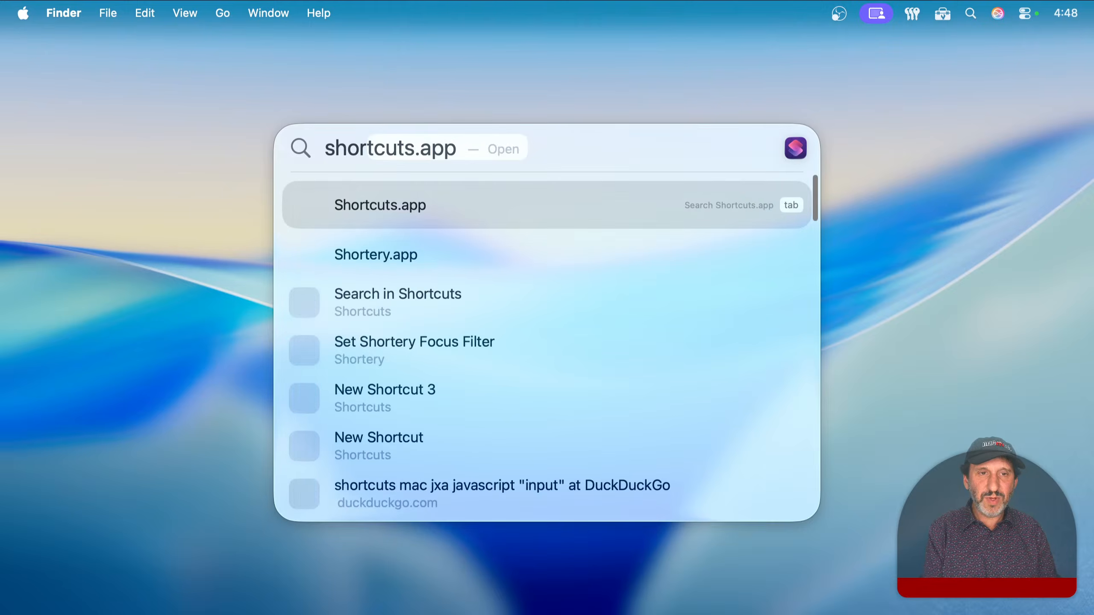
{"action": "key", "text": "Return"}
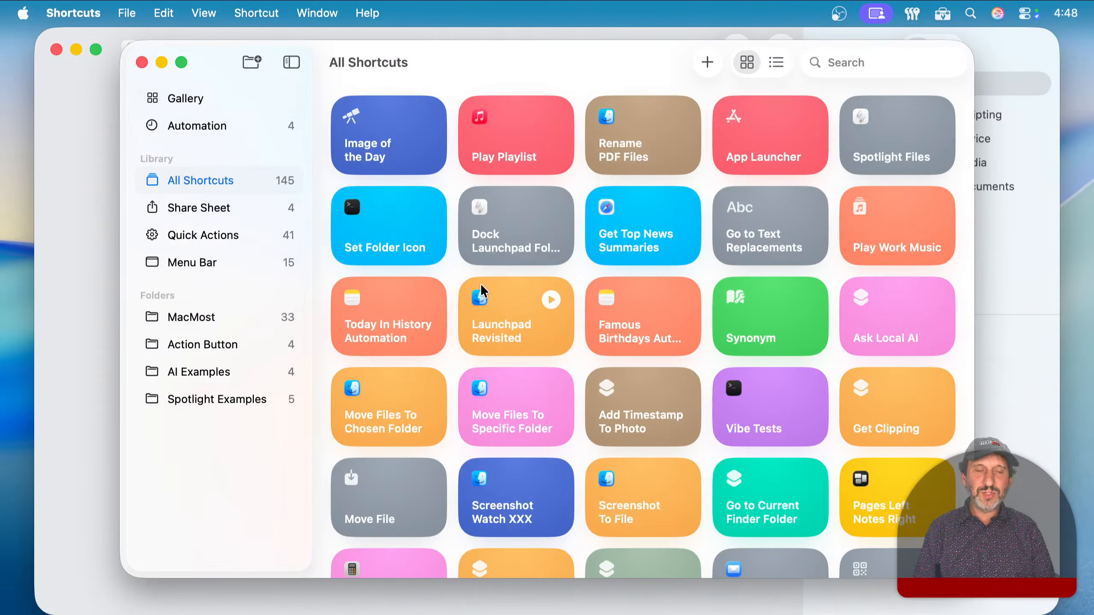
Open Lookup My Books from the Spotlight Examples folder and examine its JavaScript, from the file path settings to the returned book text.
{"action": "left_click", "coordinate": [211, 401]}
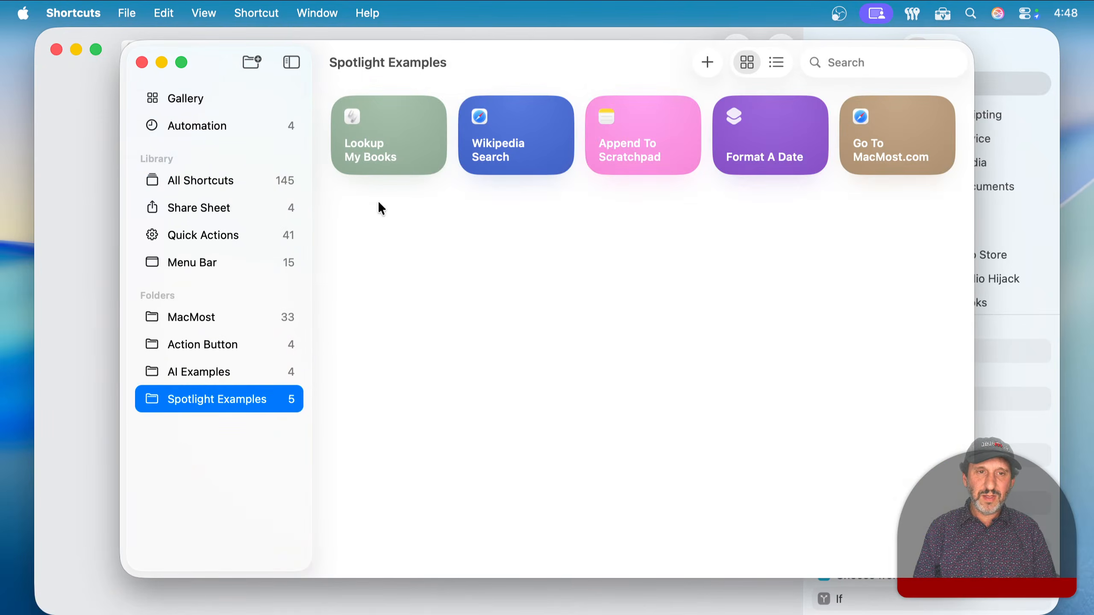
{"action": "double_click", "coordinate": [384, 154]}
{"action": "scroll", "coordinate": [400, 382], "scroll_direction": "down", "scroll_amount": 5}
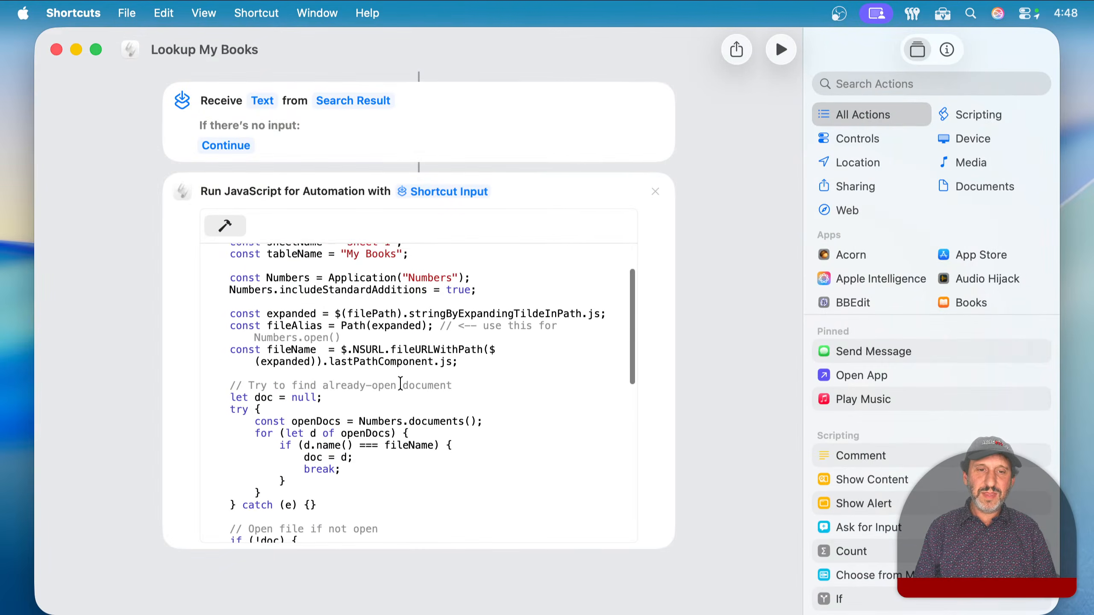
{"action": "scroll", "coordinate": [400, 382], "scroll_direction": "down", "scroll_amount": 8}
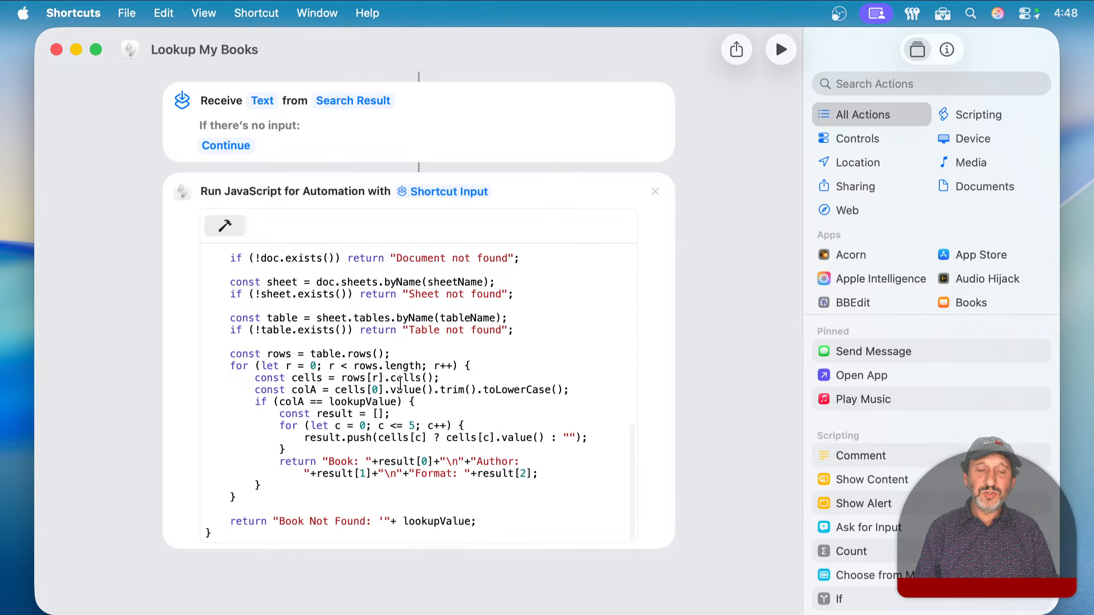
{"action": "scroll", "coordinate": [386, 366], "scroll_direction": "up", "scroll_amount": 1}
{"action": "scroll", "coordinate": [385, 366], "scroll_direction": "up", "scroll_amount": 12}
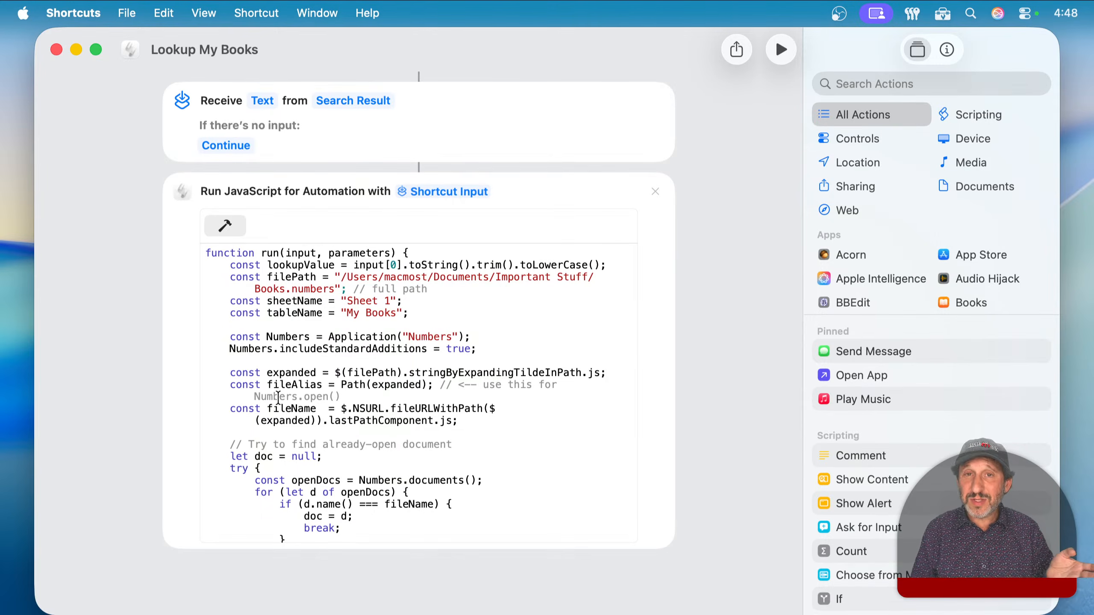
{"action": "scroll", "coordinate": [294, 456], "scroll_direction": "down", "scroll_amount": 20}
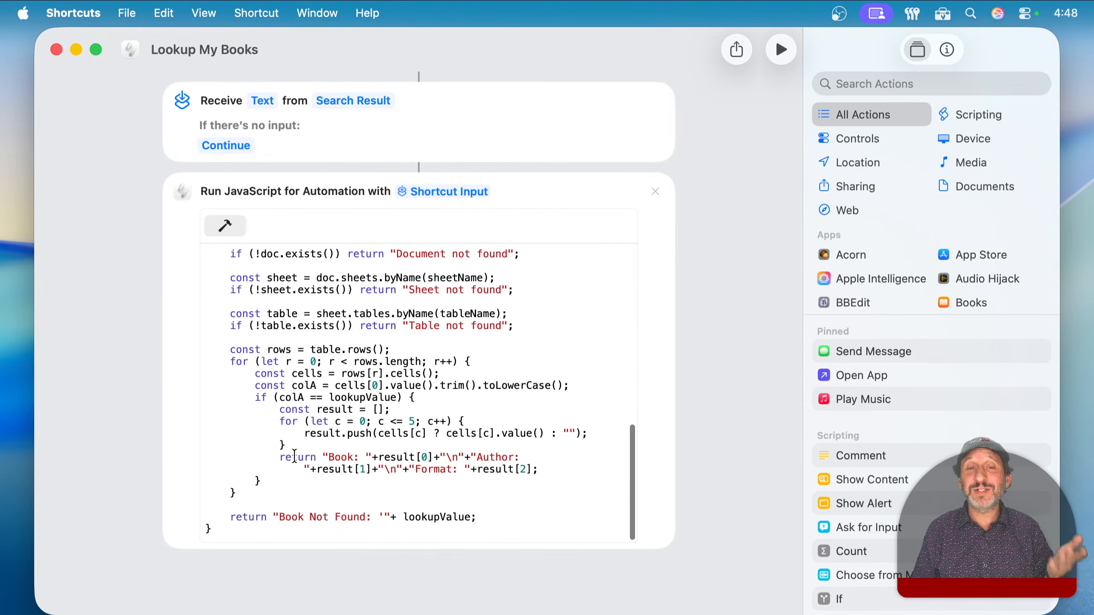
{"action": "scroll", "coordinate": [314, 437], "scroll_direction": "up", "scroll_amount": 6}
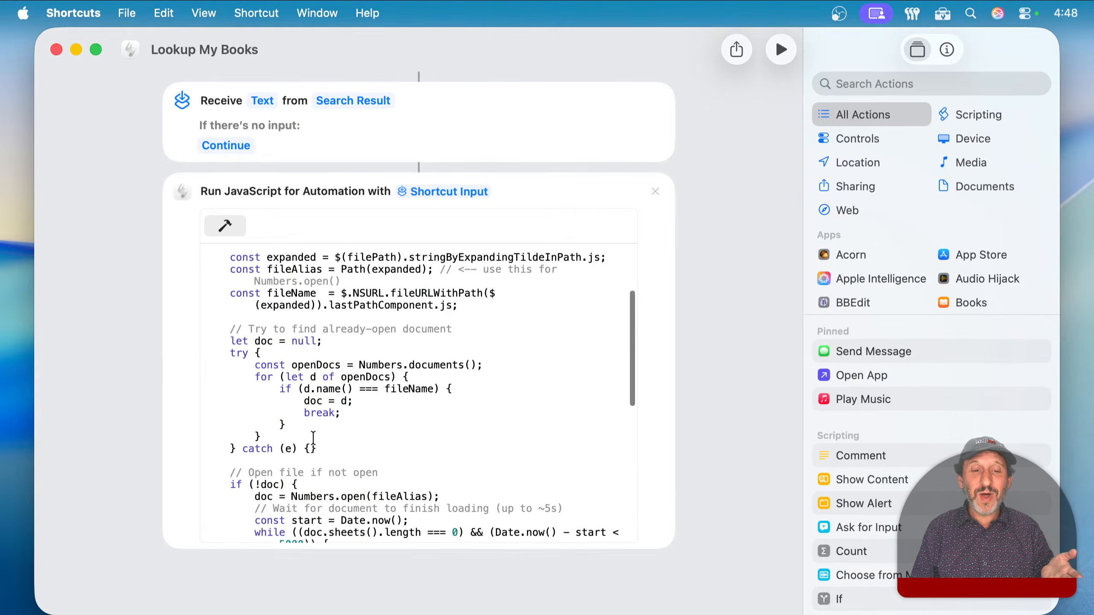
Examine the Lookup My Books script from its lookup and file settings down to the Book, Author, Format and Book Not Found return lines.
{"action": "scroll", "coordinate": [313, 438], "scroll_direction": "up", "scroll_amount": 5}
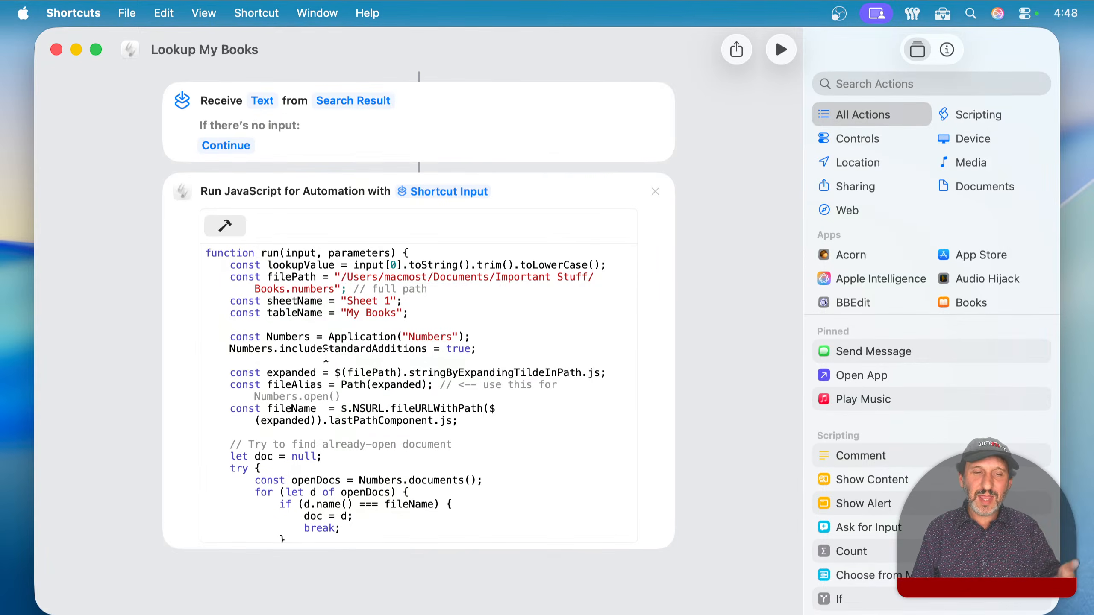
{"action": "scroll", "coordinate": [326, 356], "scroll_direction": "down", "scroll_amount": 10}
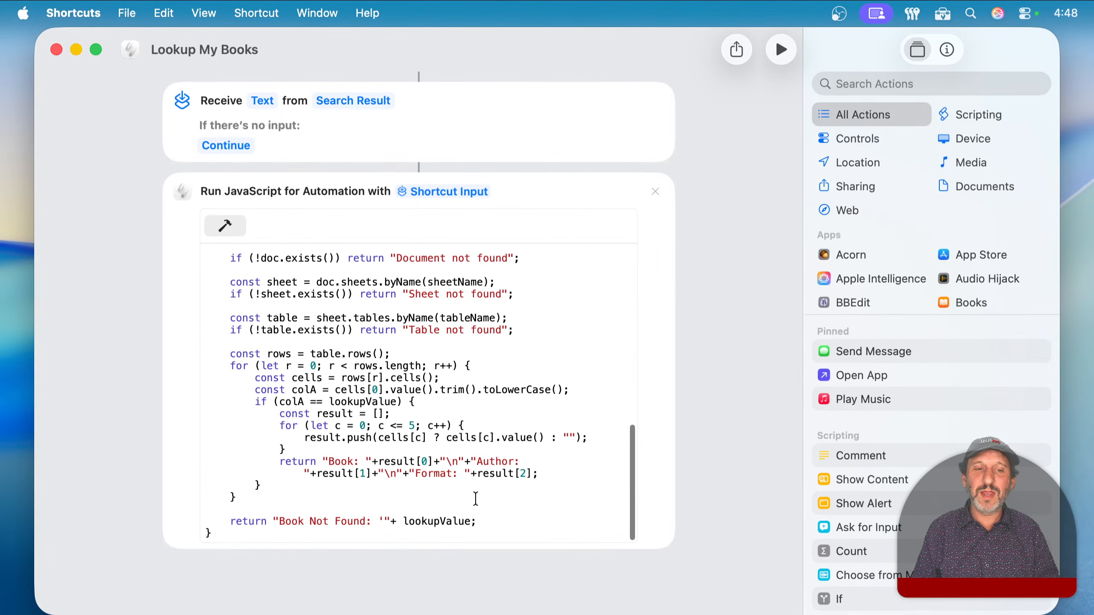
{"action": "left_click", "coordinate": [282, 463]}
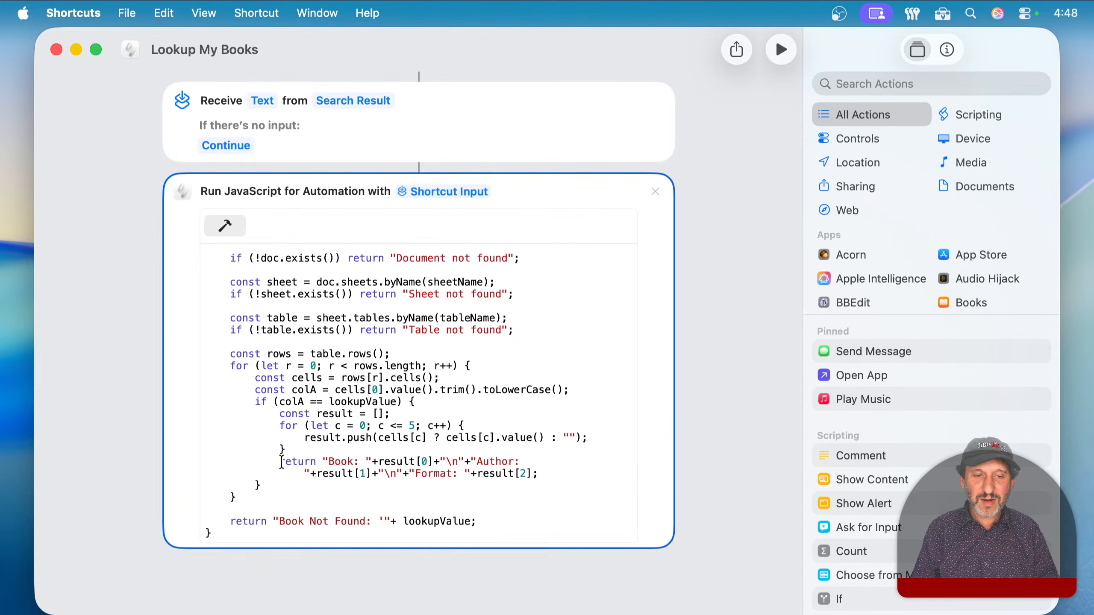
{"action": "left_click_drag", "start_coordinate": [282, 462], "coordinate": [538, 473]}
{"action": "left_click", "coordinate": [536, 468]}
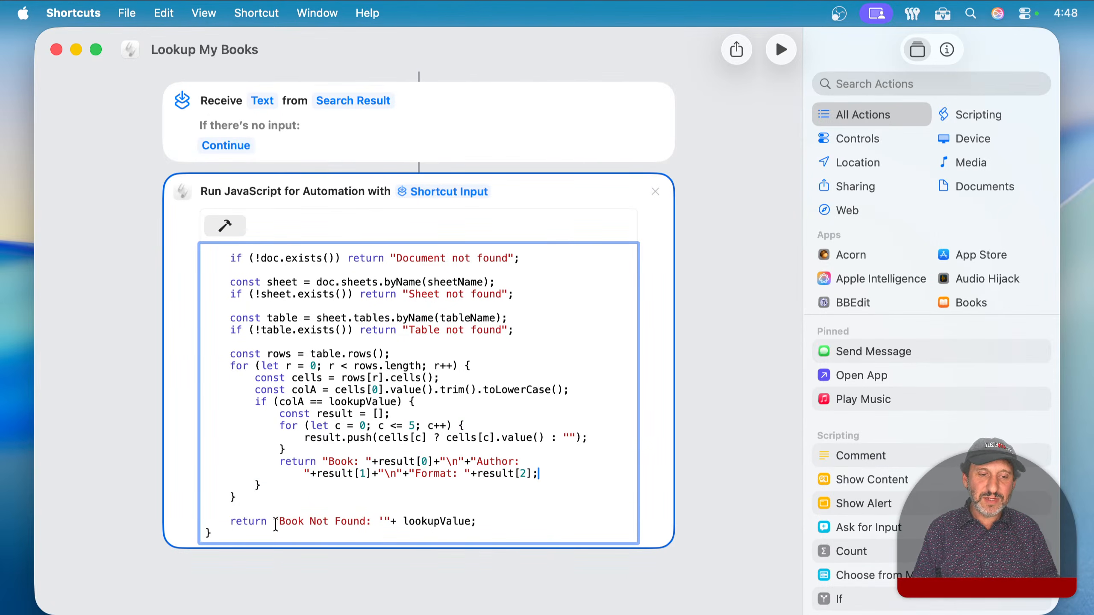
{"action": "left_click_drag", "start_coordinate": [276, 524], "coordinate": [486, 518]}
{"action": "left_click", "coordinate": [465, 513]}
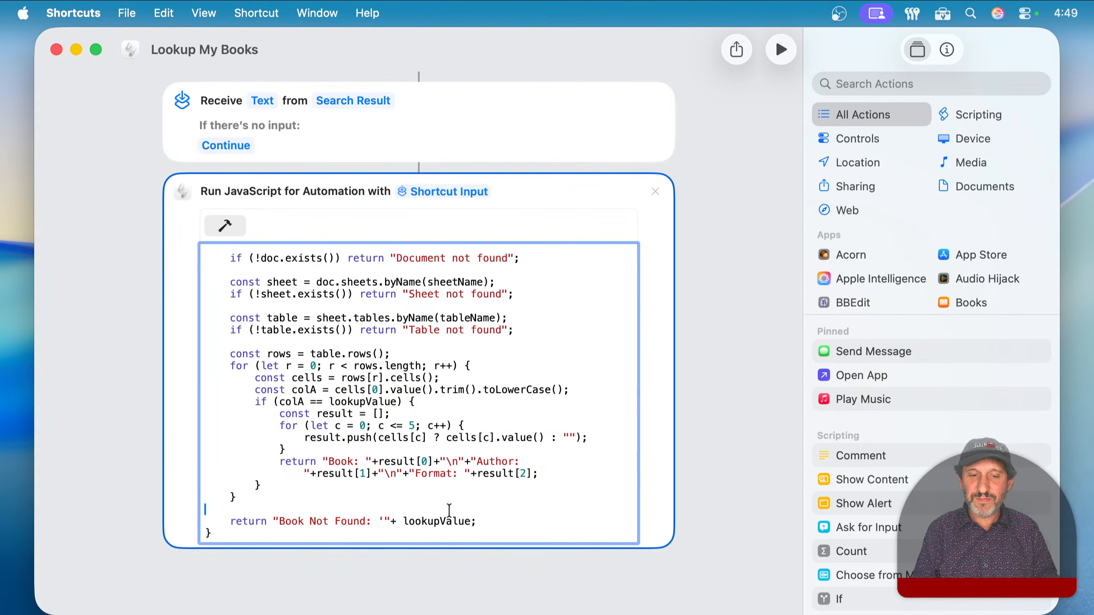
Run Lookup My Books from Spotlight through its lmb quick key with the input "dfksdjfds".
{"action": "key", "text": "super+space"}
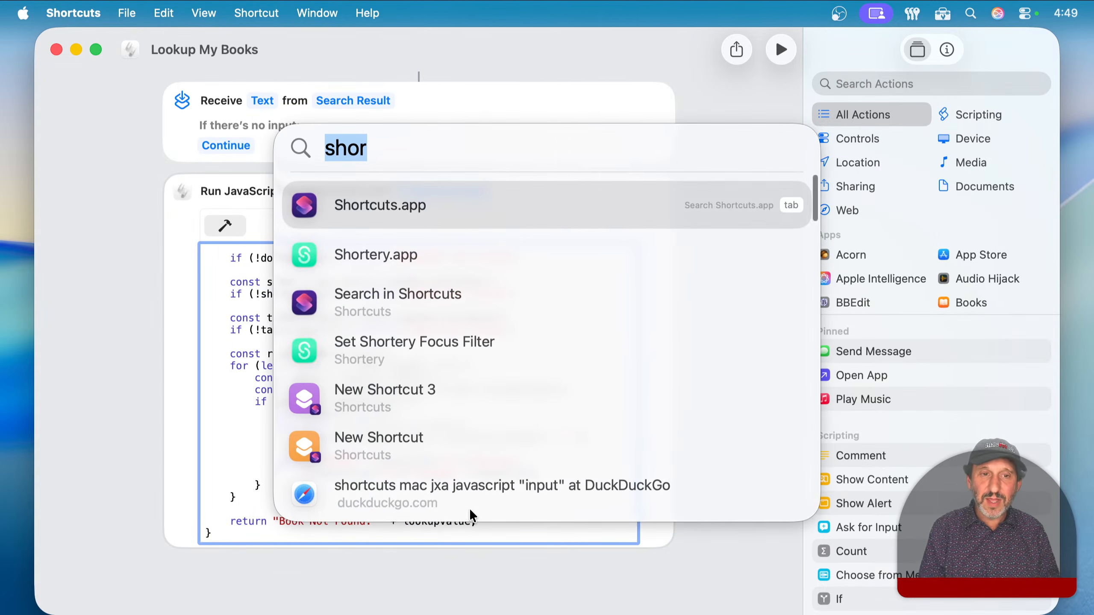
{"action": "key", "text": "BackSpace"}
{"action": "type", "text": "lmb"}
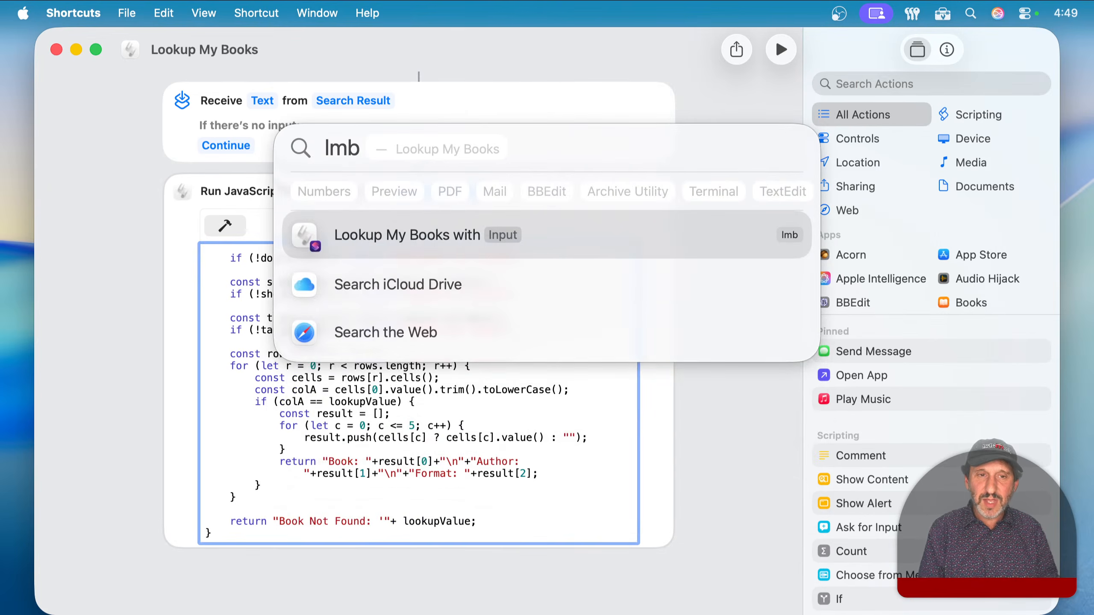
{"action": "type", "text": " dfksdjfds"}
{"action": "key", "text": "Return"}
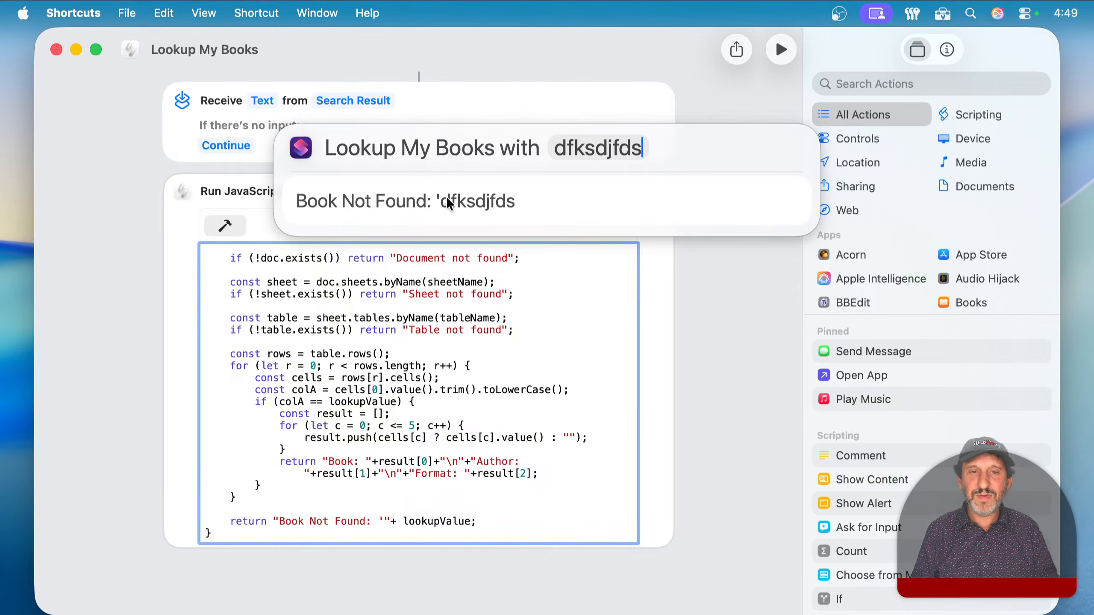
Remove the stray apostrophe from the "Book Not Found: " return text in the script and leave Shortcuts.
{"action": "left_click", "coordinate": [419, 503]}
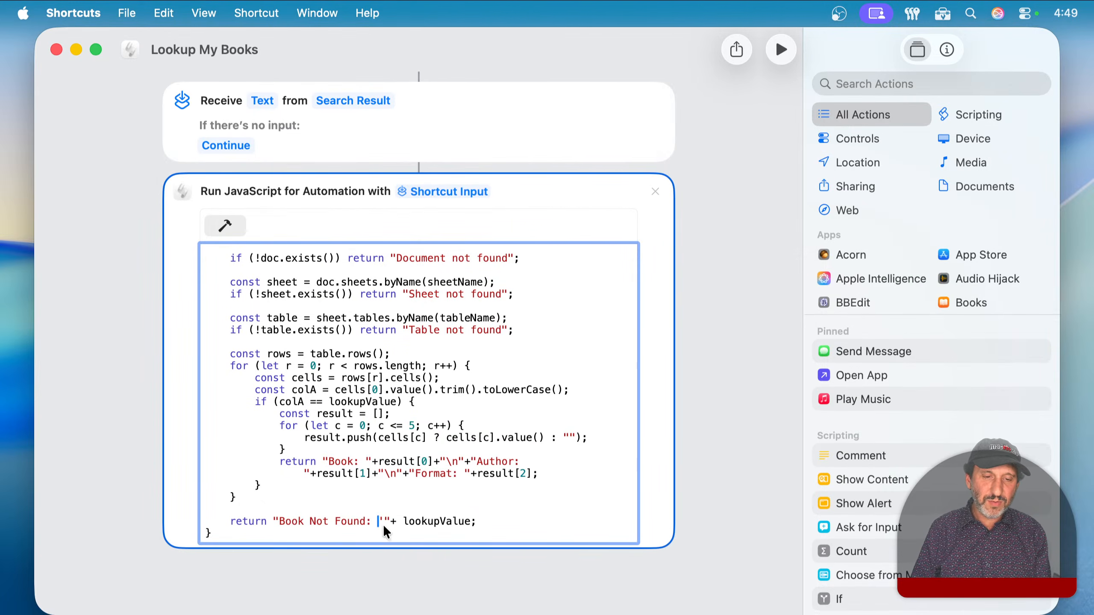
{"action": "key", "text": "BackSpace"}
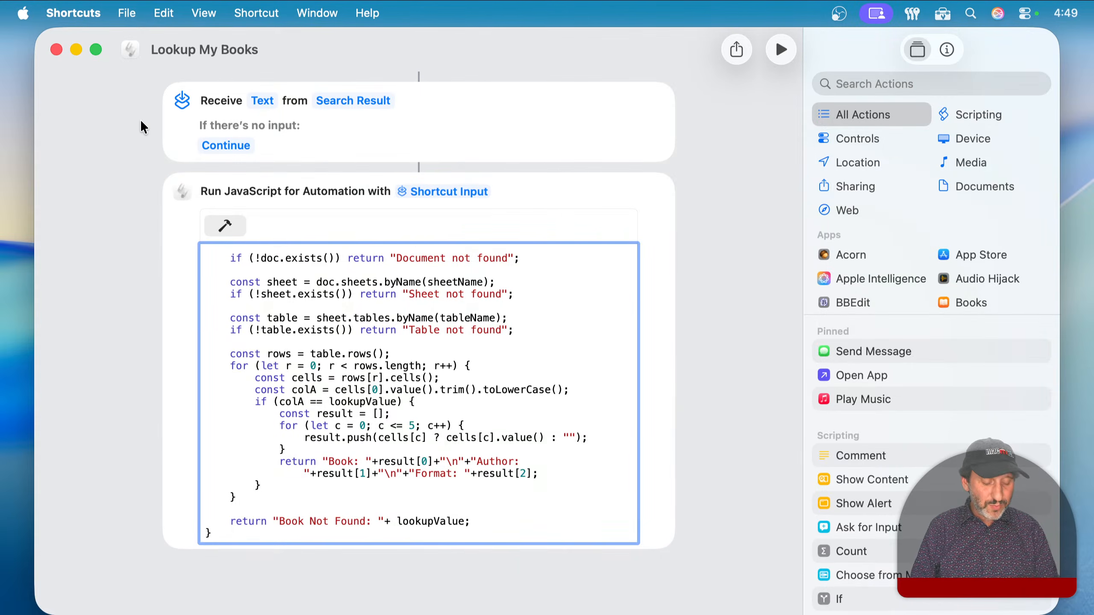
{"action": "key", "text": "super+q"}
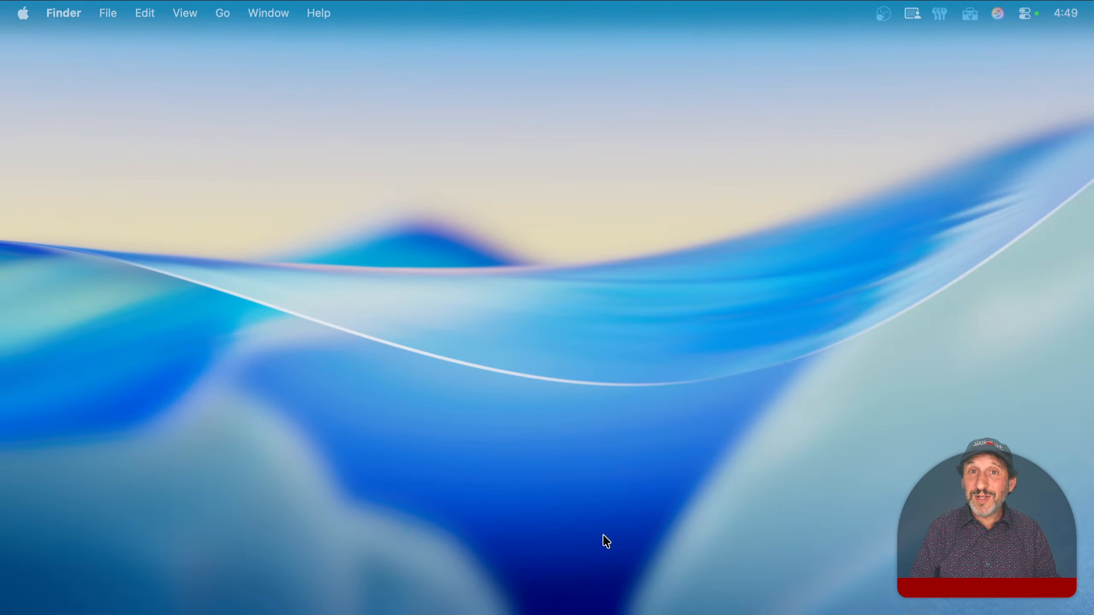
Switch to Numbers to view the My Books table, and hide Numbers.
{"action": "mouse_move", "coordinate": [619, 613]}
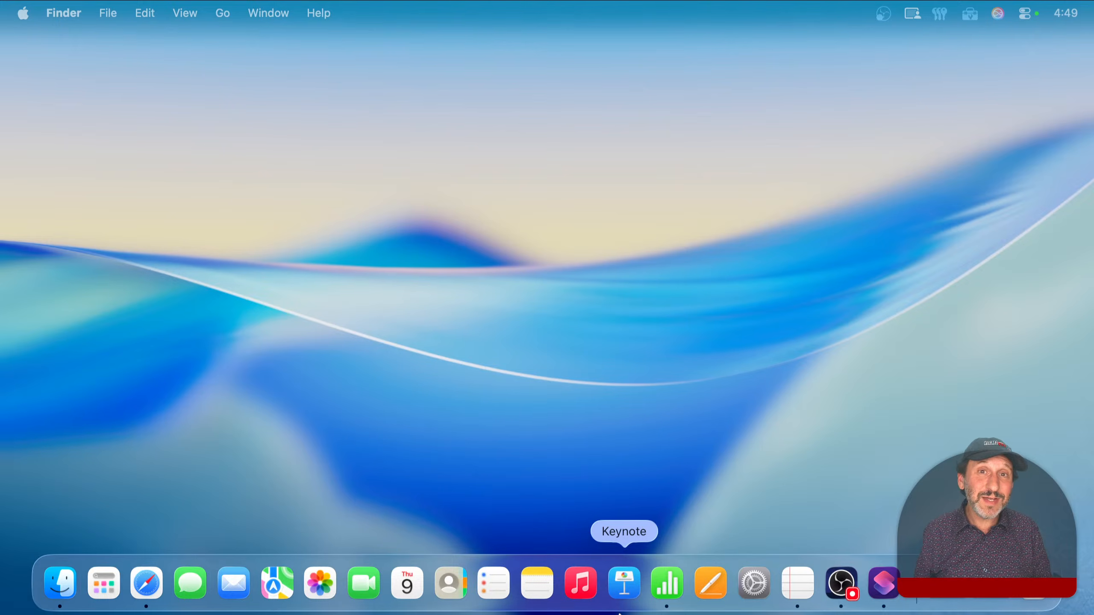
{"action": "left_click", "coordinate": [668, 583]}
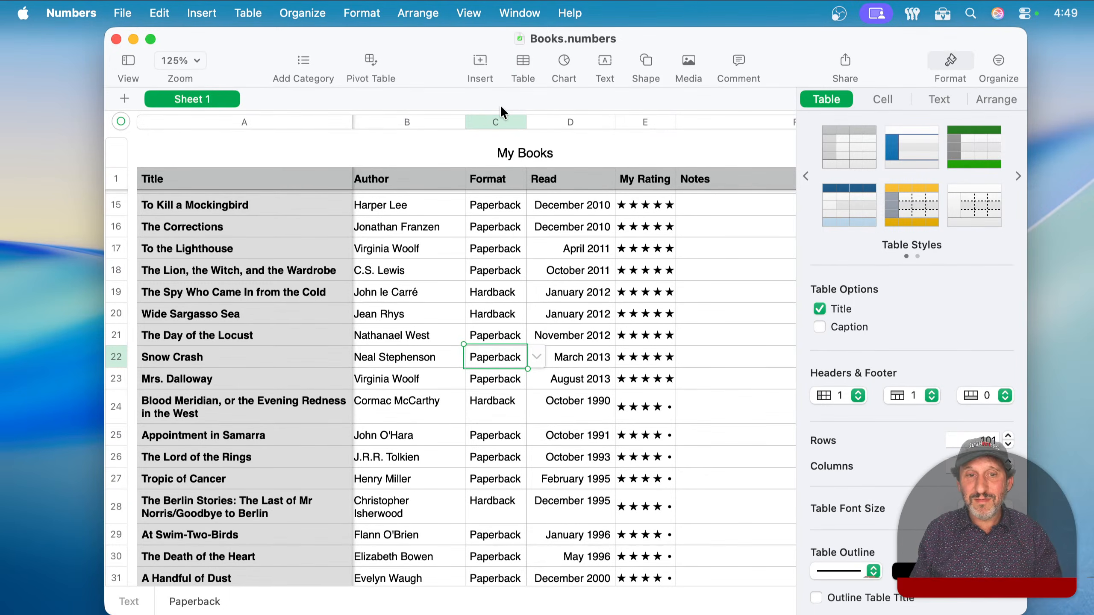
{"action": "key", "text": "super+h"}
Switch to Shortcuts, close the Lookup My Books editor, and create a new shortcut in Spotlight Examples.
{"action": "mouse_move", "coordinate": [538, 608]}
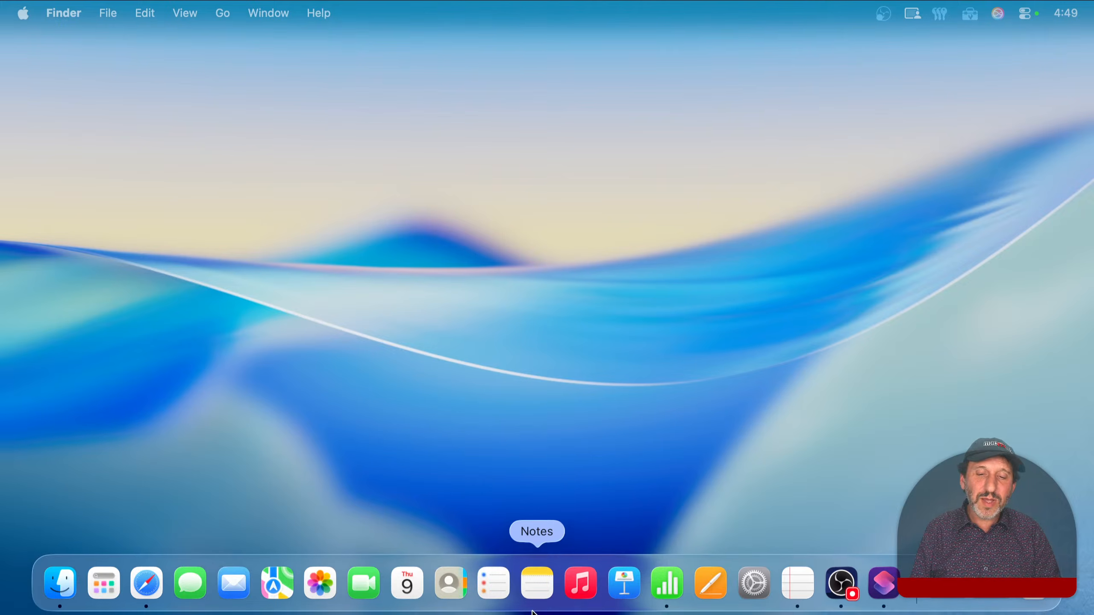
{"action": "left_click", "coordinate": [884, 582]}
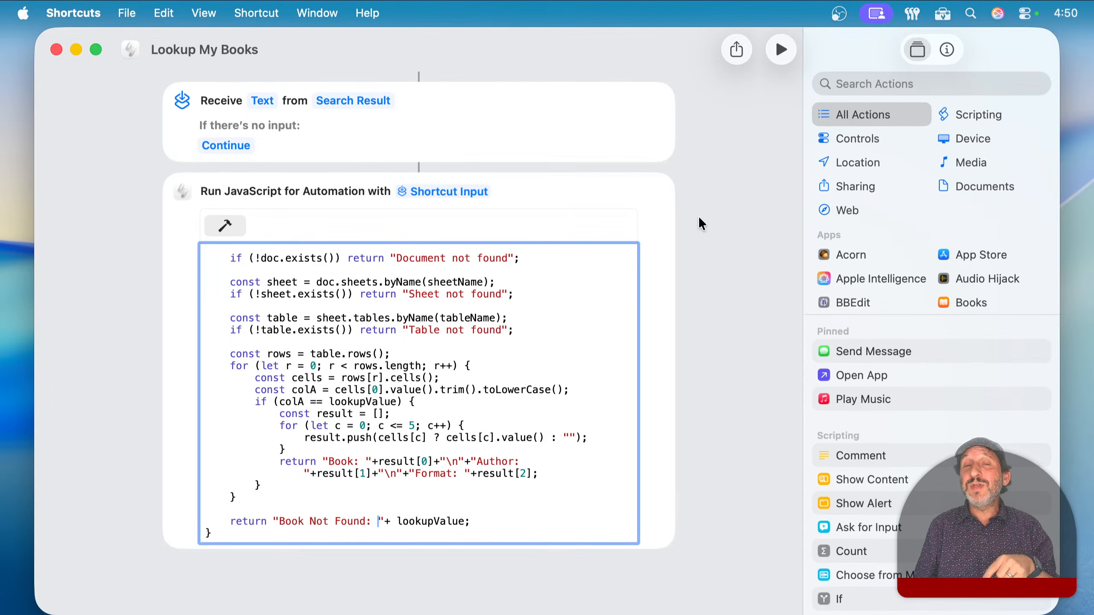
{"action": "key", "text": "super+w"}
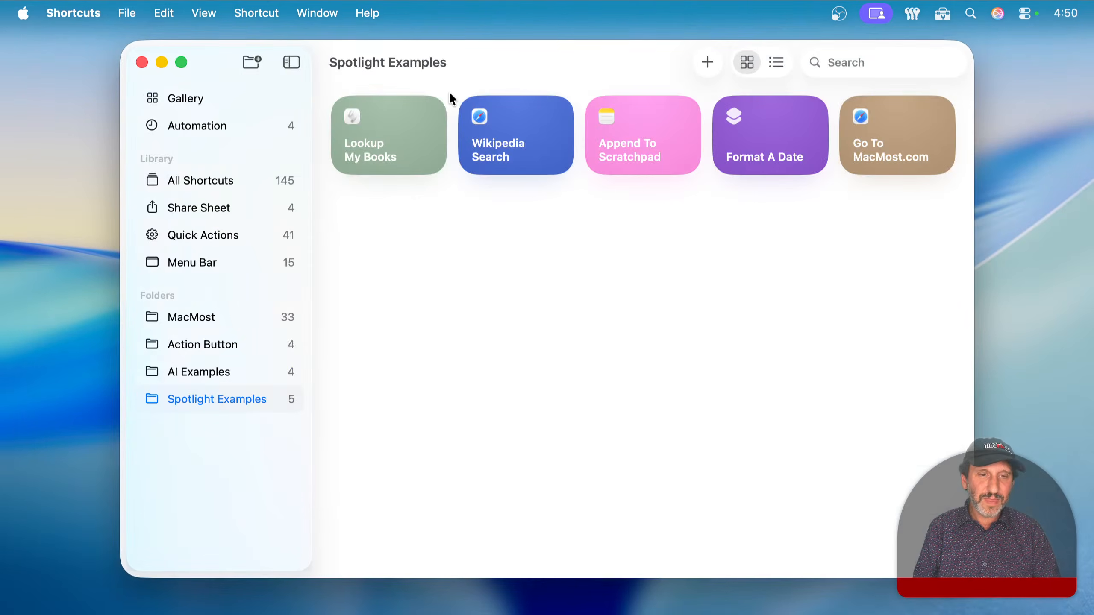
{"action": "key", "text": "super+n"}
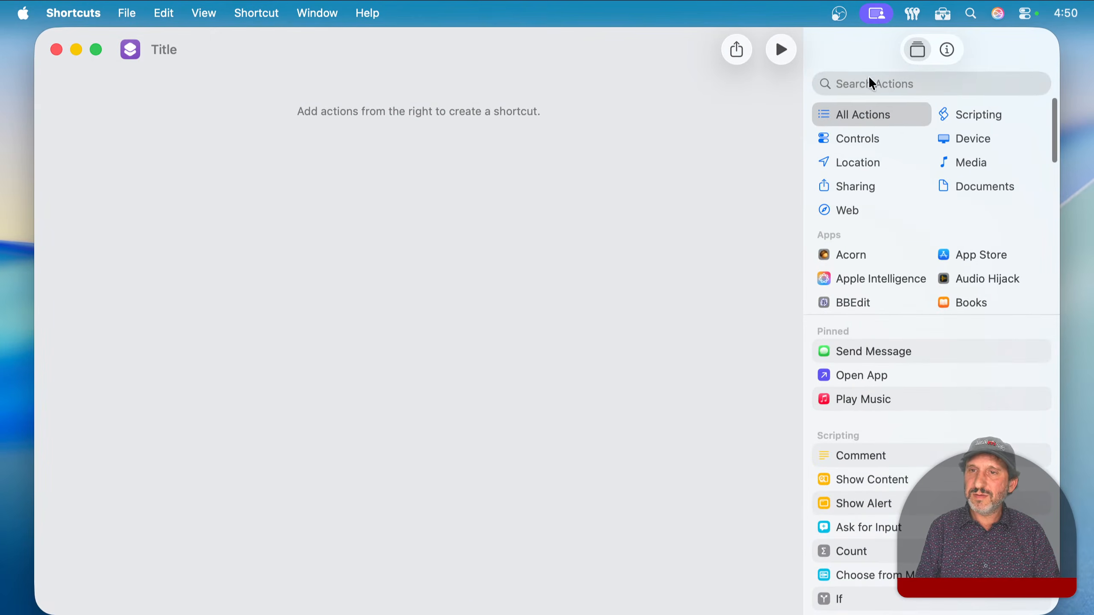
Try adding a Start Time Machine Backup action to the new shortcut, and remove the action.
{"action": "left_click", "coordinate": [869, 80]}
{"action": "type", "text": "time m"}
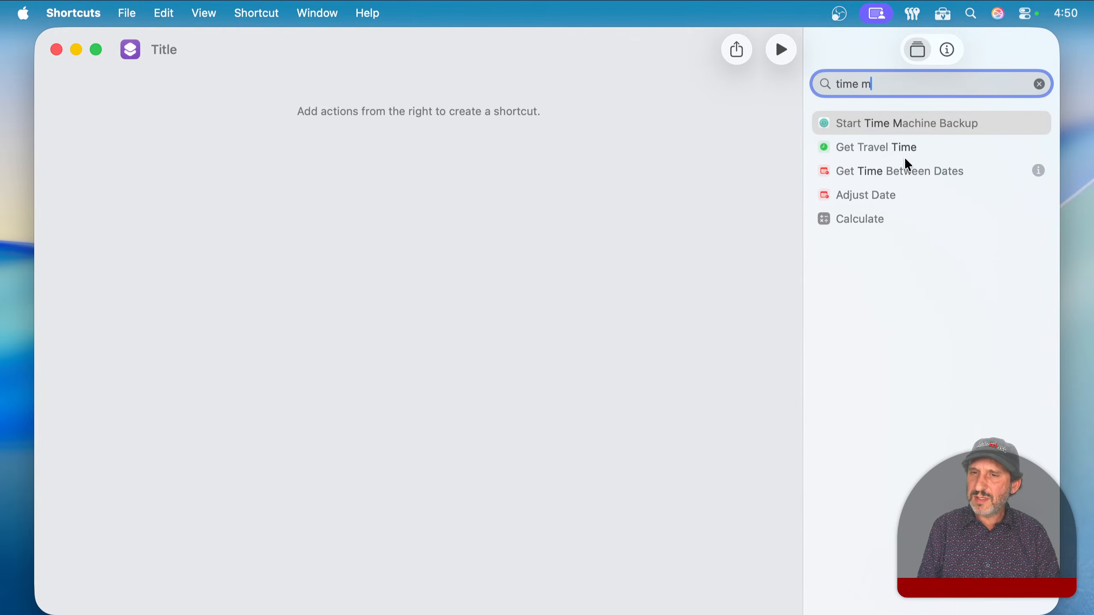
{"action": "left_click", "coordinate": [909, 124]}
{"action": "double_click", "coordinate": [907, 123]}
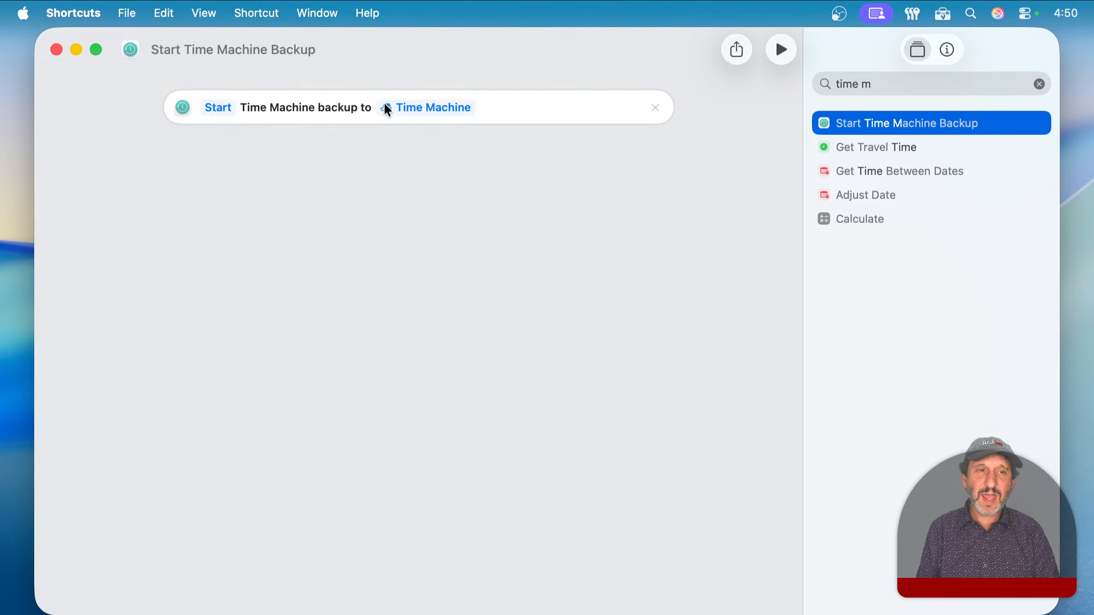
{"action": "left_click", "coordinate": [655, 107]}
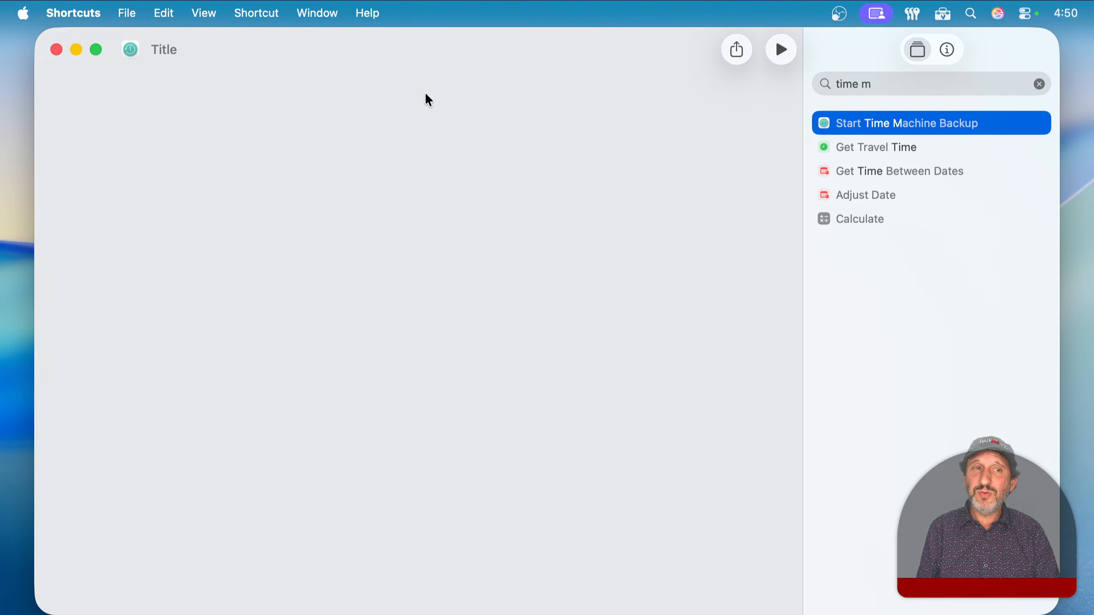
Start a new automation, look through the trigger types, and choose External Drive with the Specific External Drive option.
{"action": "left_click", "coordinate": [114, 10]}
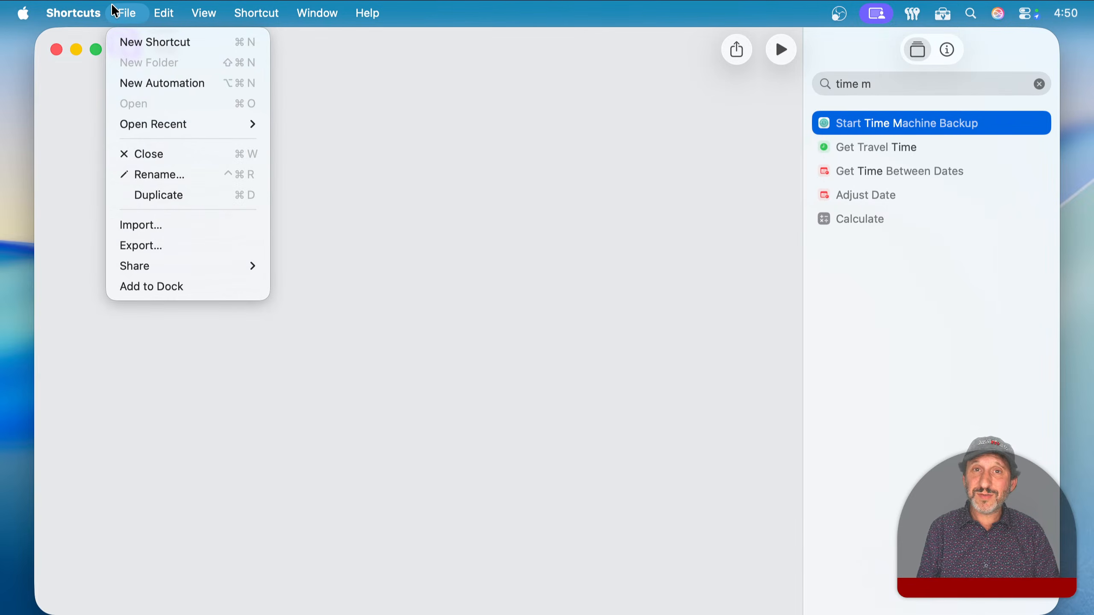
{"action": "left_click", "coordinate": [146, 84]}
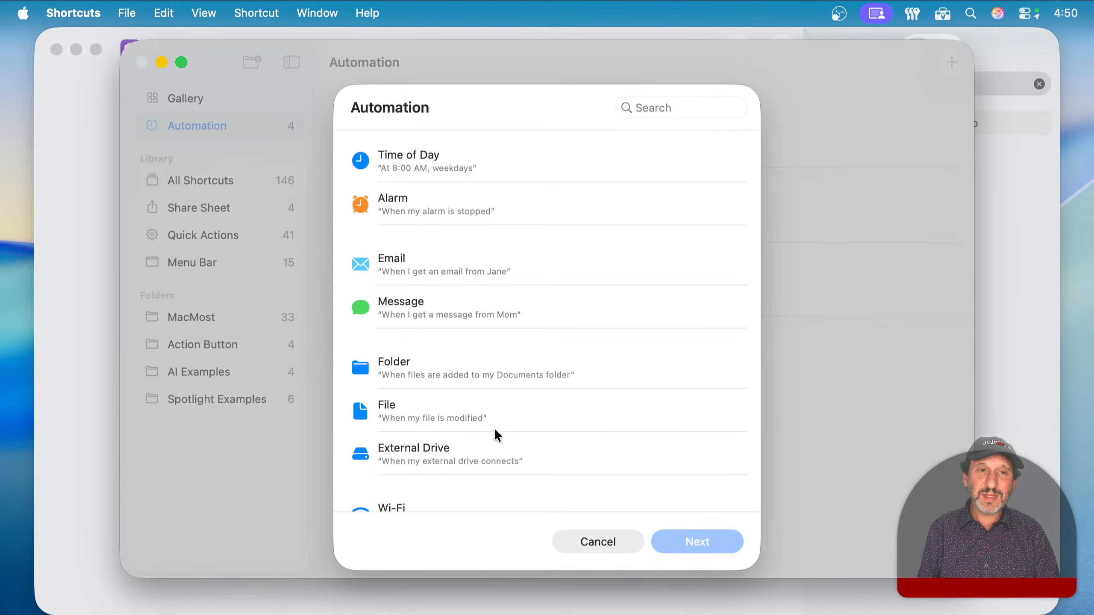
{"action": "scroll", "coordinate": [494, 429], "scroll_direction": "down", "scroll_amount": 12}
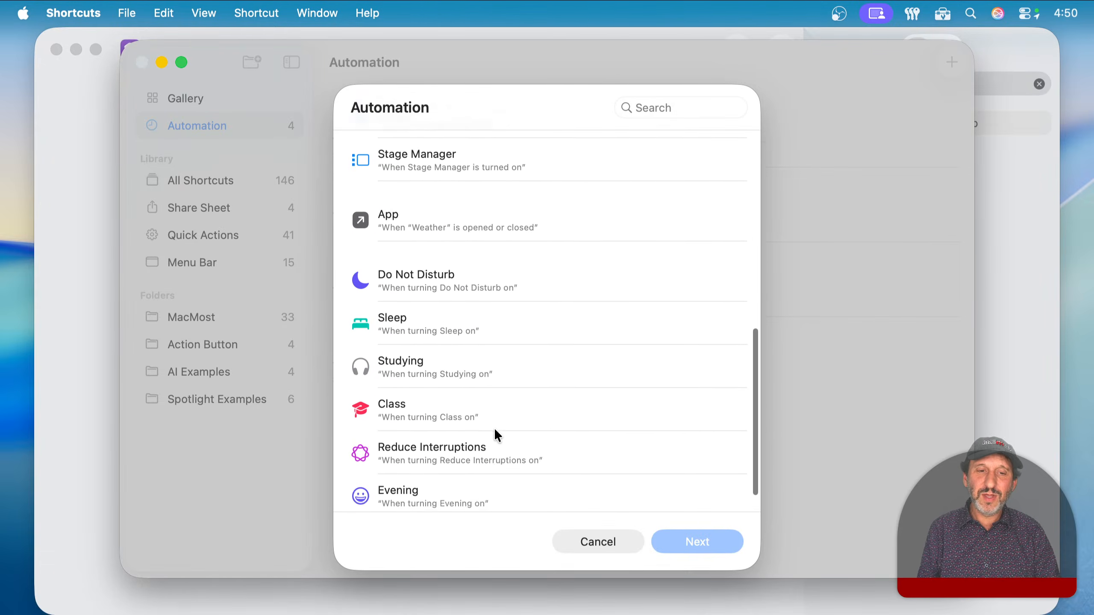
{"action": "scroll", "coordinate": [494, 427], "scroll_direction": "down", "scroll_amount": 3}
{"action": "scroll", "coordinate": [494, 428], "scroll_direction": "up", "scroll_amount": 10}
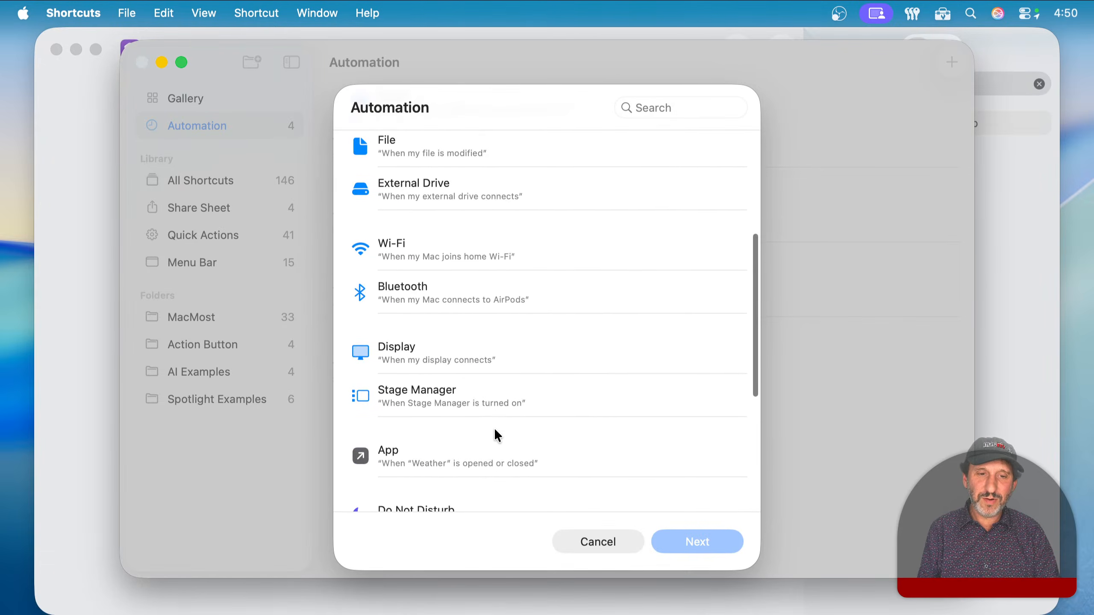
{"action": "scroll", "coordinate": [494, 428], "scroll_direction": "up", "scroll_amount": 4}
{"action": "left_click", "coordinate": [409, 321]}
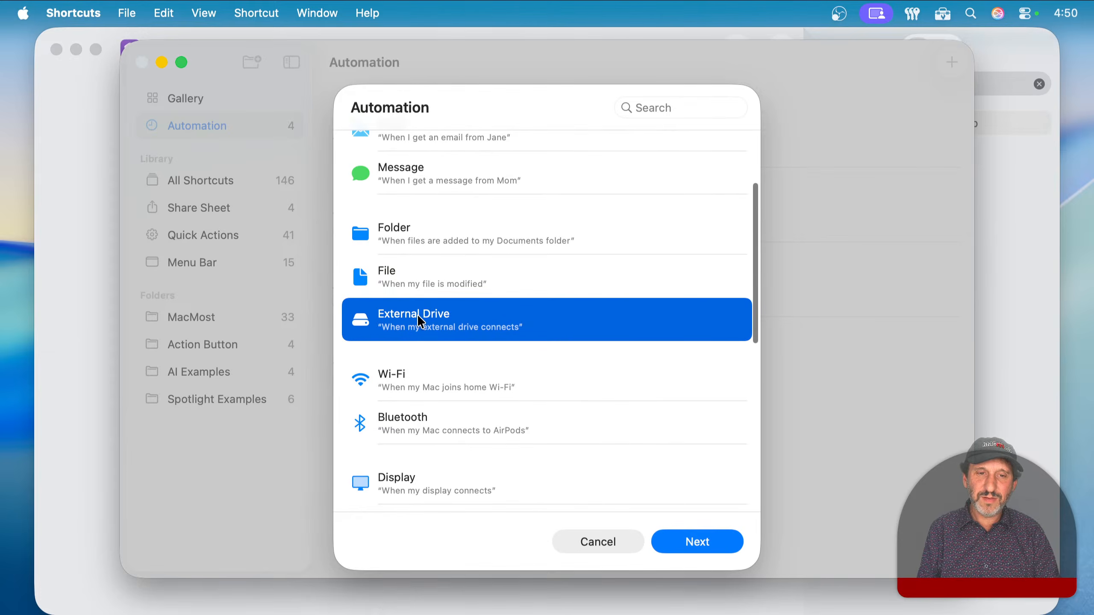
{"action": "double_click", "coordinate": [417, 316]}
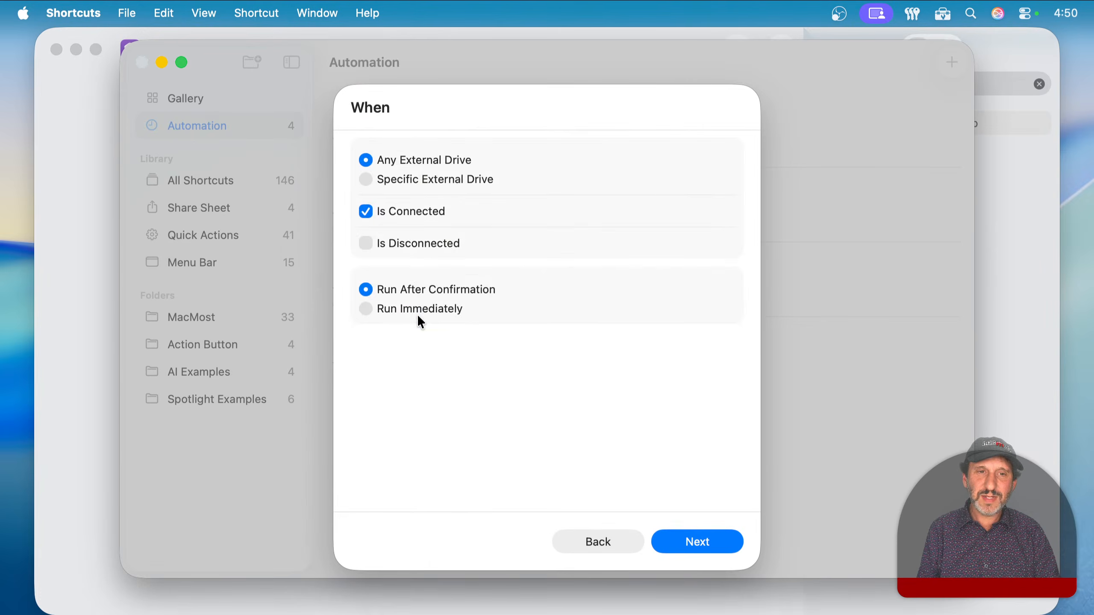
{"action": "left_click", "coordinate": [397, 181]}
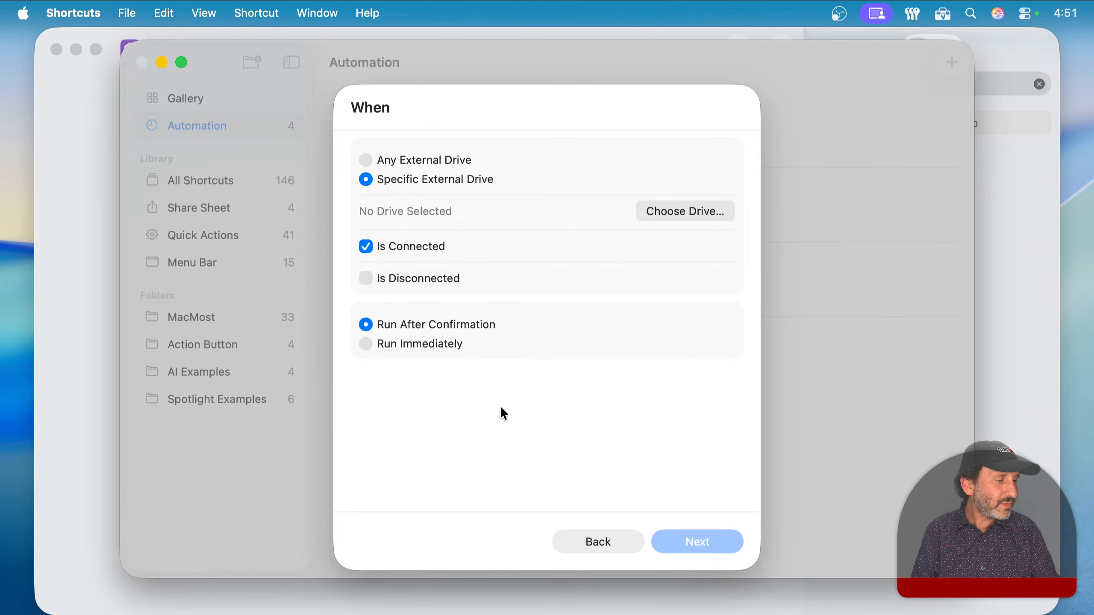
Cancel the External Drive automation setup and close the Automation window.
{"action": "left_click", "coordinate": [605, 540]}
{"action": "left_click", "coordinate": [611, 539]}
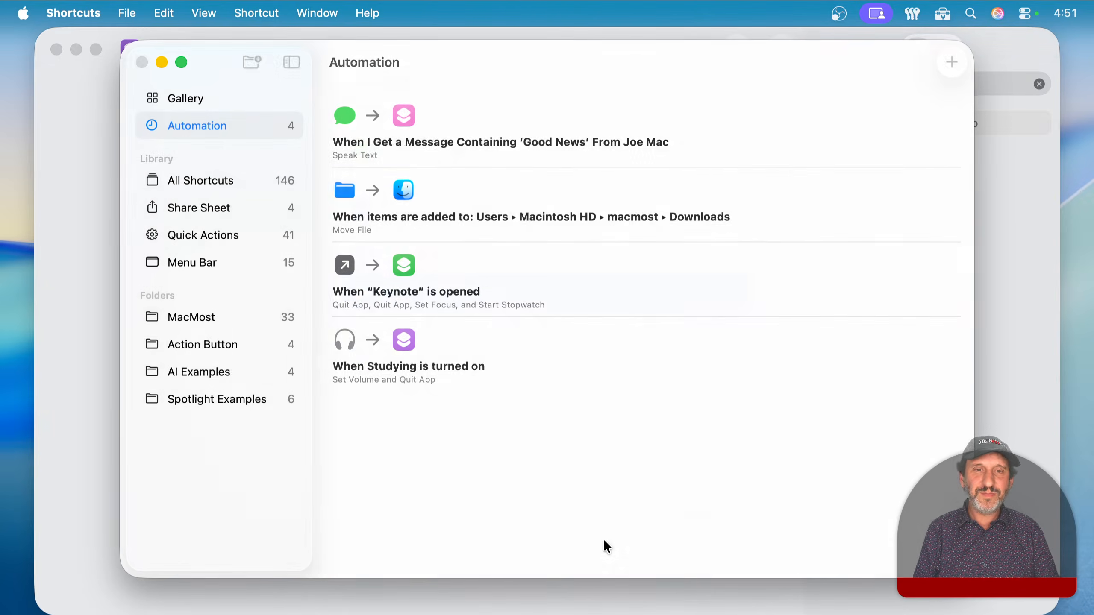
{"action": "left_click", "coordinate": [142, 62]}
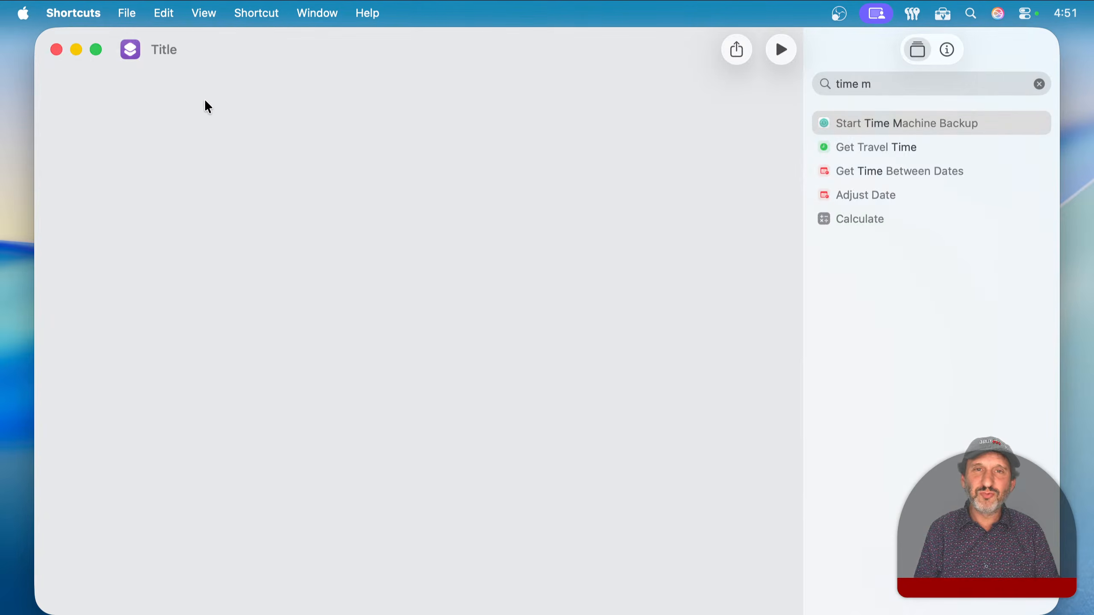
Leave Shortcuts and clear the previous Lookup My Books entry from Spotlight.
{"action": "key", "text": "super+q"}
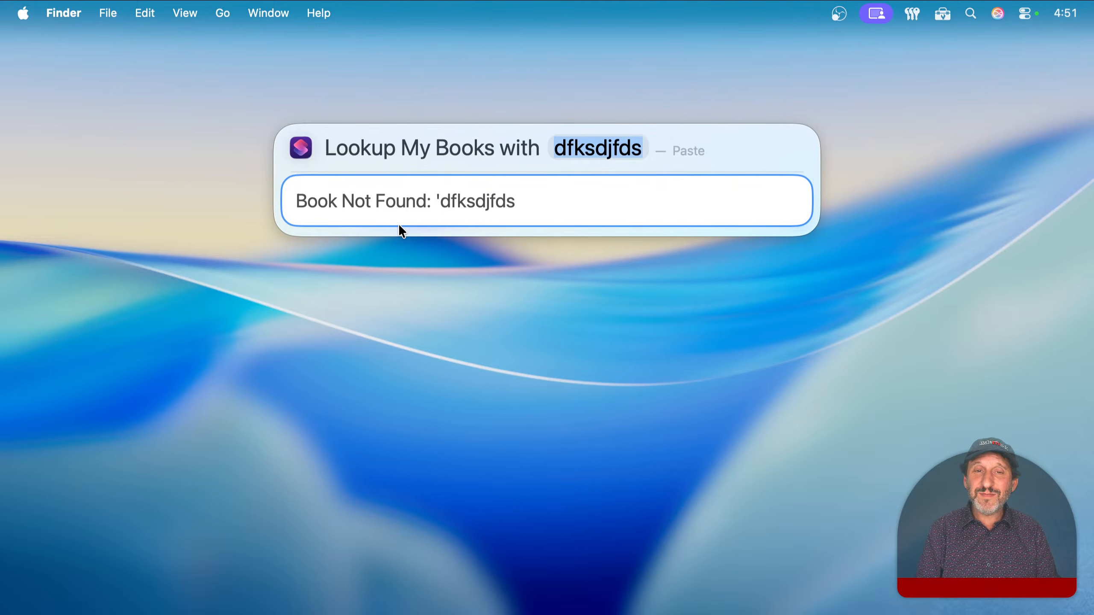
{"action": "key", "text": "BackSpace"}
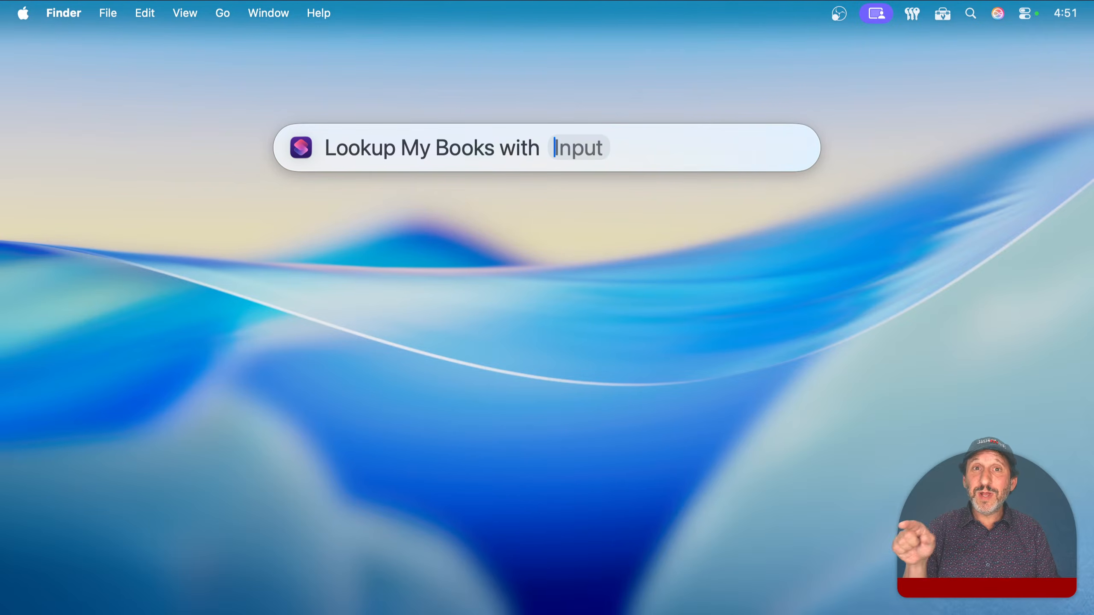
{"action": "key", "text": "BackSpace"}
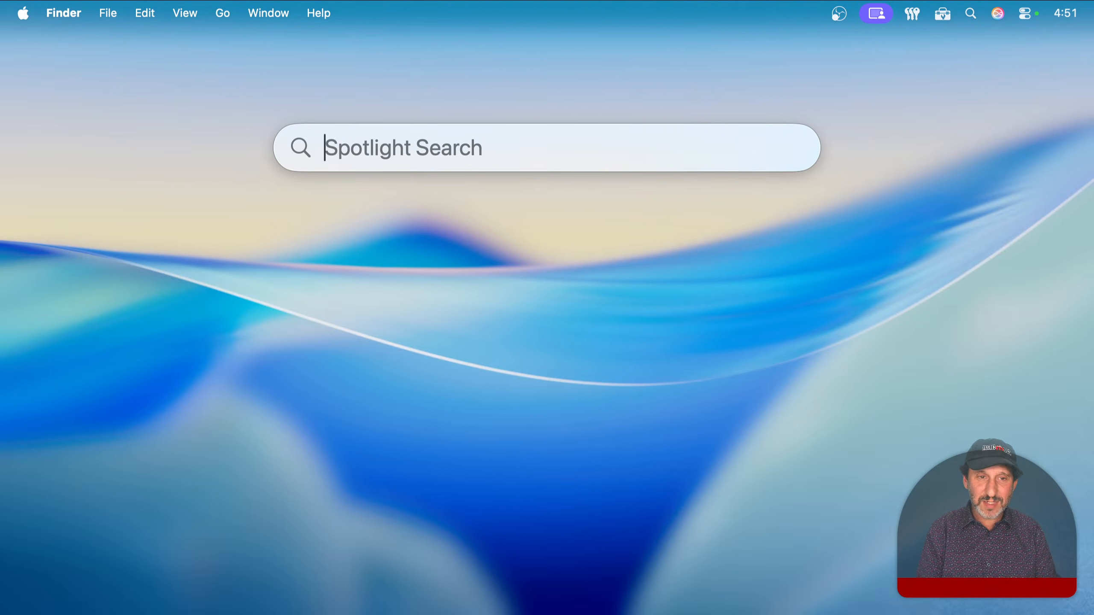
{"action": "type", "text": "time"}
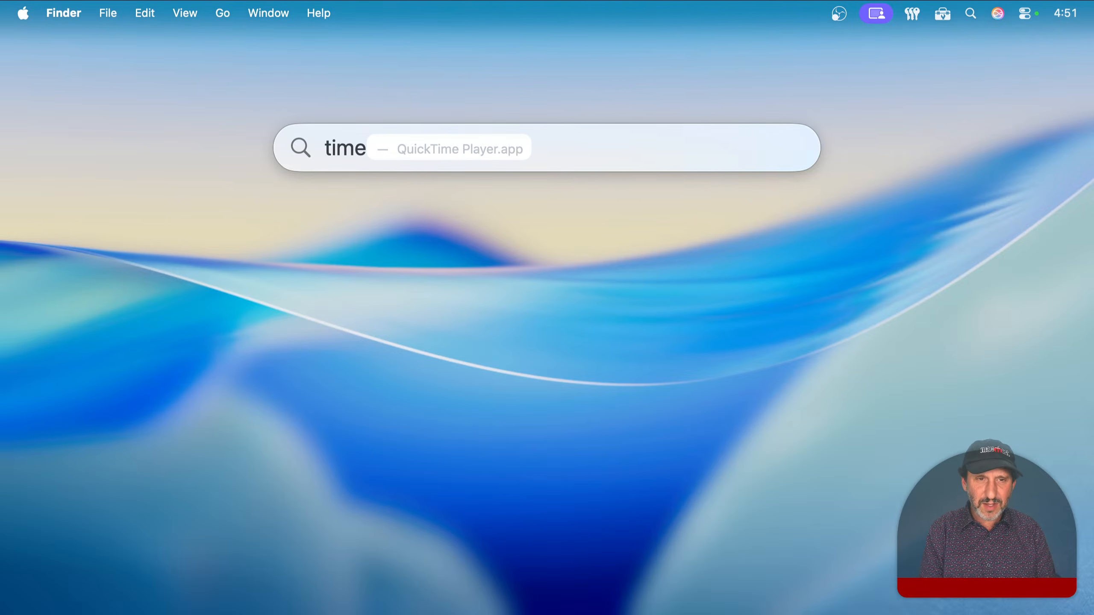
{"action": "key", "text": "BackSpace"}
{"action": "key", "text": "BackSpace"}
{"action": "key", "text": "BackSpace"}
{"action": "key", "text": "BackSpace"}
Search Spotlight for Calendar.app, bring up its Add New Calendar action, and cancel the action.
{"action": "type", "text": "calendar.app"}
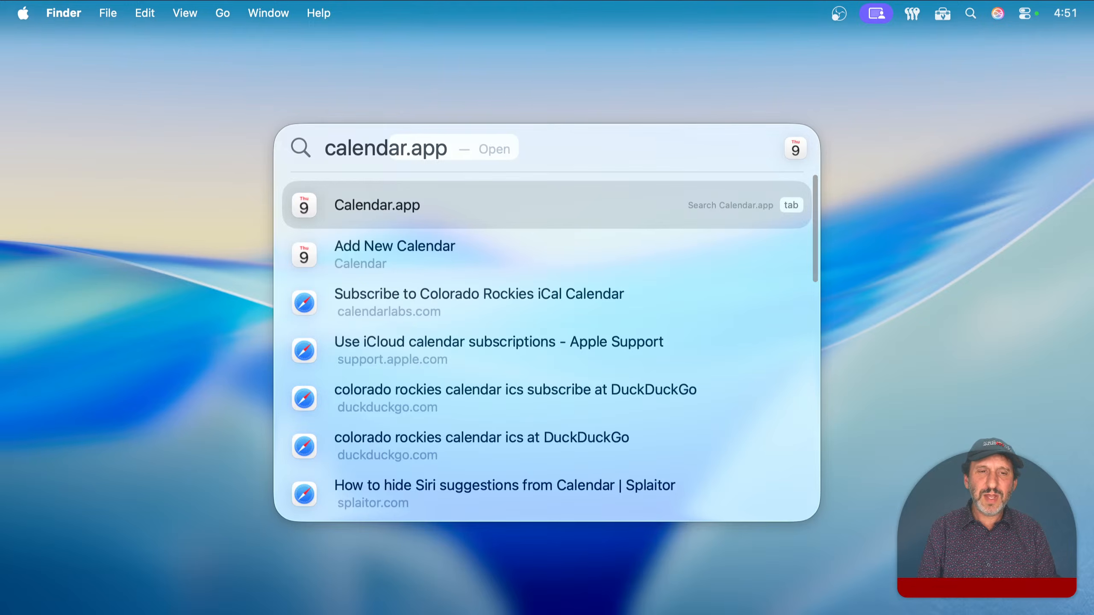
{"action": "key", "text": "Down"}
{"action": "key", "text": "Return"}
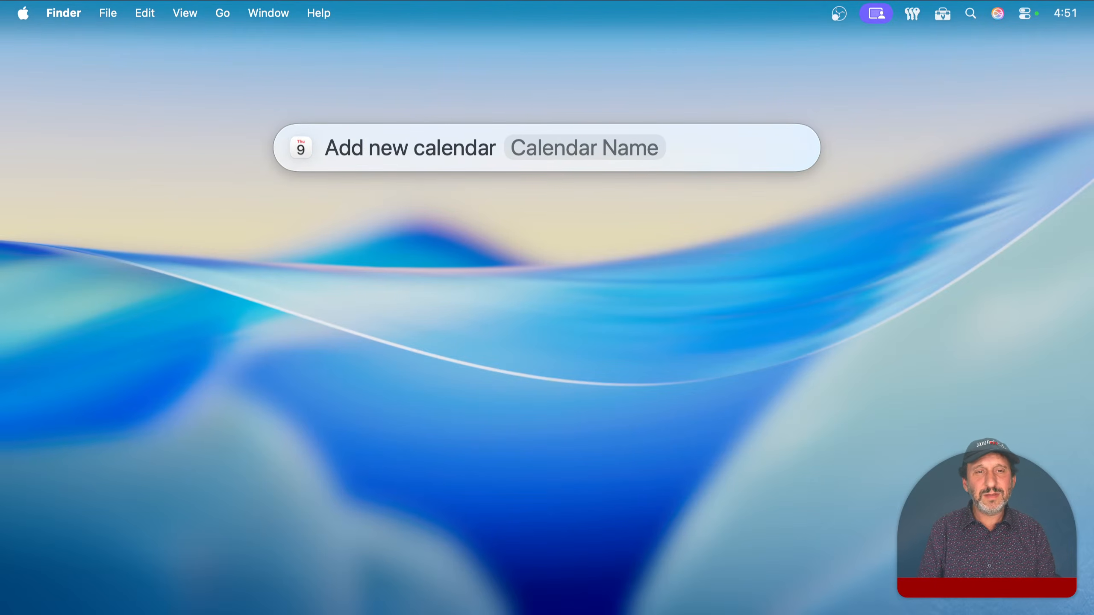
{"action": "key", "text": "Escape"}
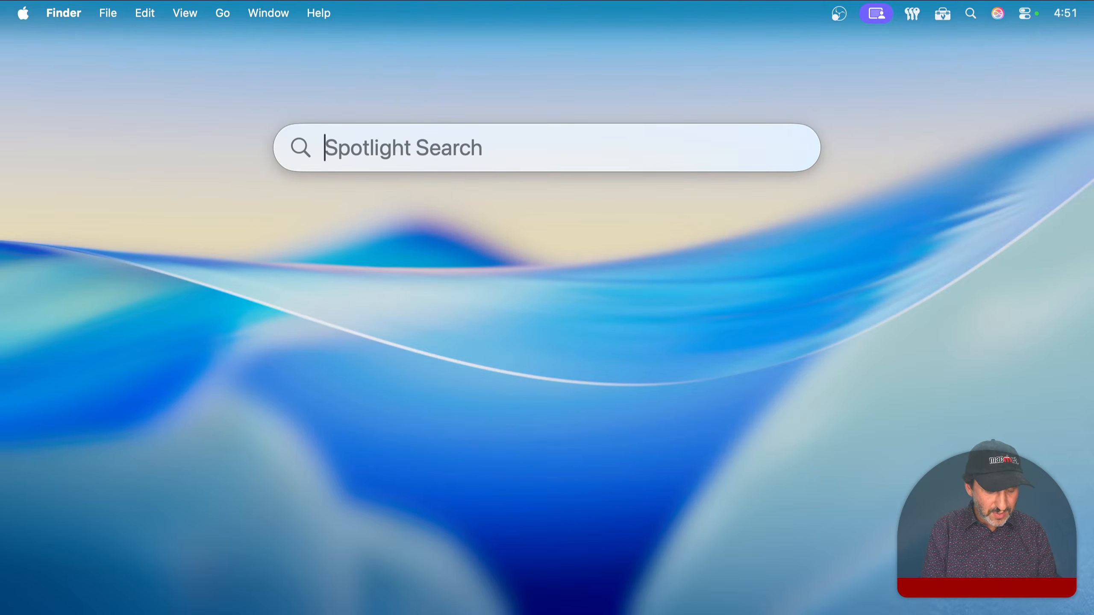
Search Spotlight for "calendar event", closing the Calendar Duplicate Event.png image opened in Preview along the way.
{"action": "type", "text": "calendar eve"}
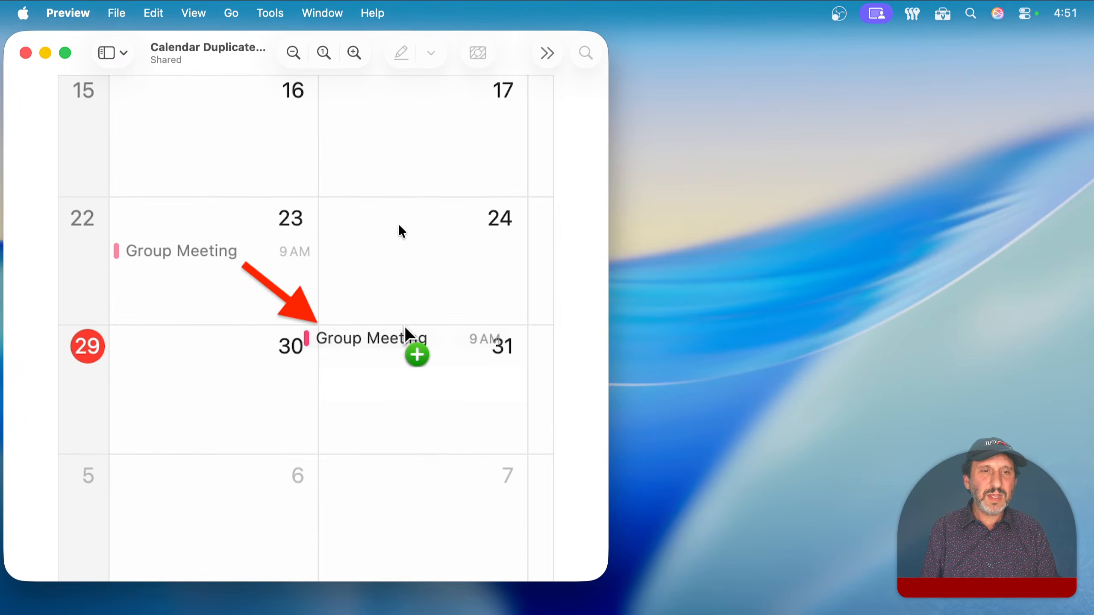
{"action": "key", "text": "super+q"}
{"action": "key", "text": "super+space"}
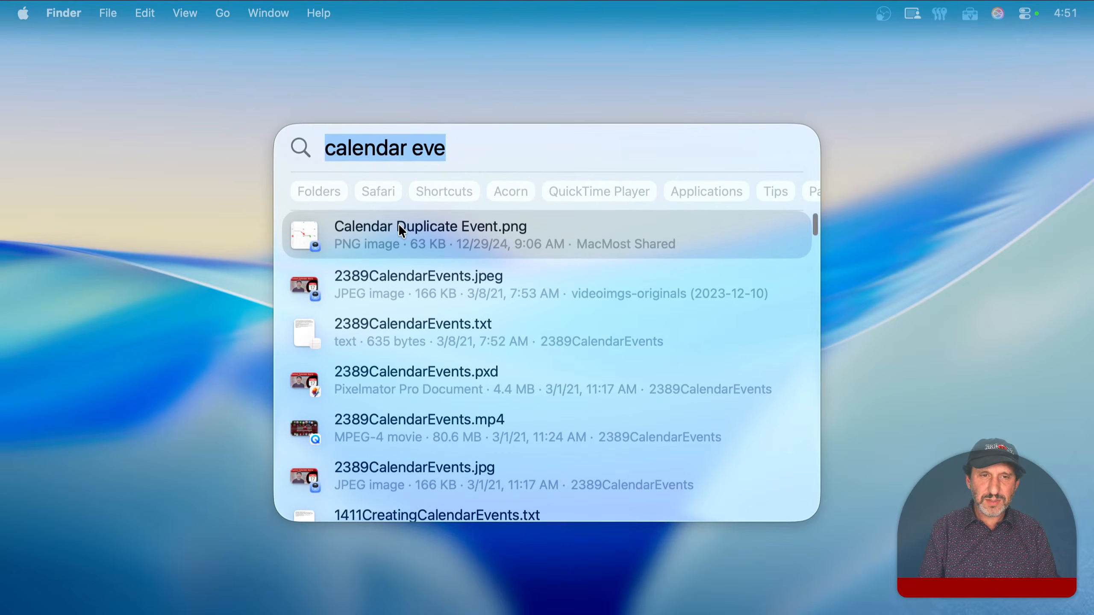
{"action": "key", "text": "Right"}
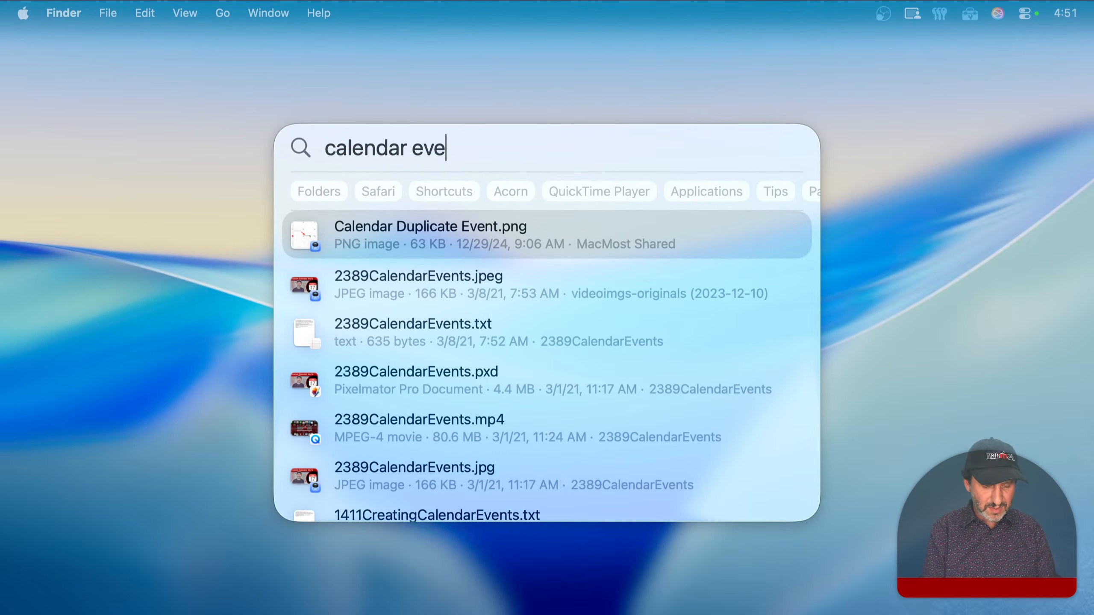
{"action": "type", "text": "nt"}
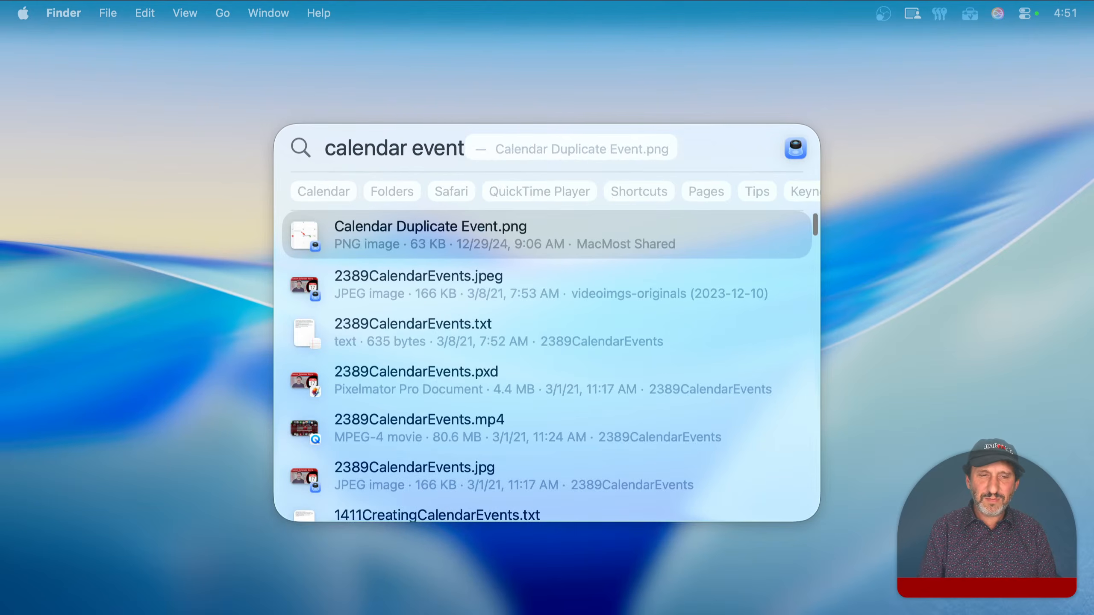
Search Spotlight for "new event", view the fields of Calendar's new event action, and dismiss Spotlight.
{"action": "key", "text": "super+a"}
{"action": "type", "text": "new event"}
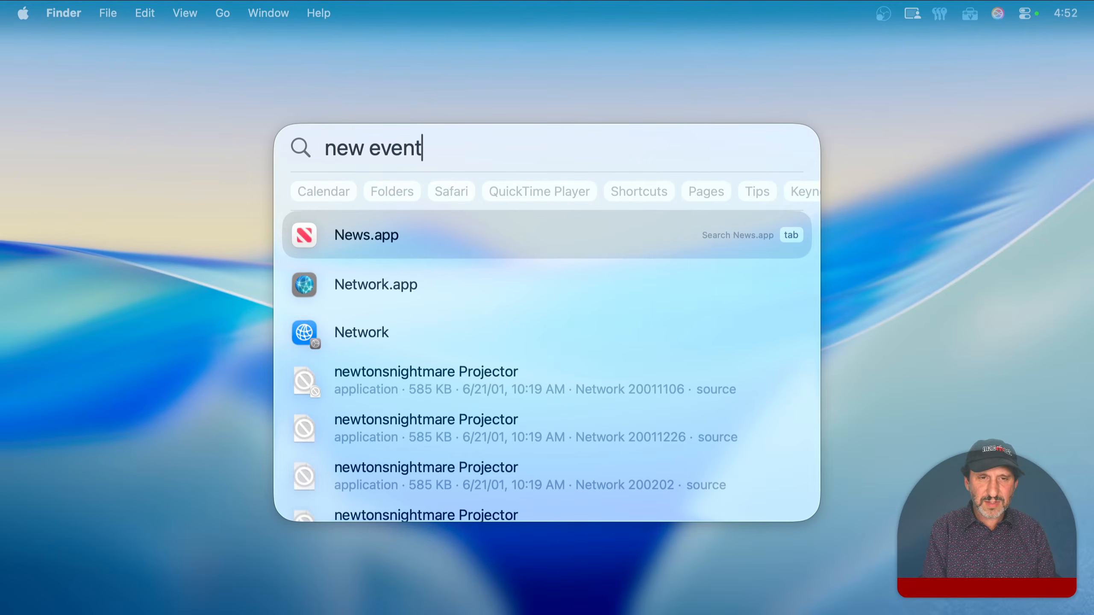
{"action": "key", "text": "Return"}
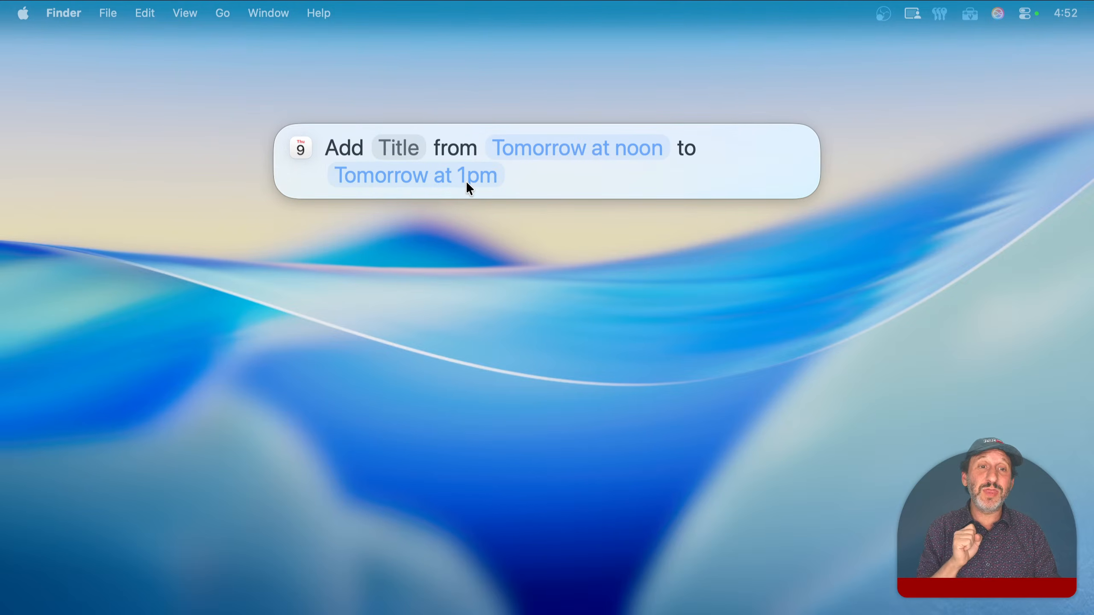
{"action": "key", "text": "Escape"}
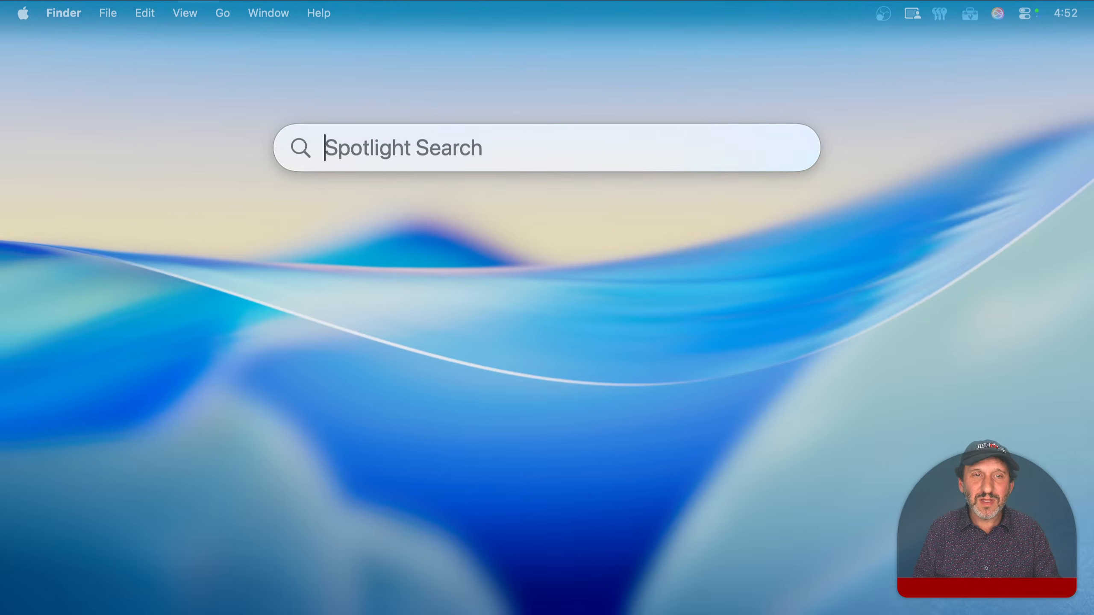
{"action": "mouse_move", "coordinate": [517, 265]}
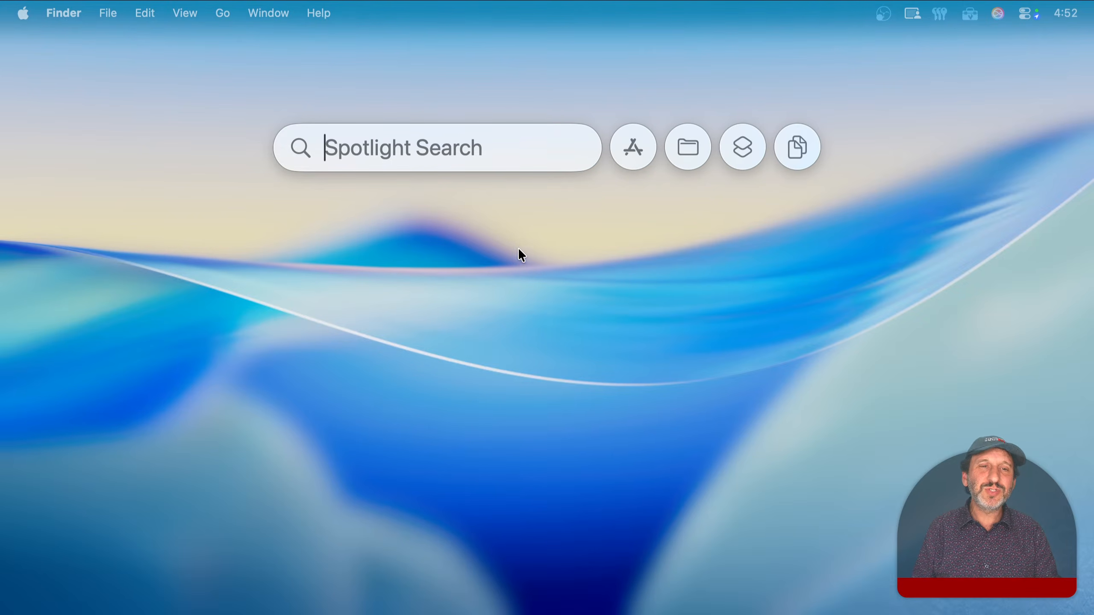
{"action": "key", "text": "Escape"}
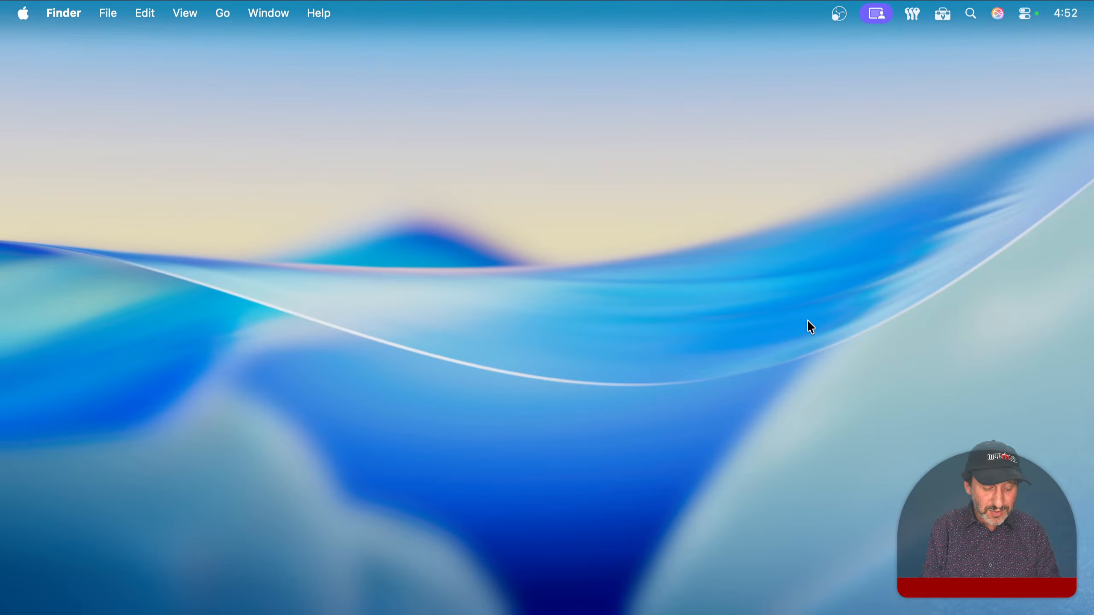
Switch to Shortcuts and start a new shortcut in the Spotlight Examples folder.
{"action": "key", "text": "super+space"}
{"action": "type", "text": "sh"}
{"action": "key", "text": "Return"}
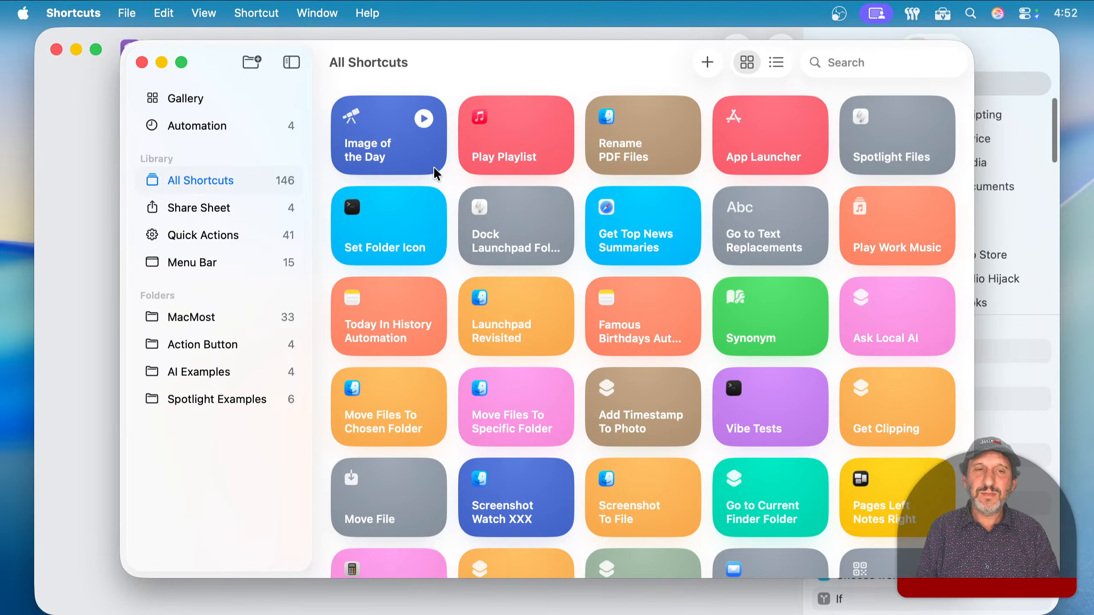
{"action": "left_click", "coordinate": [228, 399]}
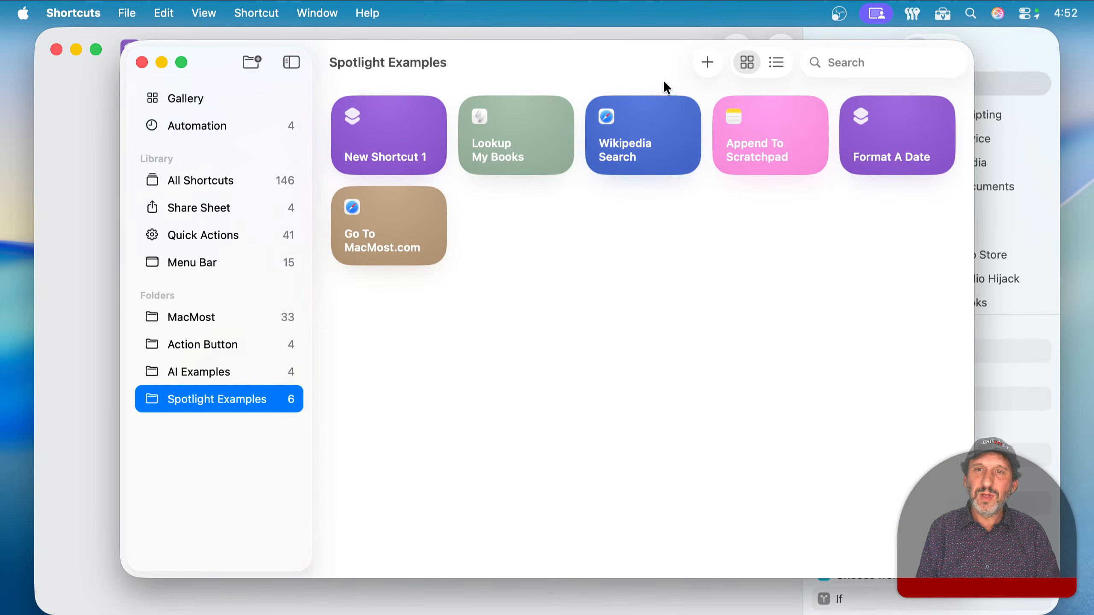
{"action": "left_click", "coordinate": [707, 61]}
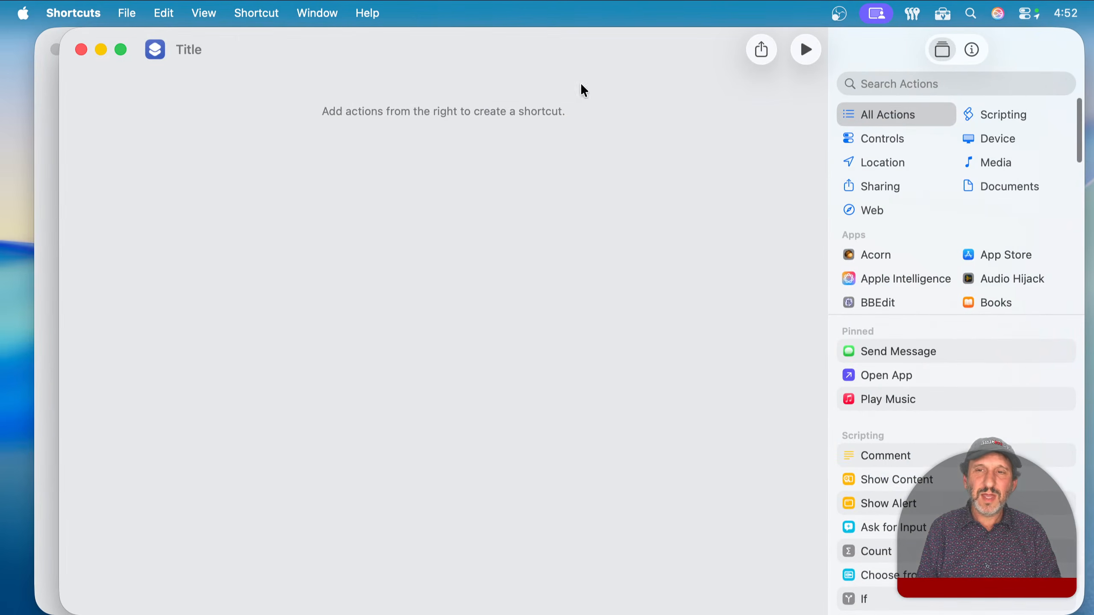
Add a Choose from Menu action to the new shortcut and place a Run Shortcut action under option One.
{"action": "left_click", "coordinate": [938, 88]}
{"action": "type", "text": "choos"}
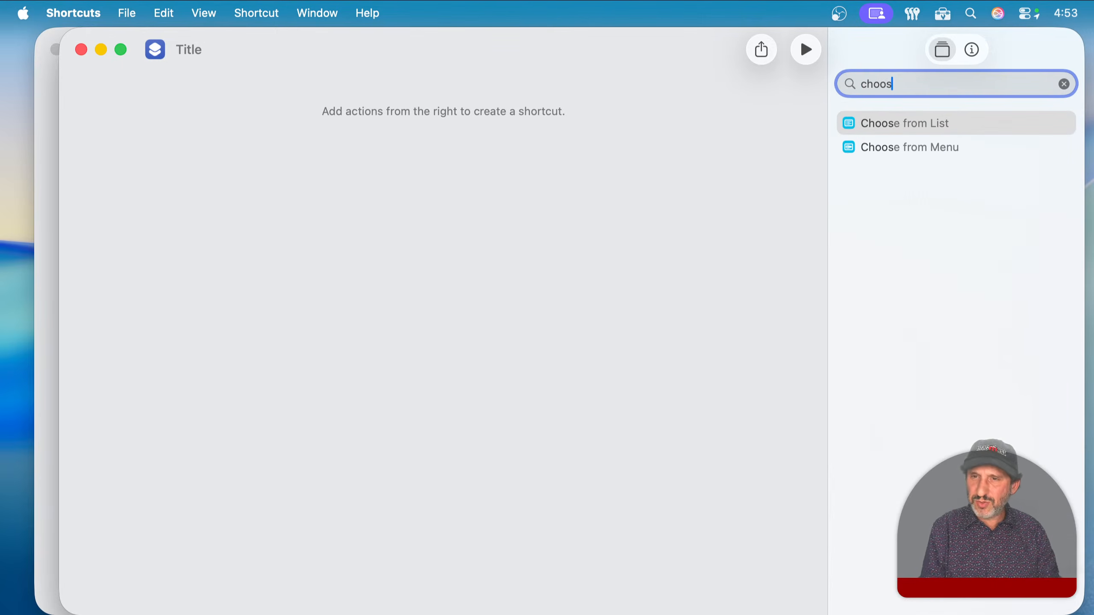
{"action": "double_click", "coordinate": [930, 149]}
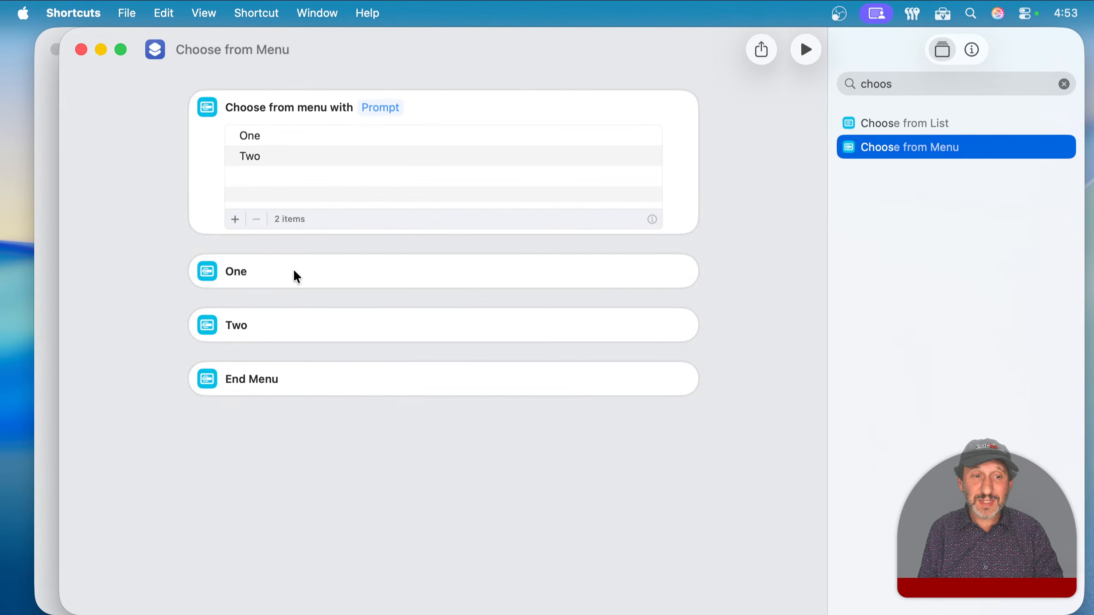
{"action": "left_click", "coordinate": [922, 83]}
{"action": "type", "text": "run"}
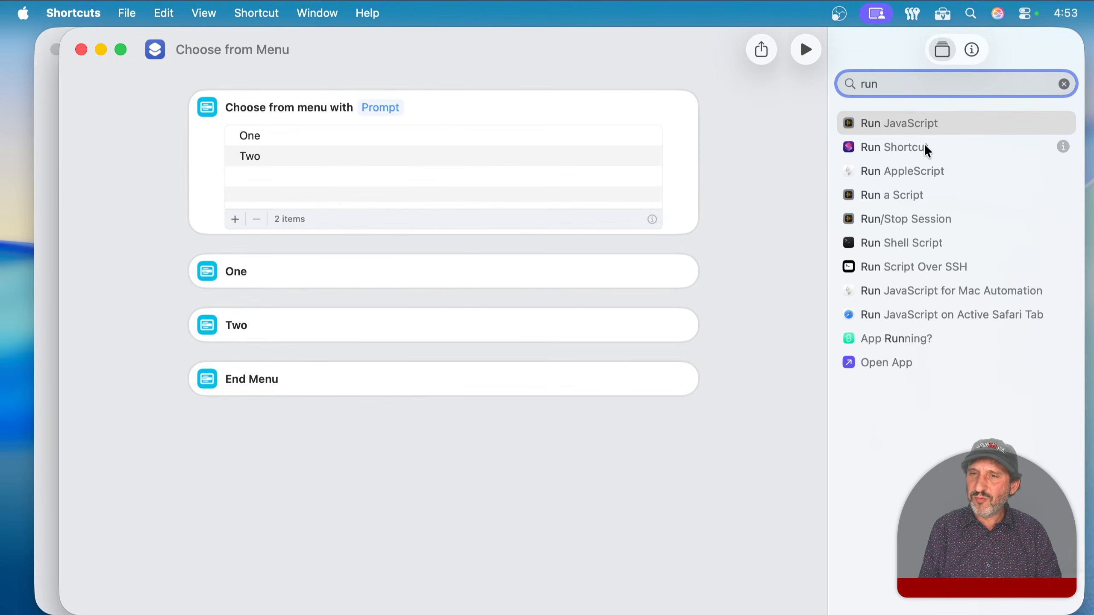
{"action": "left_click_drag", "start_coordinate": [923, 150], "coordinate": [413, 320]}
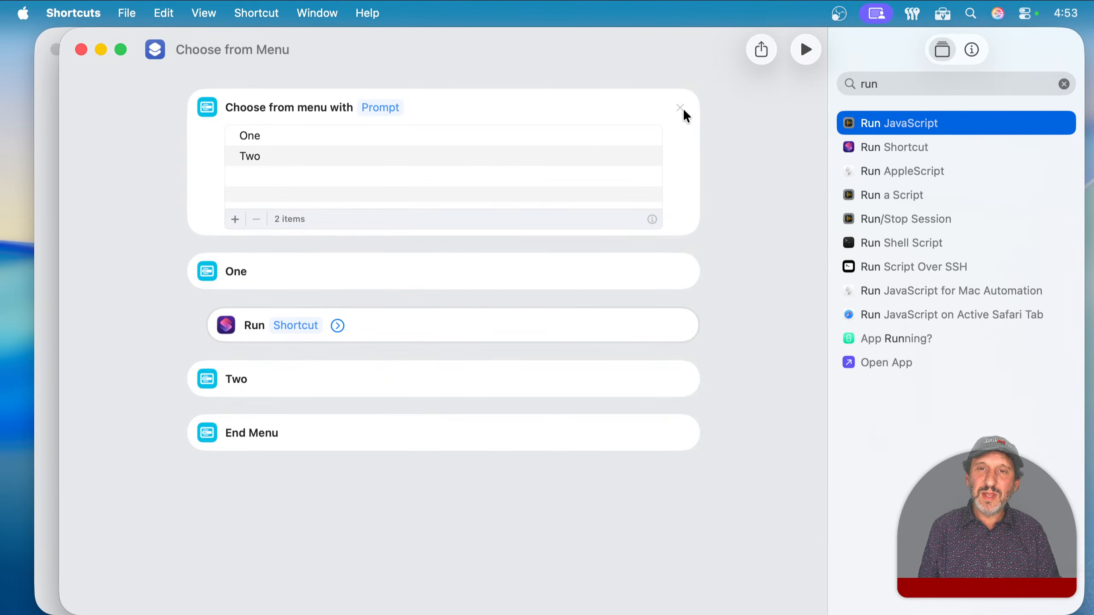
Delete the Choose from Menu action together with its contents and close the new shortcut.
{"action": "left_click", "coordinate": [680, 107]}
{"action": "left_click", "coordinate": [626, 356]}
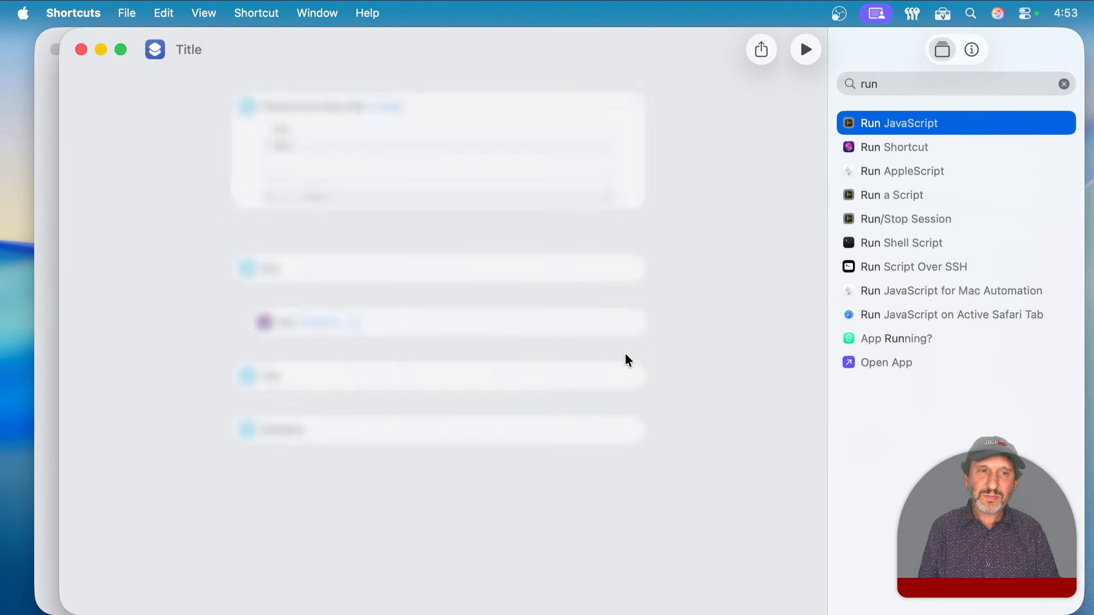
{"action": "left_click", "coordinate": [909, 83]}
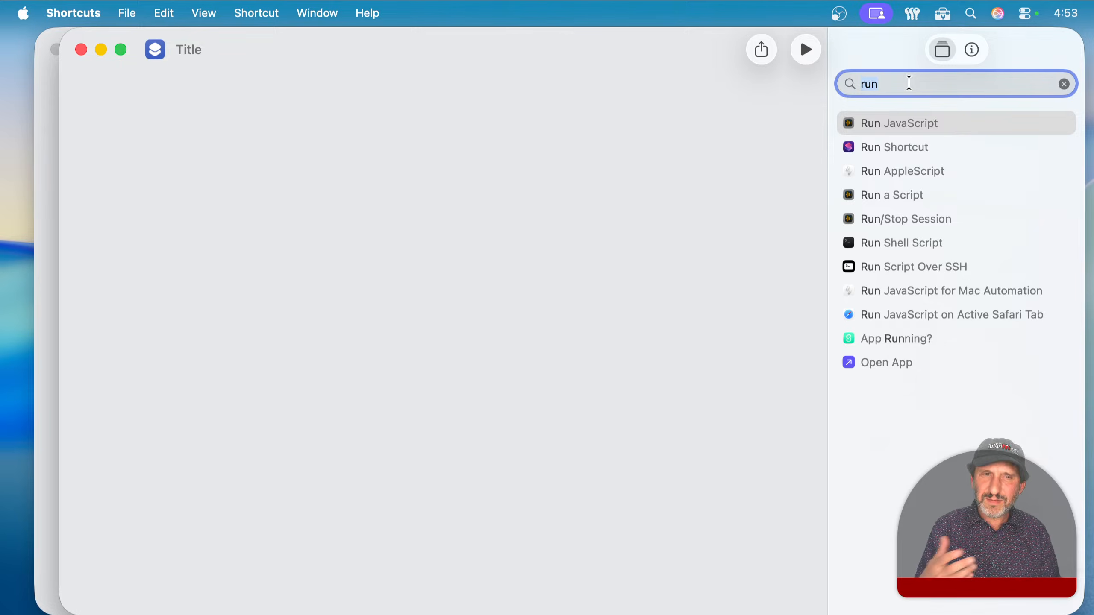
{"action": "key", "text": "super+w"}
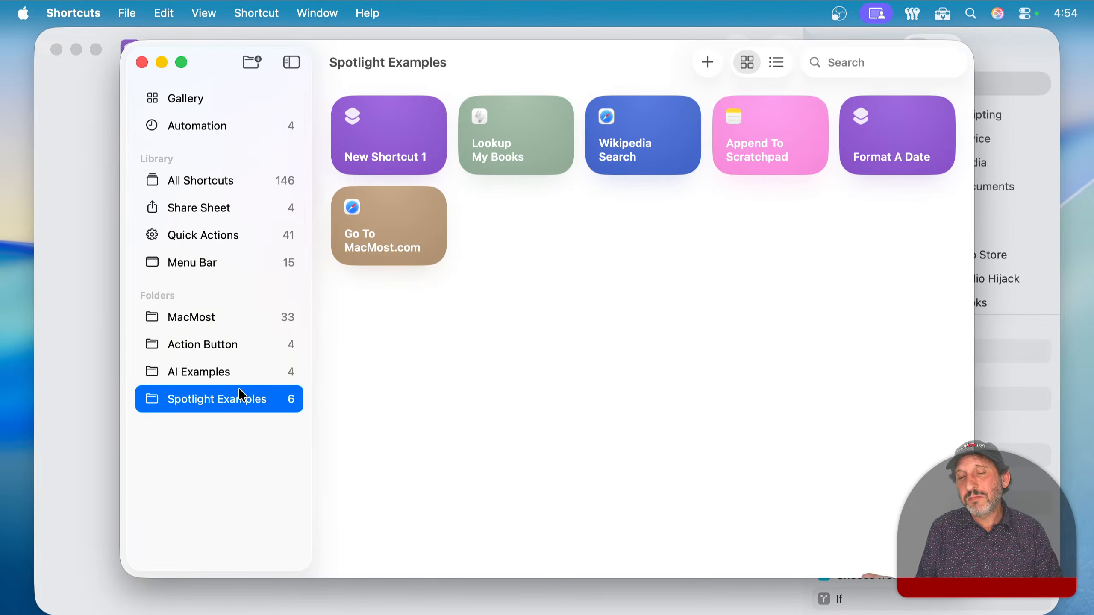
Leave Shortcuts for the Finder desktop and briefly reveal the Dock.
{"action": "left_click", "coordinate": [417, 363]}
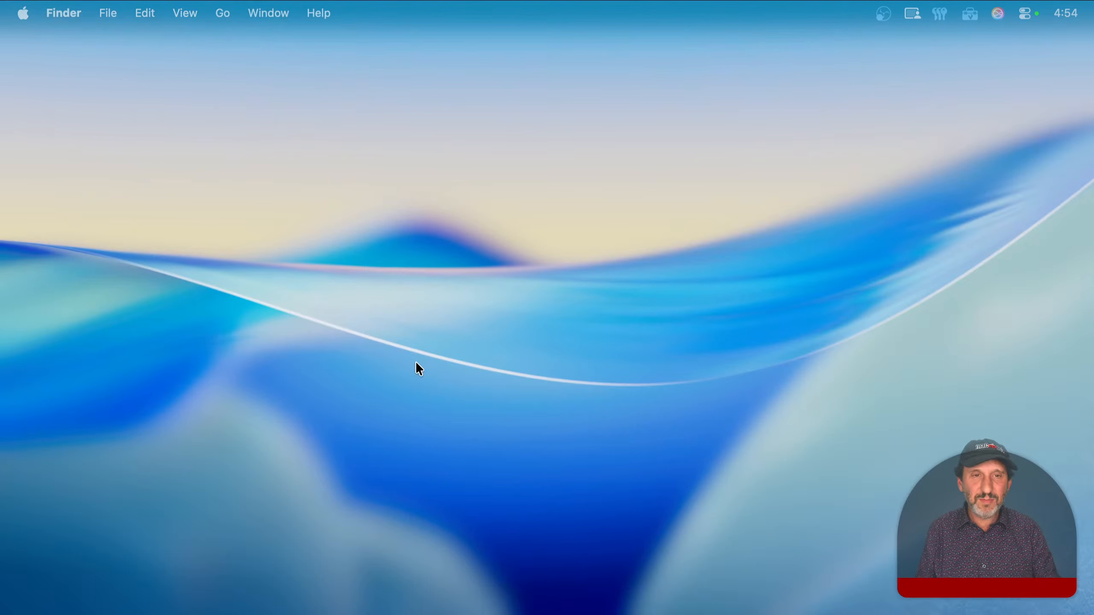
{"action": "mouse_move", "coordinate": [436, 614]}
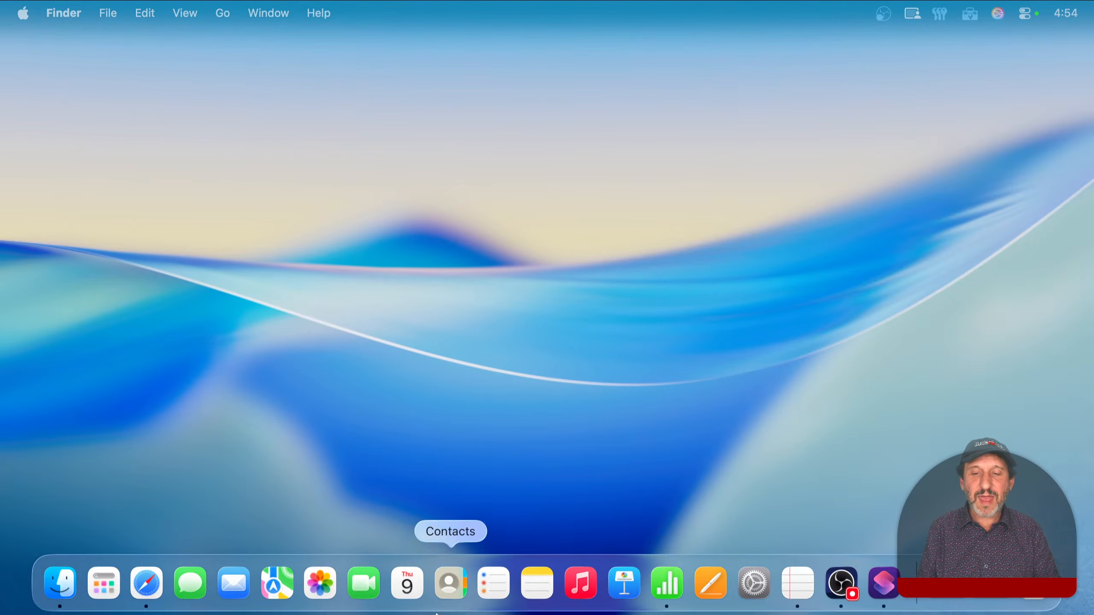
{"action": "left_click", "coordinate": [489, 422]}
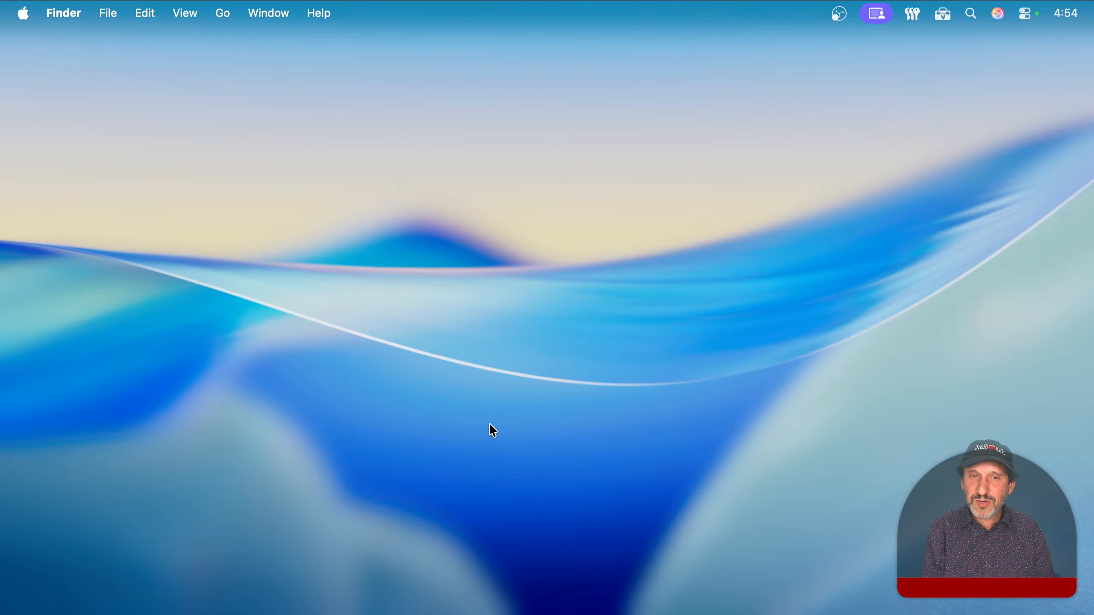
Limit Spotlight to actions, search for "go to macmost.com", and run the Go To MacMost.com shortcut.
{"action": "key", "text": "super+space"}
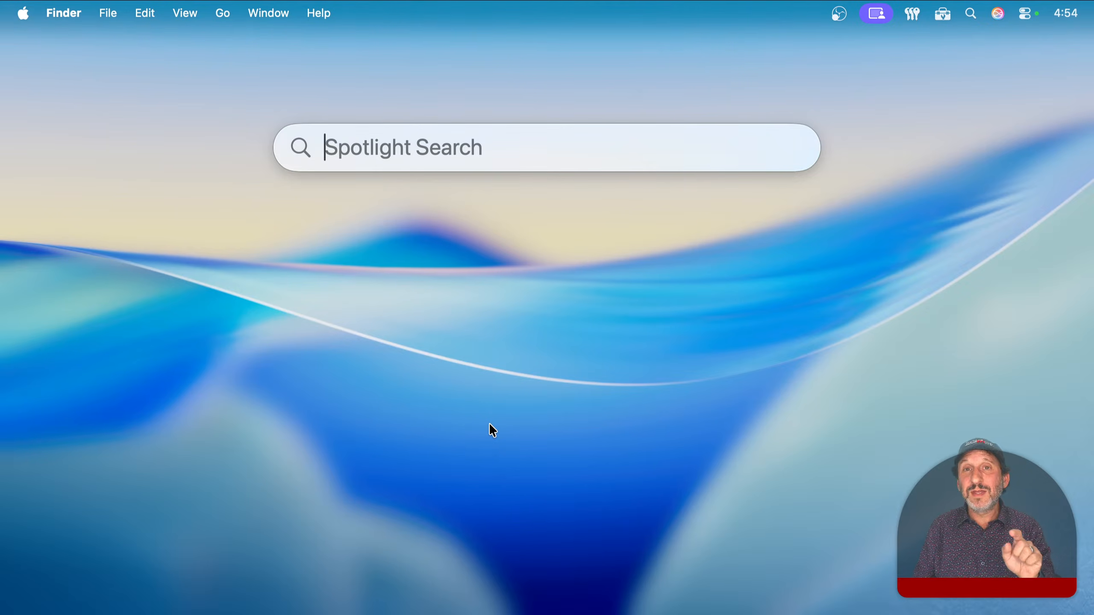
{"action": "mouse_move", "coordinate": [360, 198]}
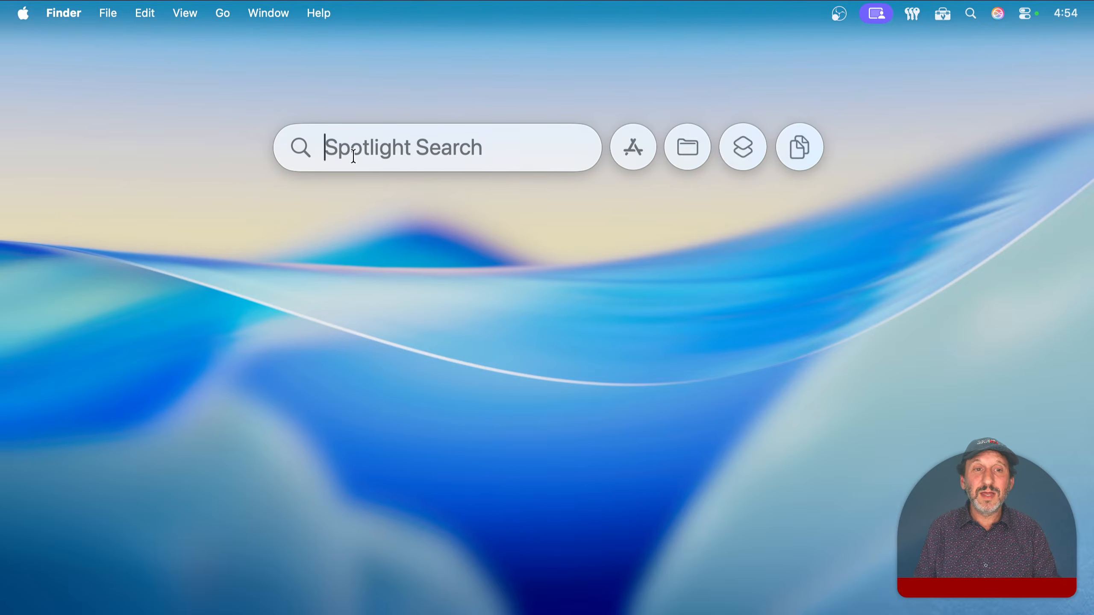
{"action": "type", "text": "mm"}
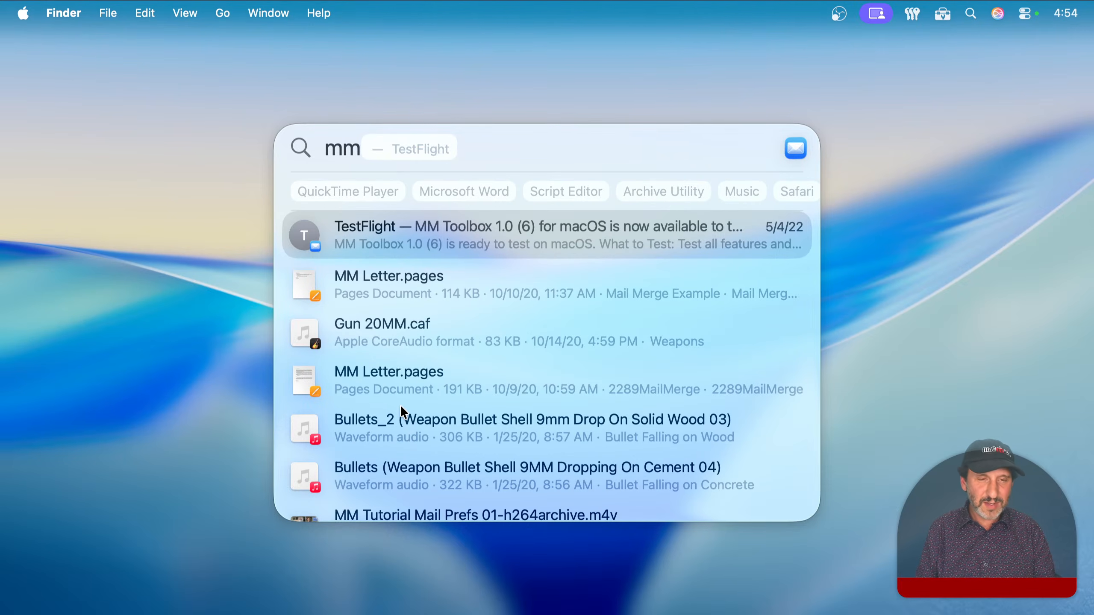
{"action": "key", "text": "super+3"}
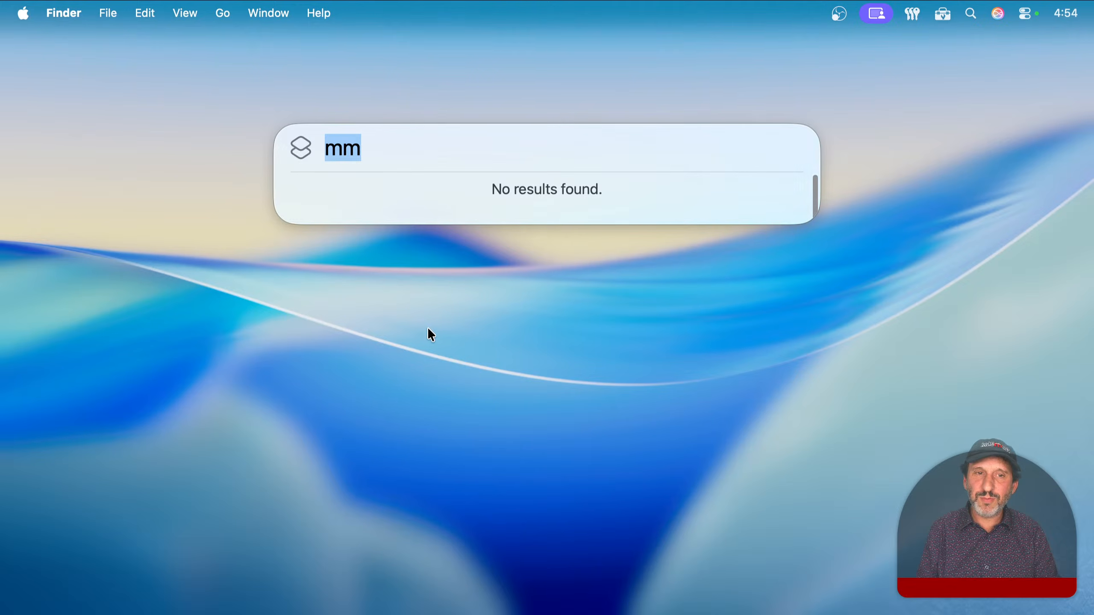
{"action": "key", "text": "BackSpace"}
{"action": "type", "text": "g"}
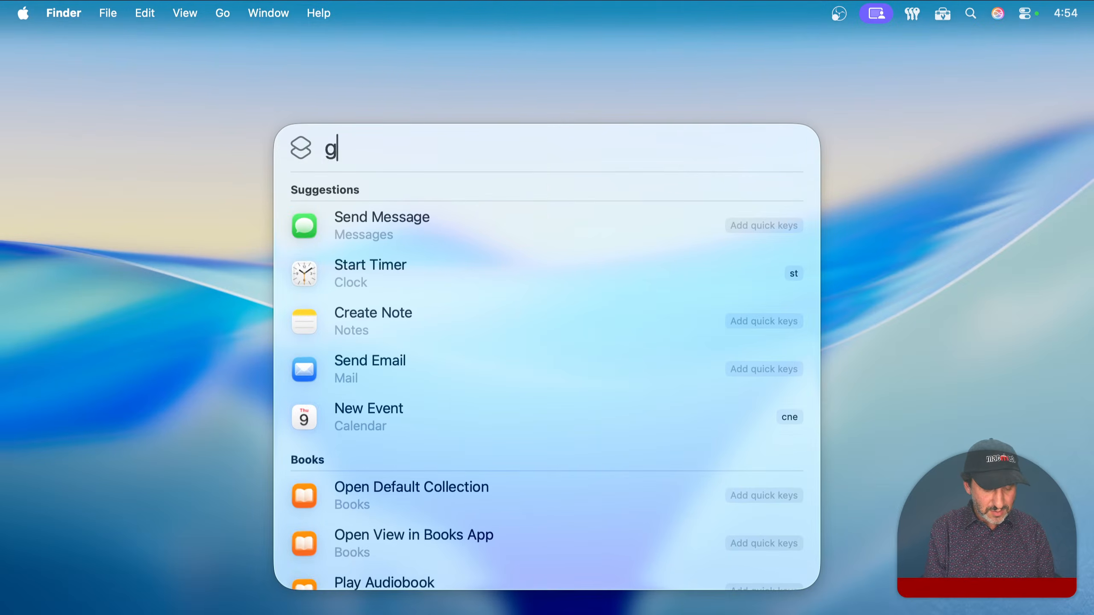
{"action": "type", "text": "o to macmost.com"}
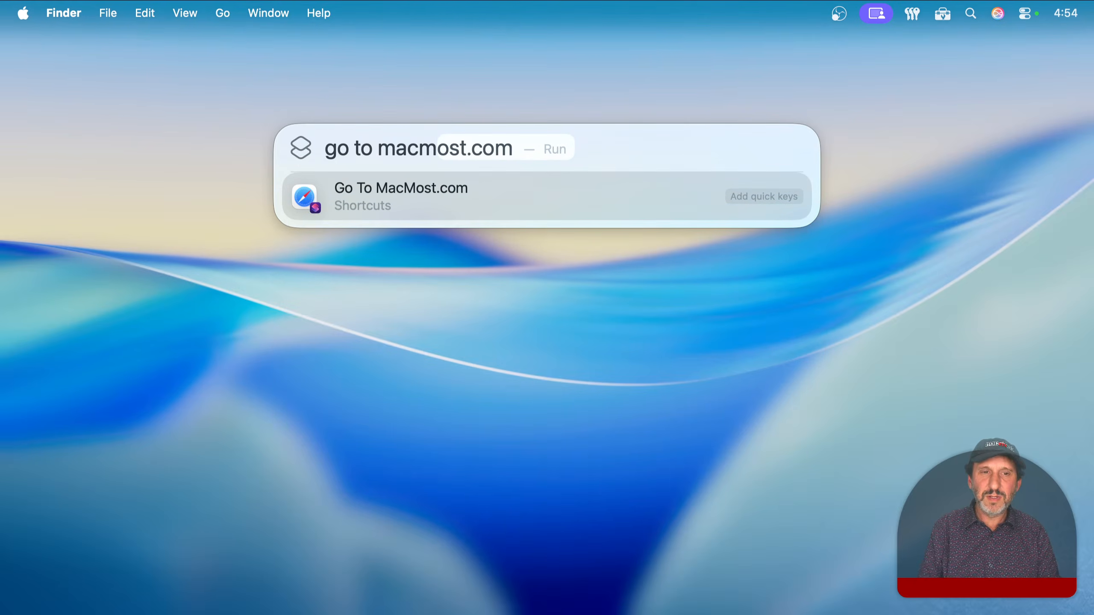
{"action": "key", "text": "Return"}
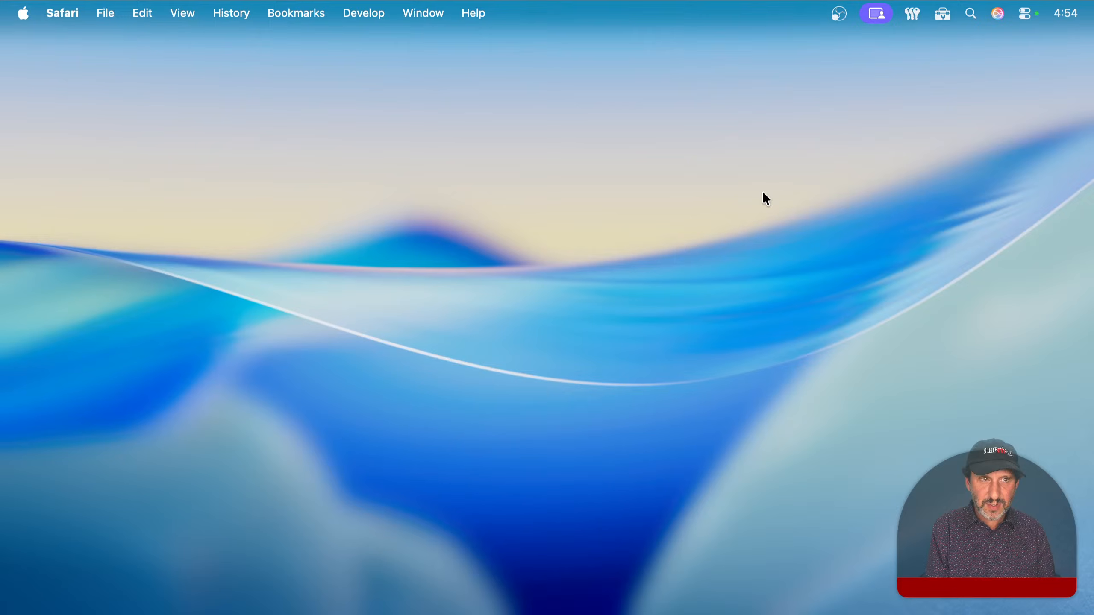
Search Spotlight's actions for "go to mac", open the quick keys of Go To MacMost.com for editing, and run the shortcut.
{"action": "key", "text": "super+space"}
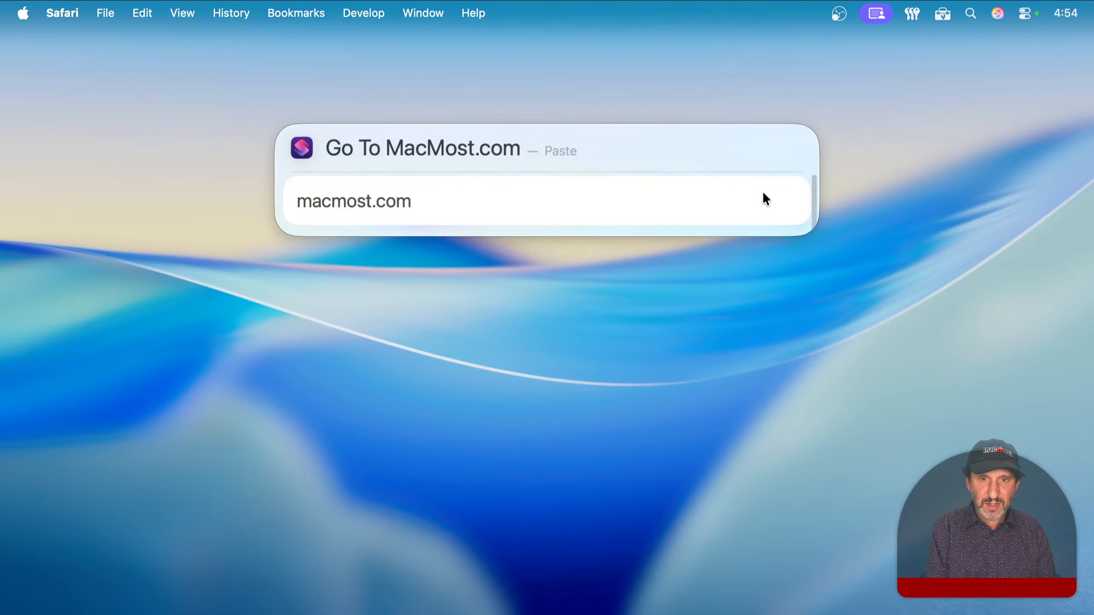
{"action": "key", "text": "Escape"}
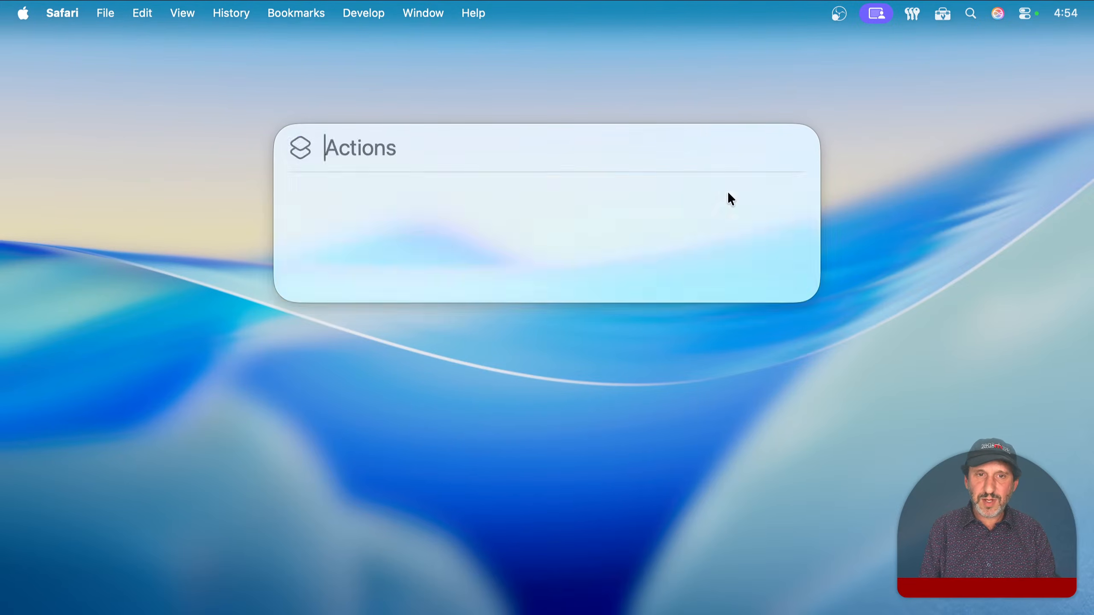
{"action": "type", "text": "go to mac"}
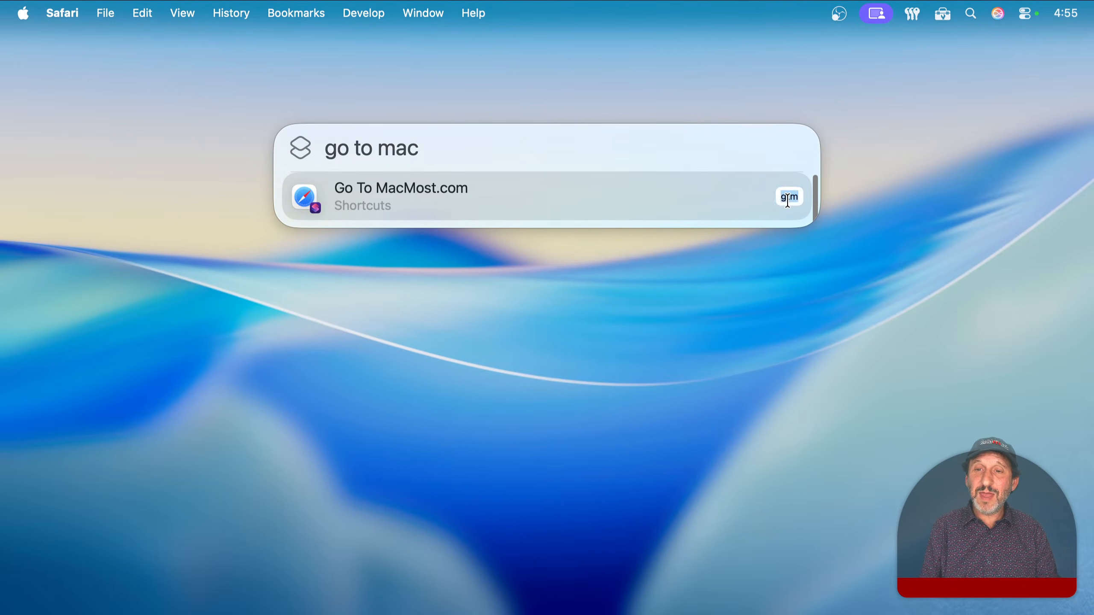
{"action": "left_click", "coordinate": [788, 199]}
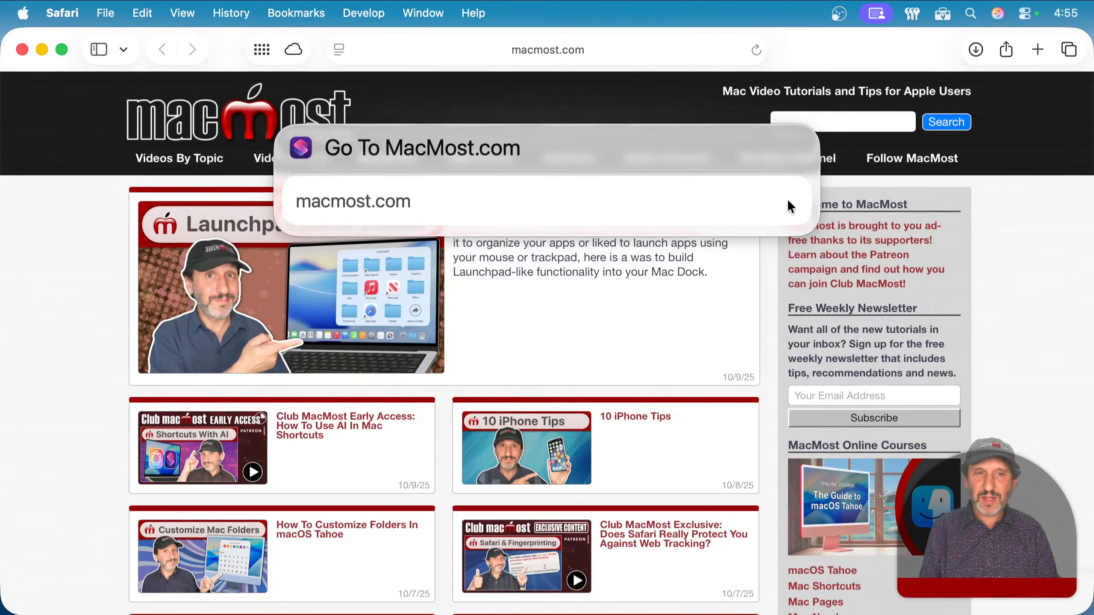